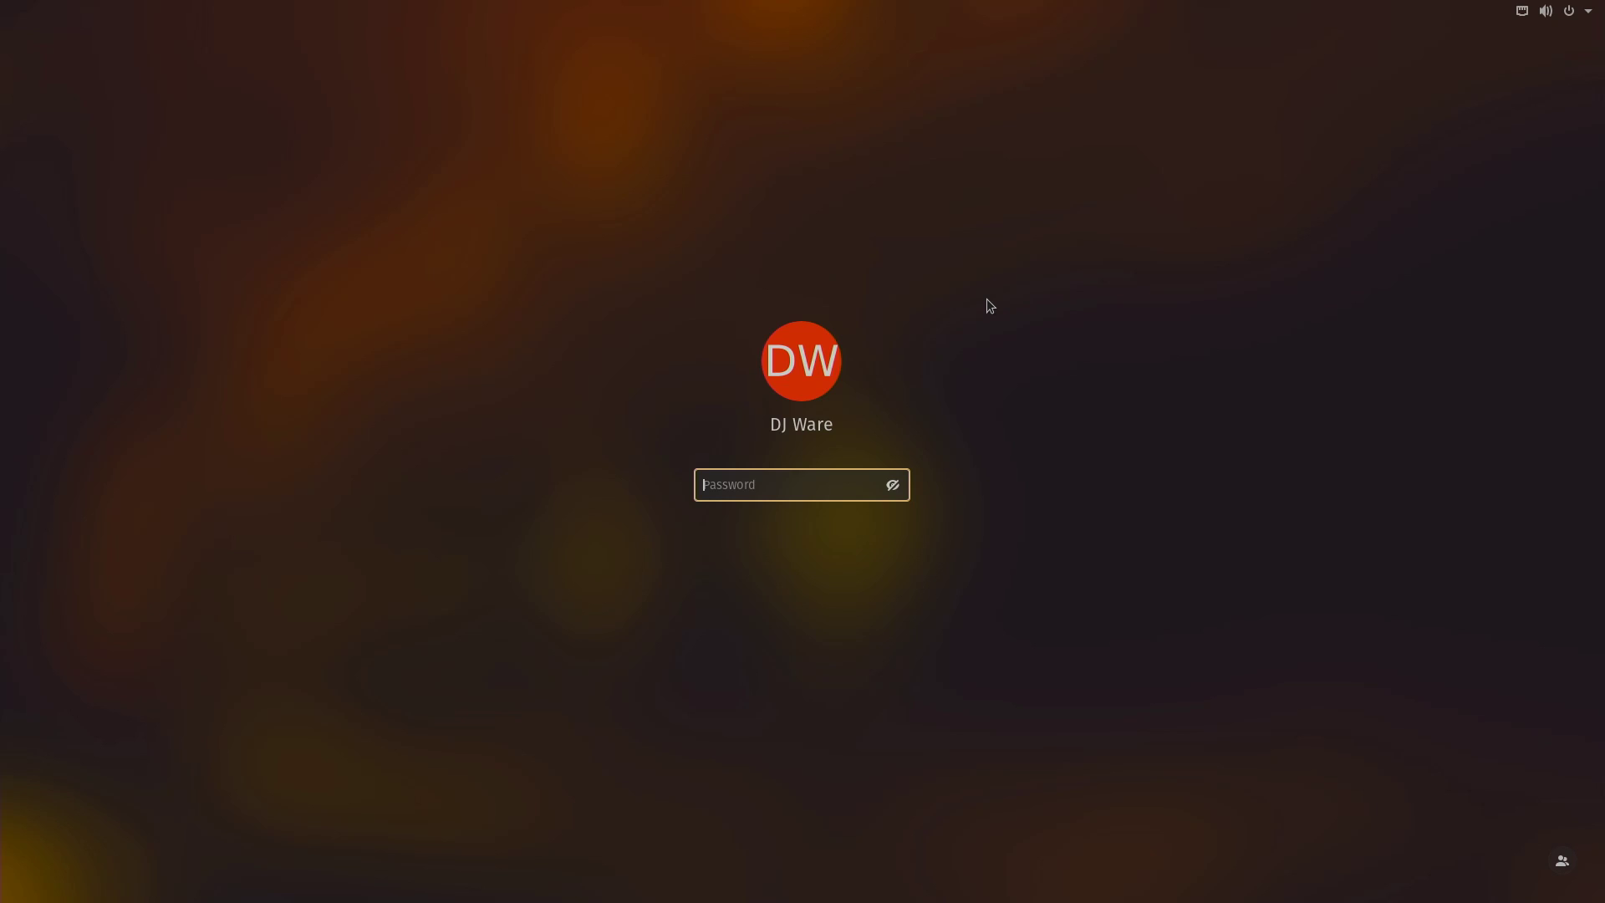
- Log in to the desktop by entering the account password, and close the open terminal window with its running process
text(*********)
key(Return)
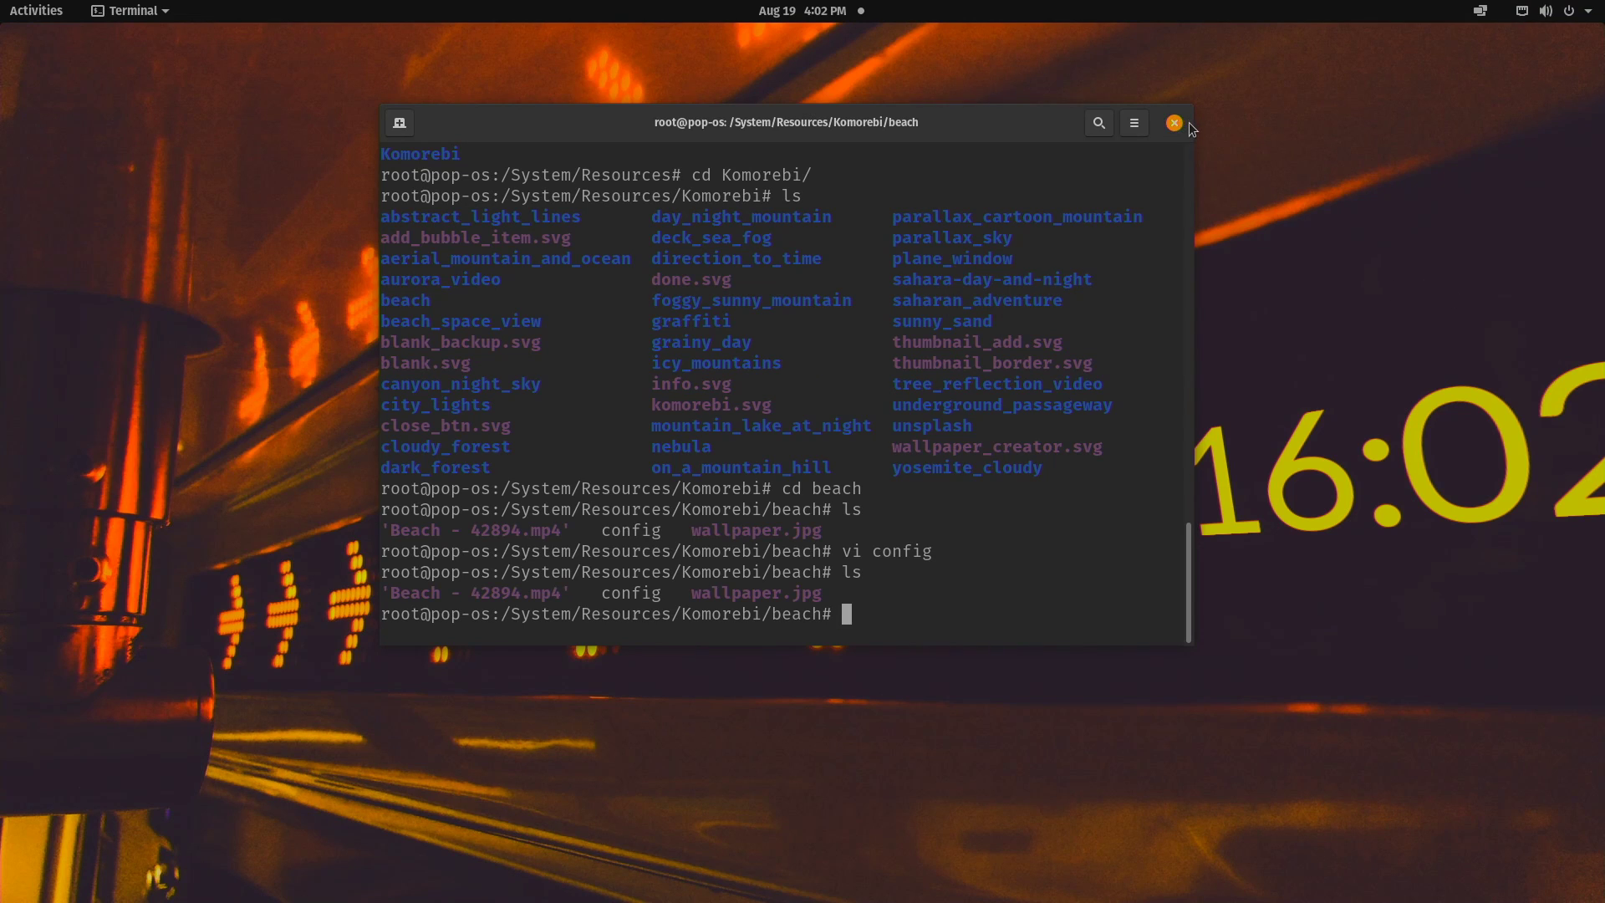
click(1174, 123)
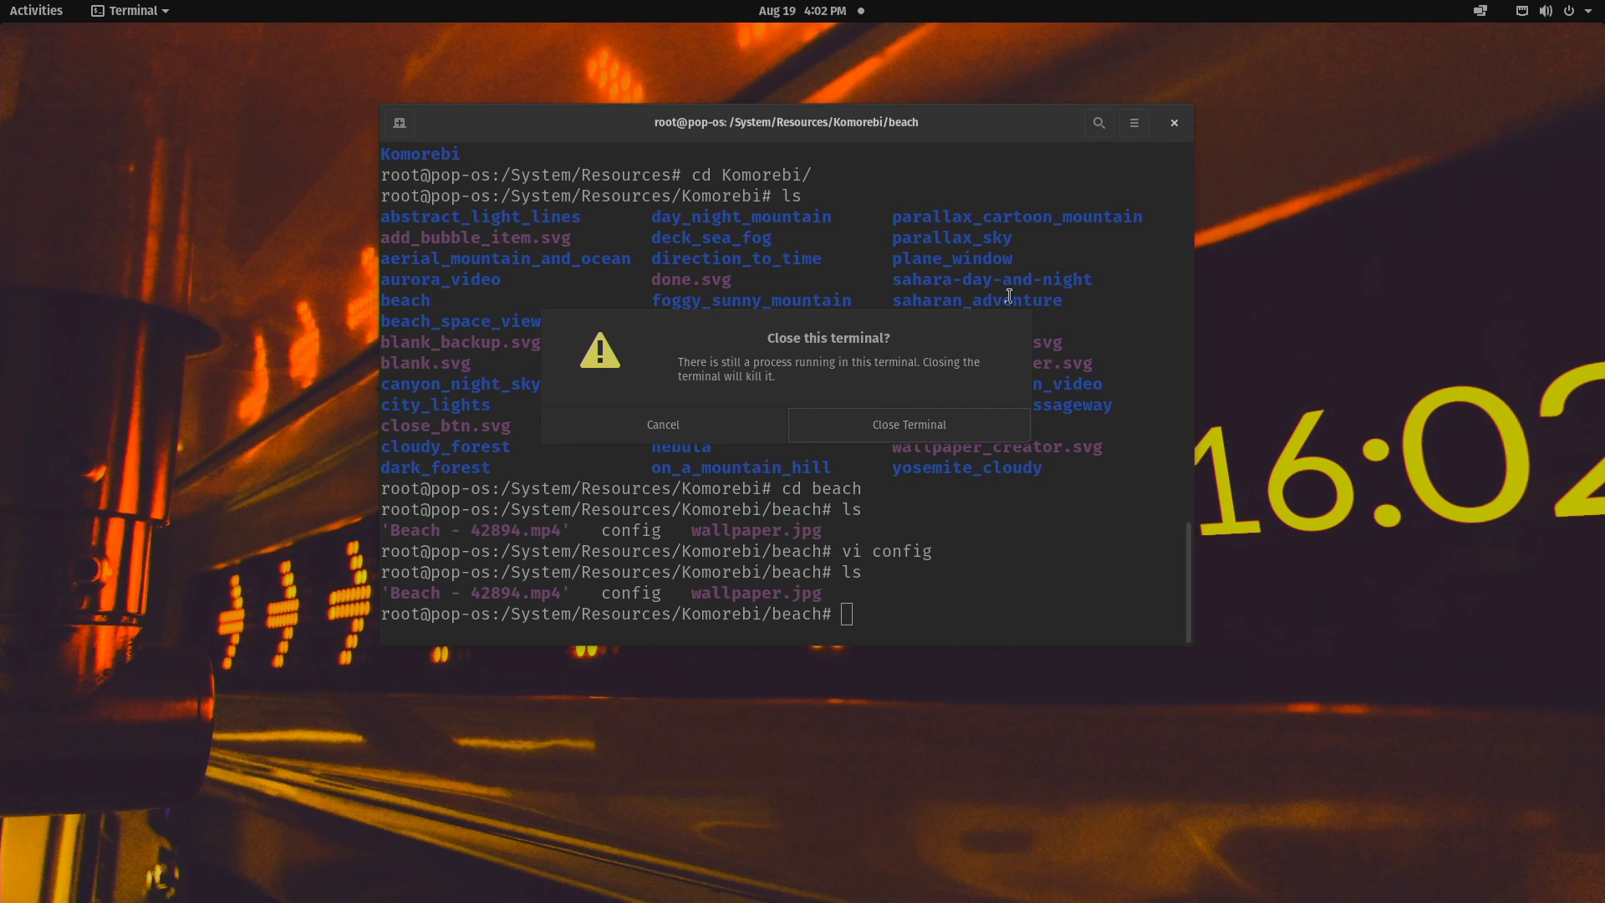
click(915, 429)
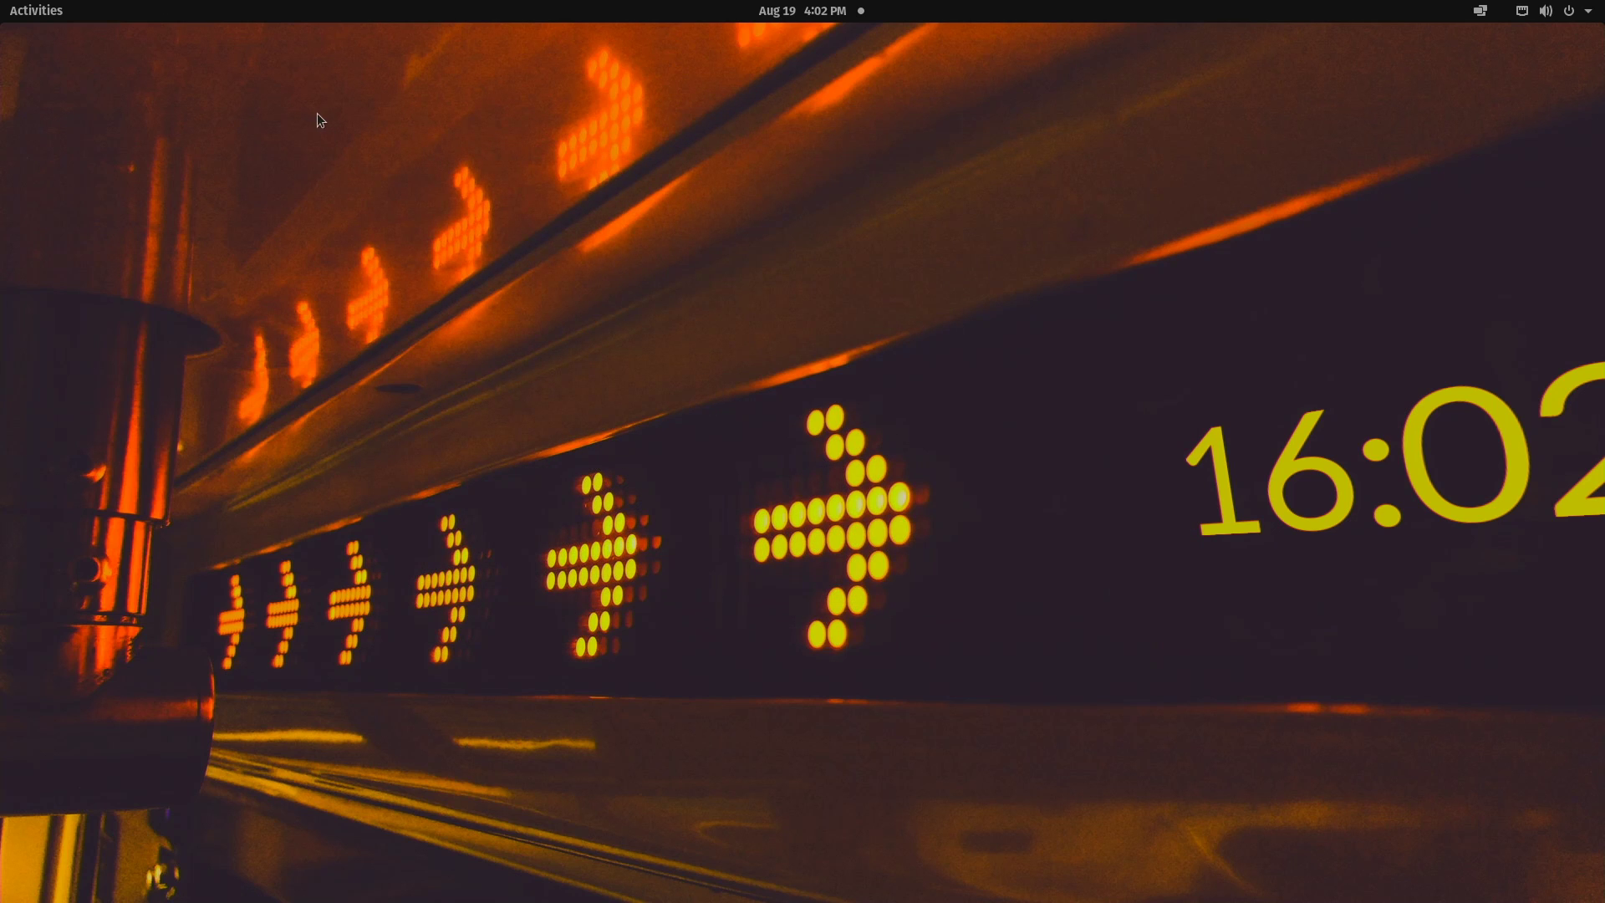
- Launch Firefox, search the web for "komorebi linux" and open the cheesecakeufo/komorebi GitHub page from the results
click(41, 15)
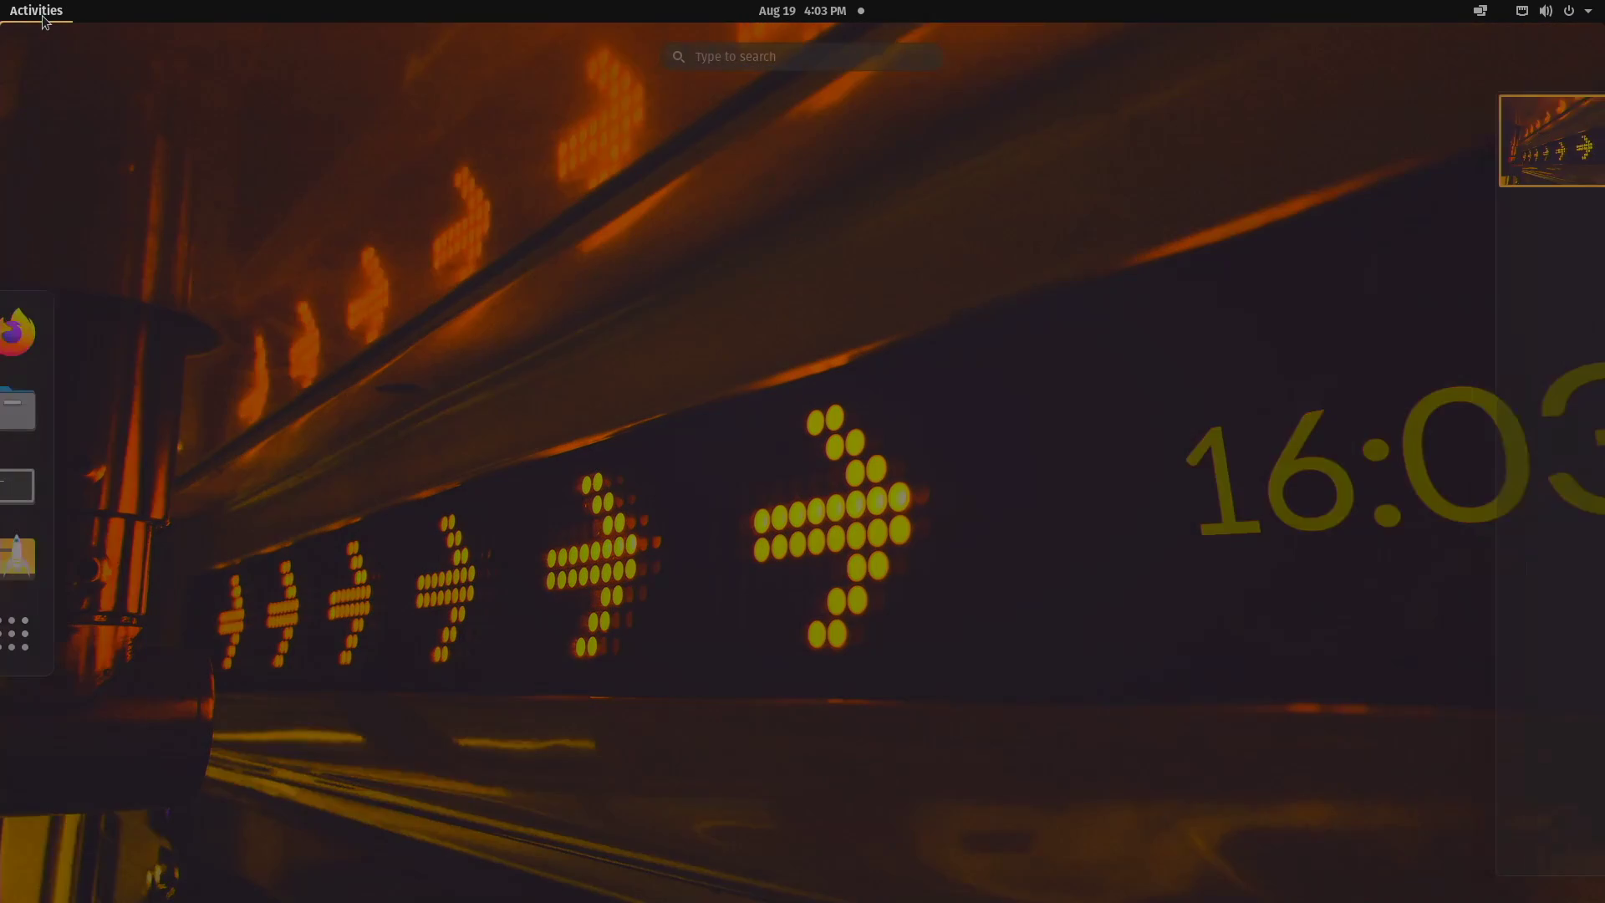
click(21, 332)
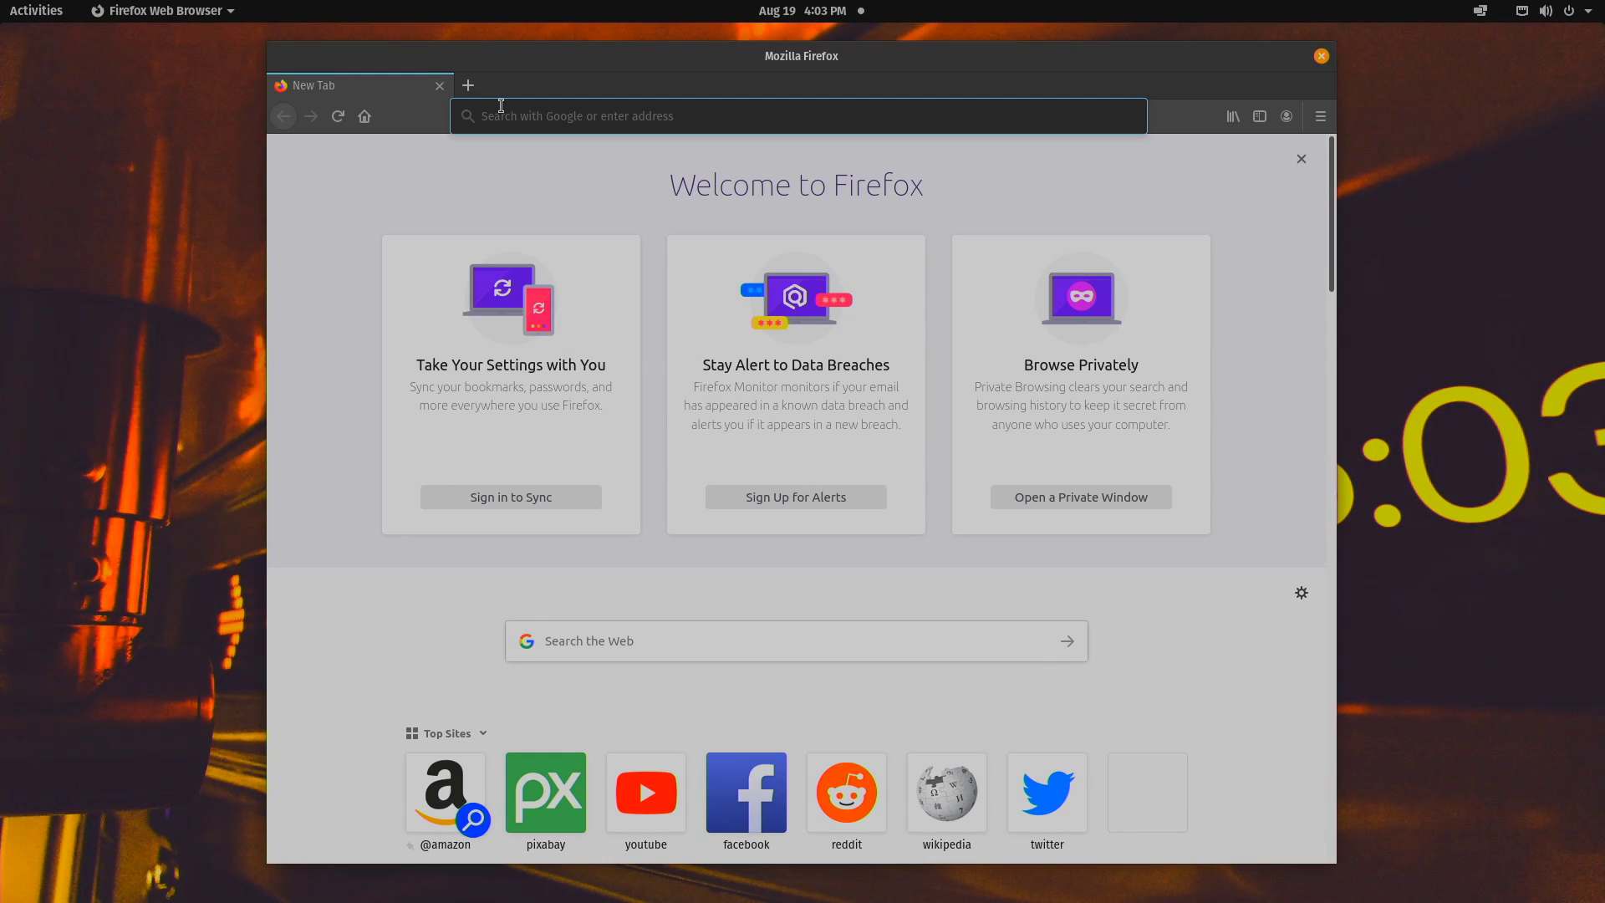
click(501, 107)
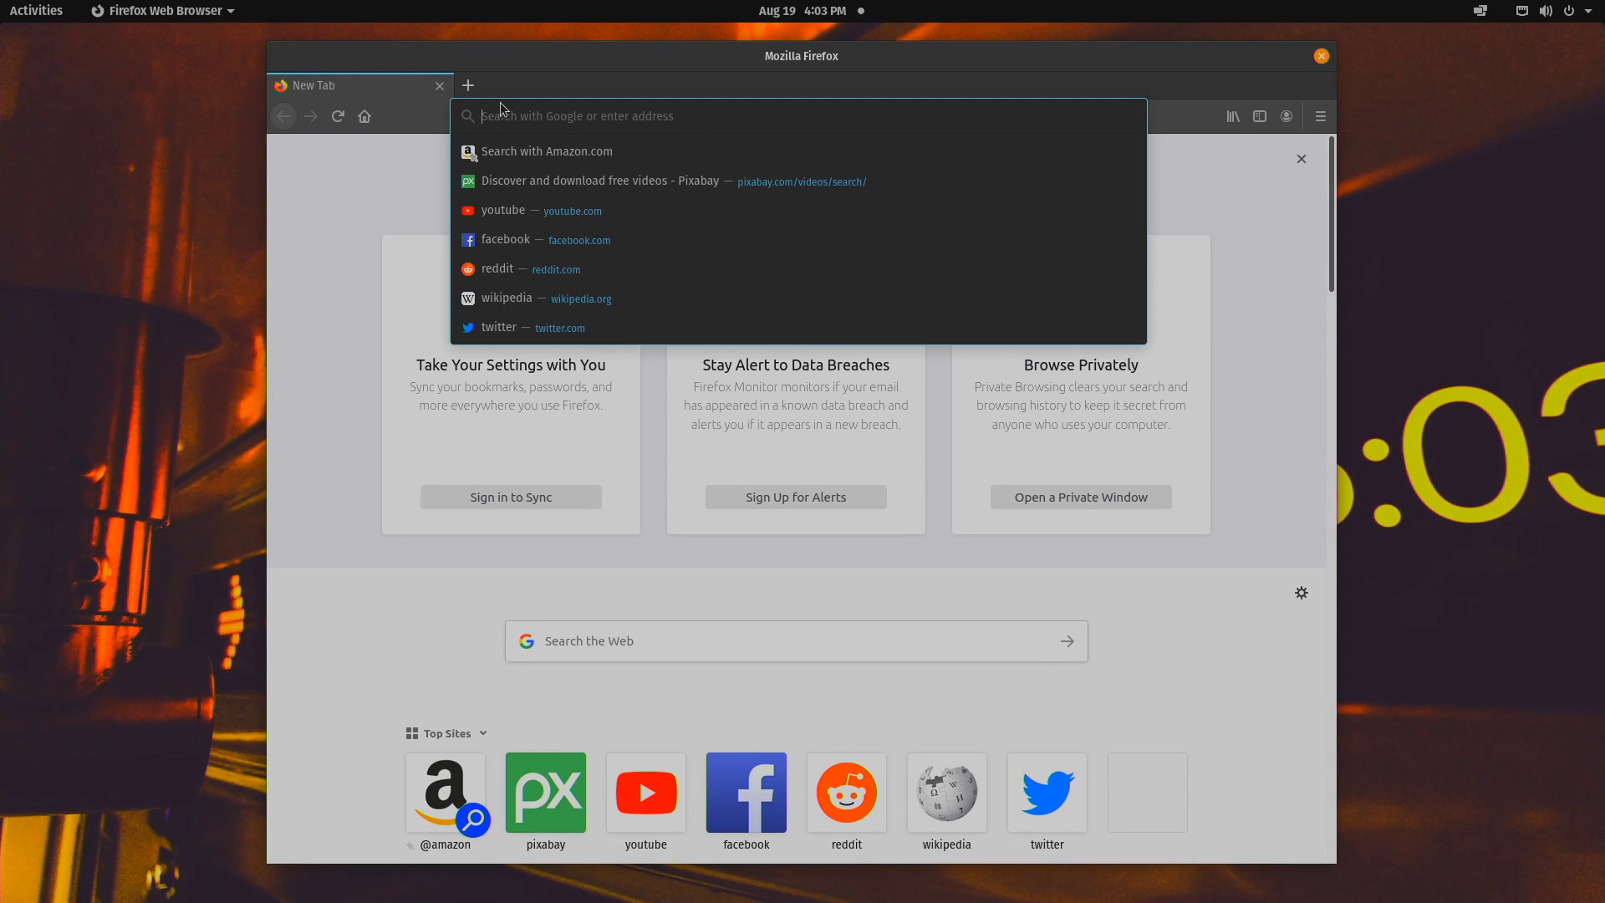
text(komo)
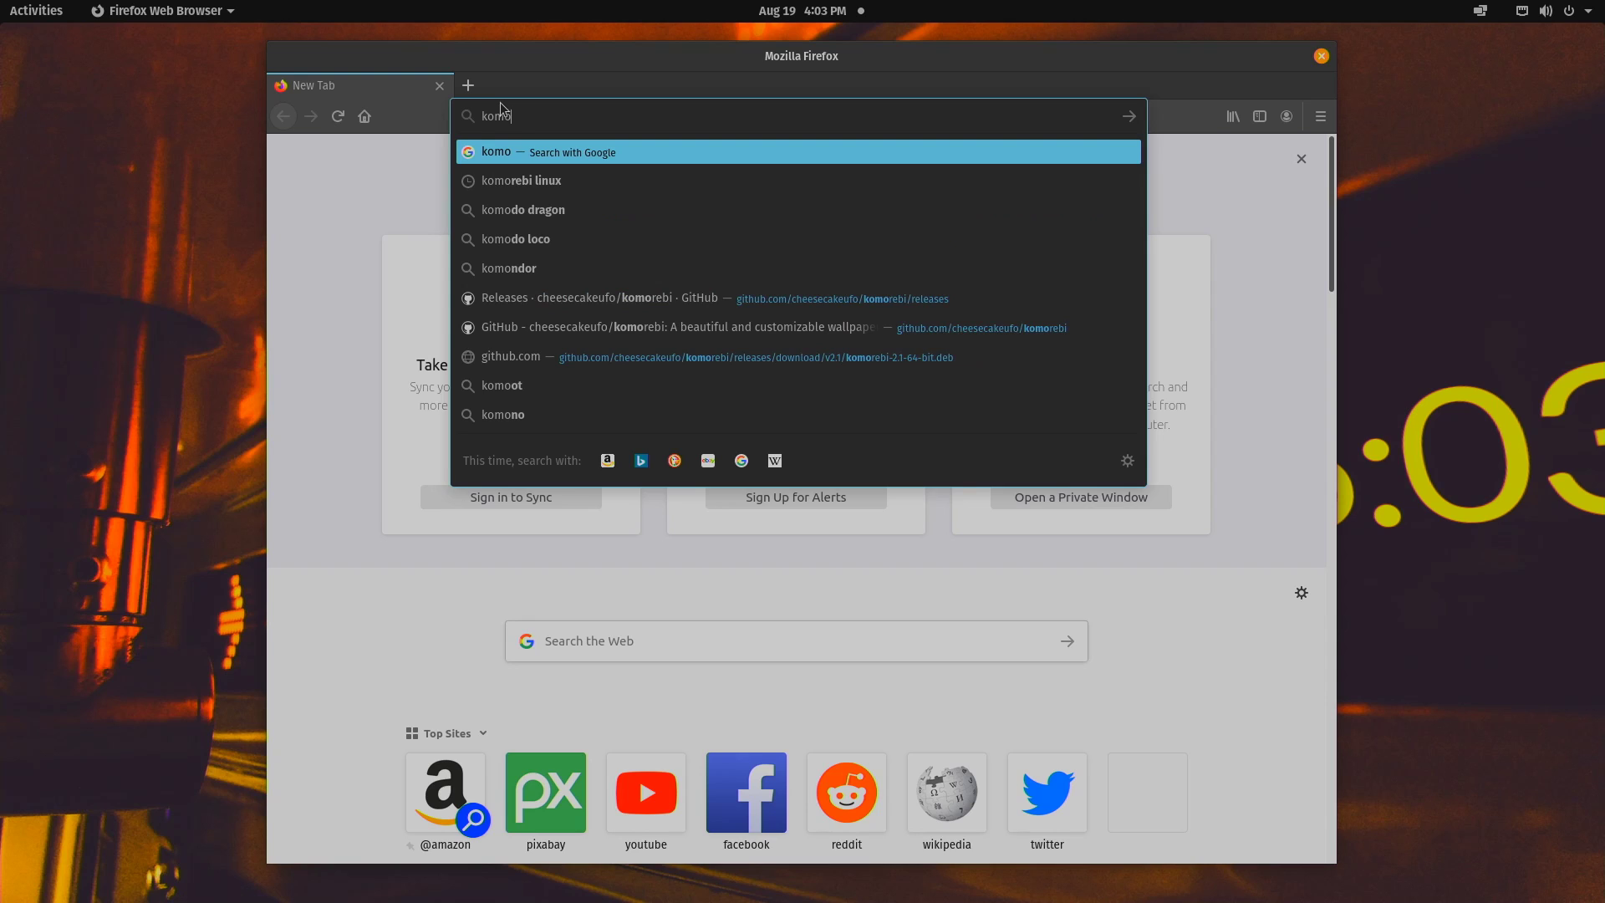
text(rebi linux)
key(Return)
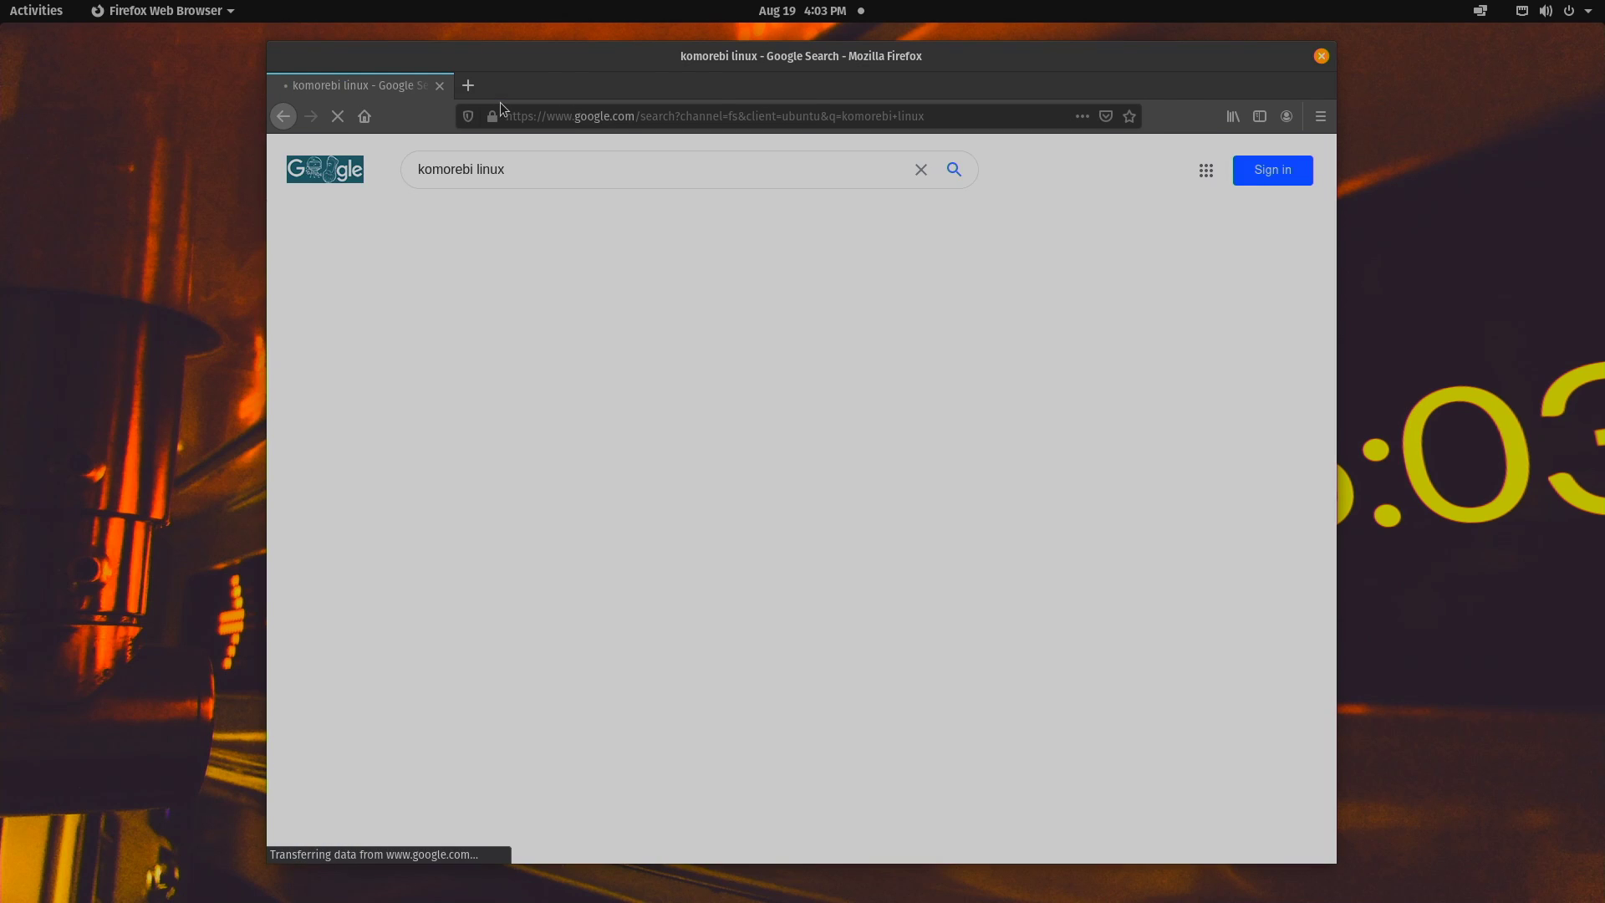
click(535, 311)
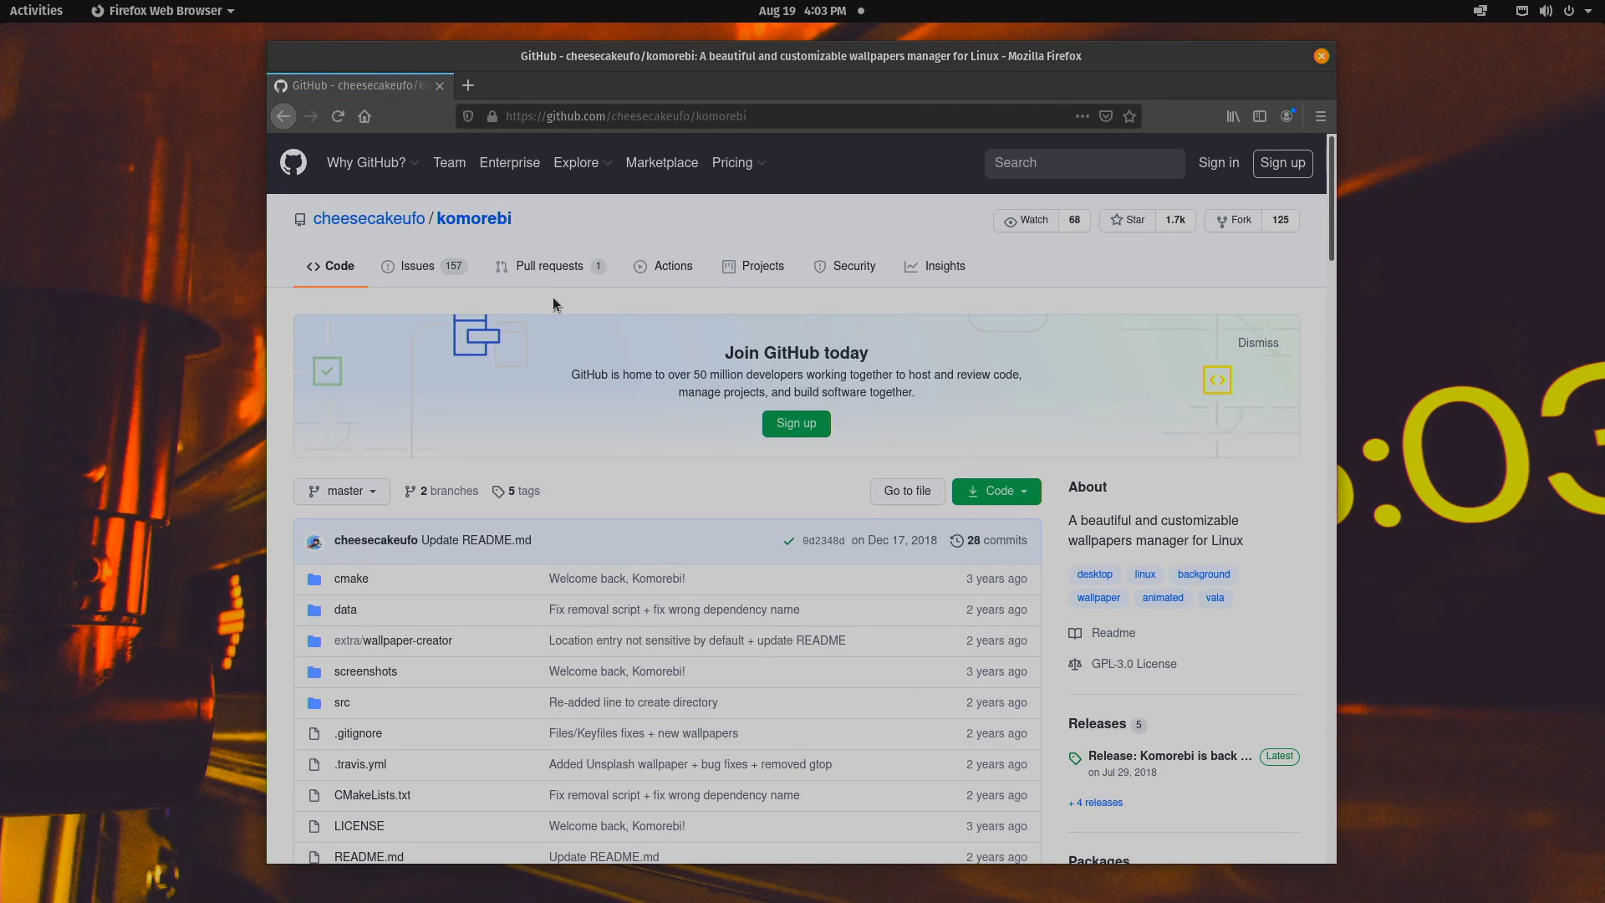
- Examine the Komorebi README, including its packaged and manual install instructions, preferences and wallpaper creation sections
scroll(554, 295, down, 5)
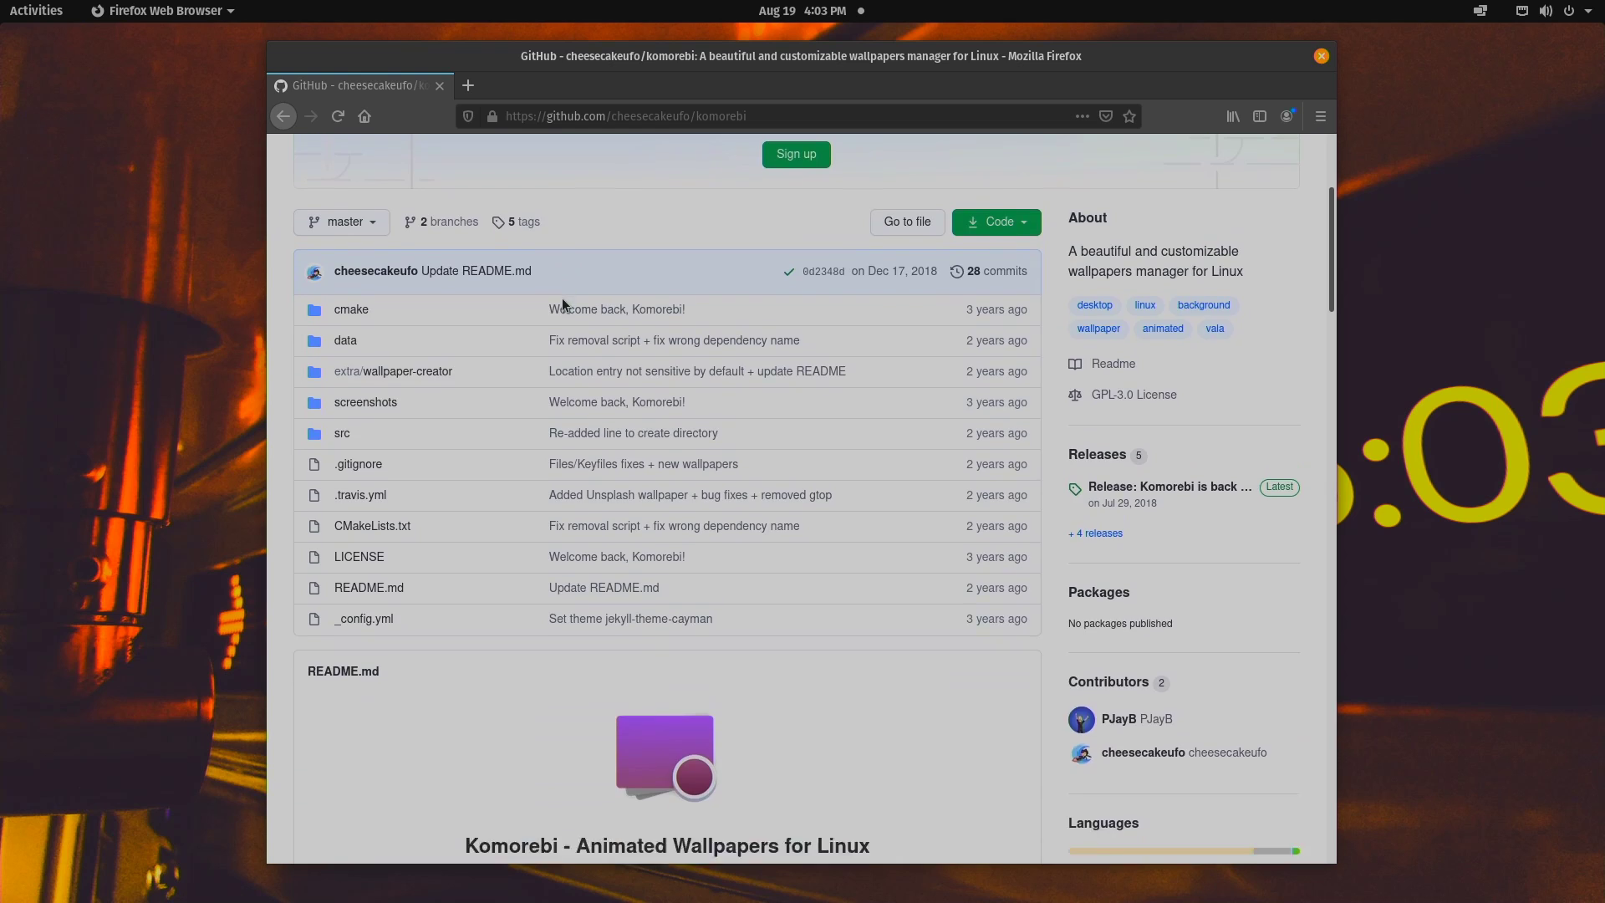
scroll(565, 307, down, 2)
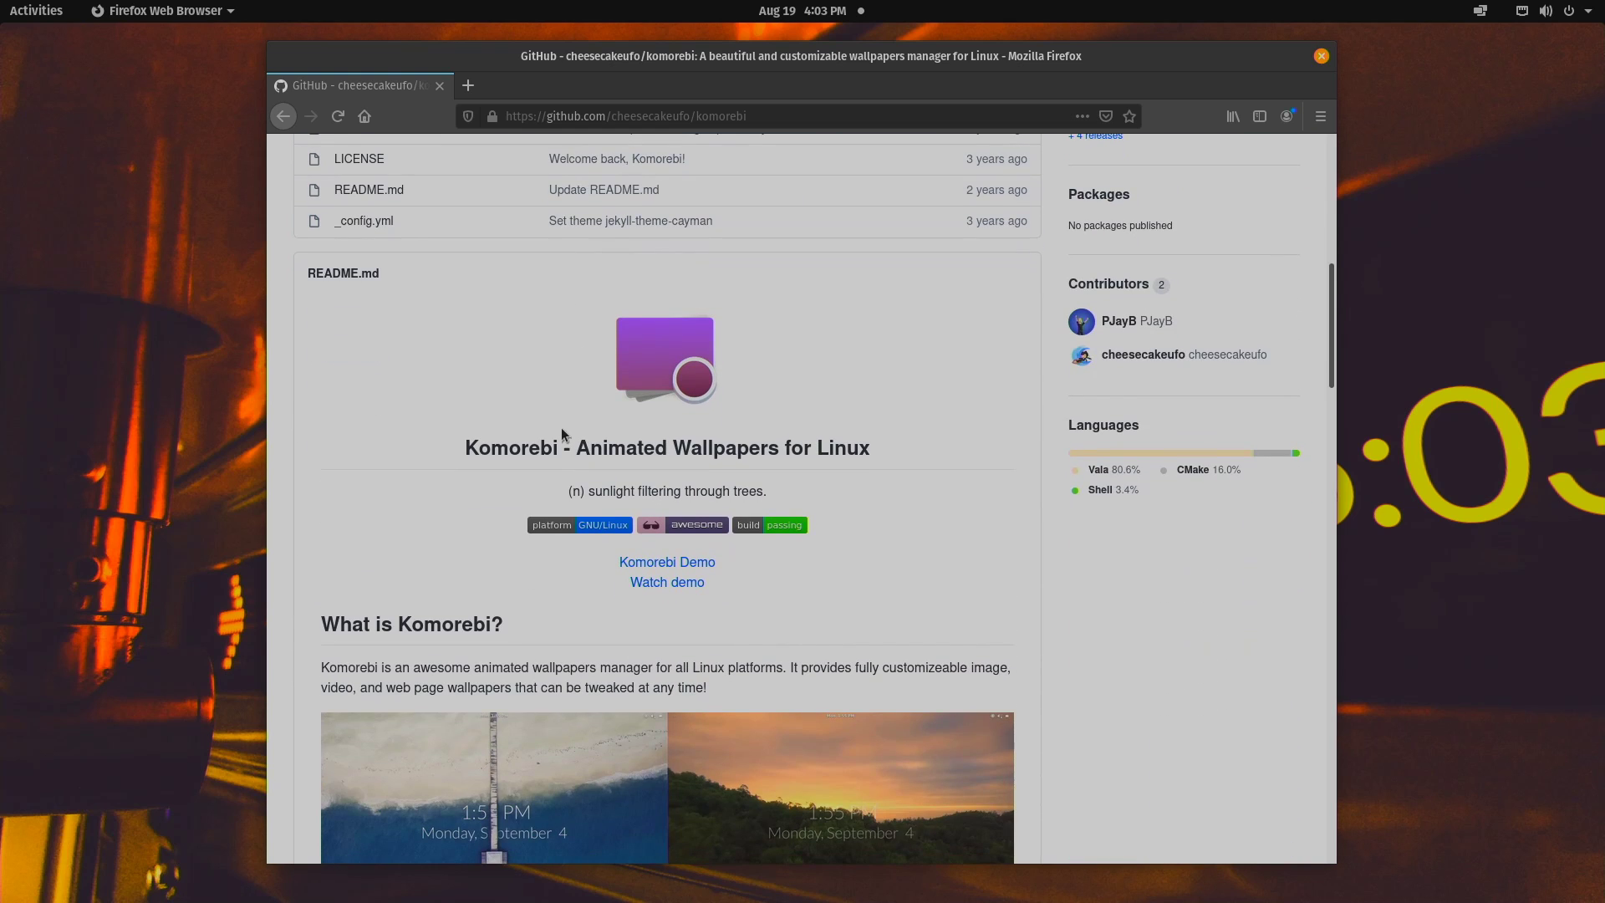
scroll(540, 475, down, 4)
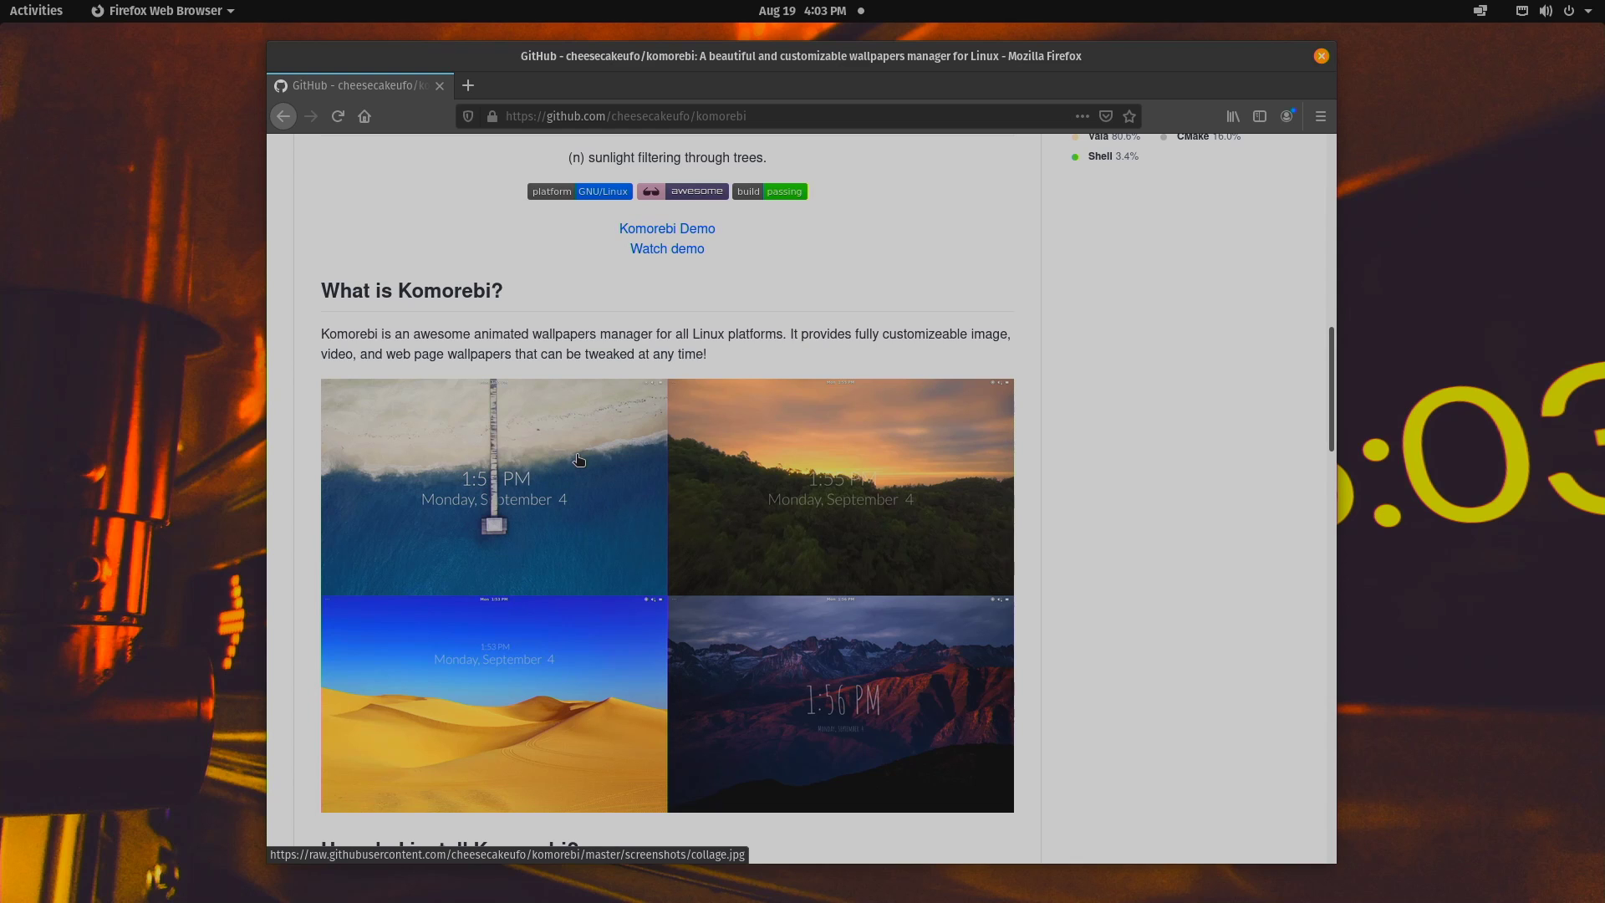
scroll(578, 459, down, 5)
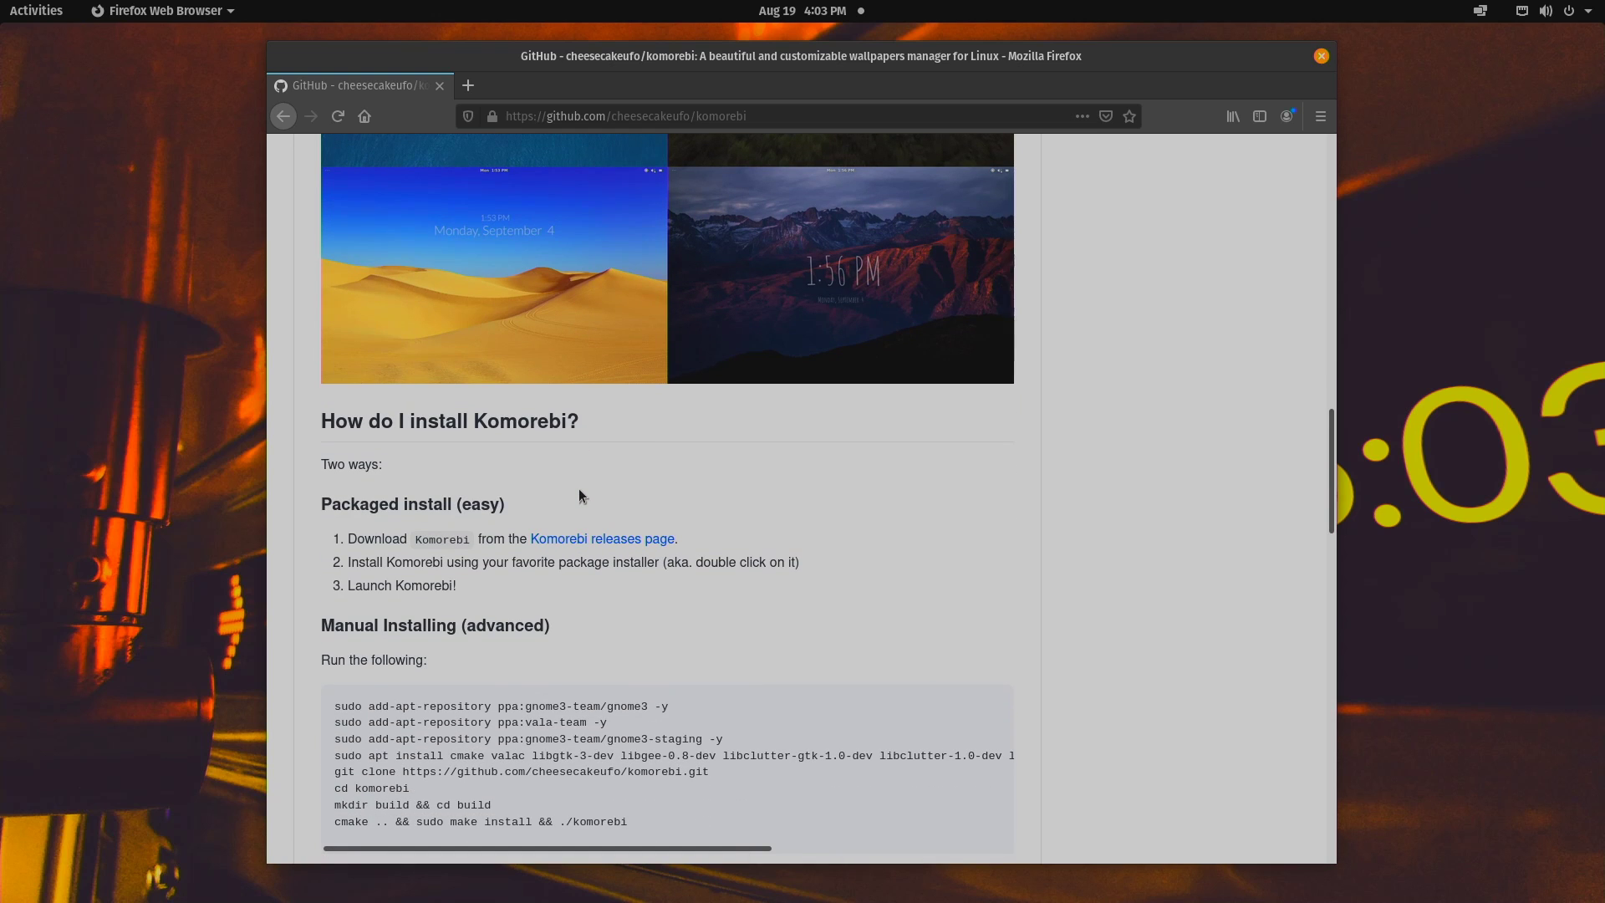
scroll(579, 494, down, 3)
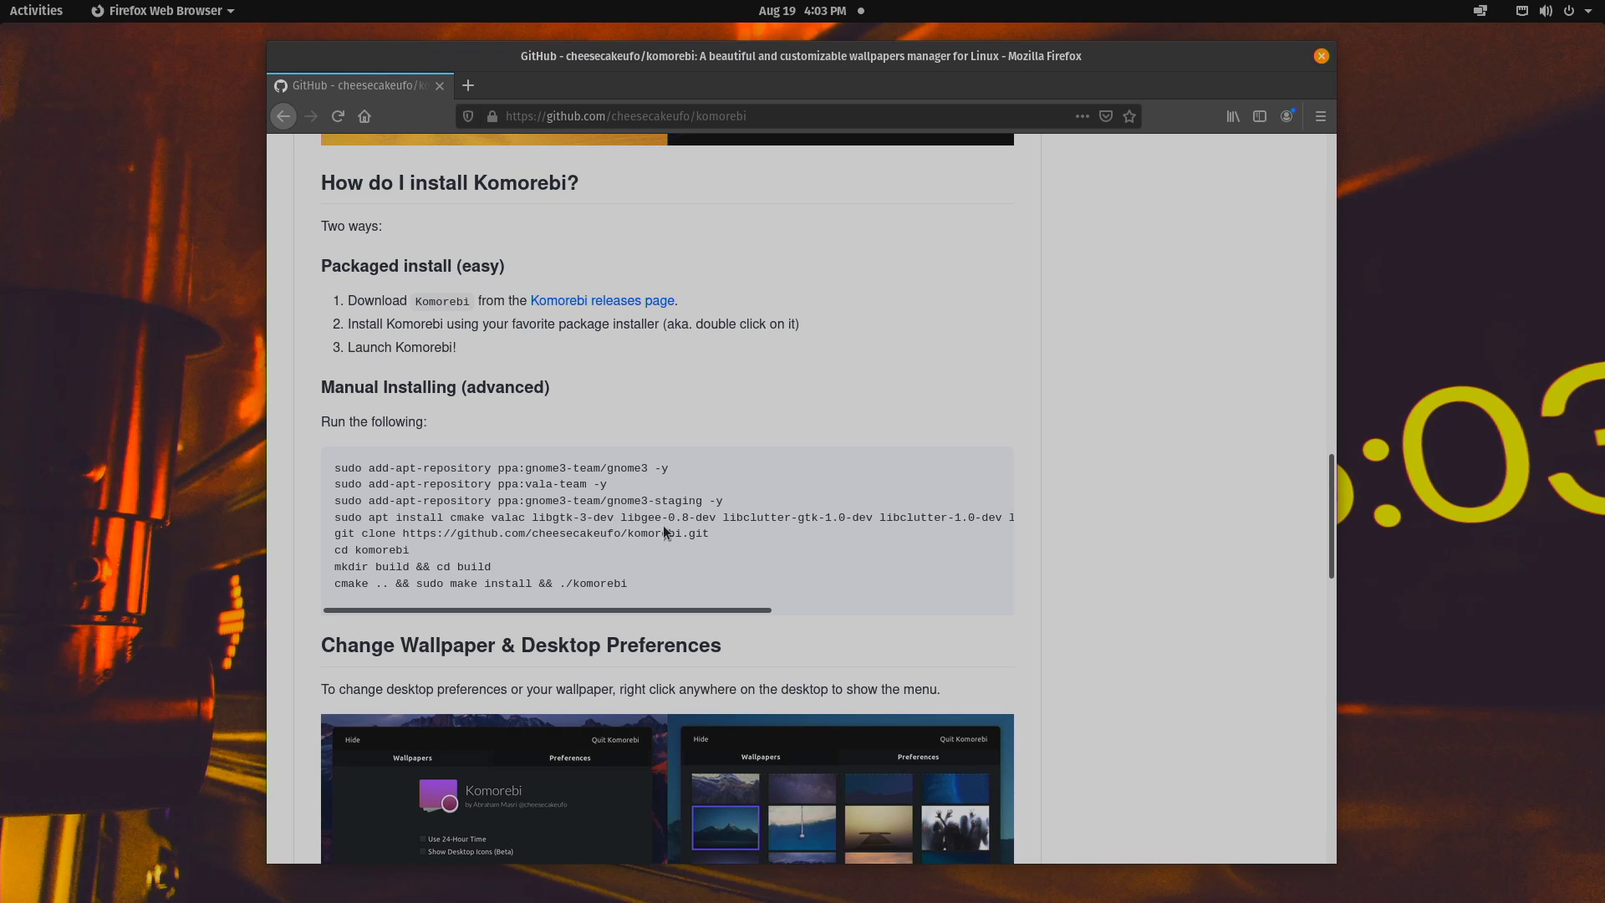
scroll(598, 505, down, 1)
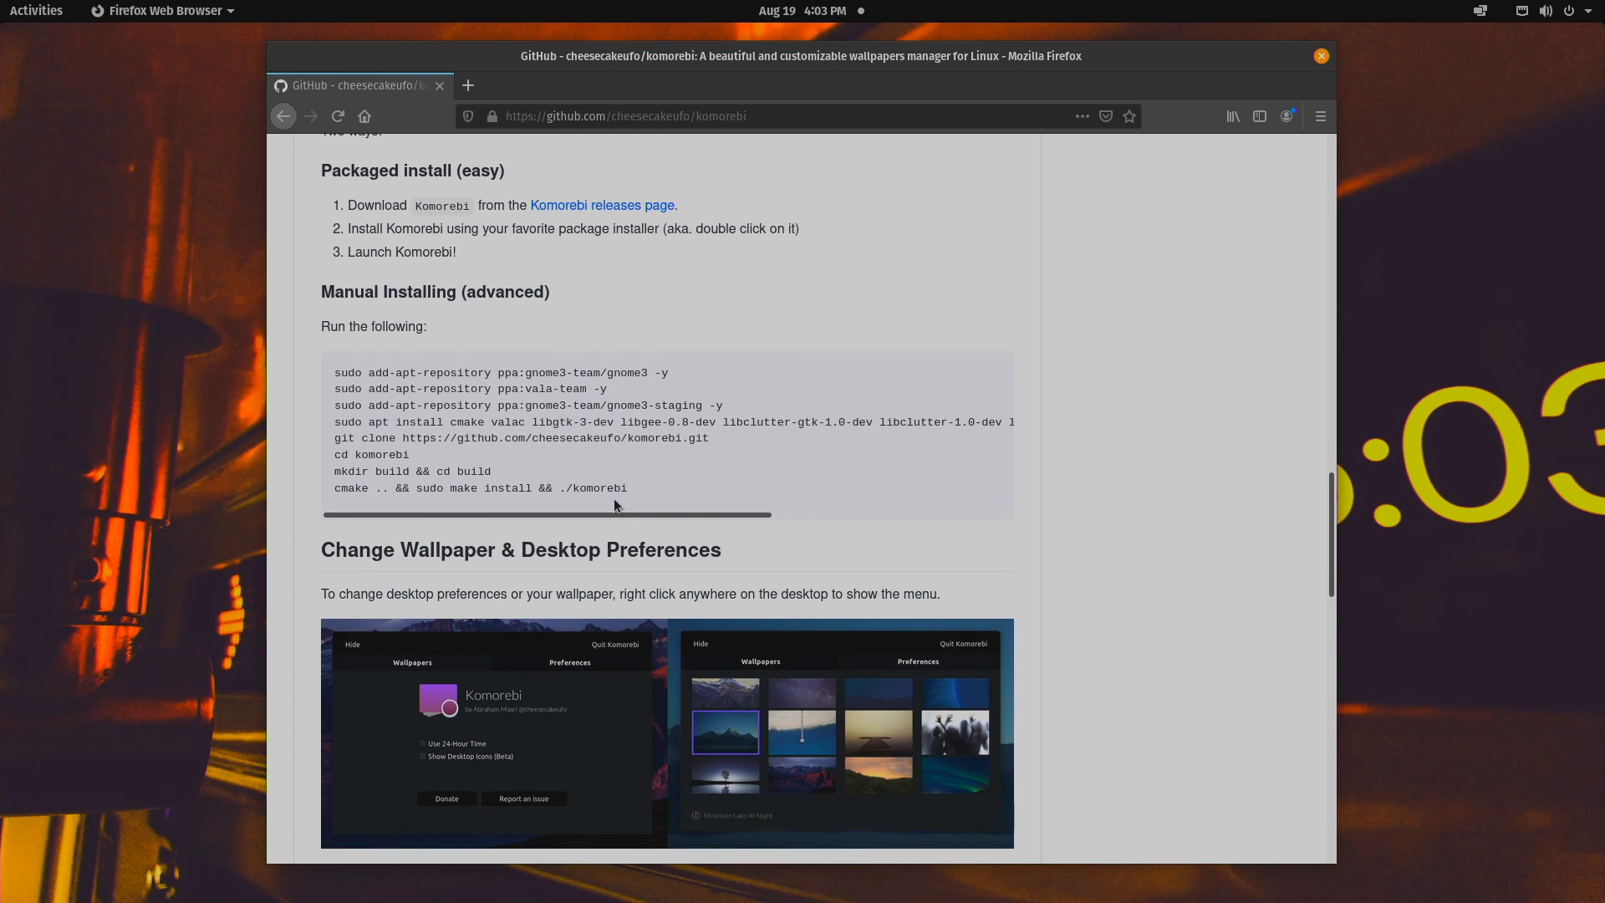
scroll(614, 502, down, 5)
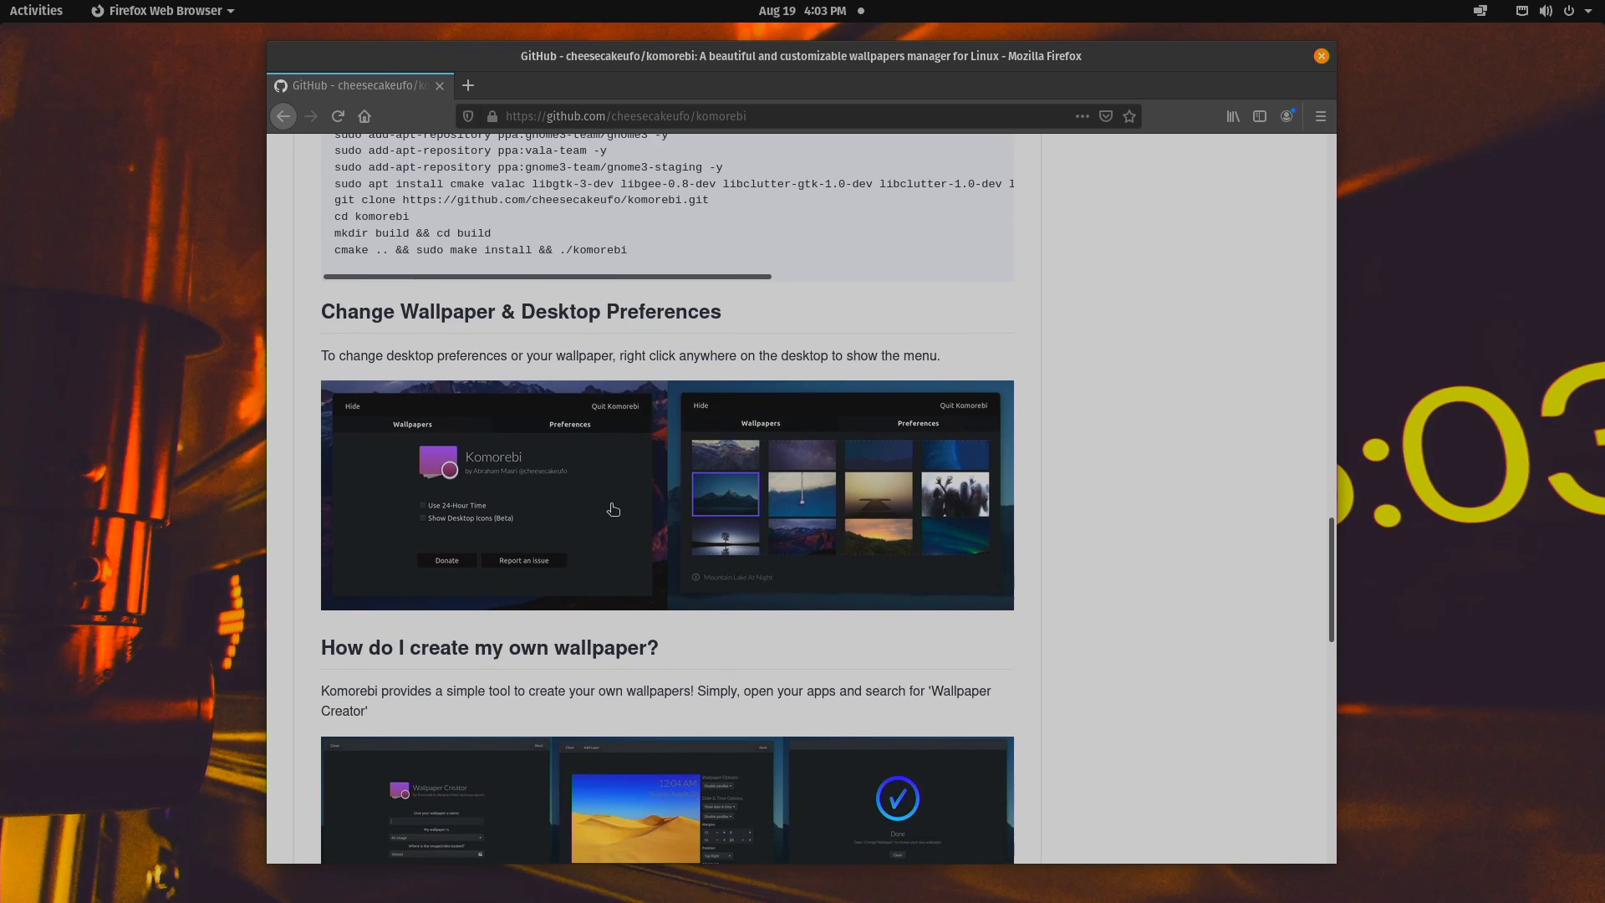
scroll(614, 507, down, 2)
scroll(613, 502, up, 8)
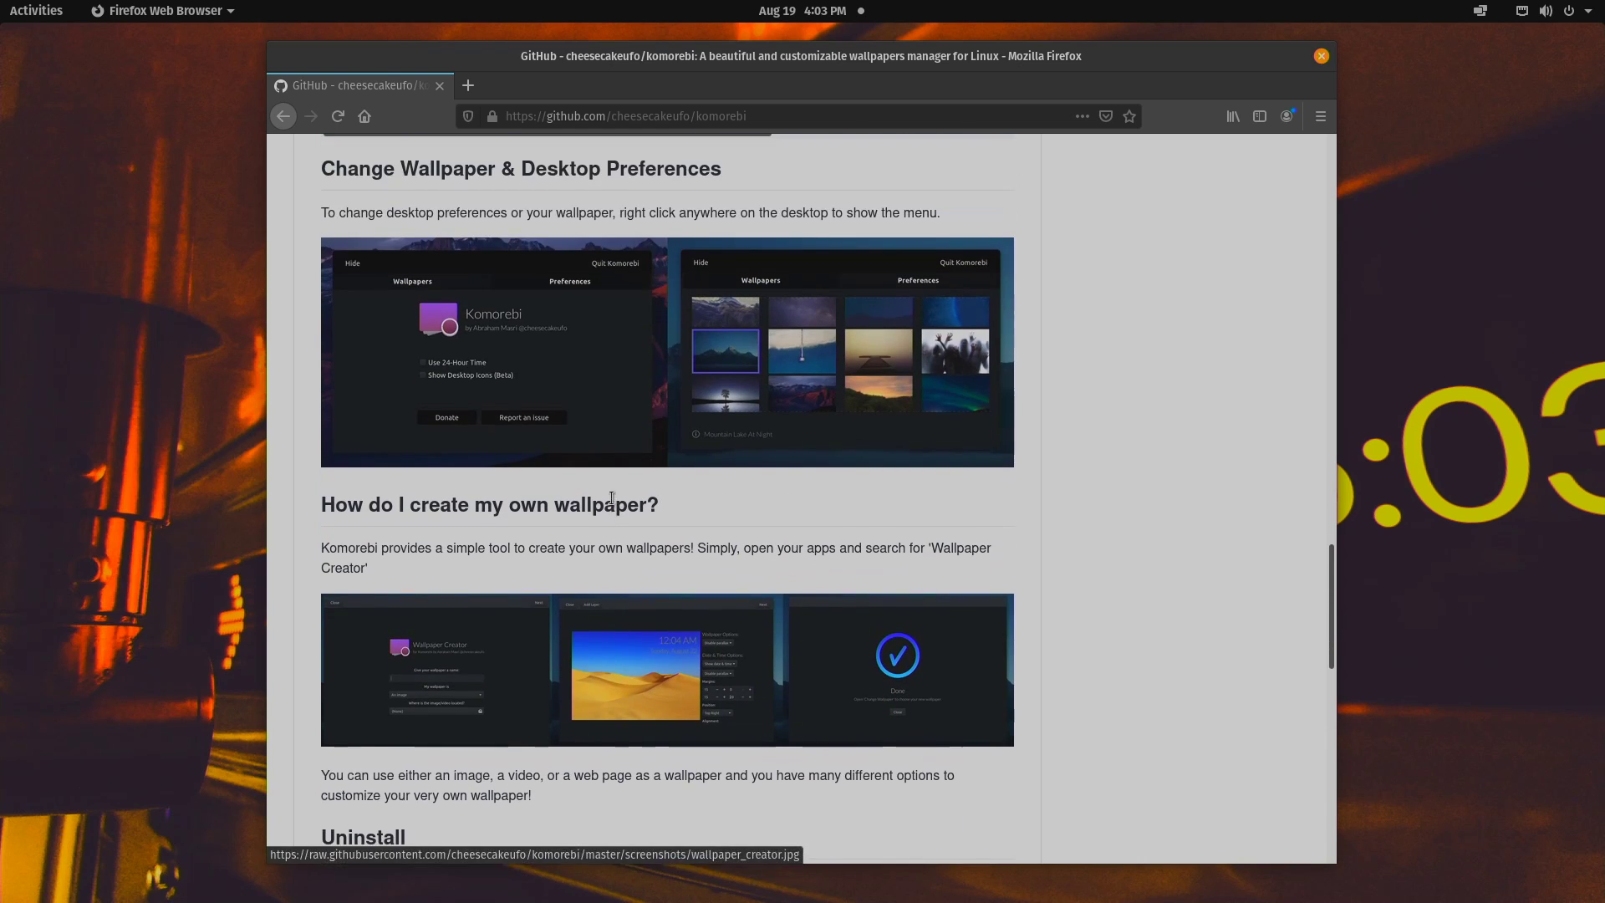
scroll(612, 499, up, 1)
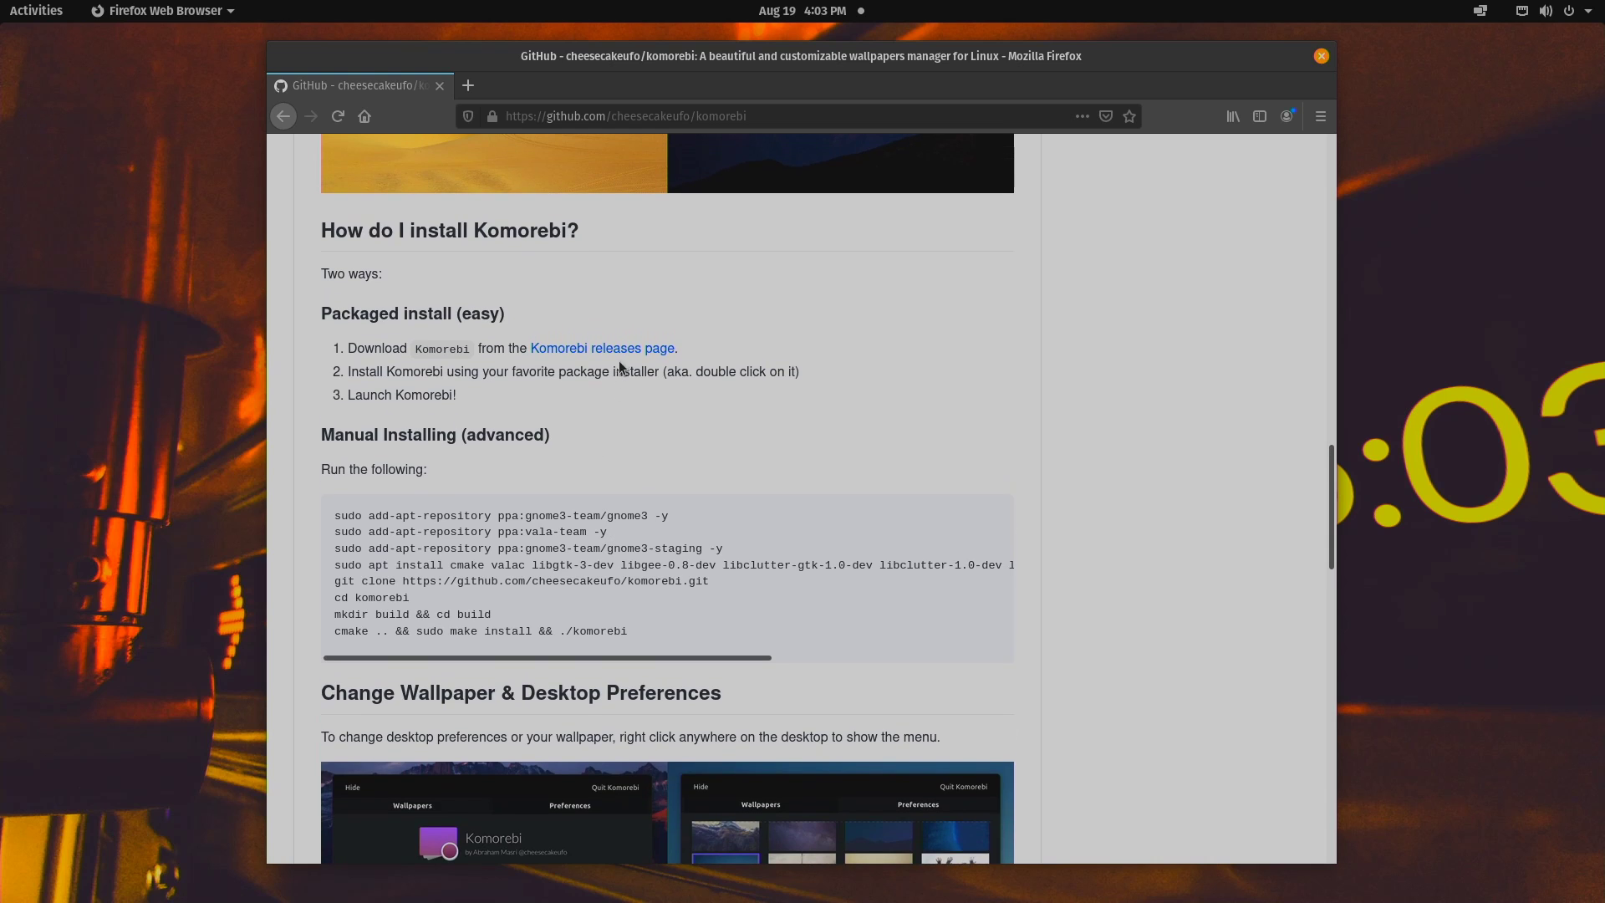
- Open the Komorebi releases page from the README and review the latest release's changes and assets
click(601, 349)
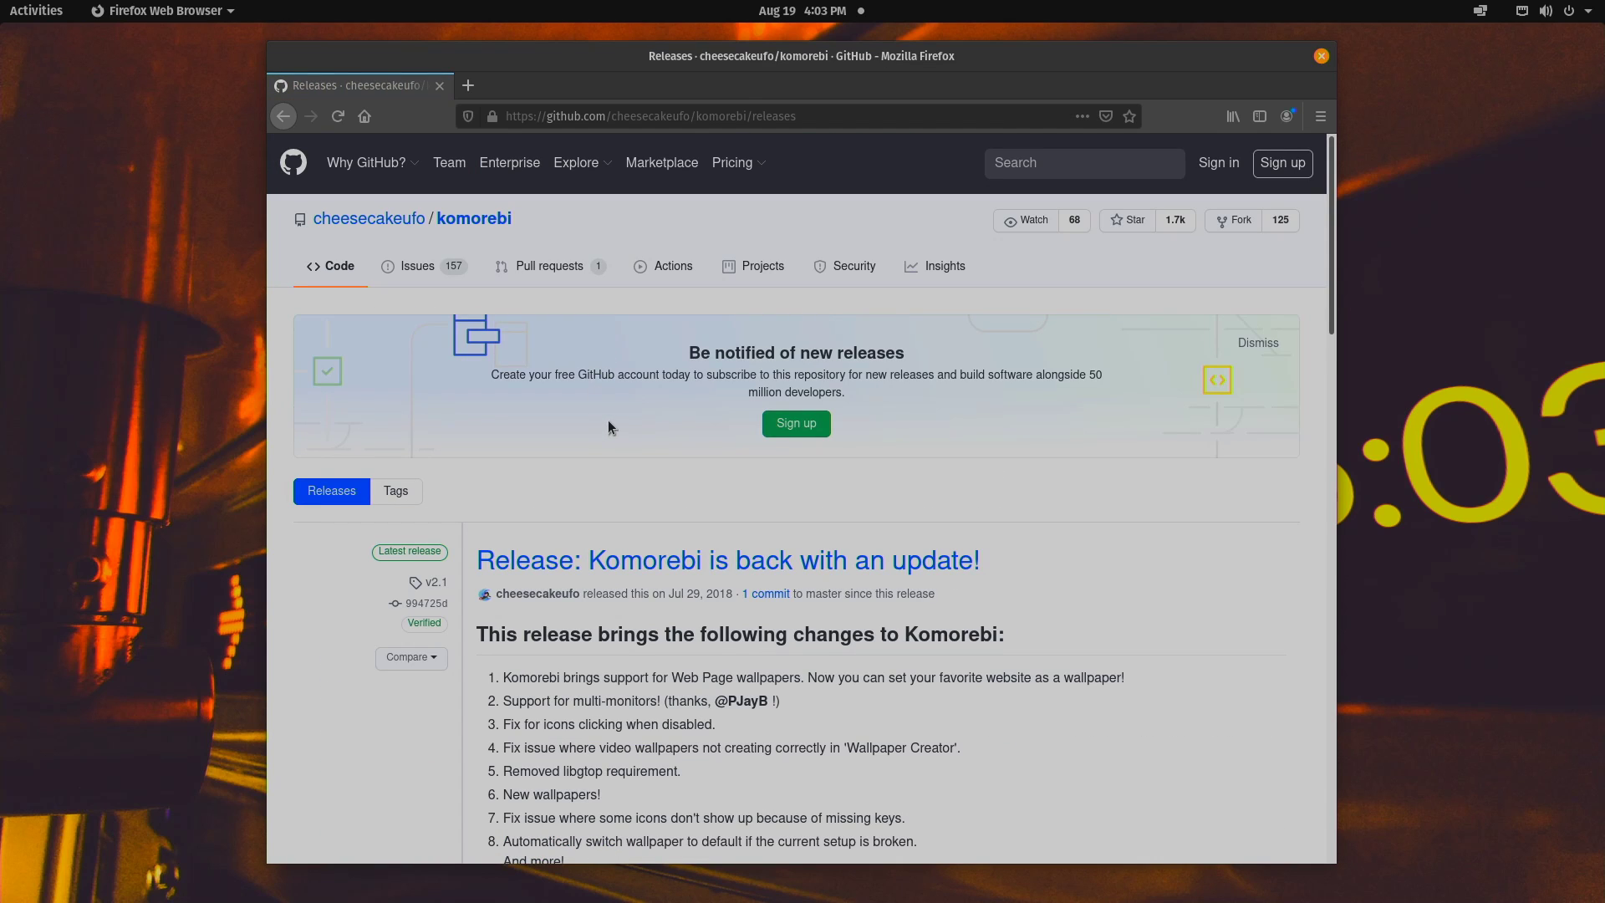
scroll(609, 424, down, 5)
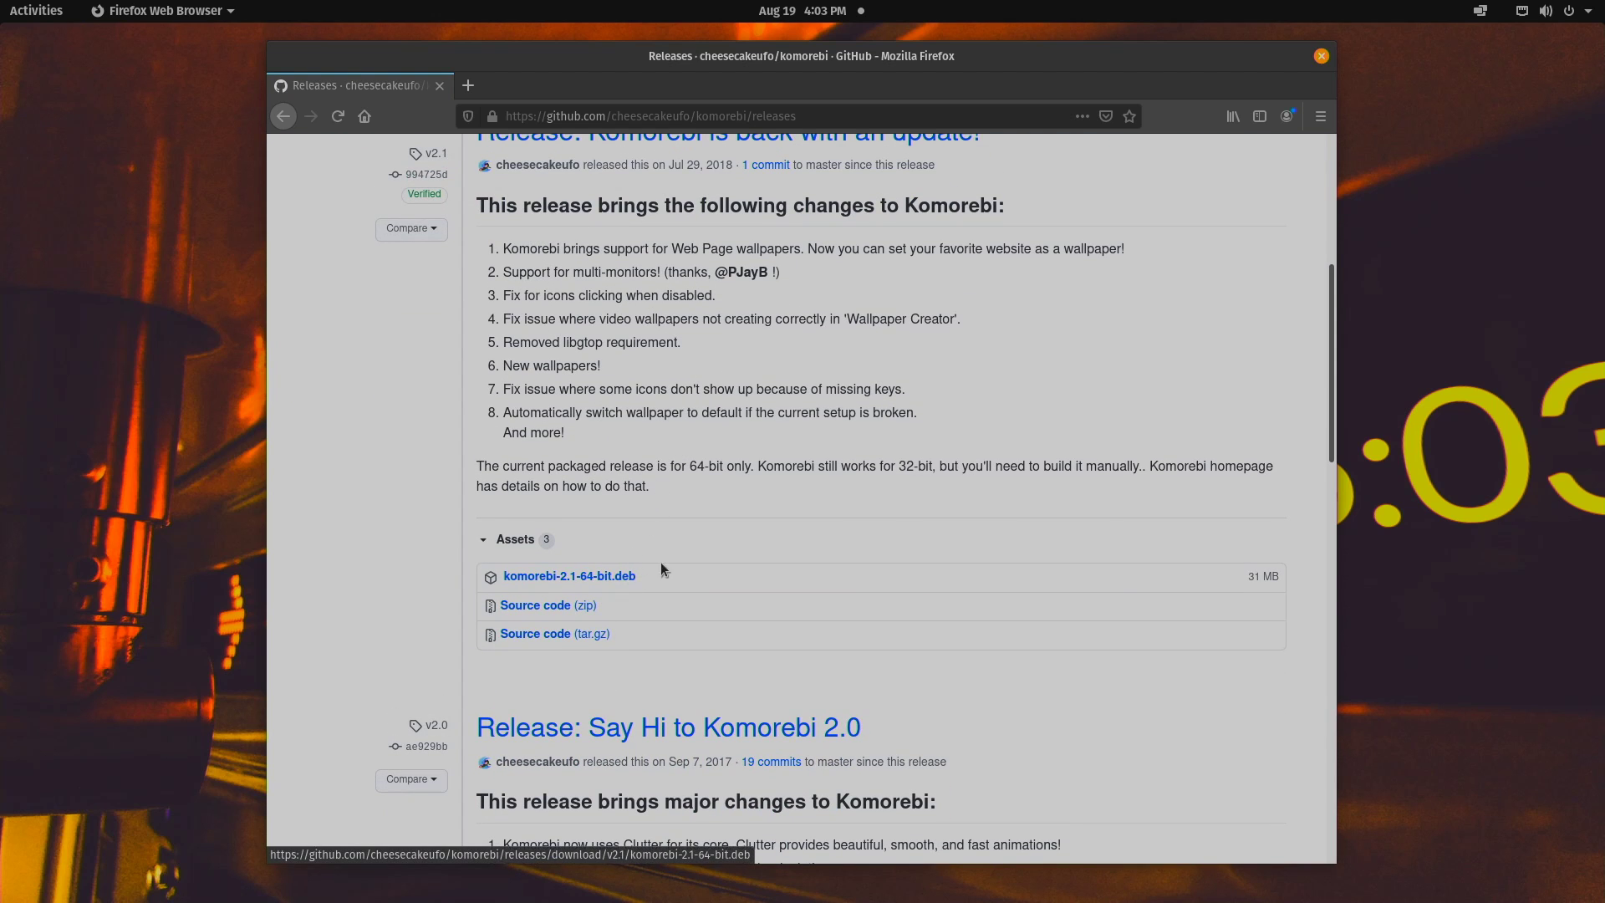
scroll(663, 569, up, 2)
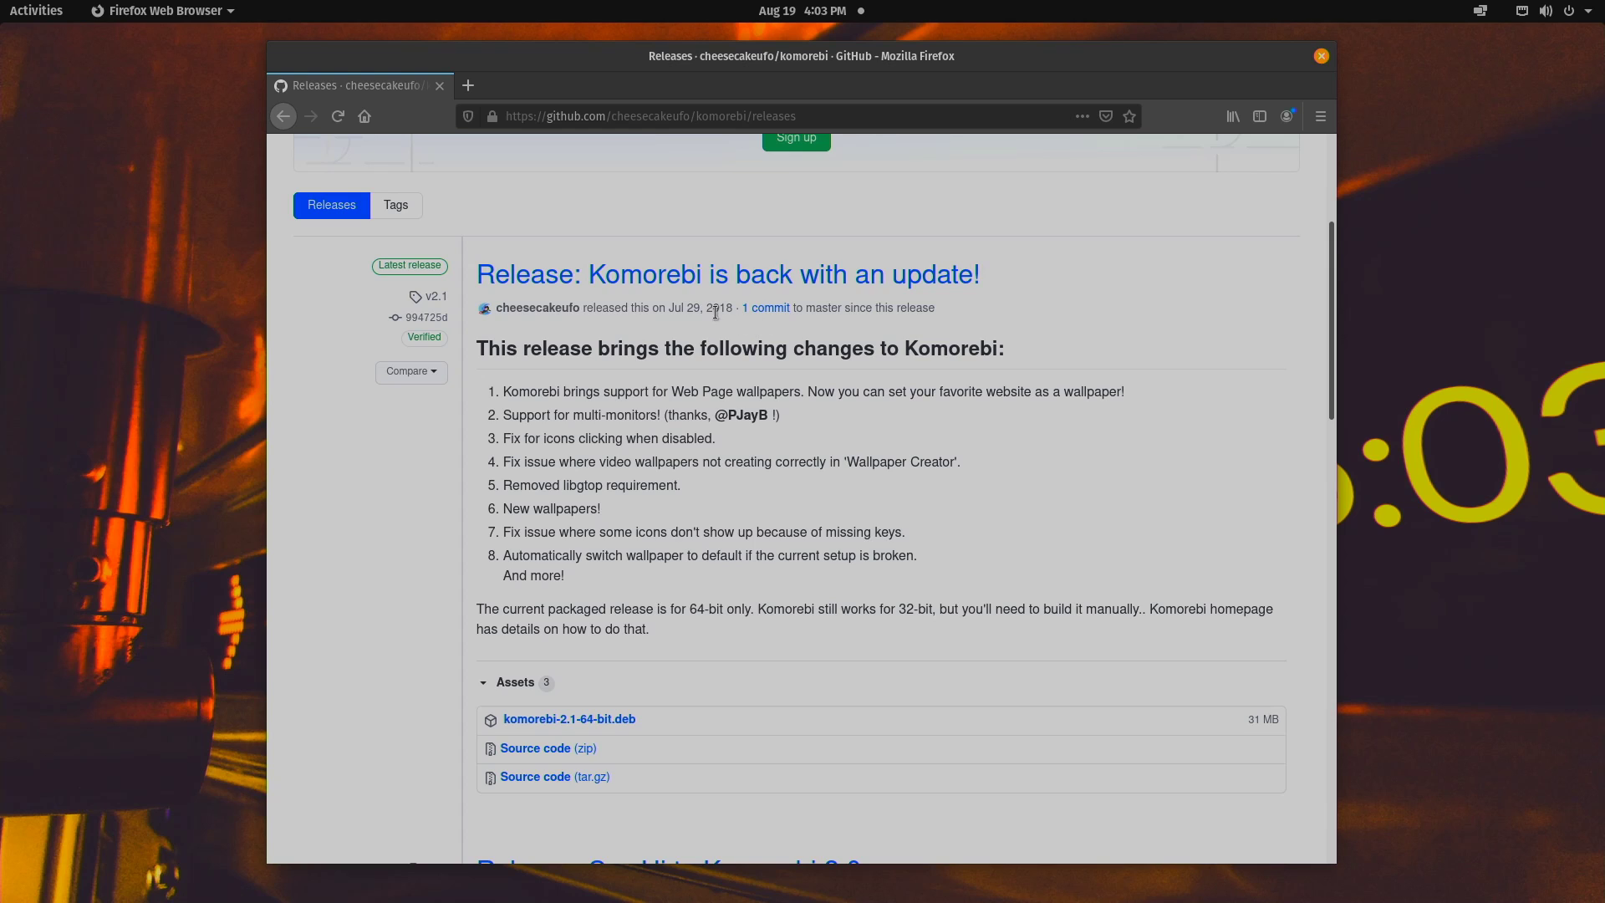
scroll(709, 409, down, 2)
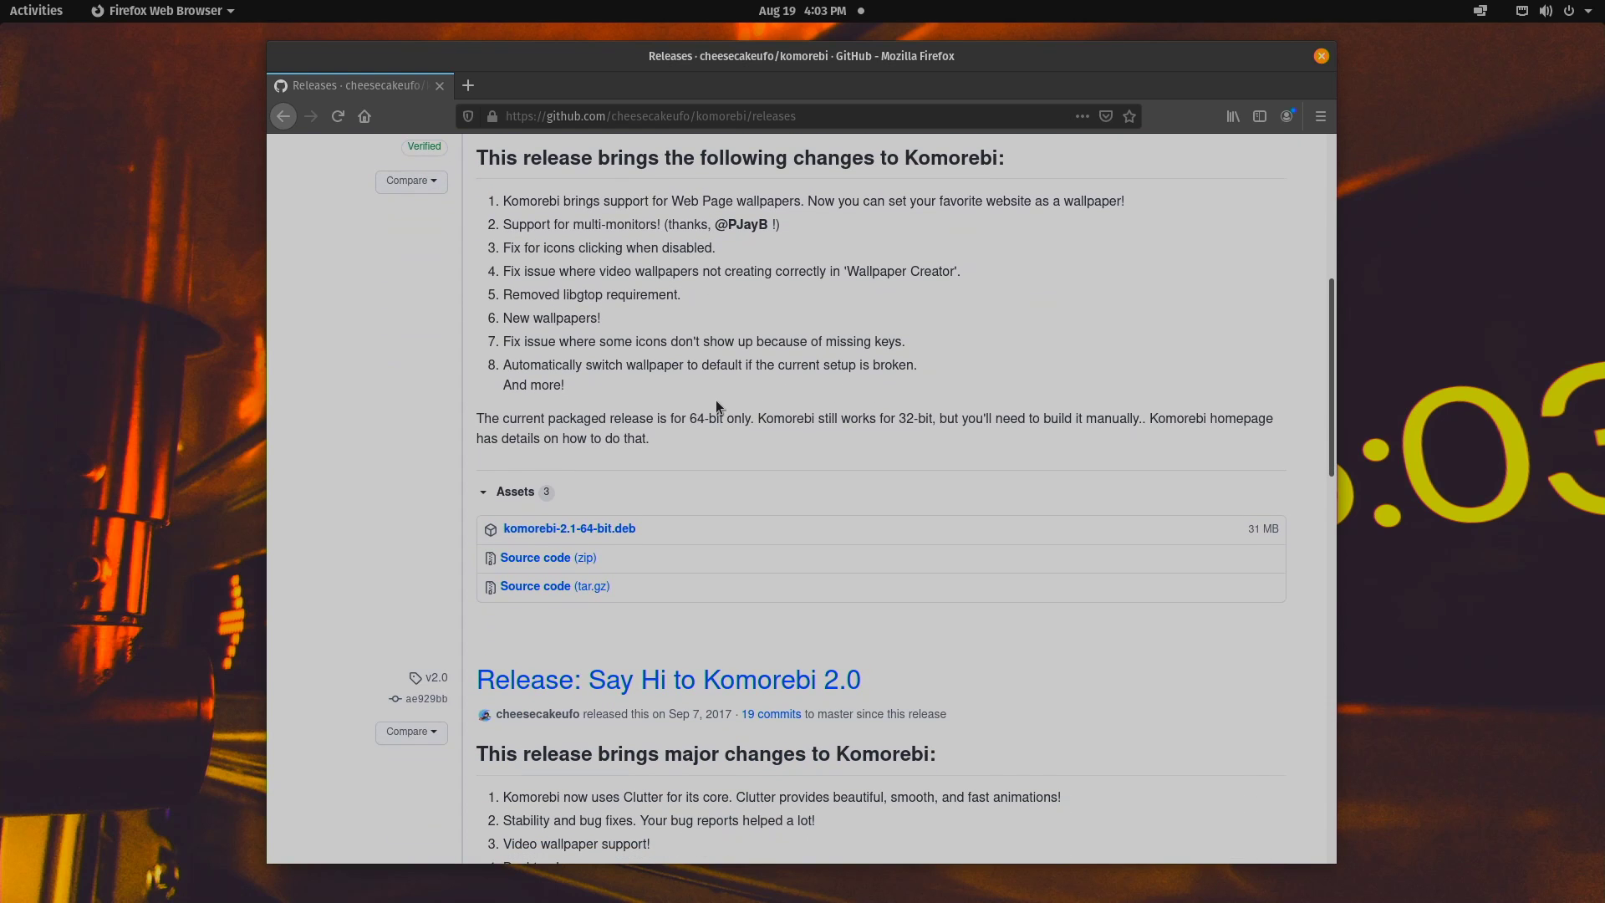
- Download komorebi-2.1-64-bit.deb from the release assets, open it with Eddy to check the package, and close Eddy
click(607, 530)
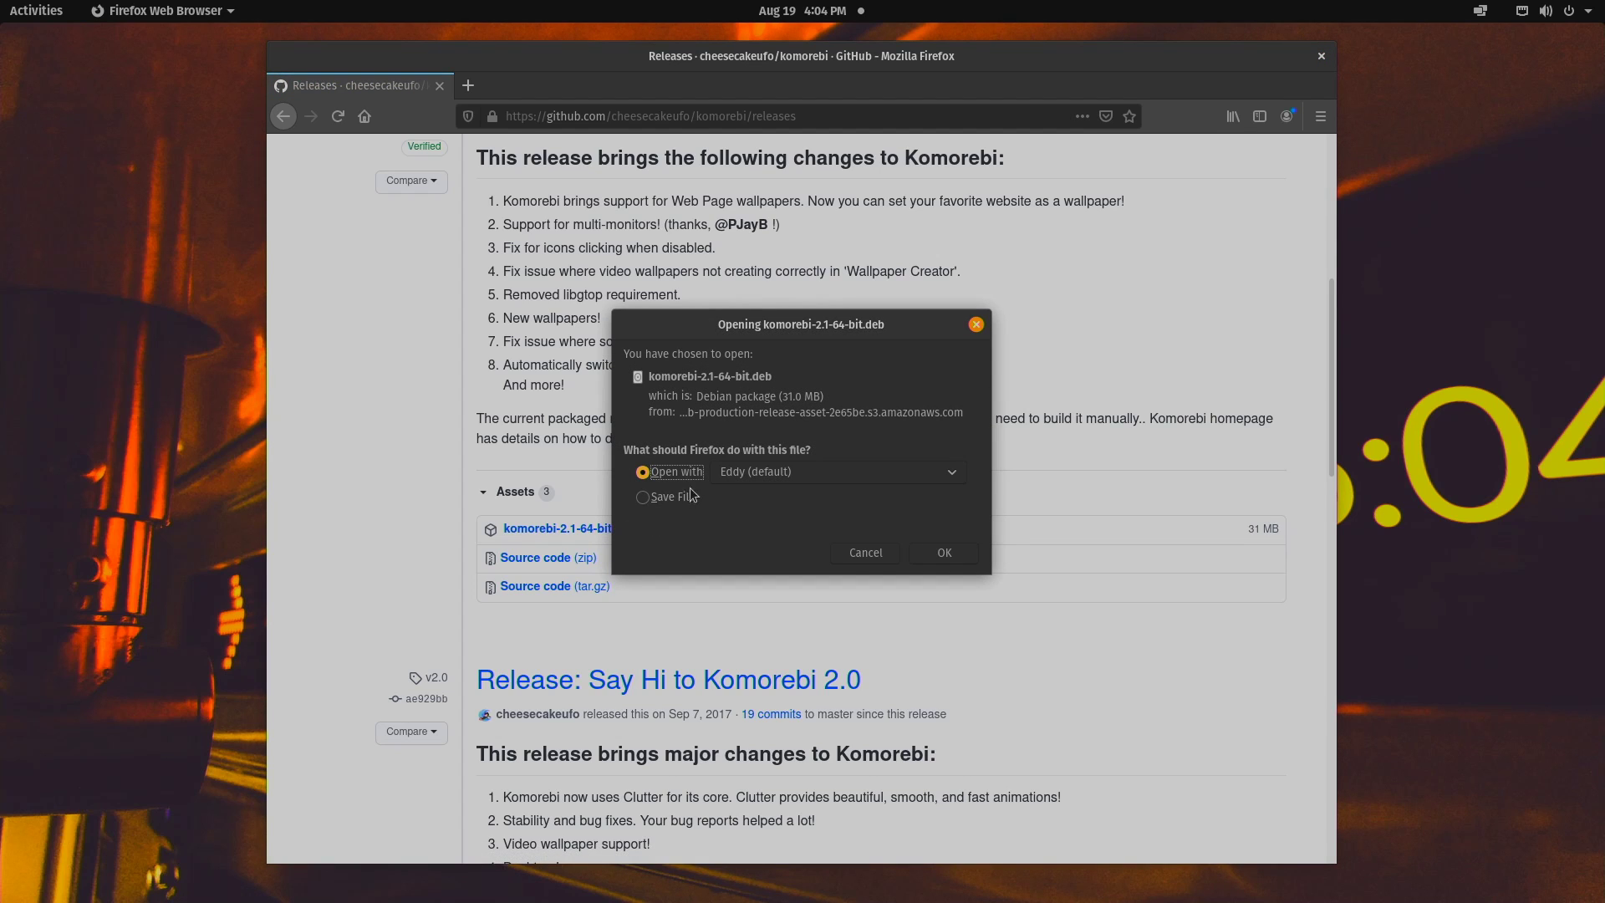
click(942, 554)
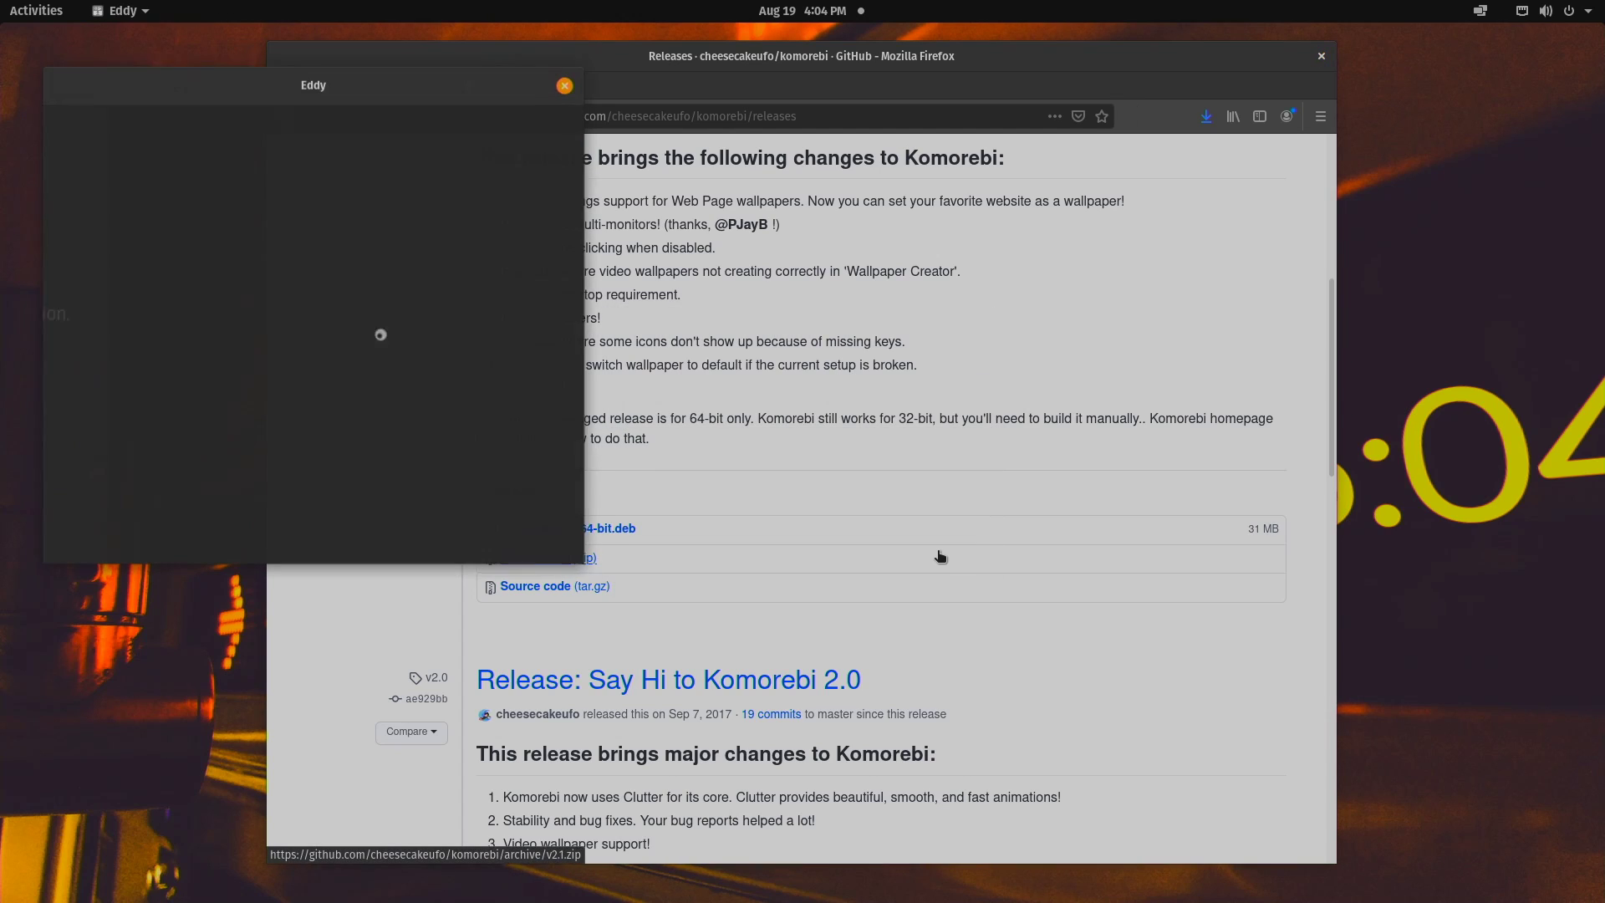
mouse_move(129, 176)
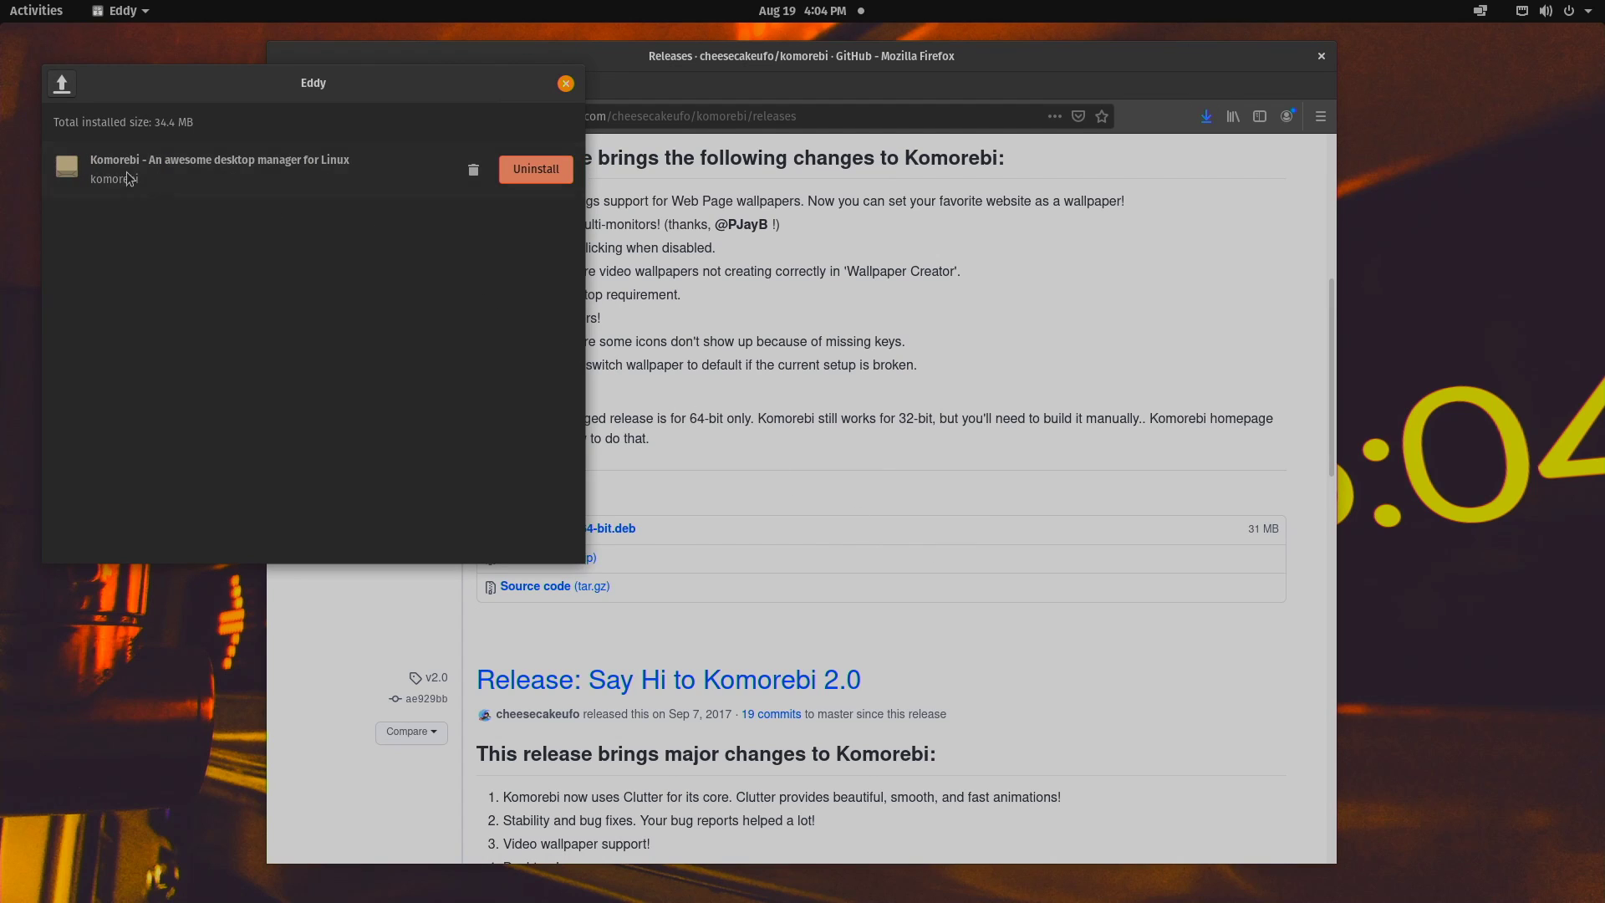
click(565, 85)
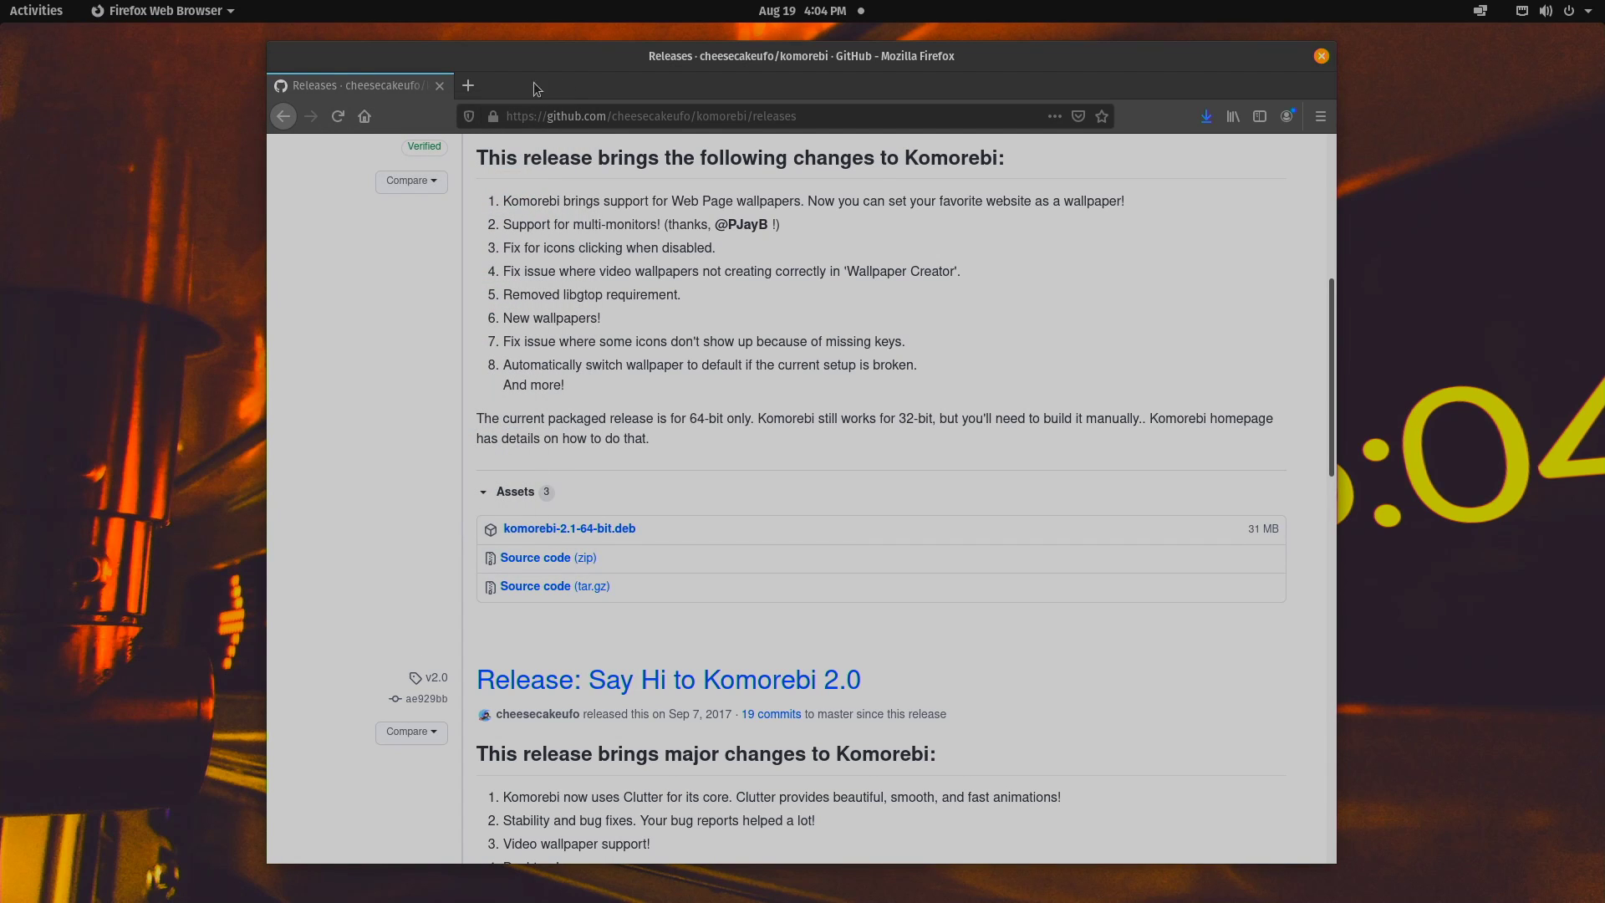
- Open a new terminal and display the saved install note in the home folder with "more g*"
click(46, 15)
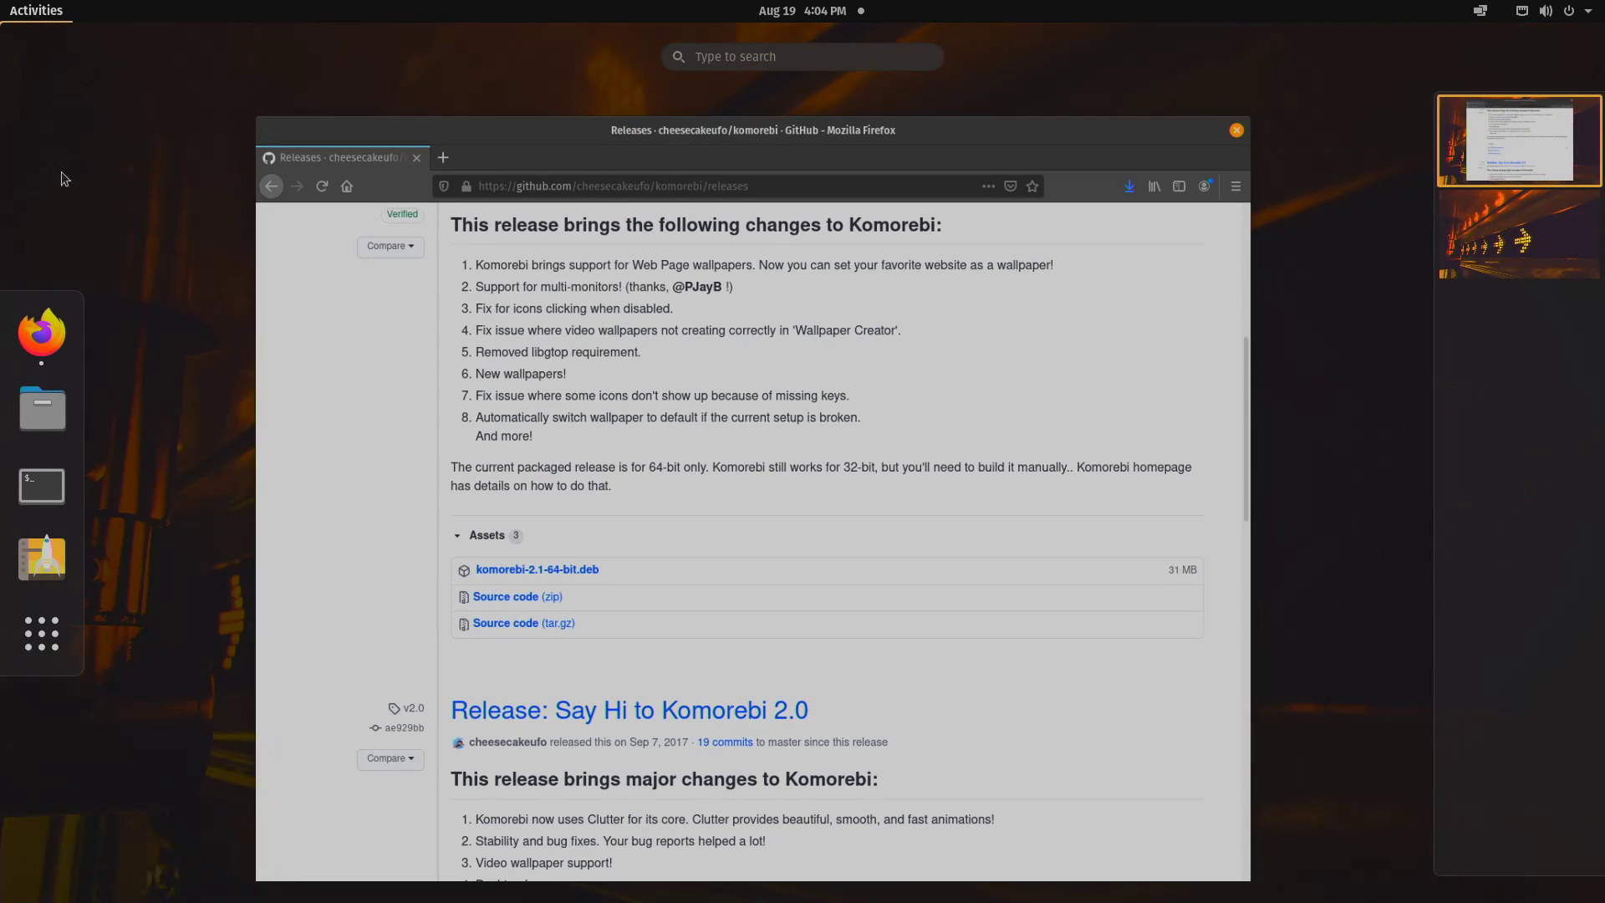
click(24, 488)
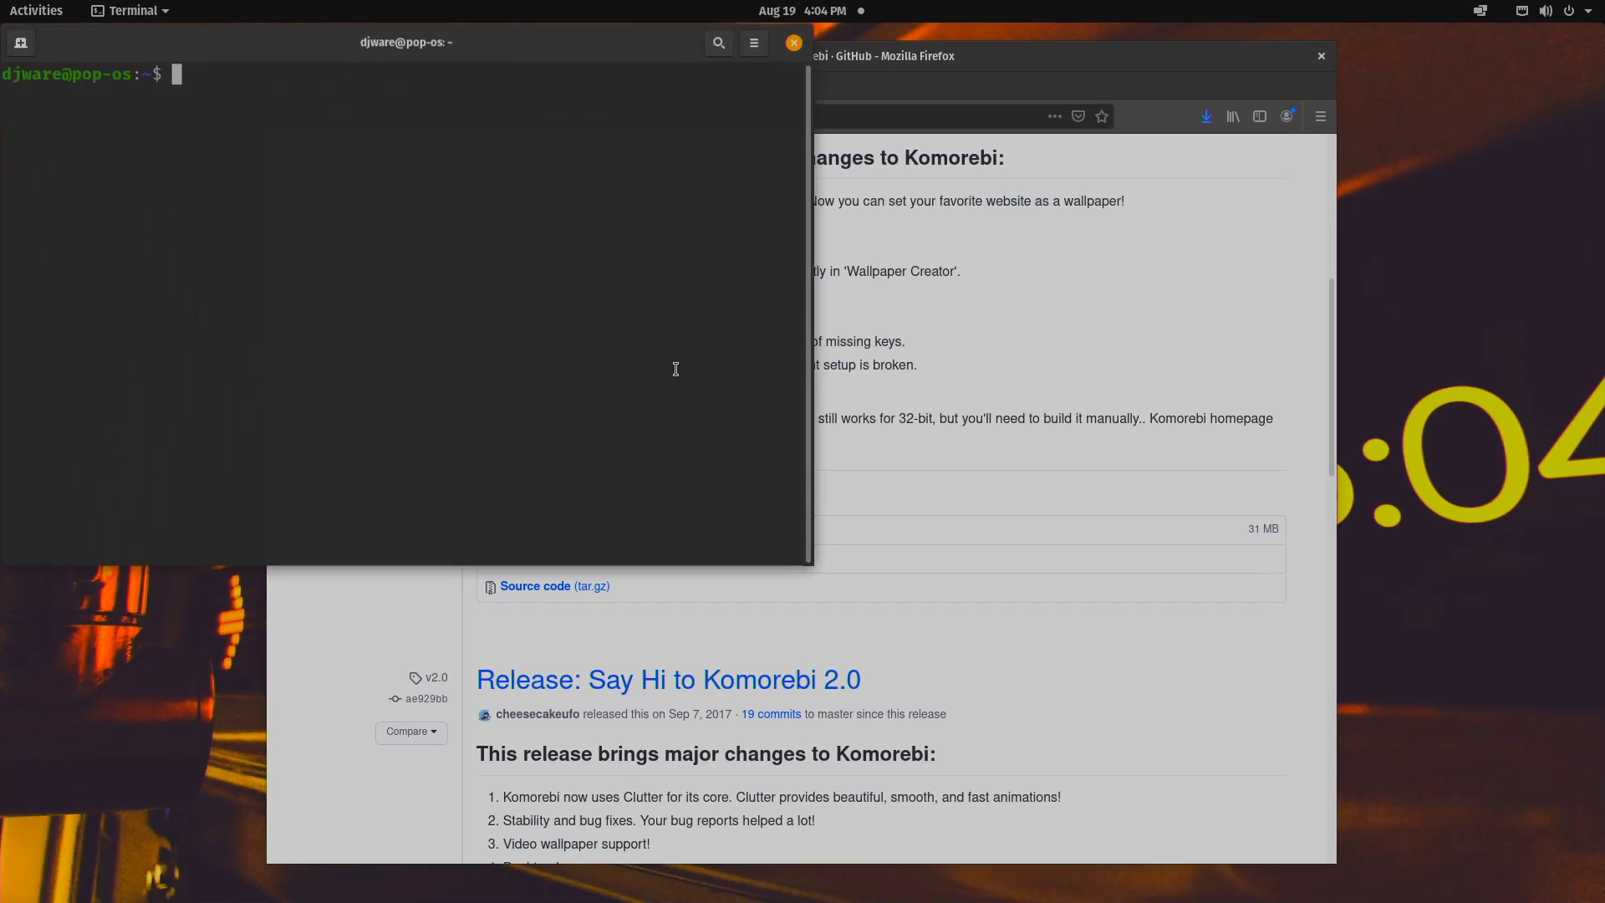
text(more g*)
key(Return)
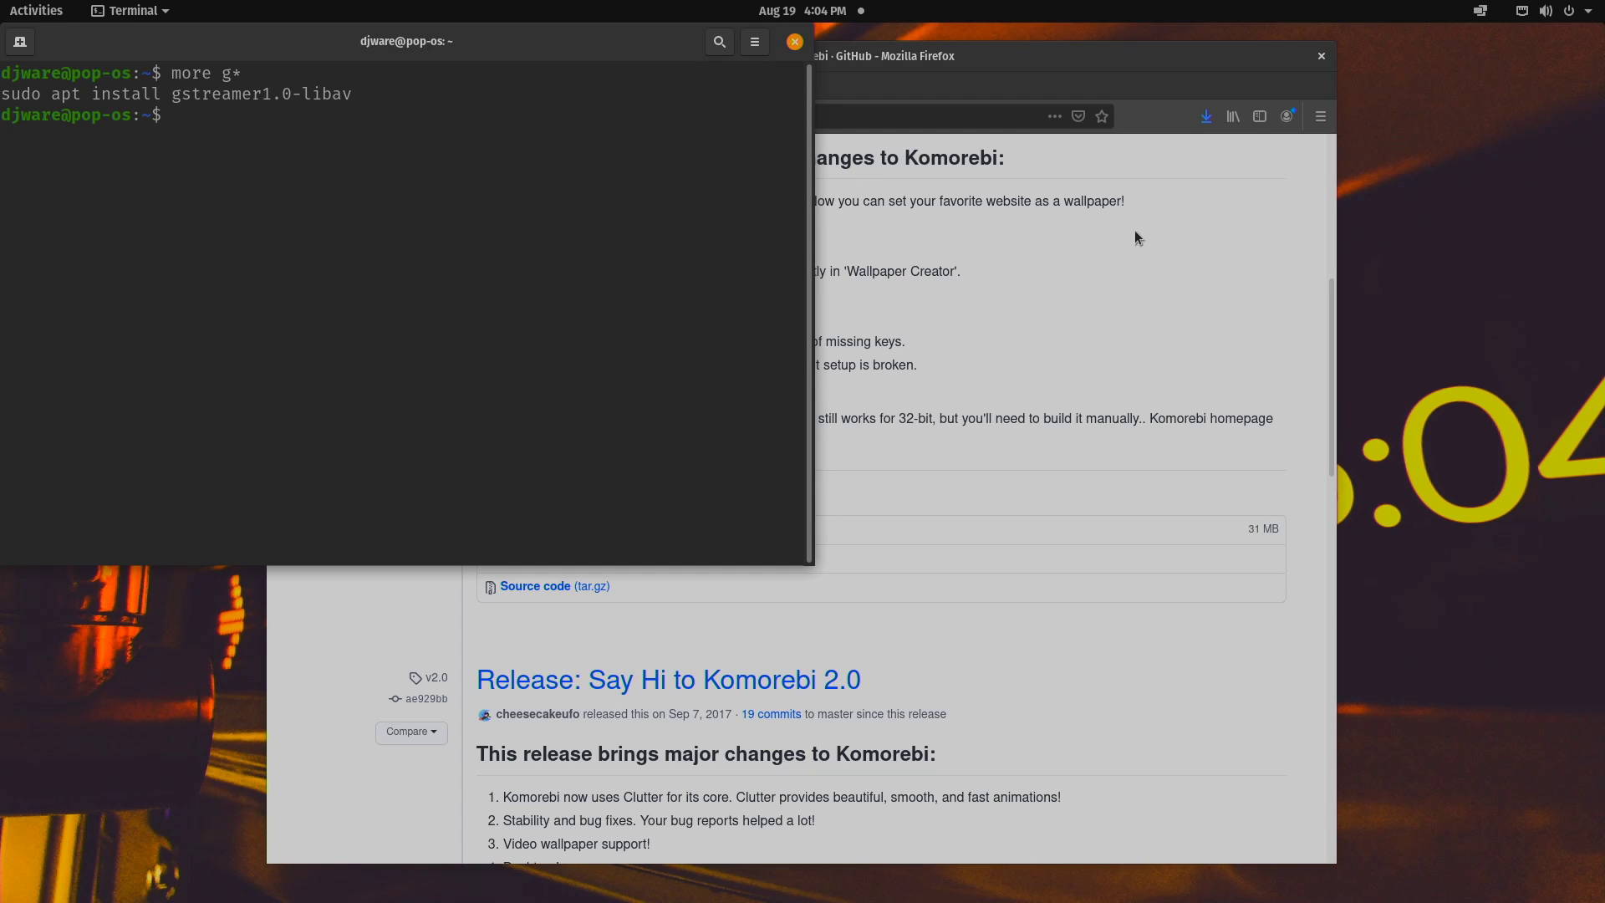
- Copy the displayed command "sudo apt install gstreamer1.0-libav" to the prompt and run it, entering the sudo password
click(1226, 278)
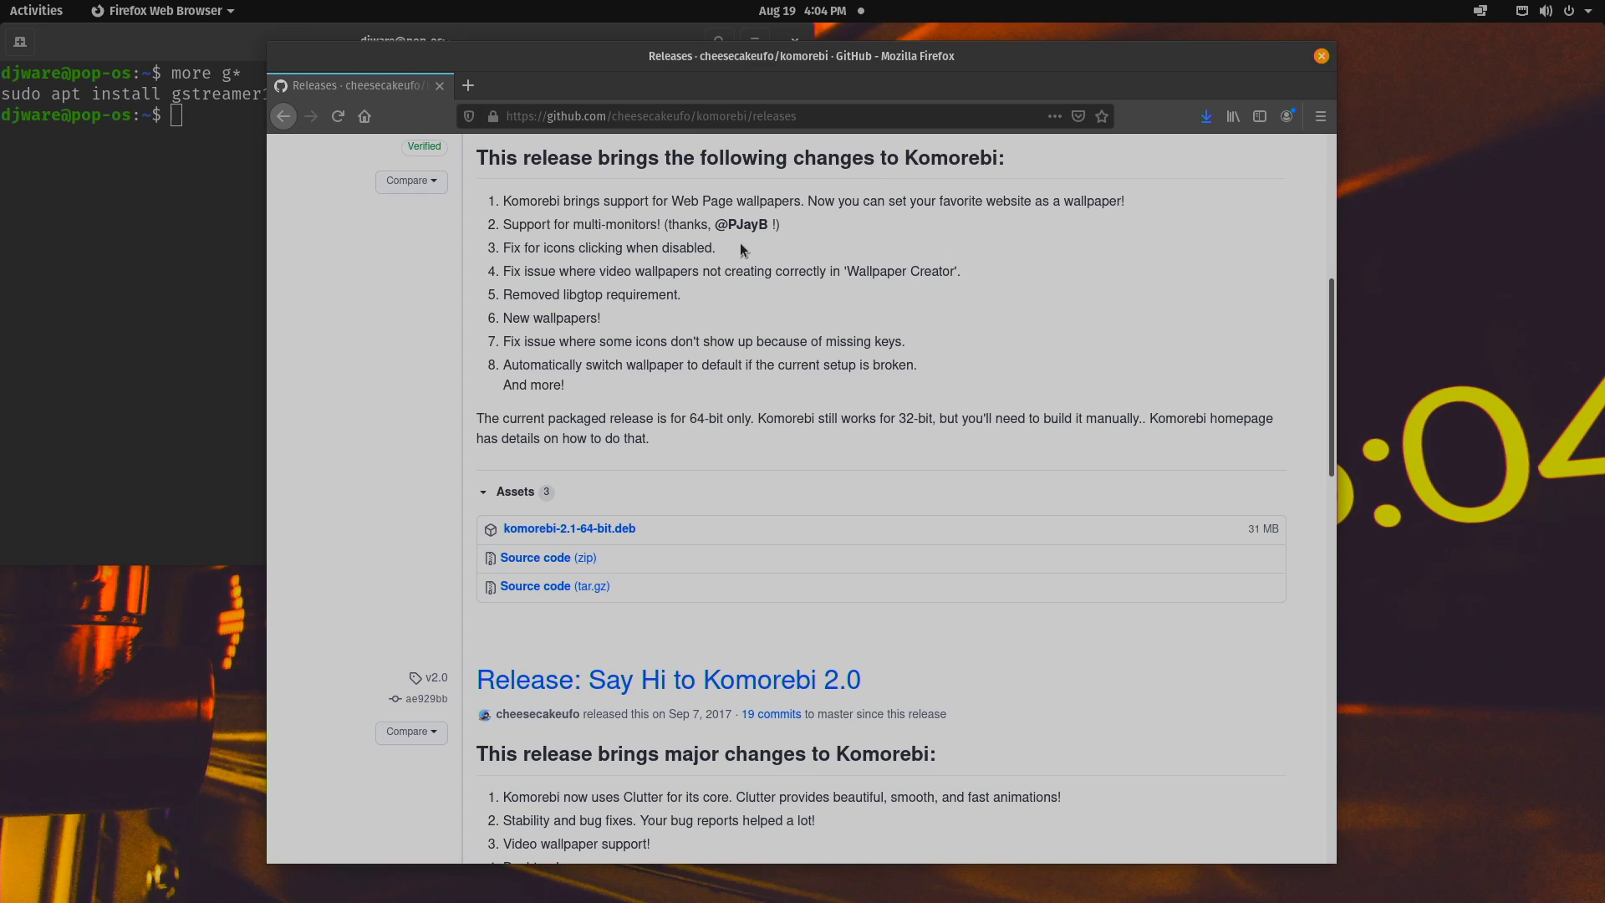
click(21, 307)
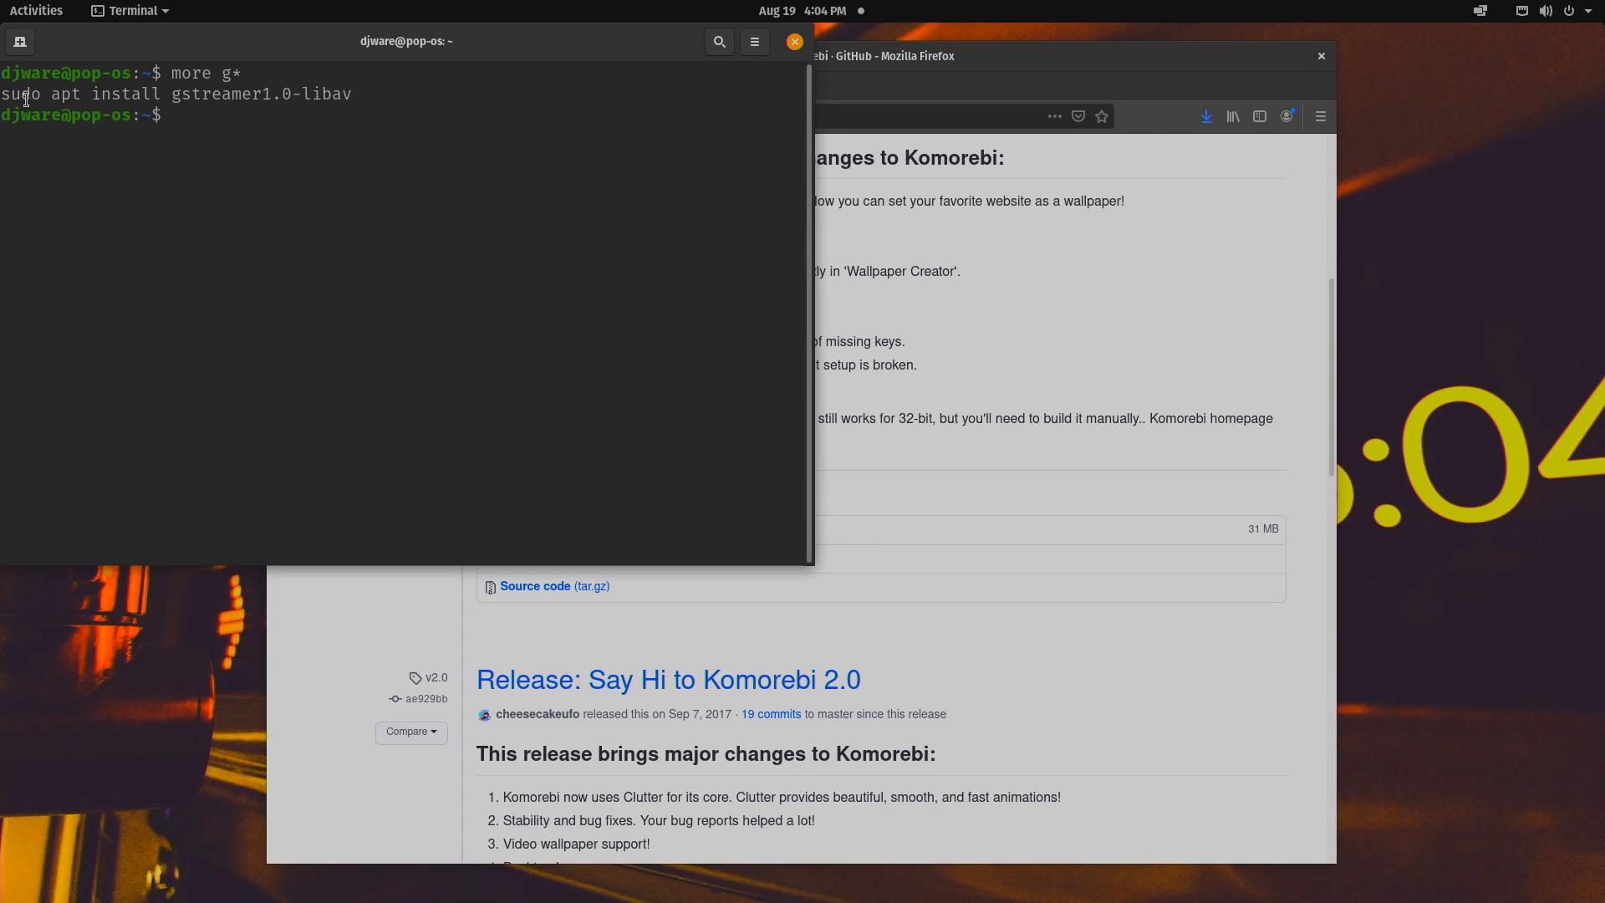
drag(355, 96, 2, 97)
right_click(233, 92)
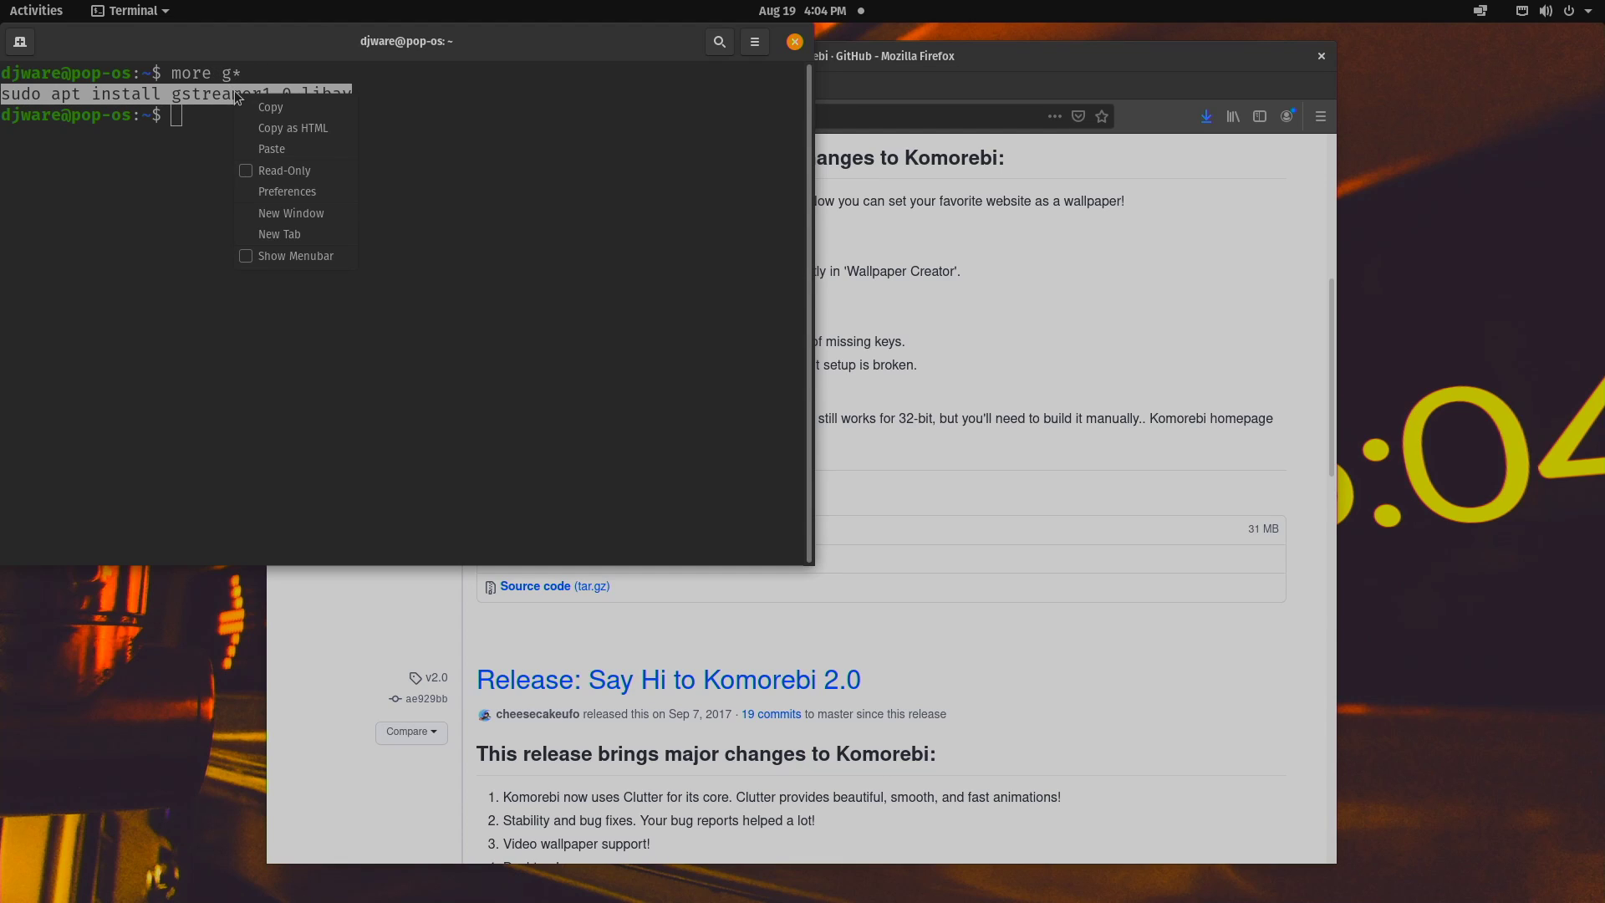
click(270, 111)
right_click(237, 131)
click(271, 186)
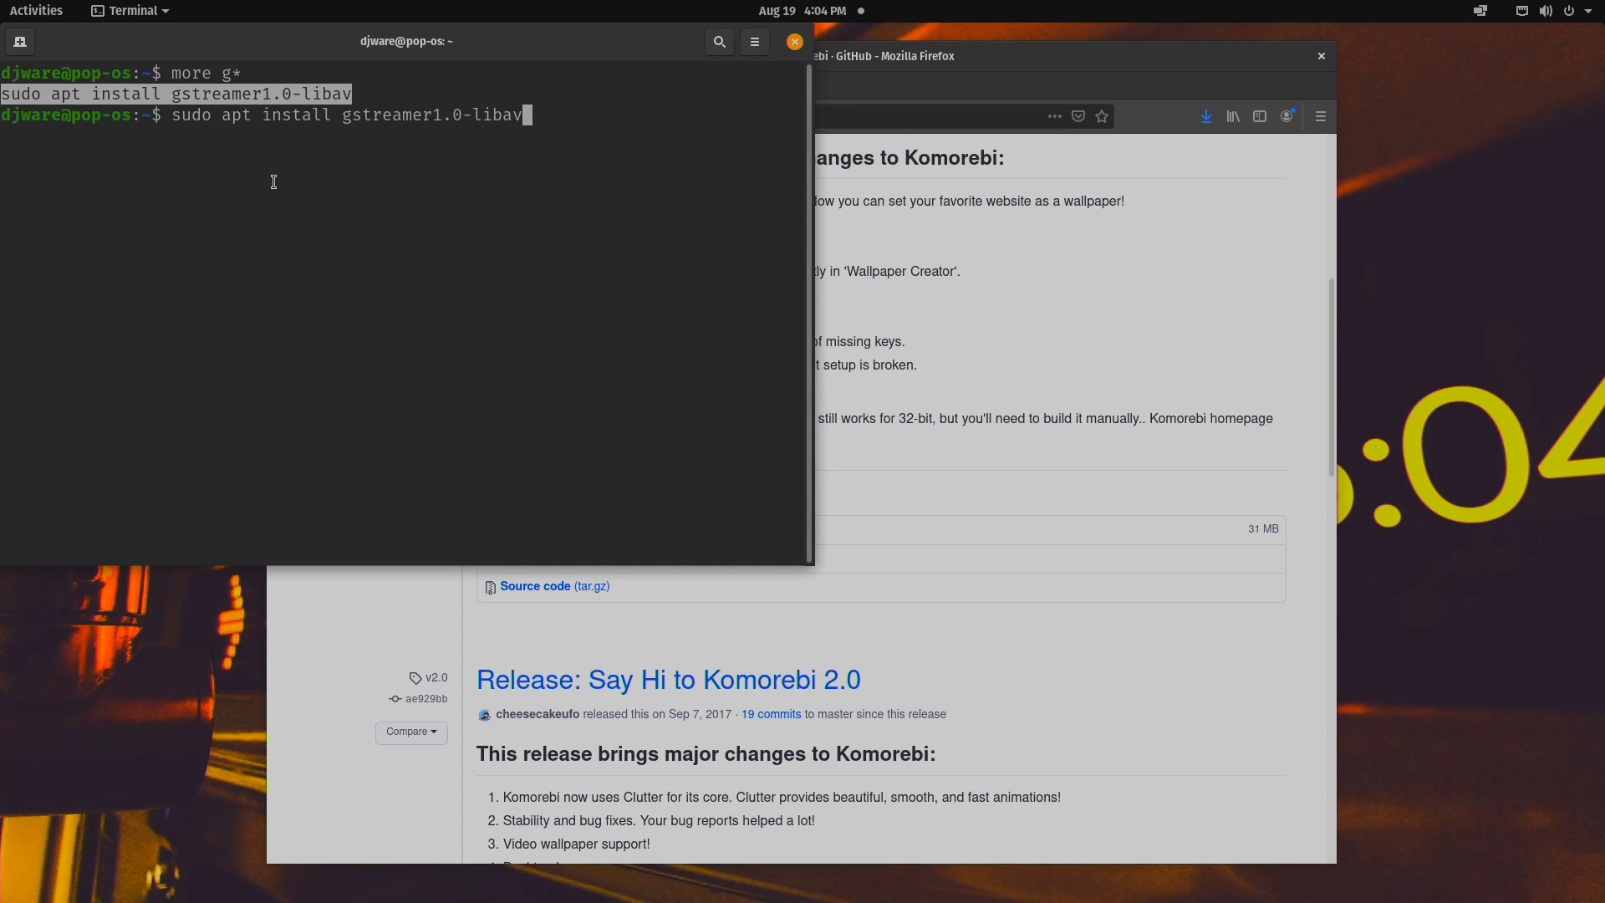
key(Return)
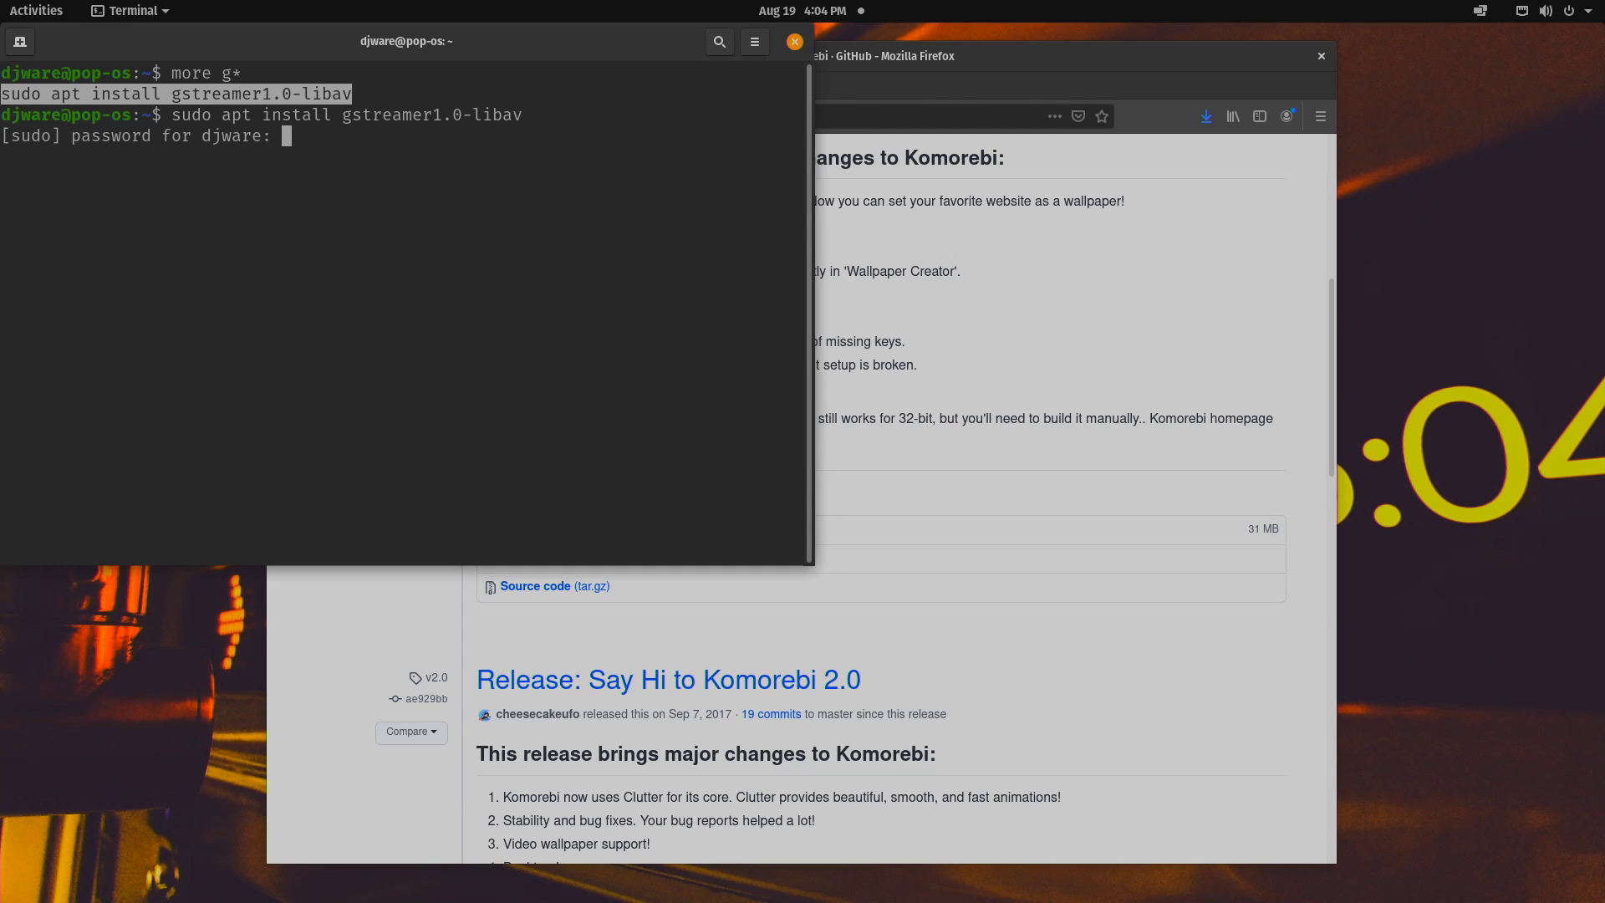
key(Return)
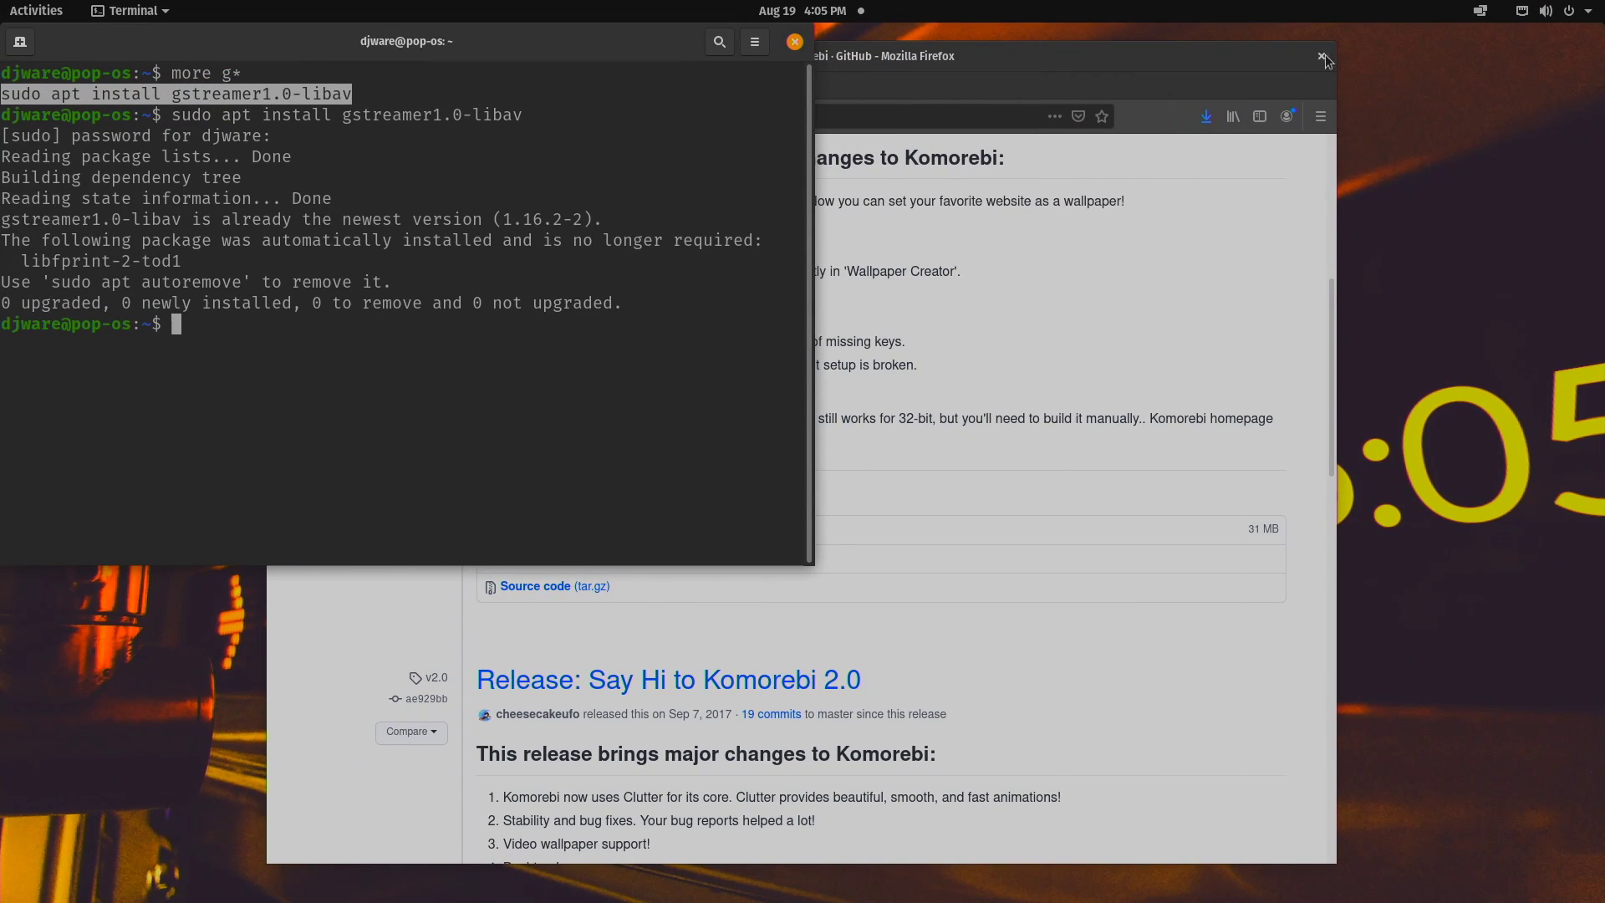
- Close the Firefox and terminal windows and launch Komorebi from the list of all applications
click(1321, 59)
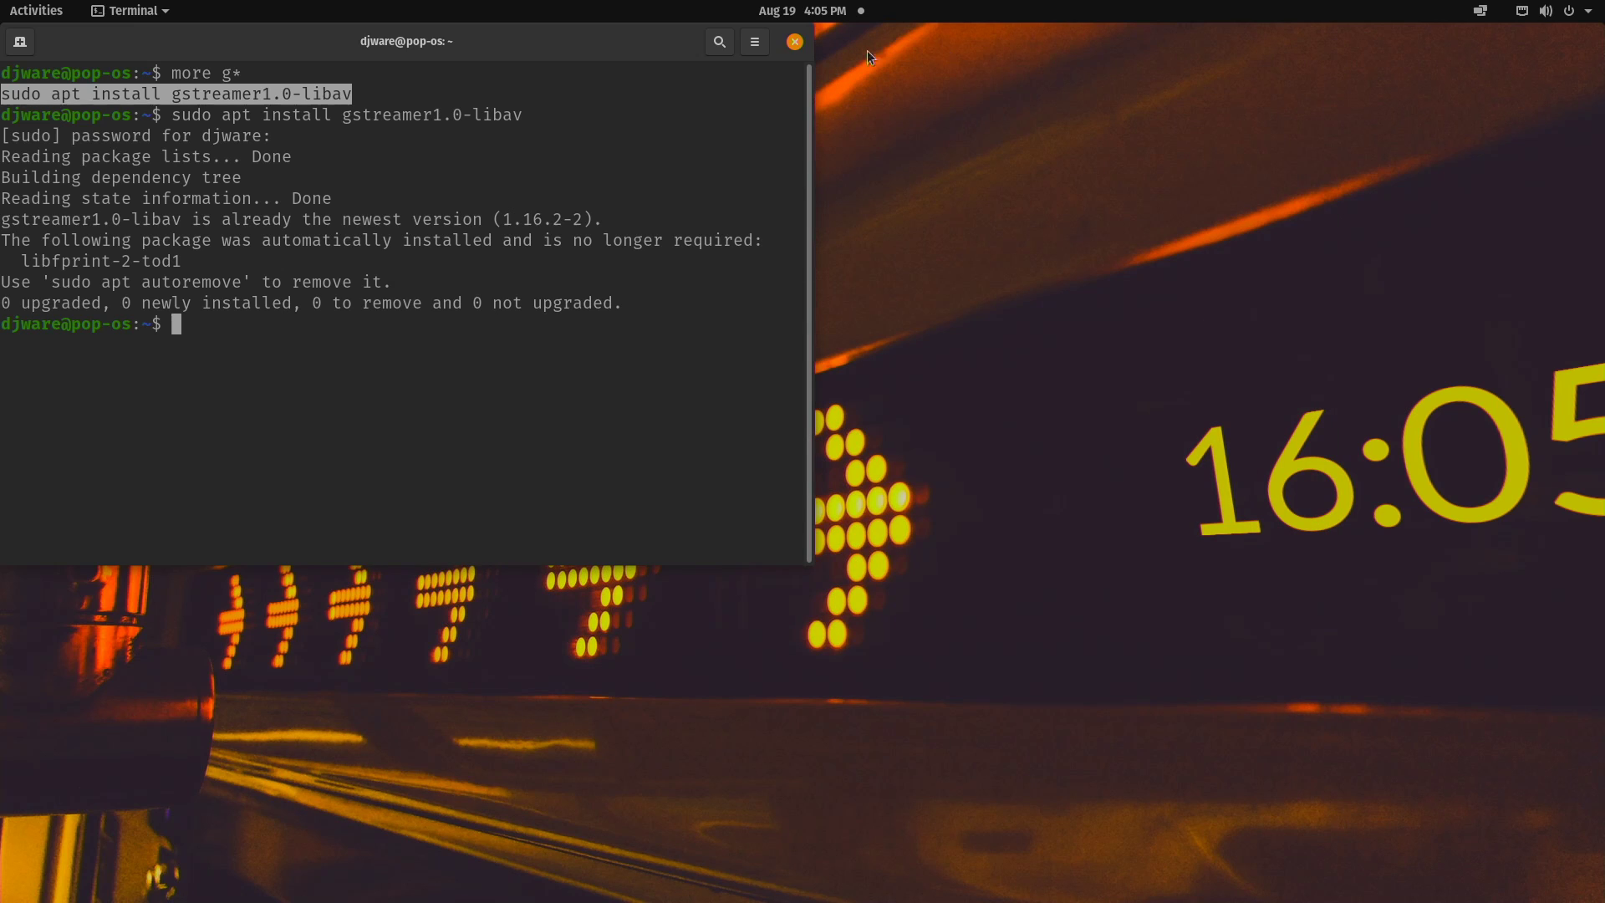
click(795, 41)
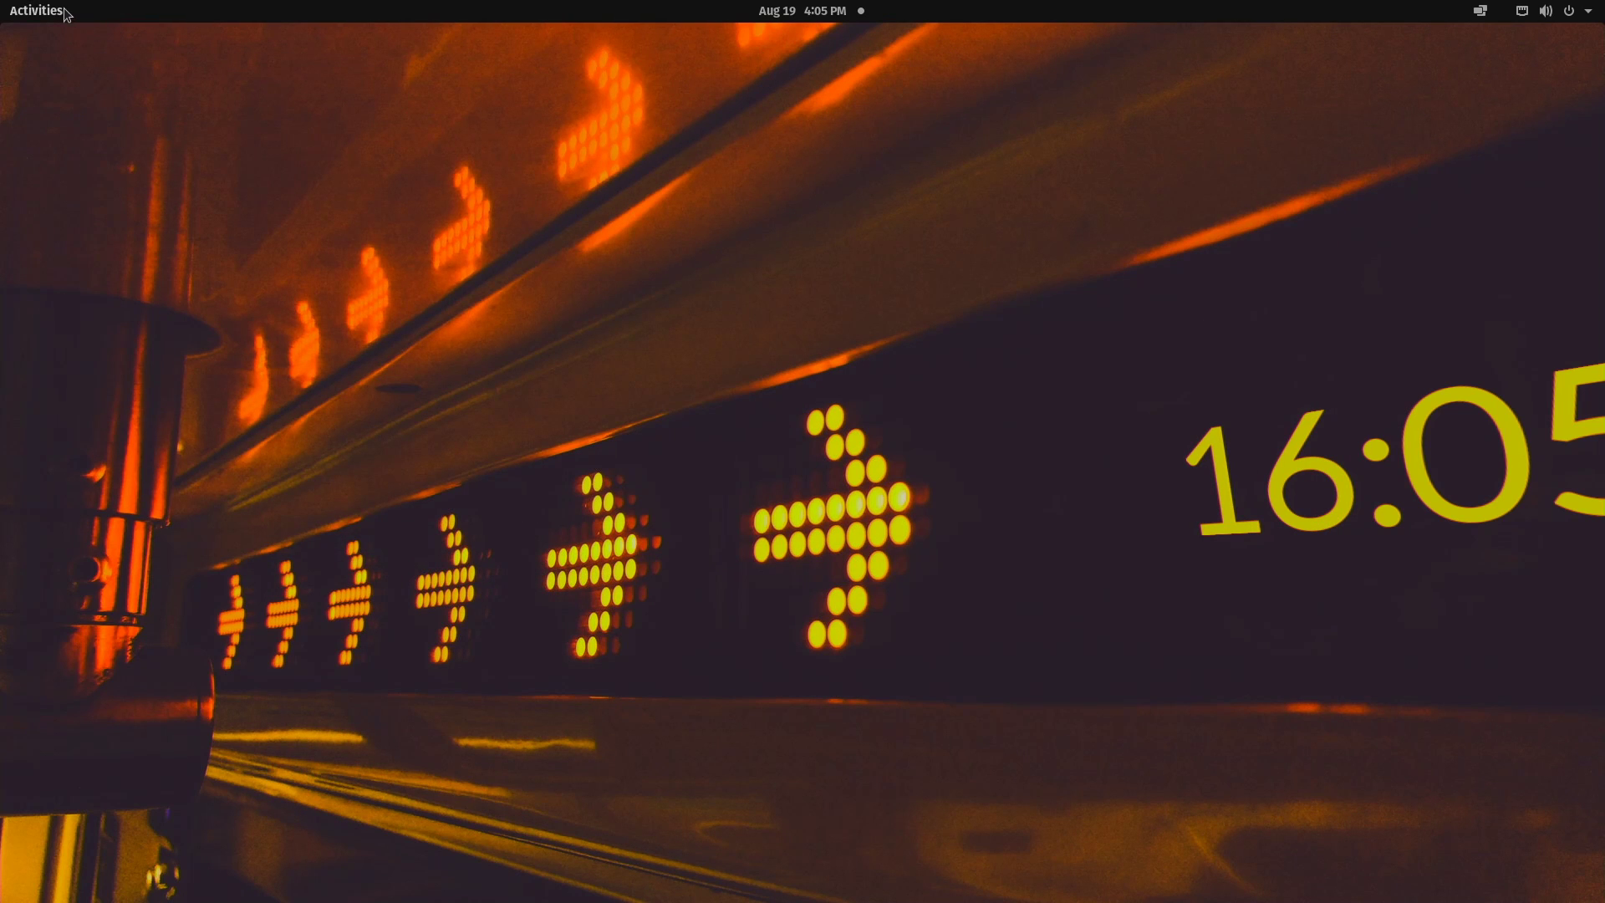
click(36, 10)
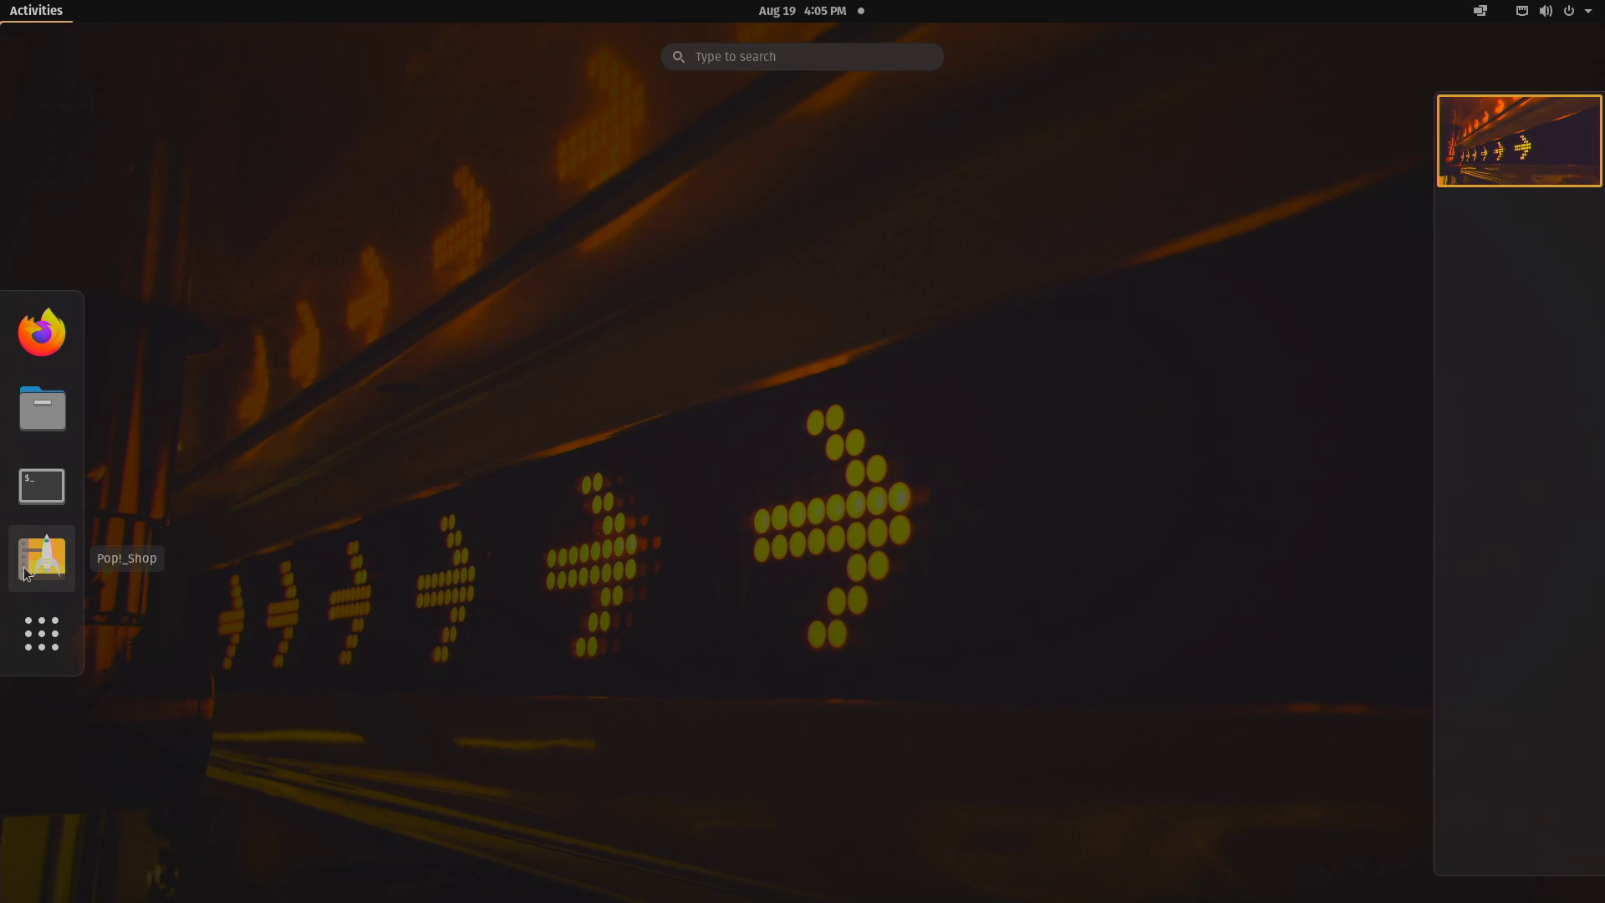
click(42, 633)
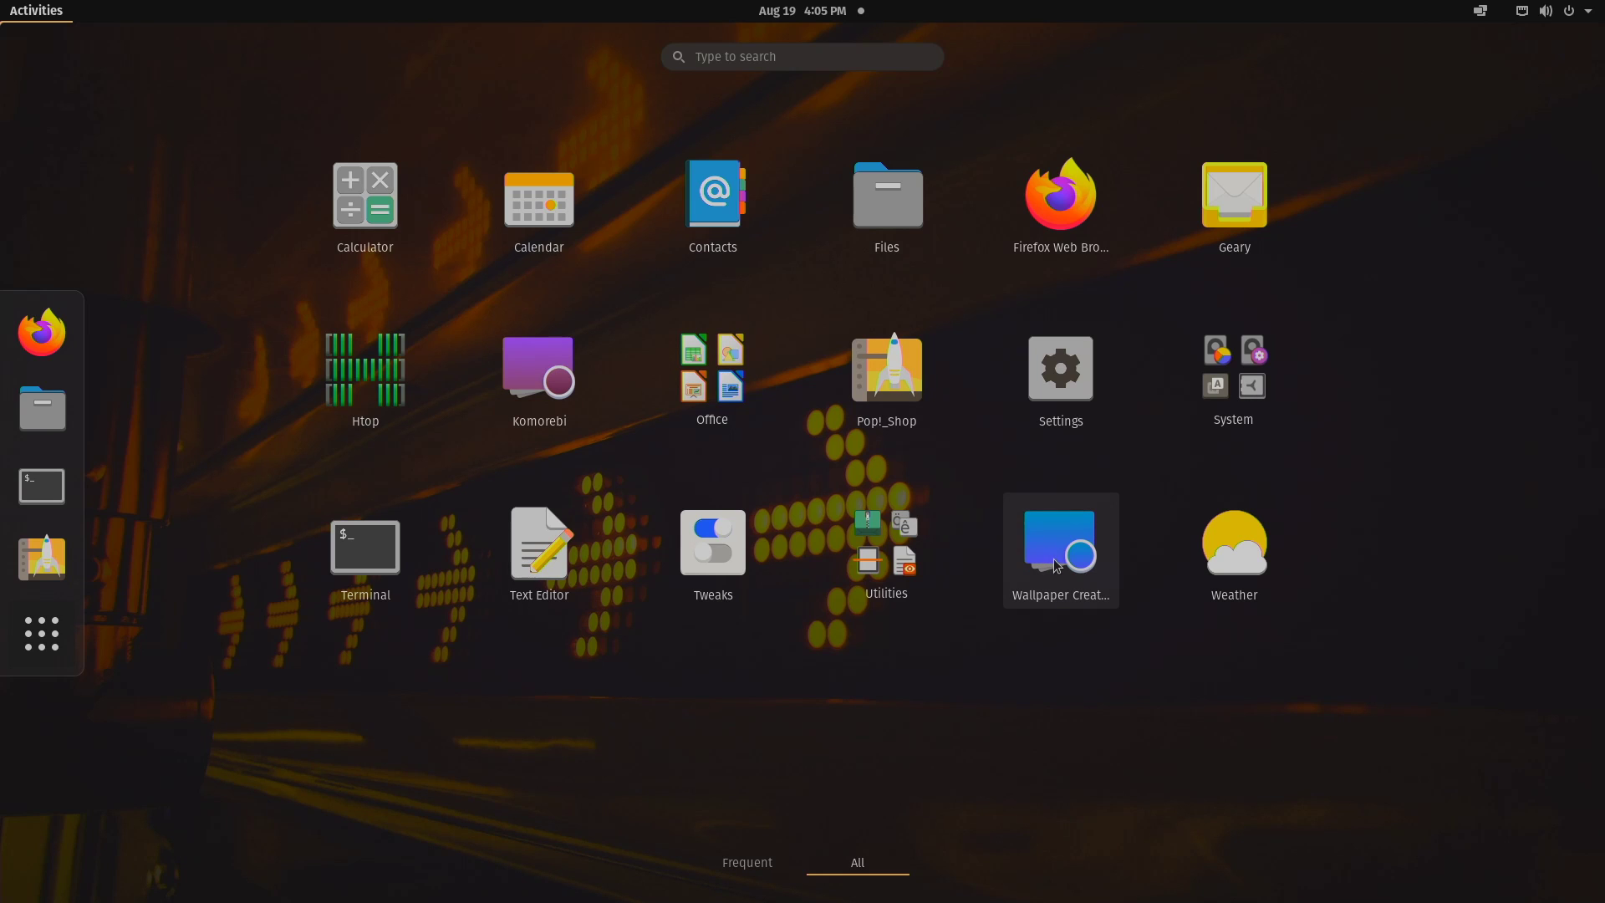
click(539, 345)
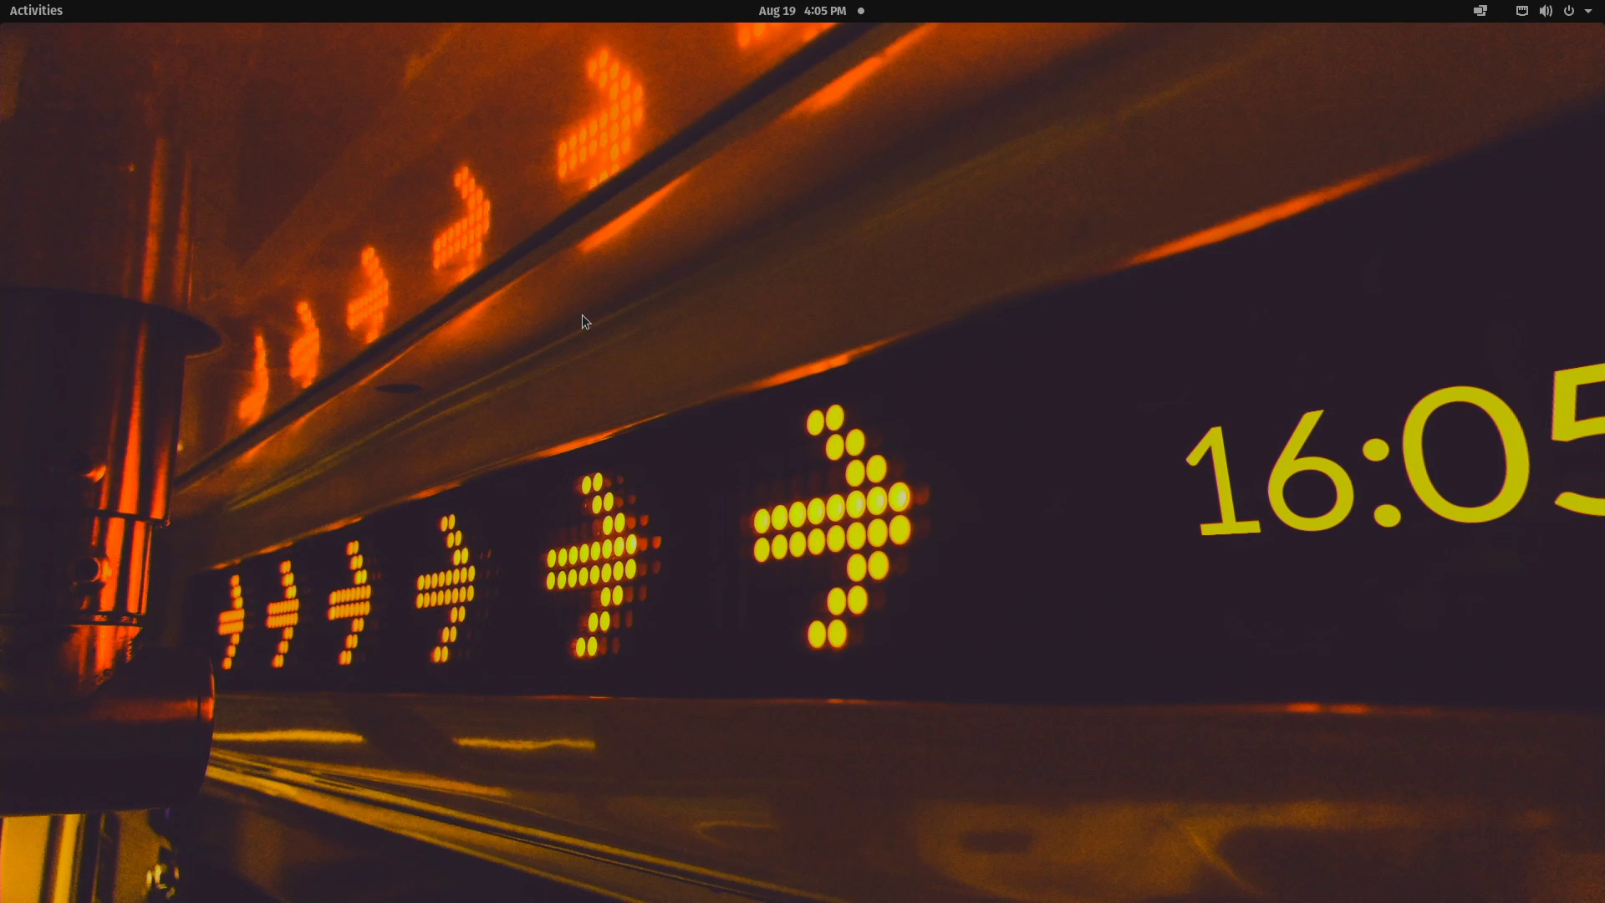
- Change the Komorebi wallpaper to Abstract Light Lines and hide the wallpaper chooser to view it on the desktop
right_click(640, 291)
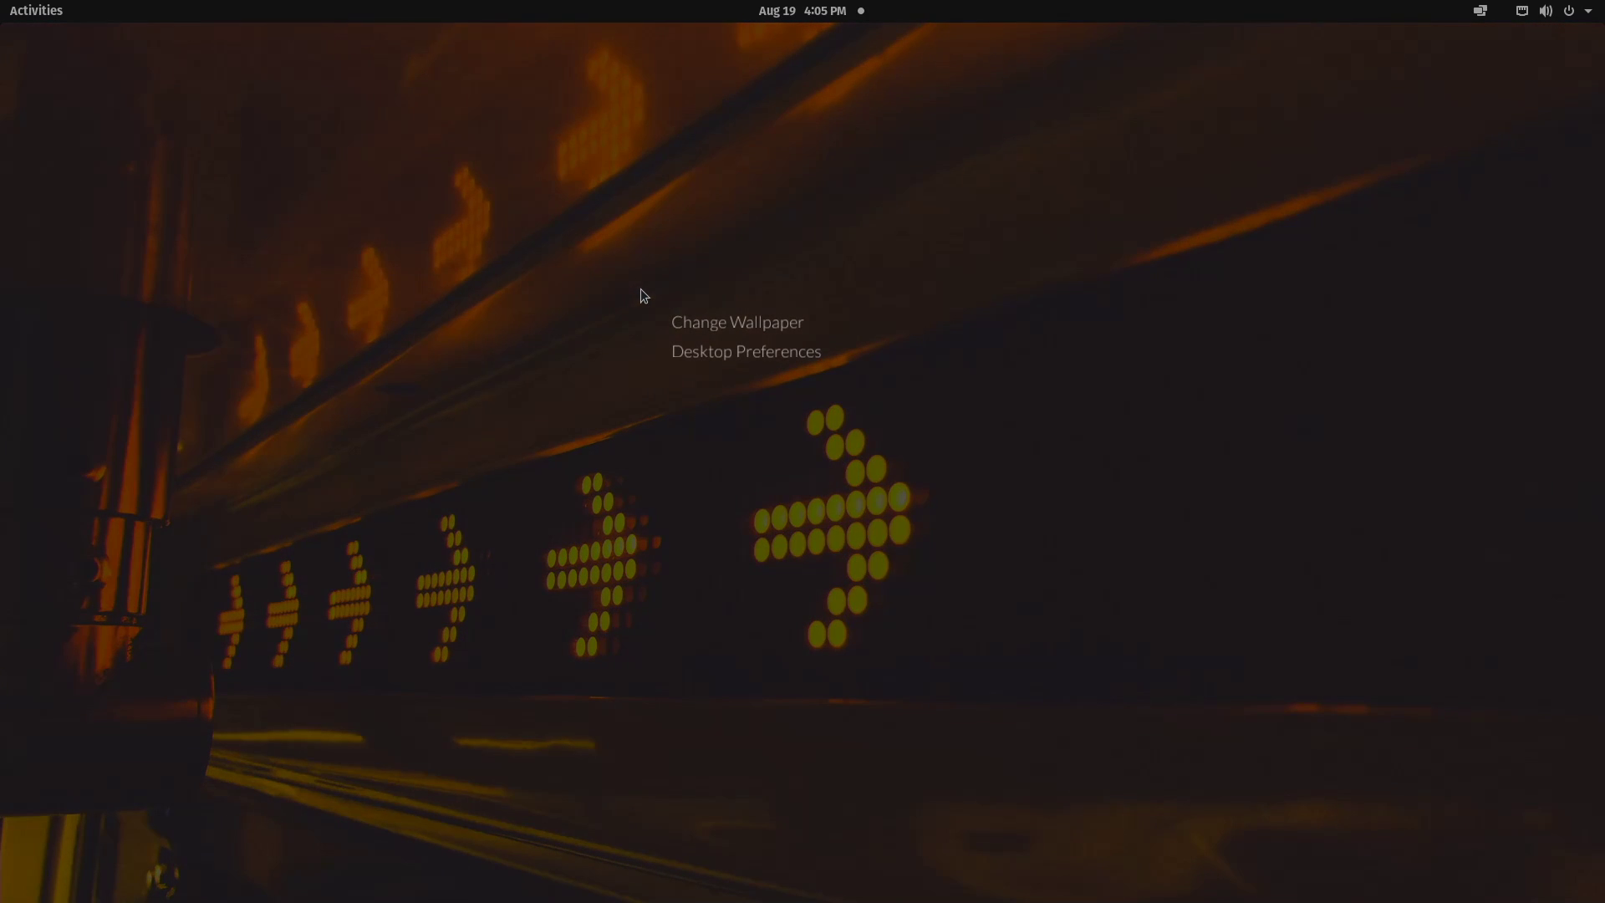
click(708, 326)
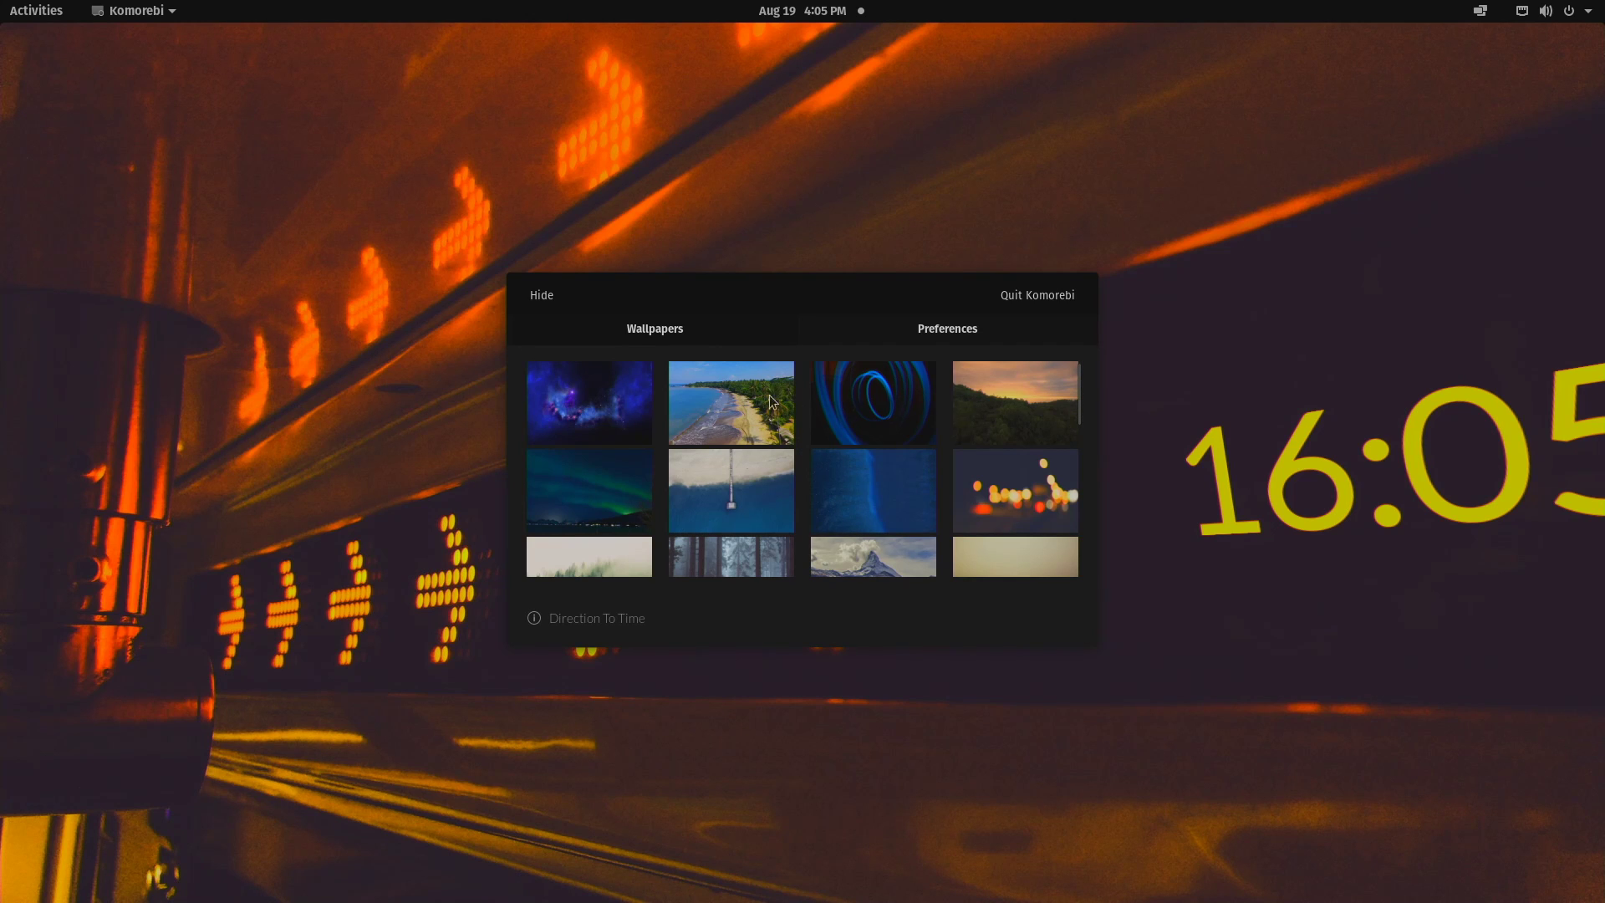
click(890, 398)
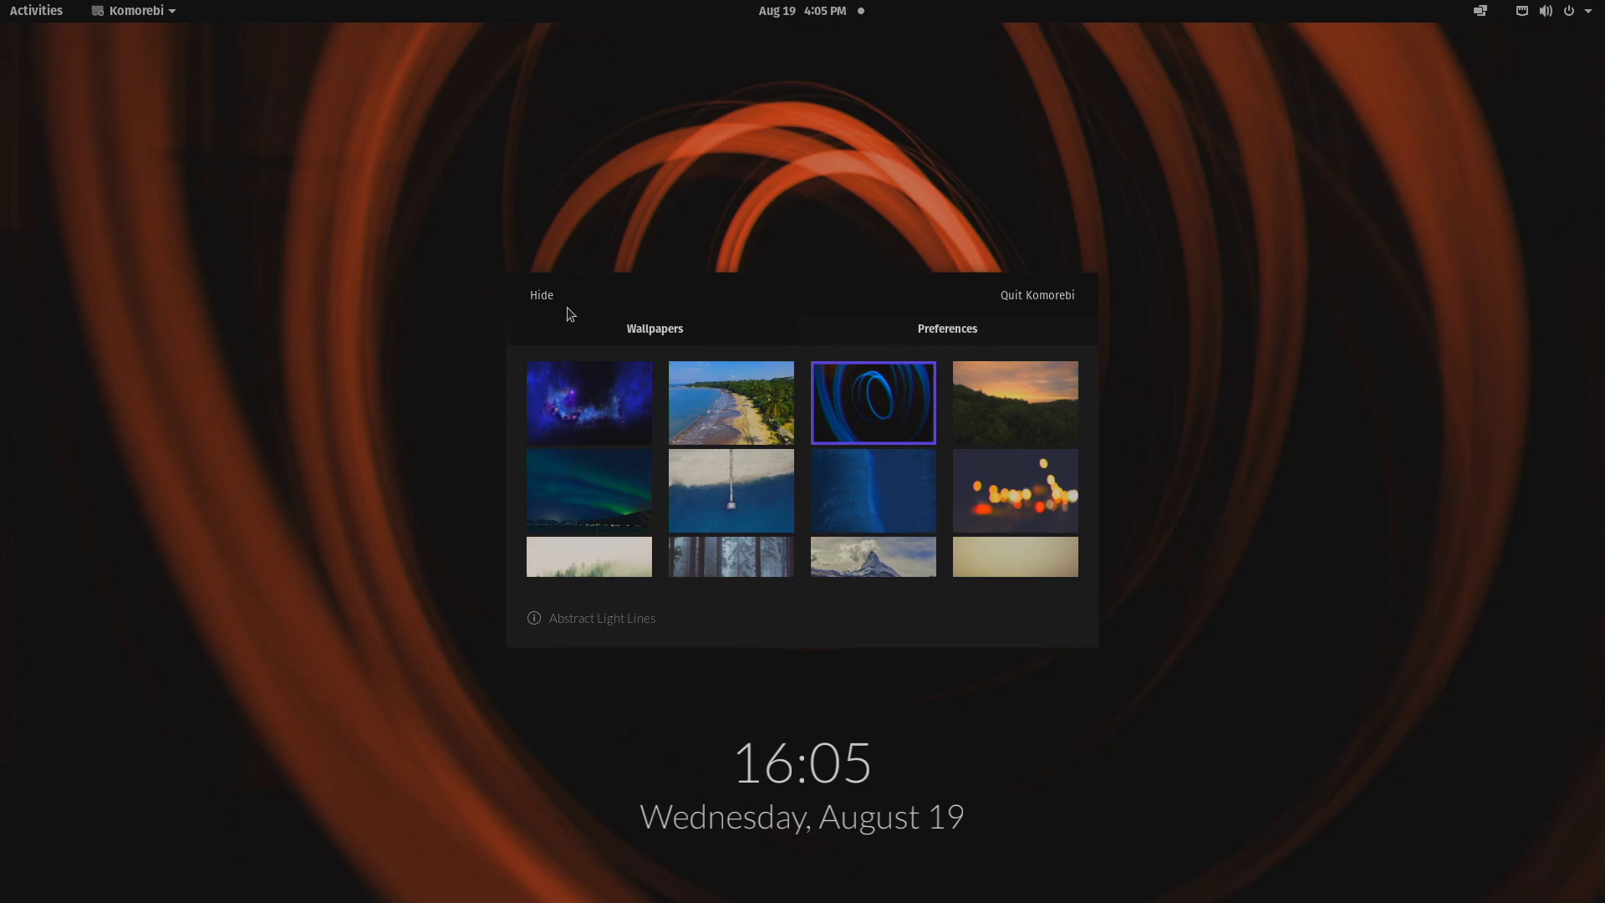
click(540, 301)
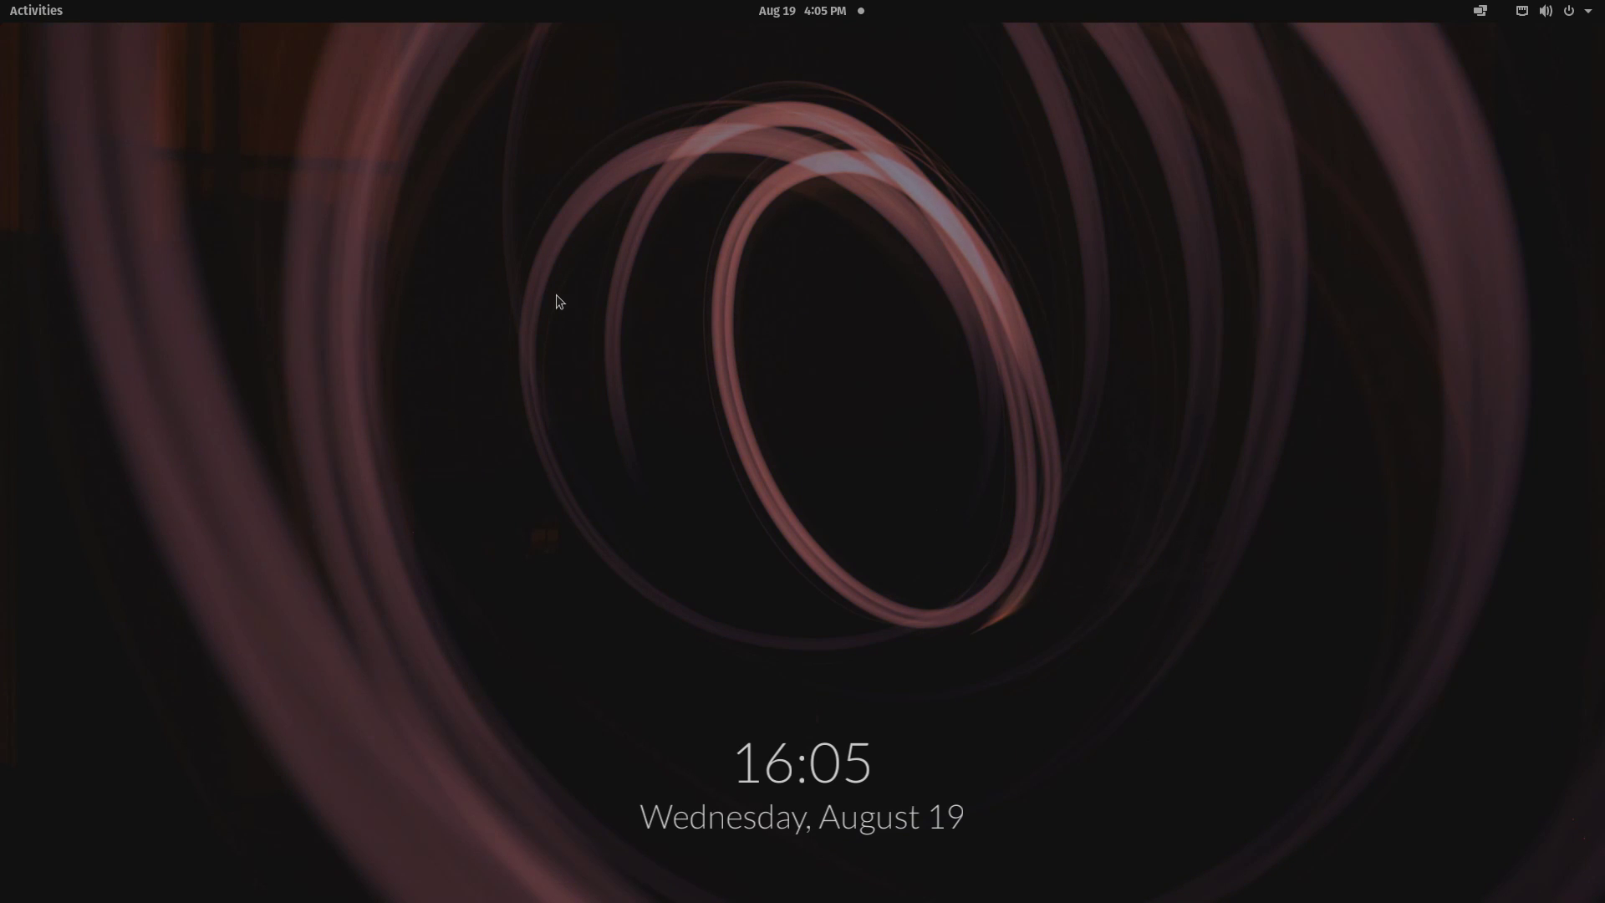
- Switch the desktop wallpaper to the Aerial Mountain And Ocean video and hide the chooser to watch it
right_click(655, 287)
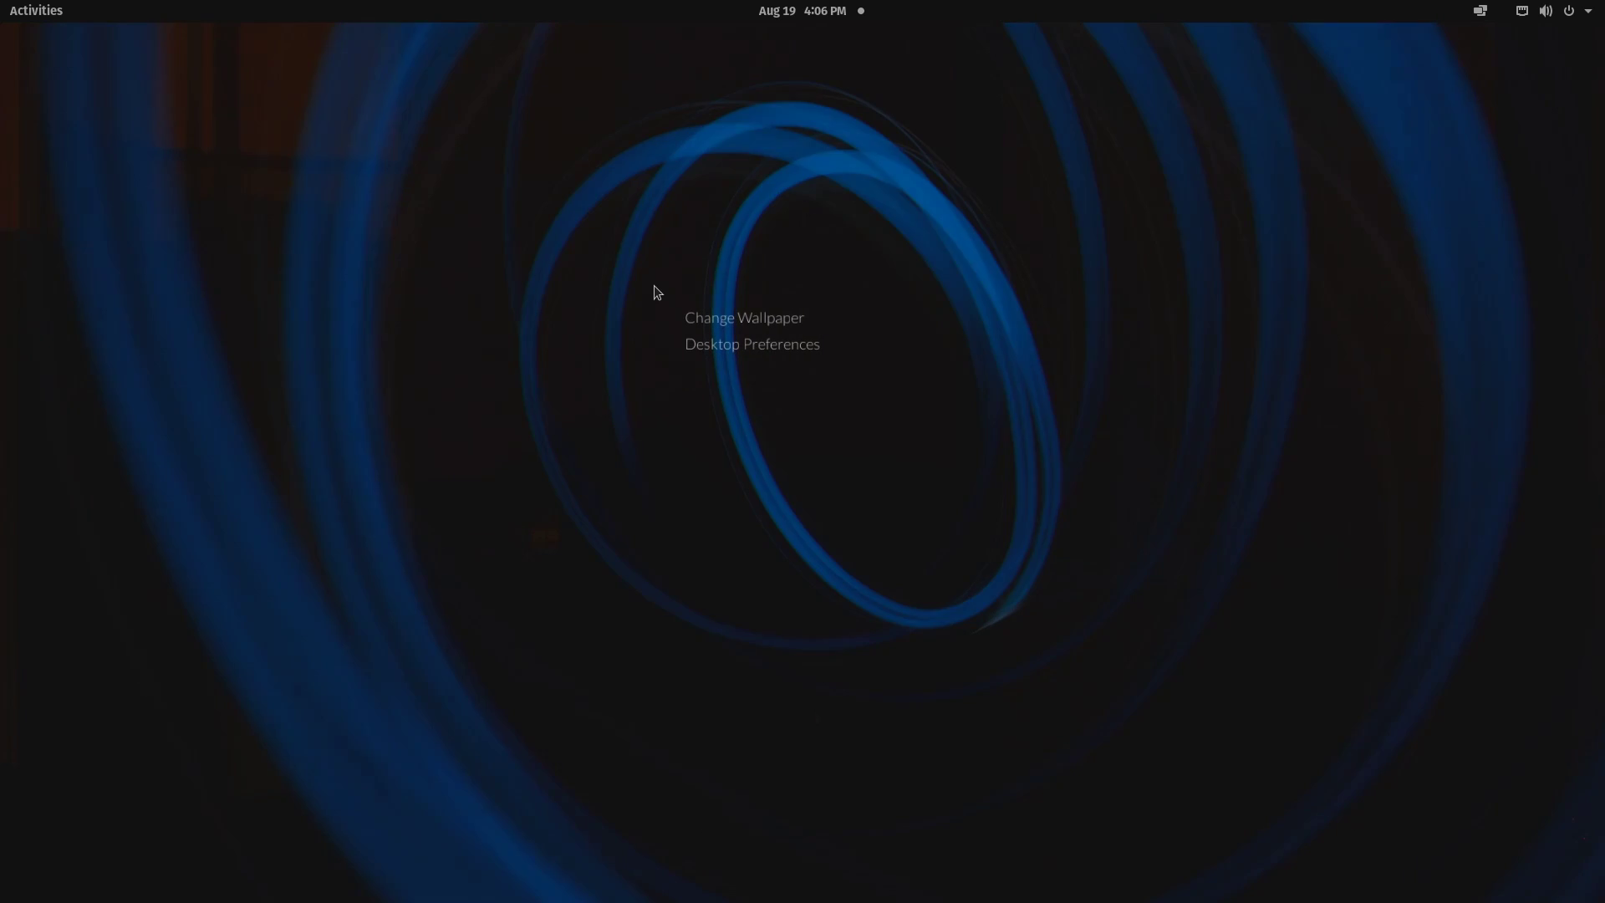
click(700, 311)
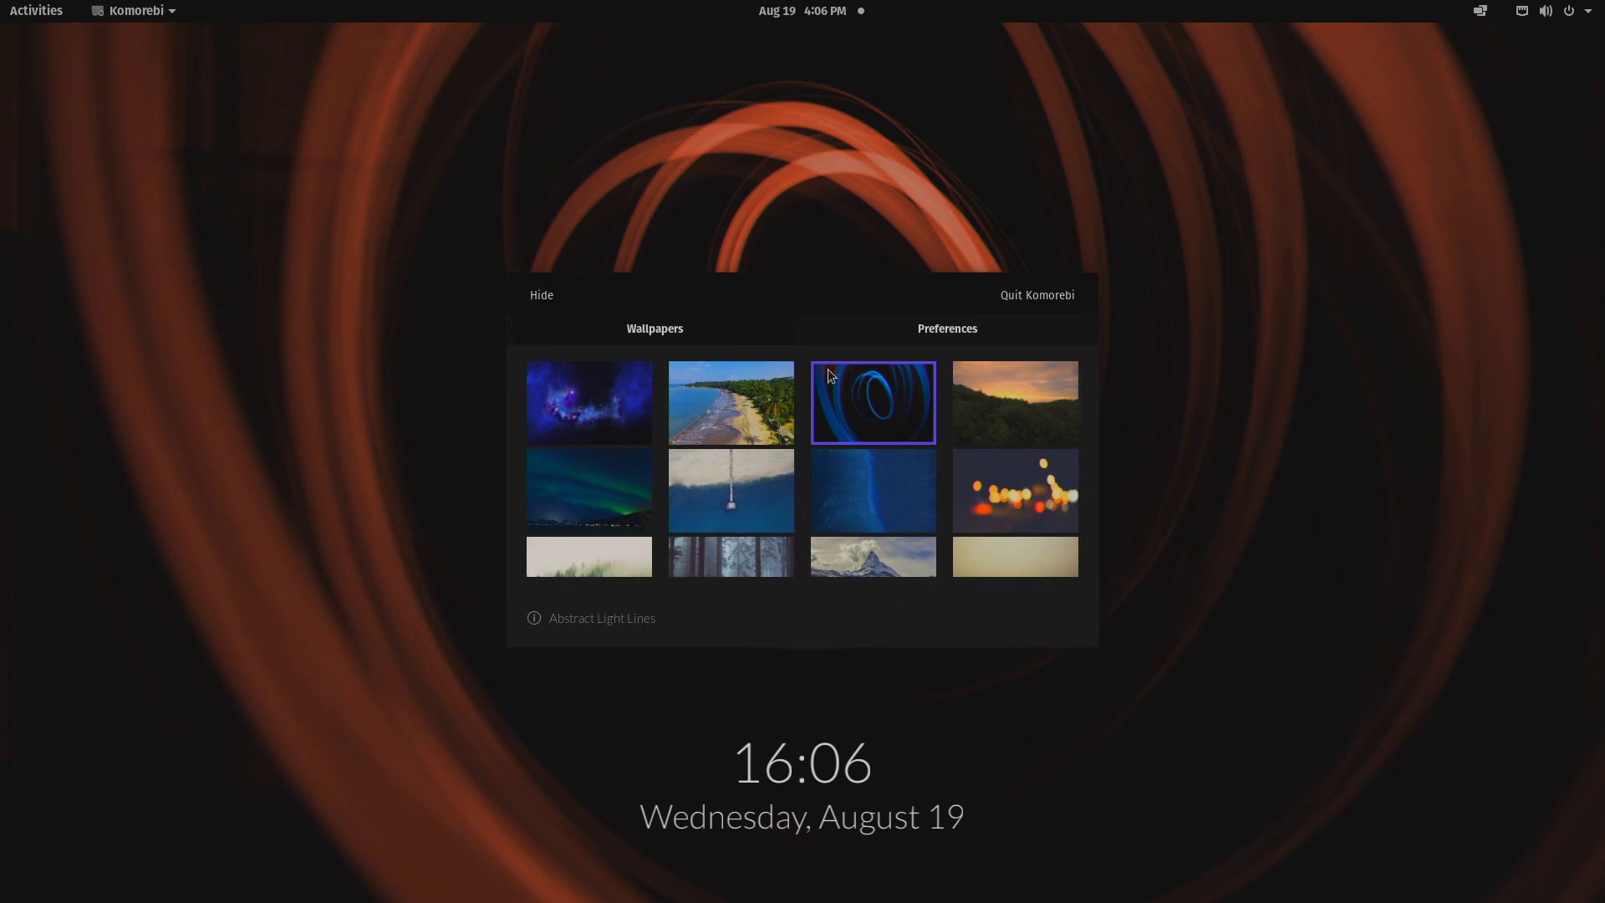
click(978, 405)
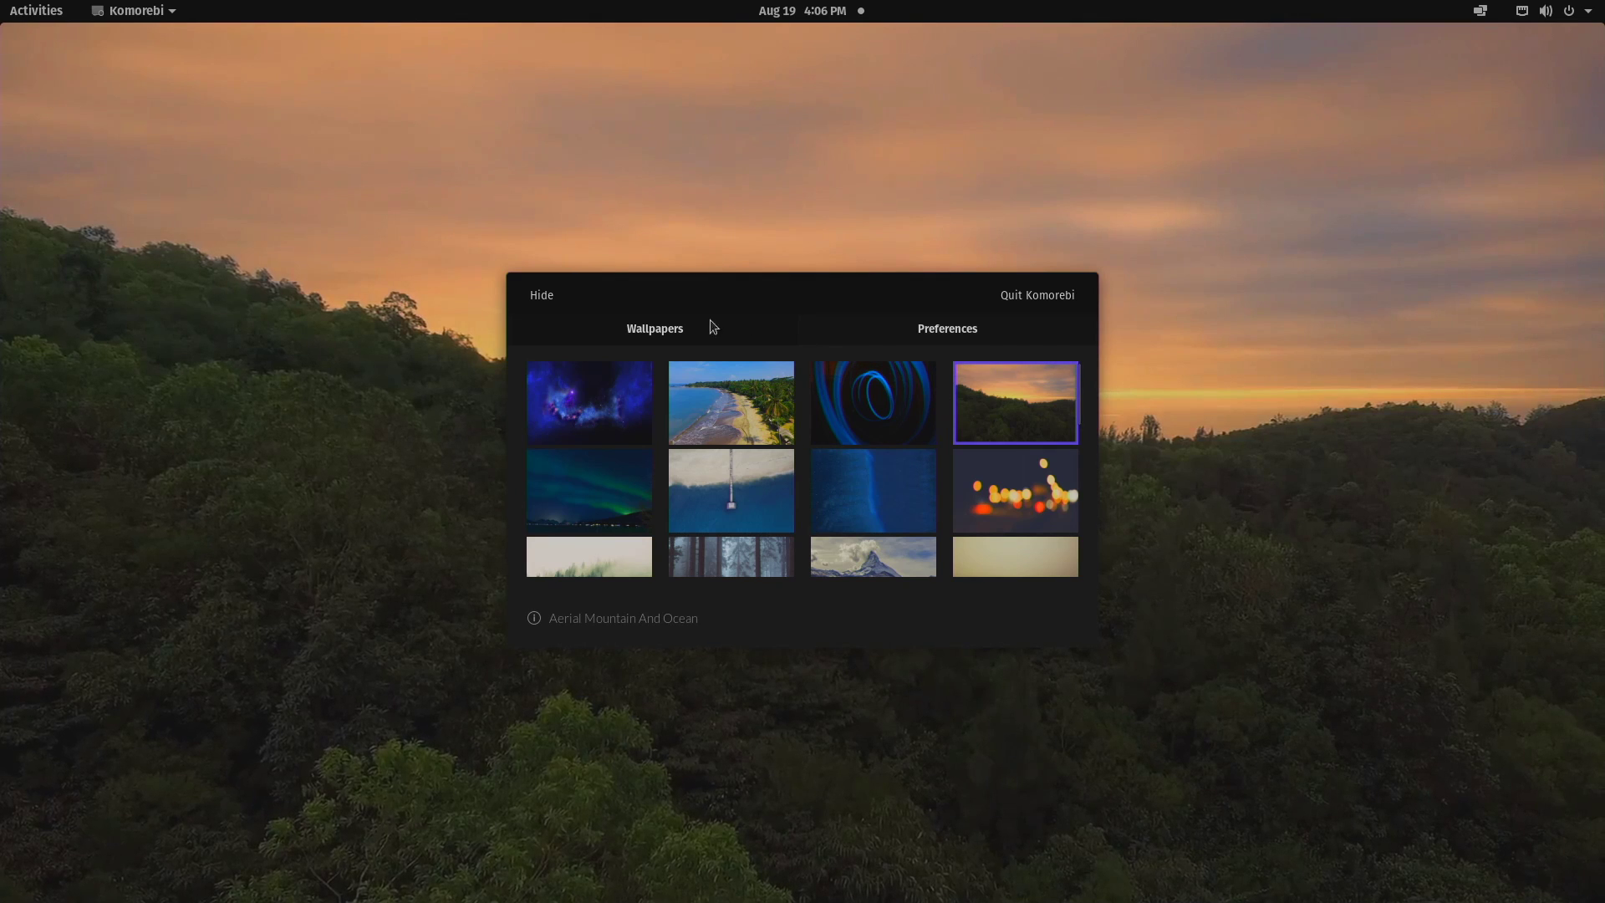
click(539, 306)
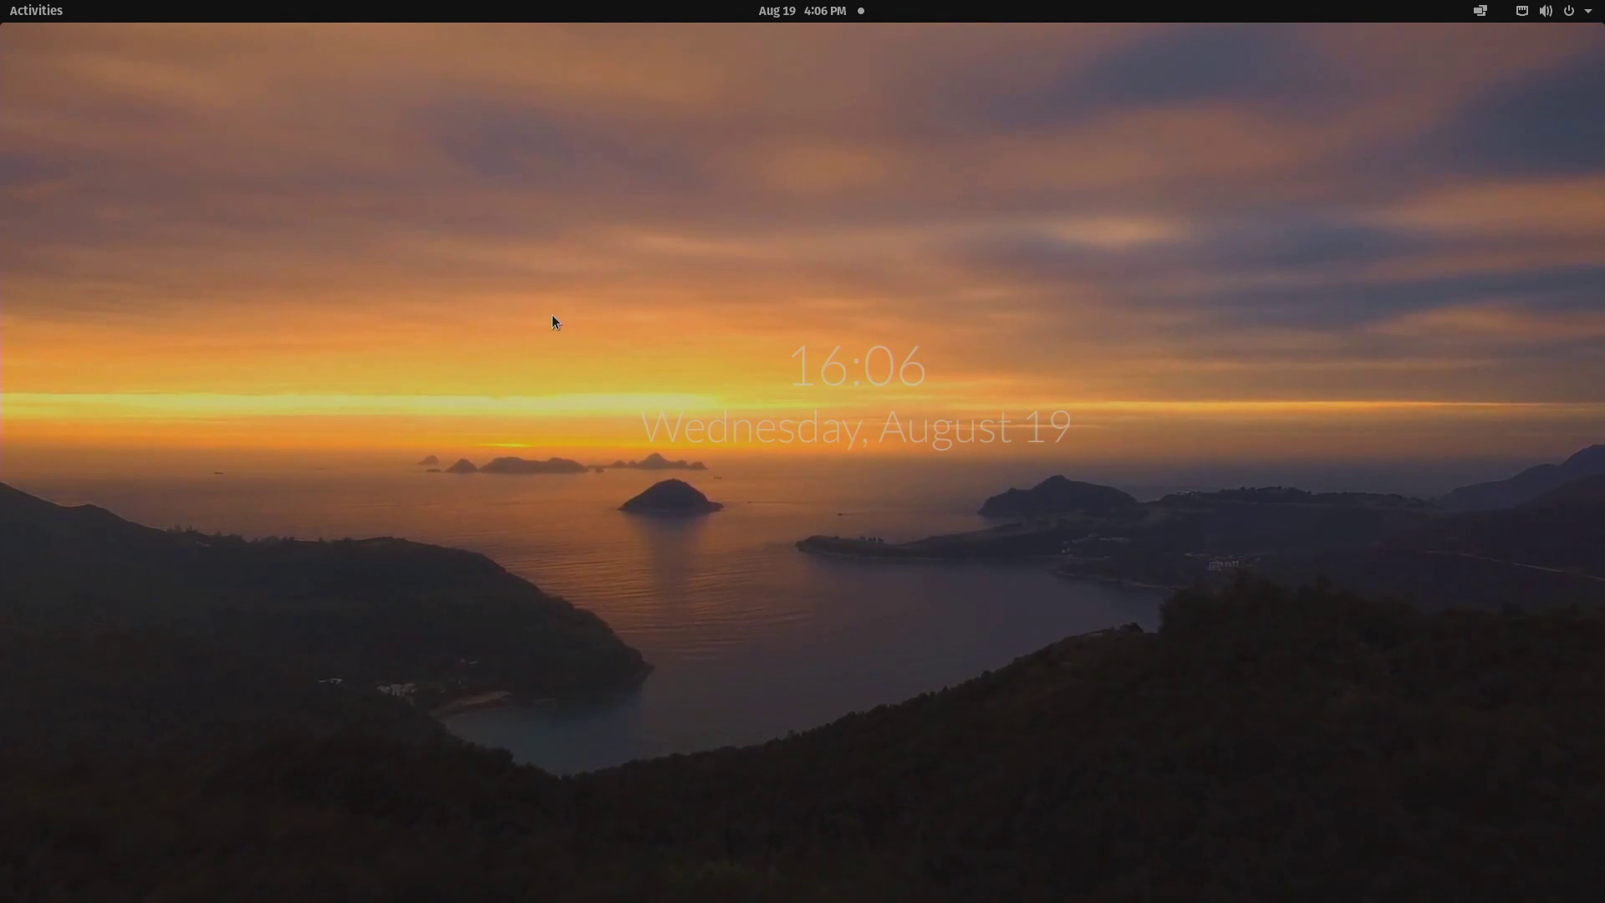
- Set Aurora Video as the Komorebi wallpaper and hide the wallpaper chooser
right_click(601, 305)
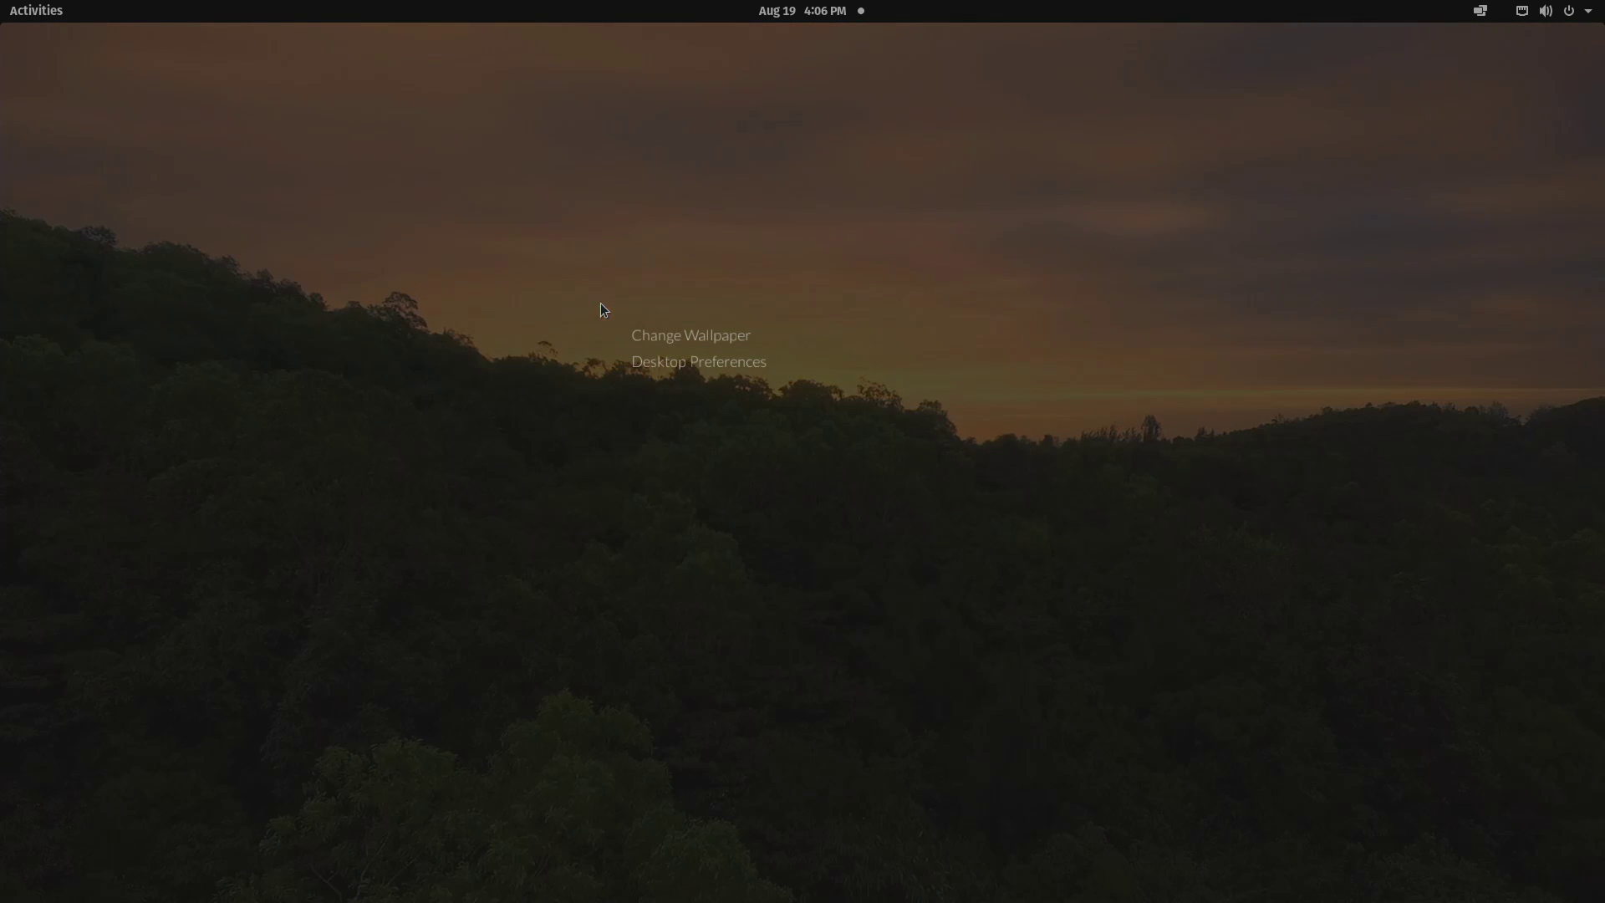
click(642, 335)
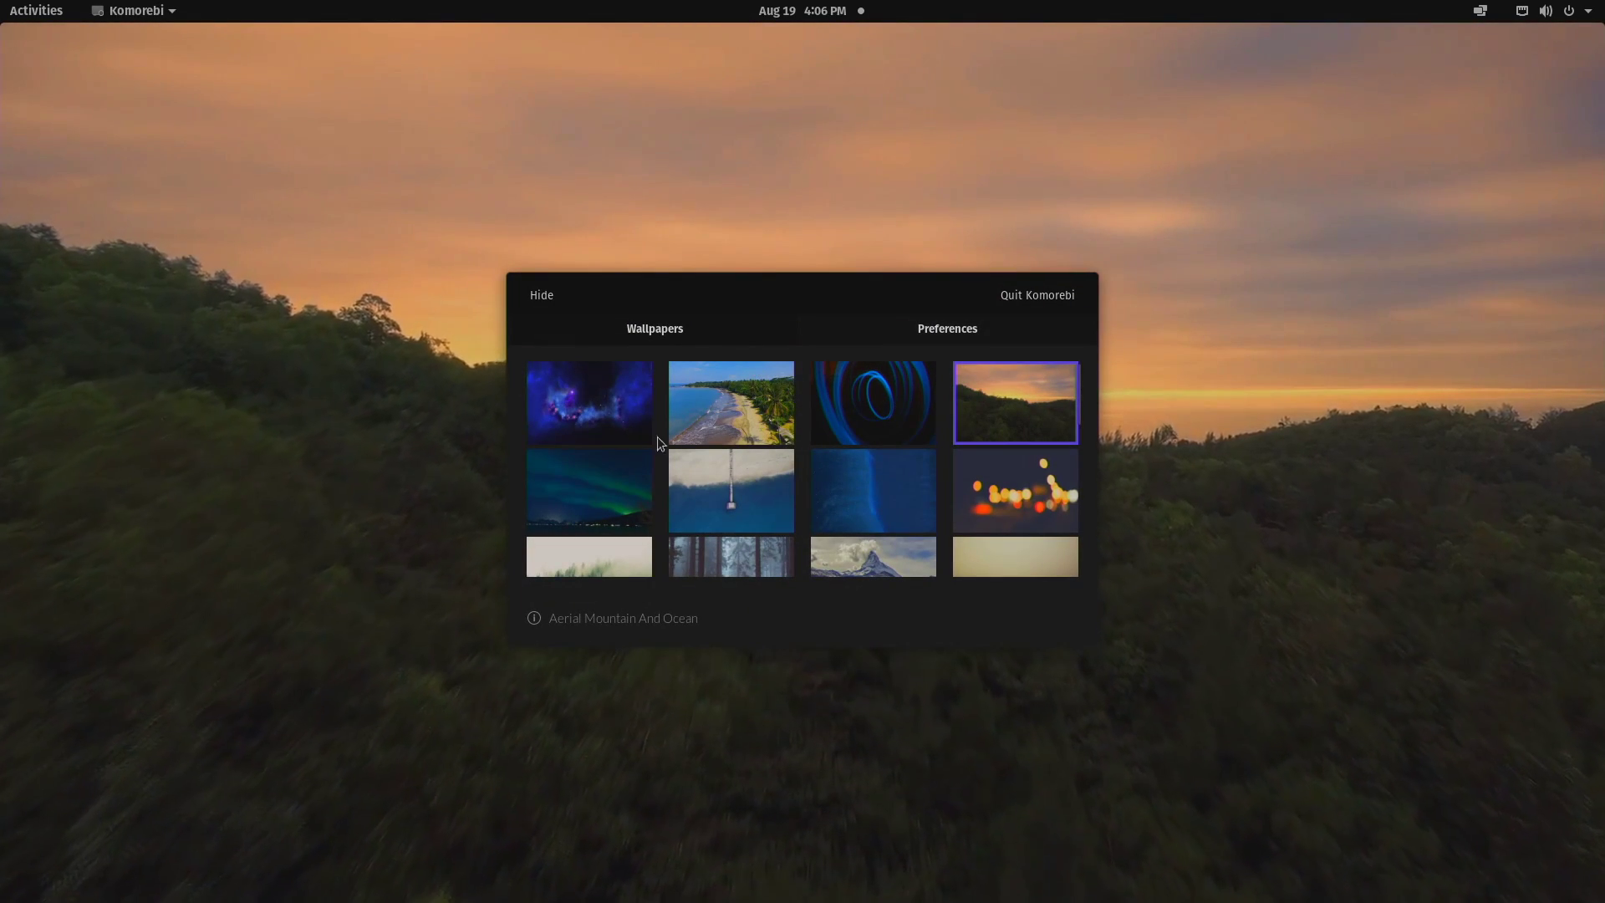
click(602, 474)
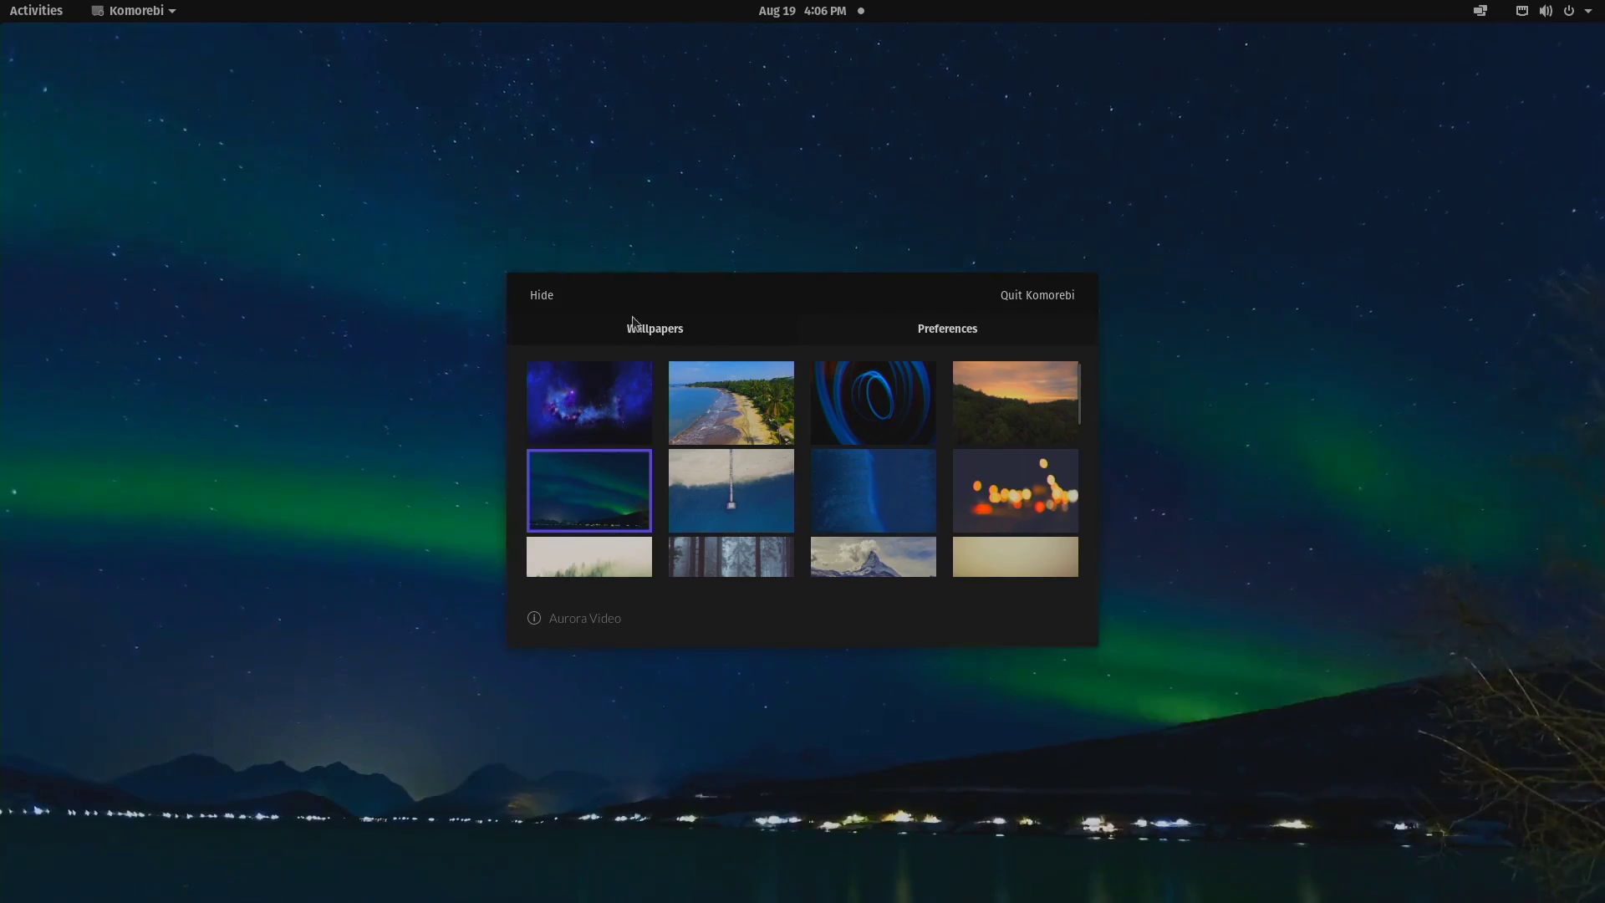
click(530, 295)
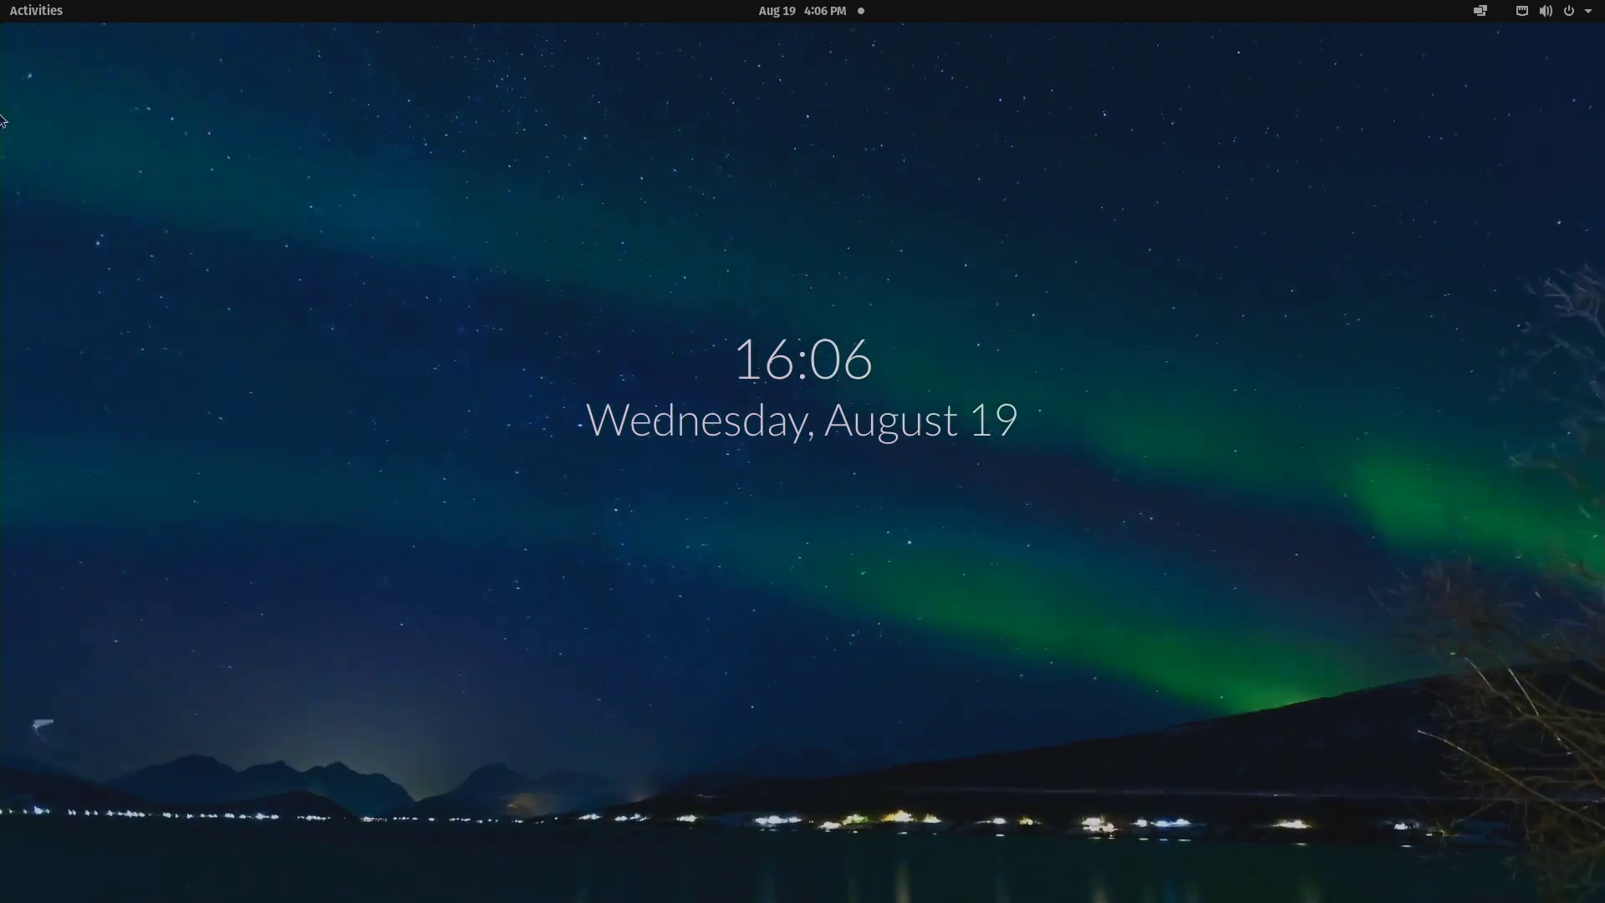
- Open Firefox, search the web for "pixel bay", and open Pixabay's Videos page from the results
click(46, 19)
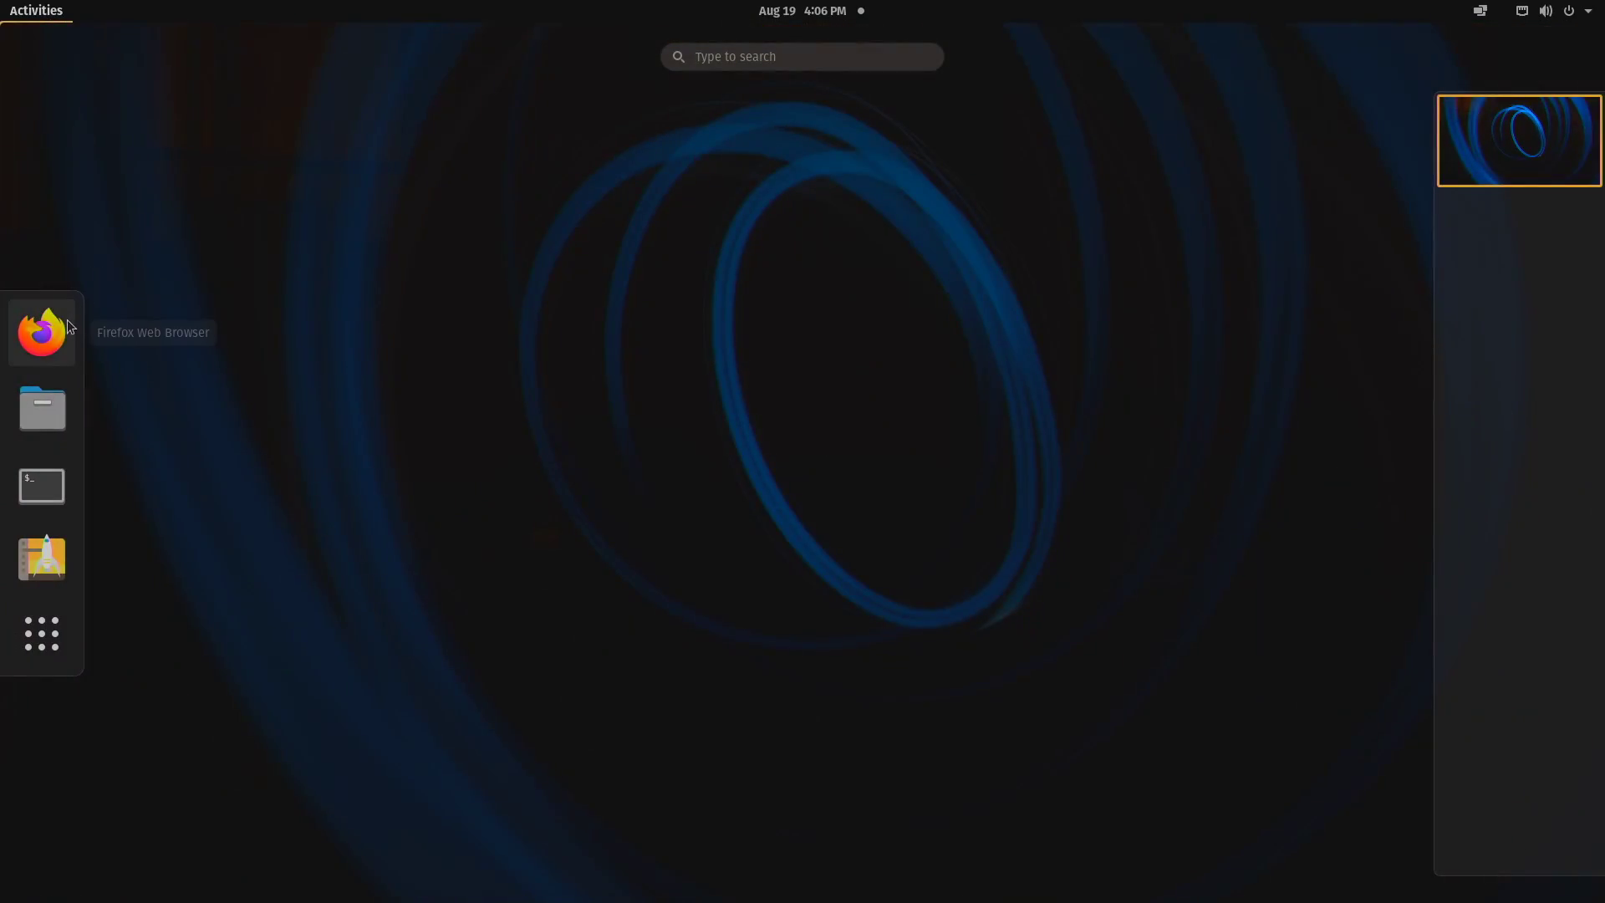
click(67, 324)
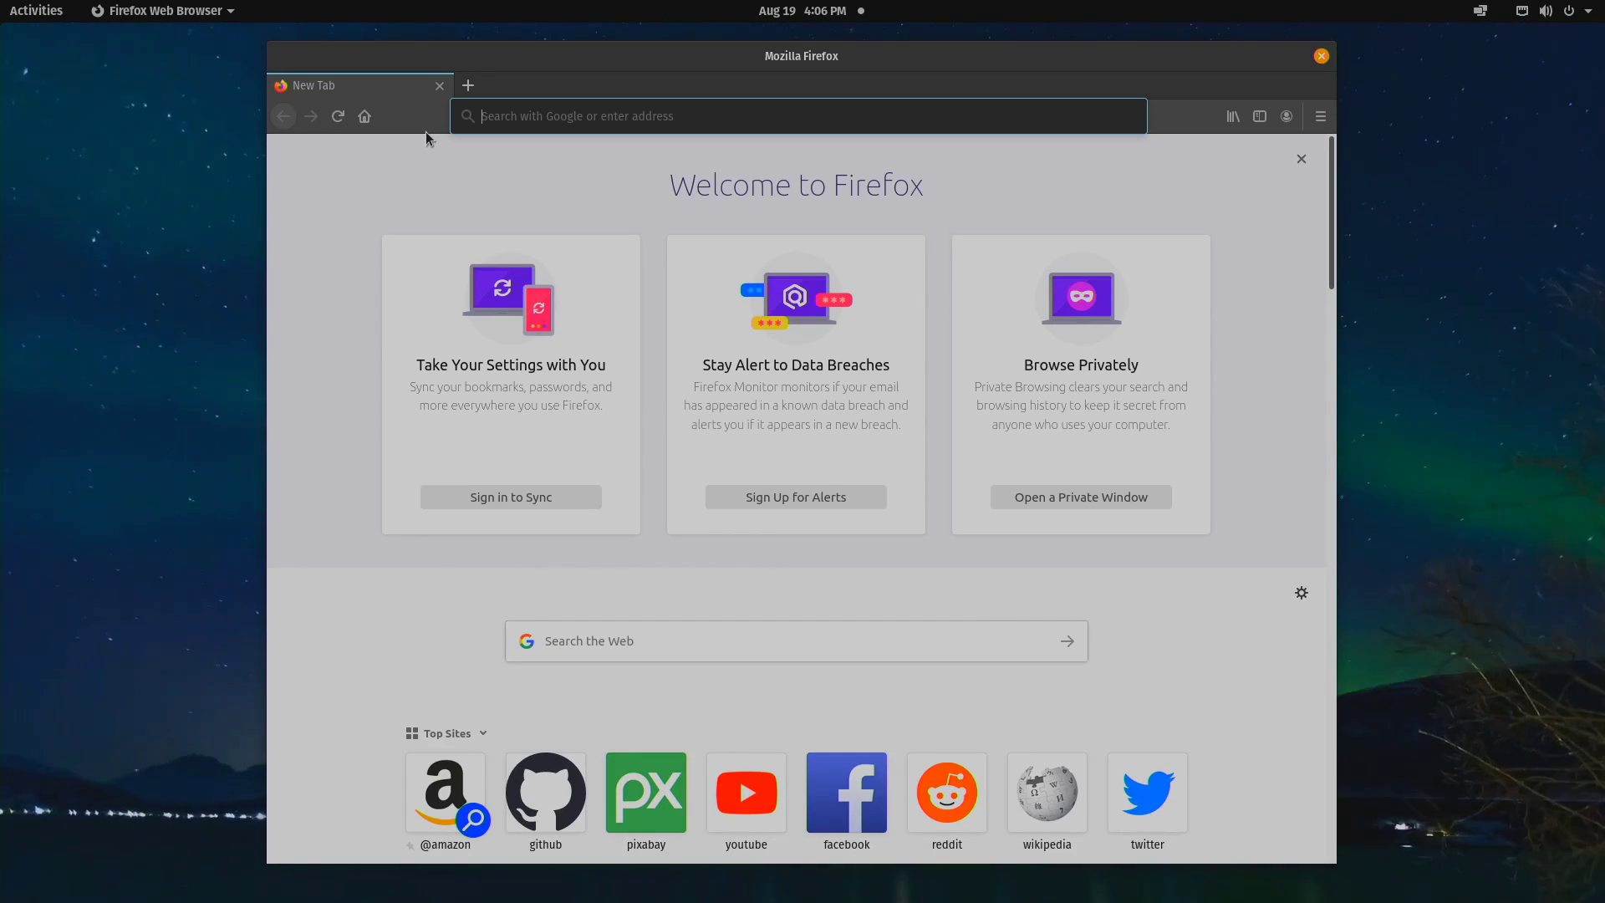
click(485, 115)
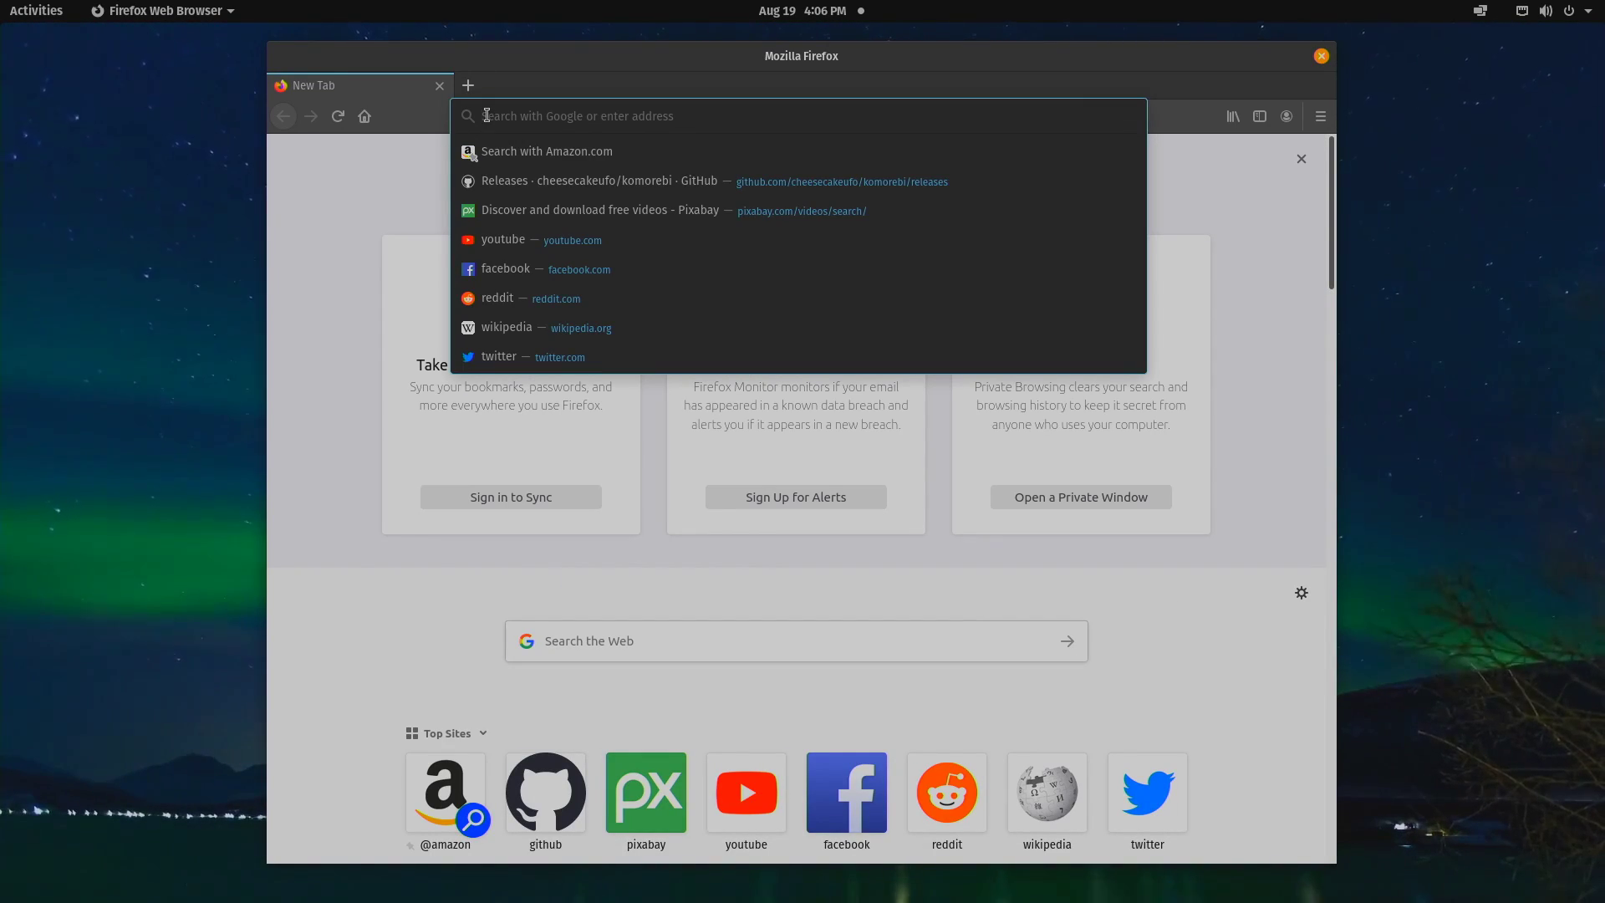
text(pixel ba)
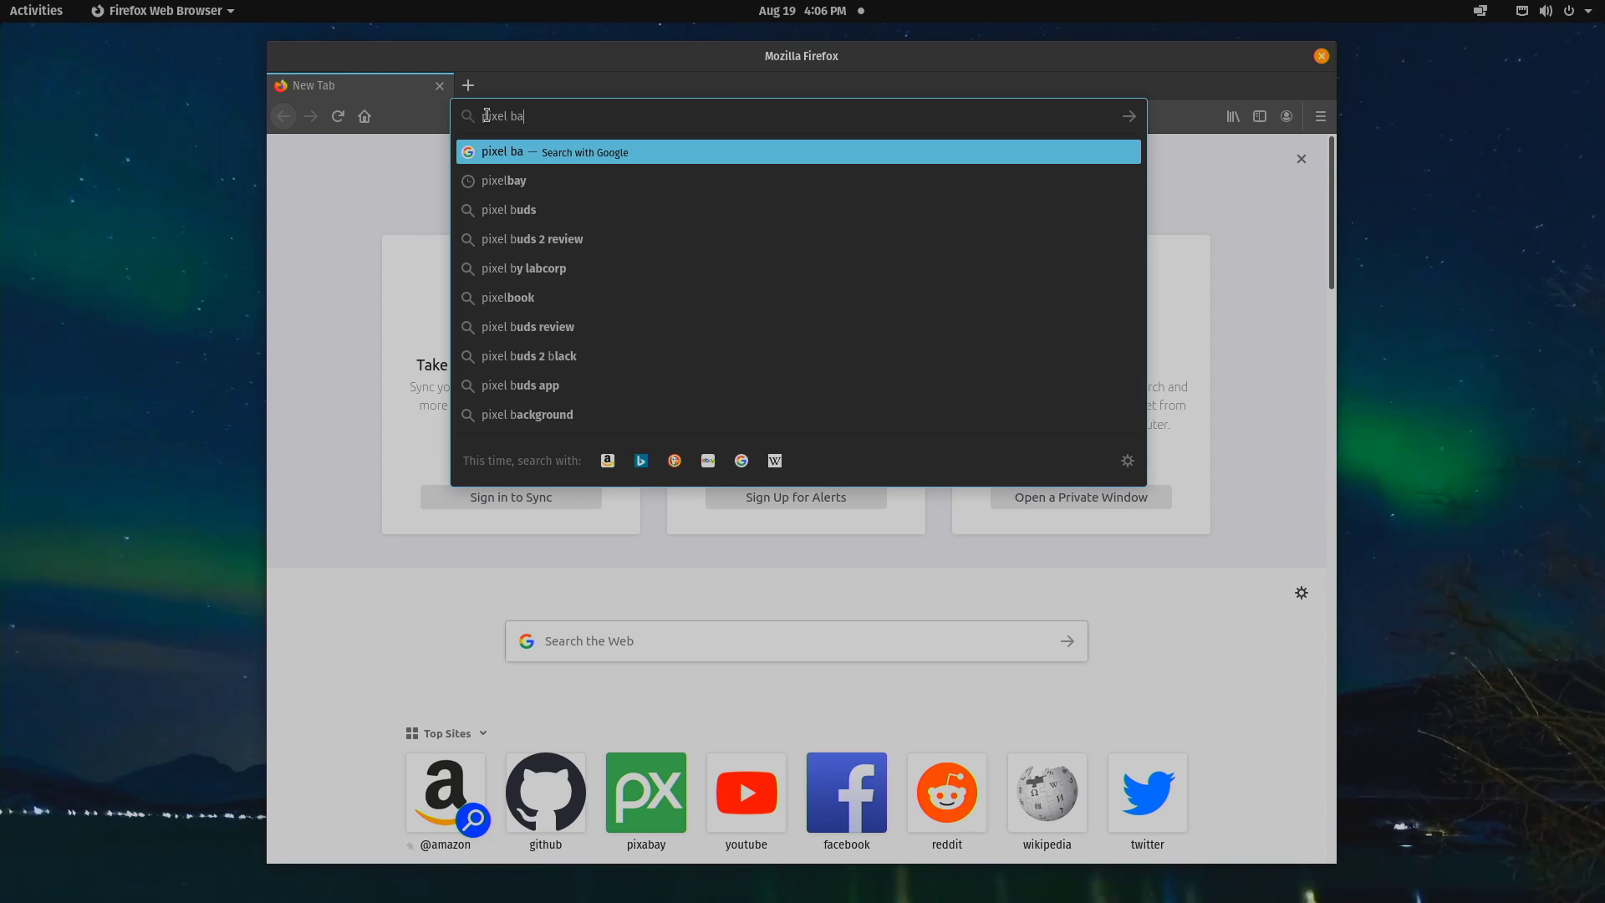
text(y)
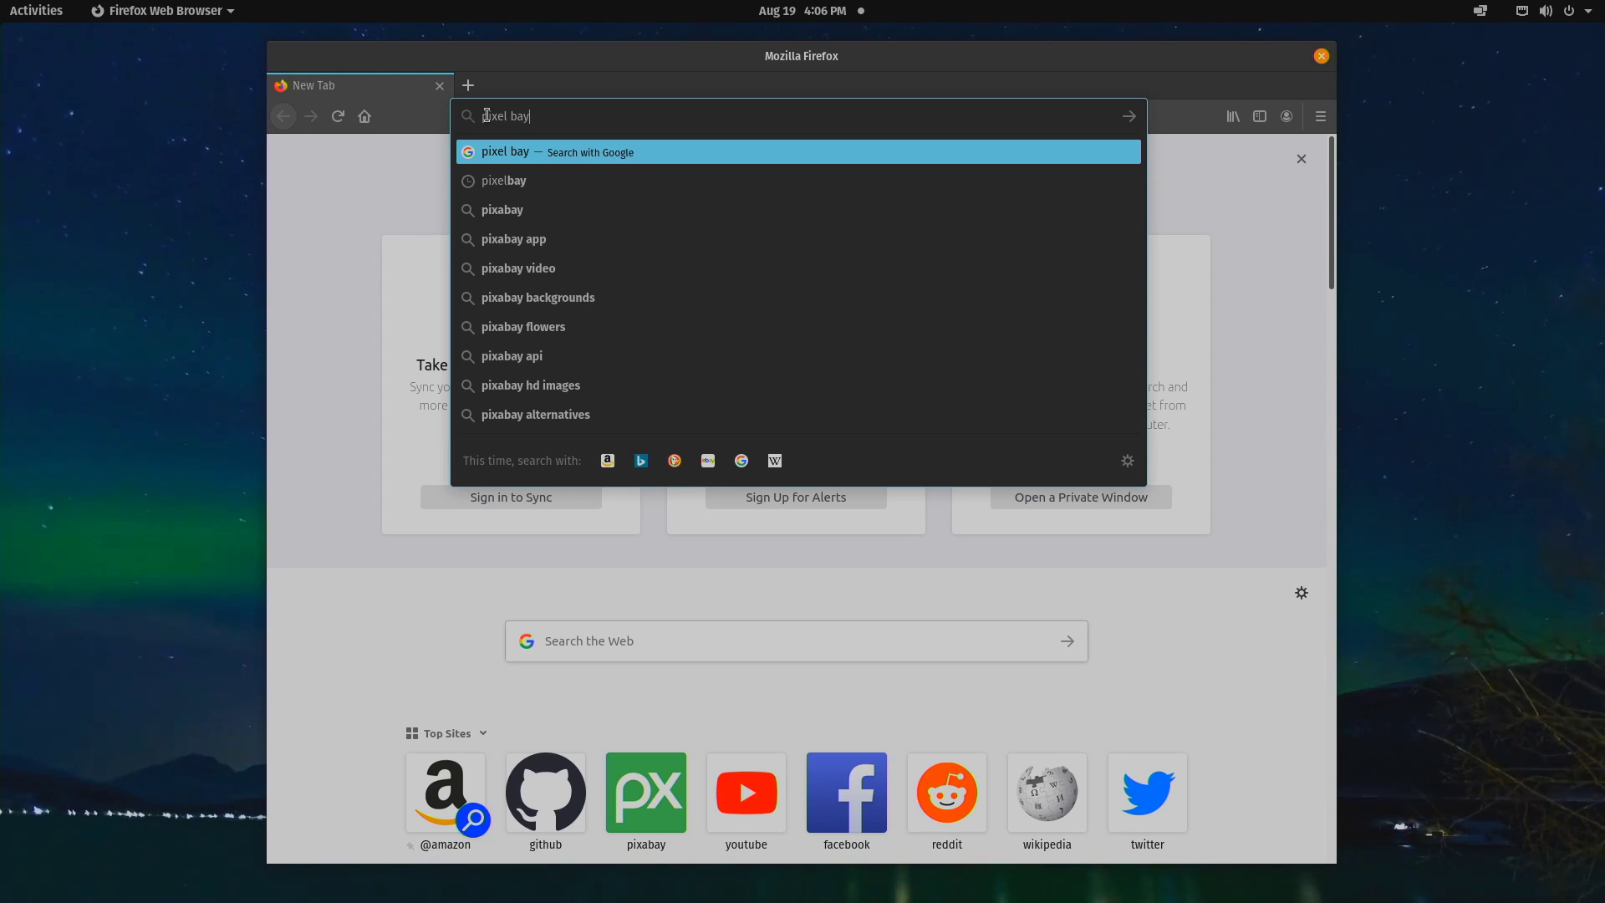
key(Return)
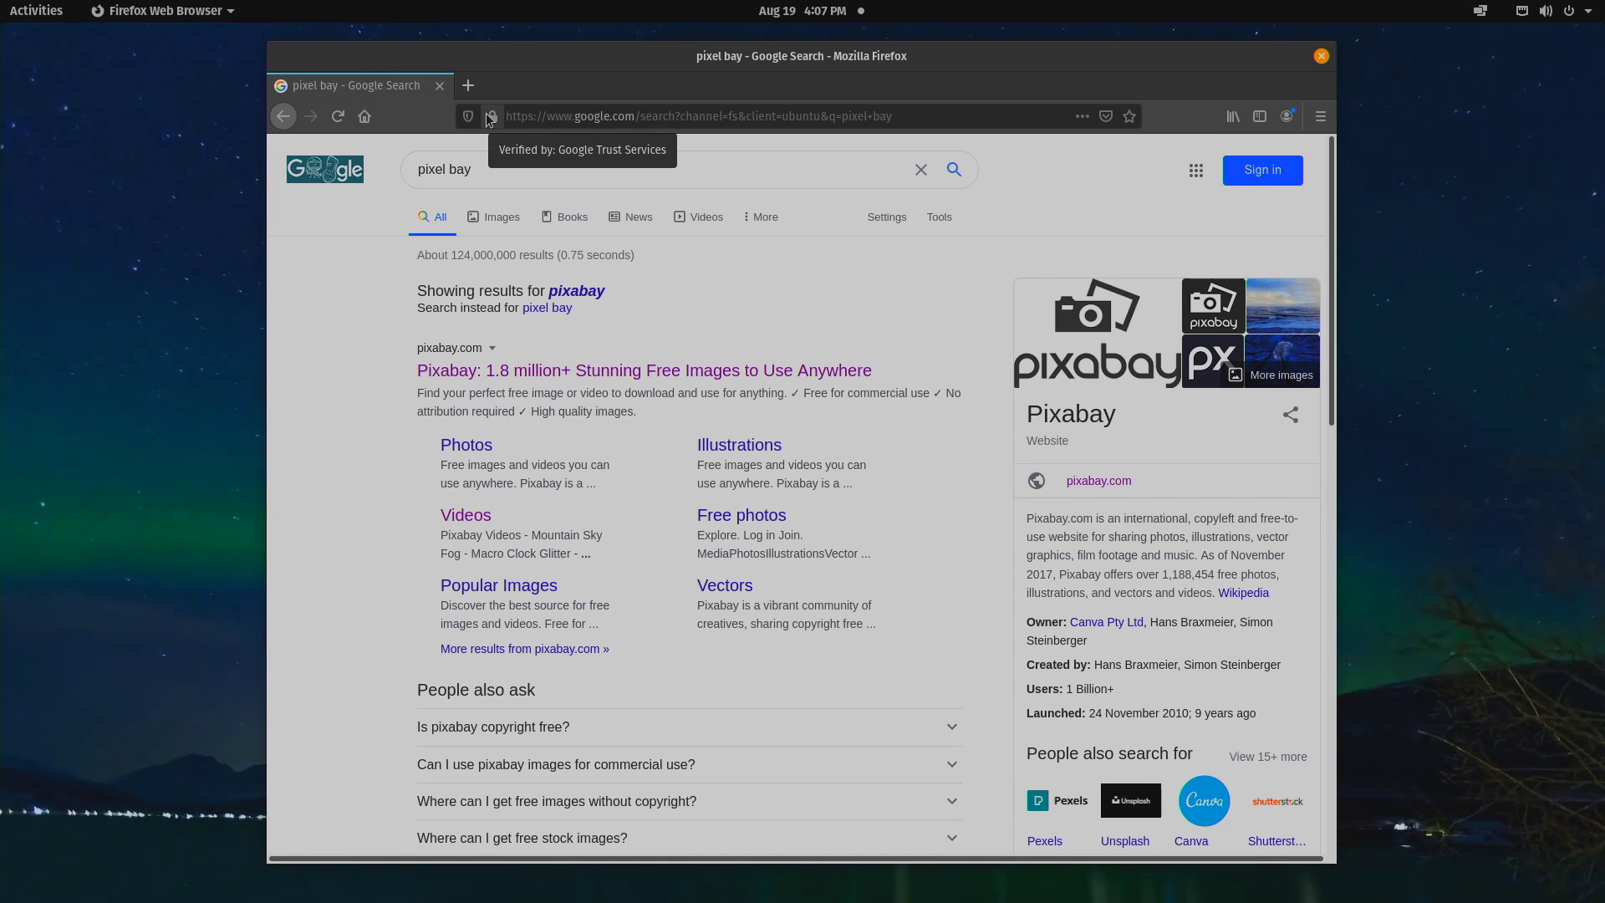
click(486, 516)
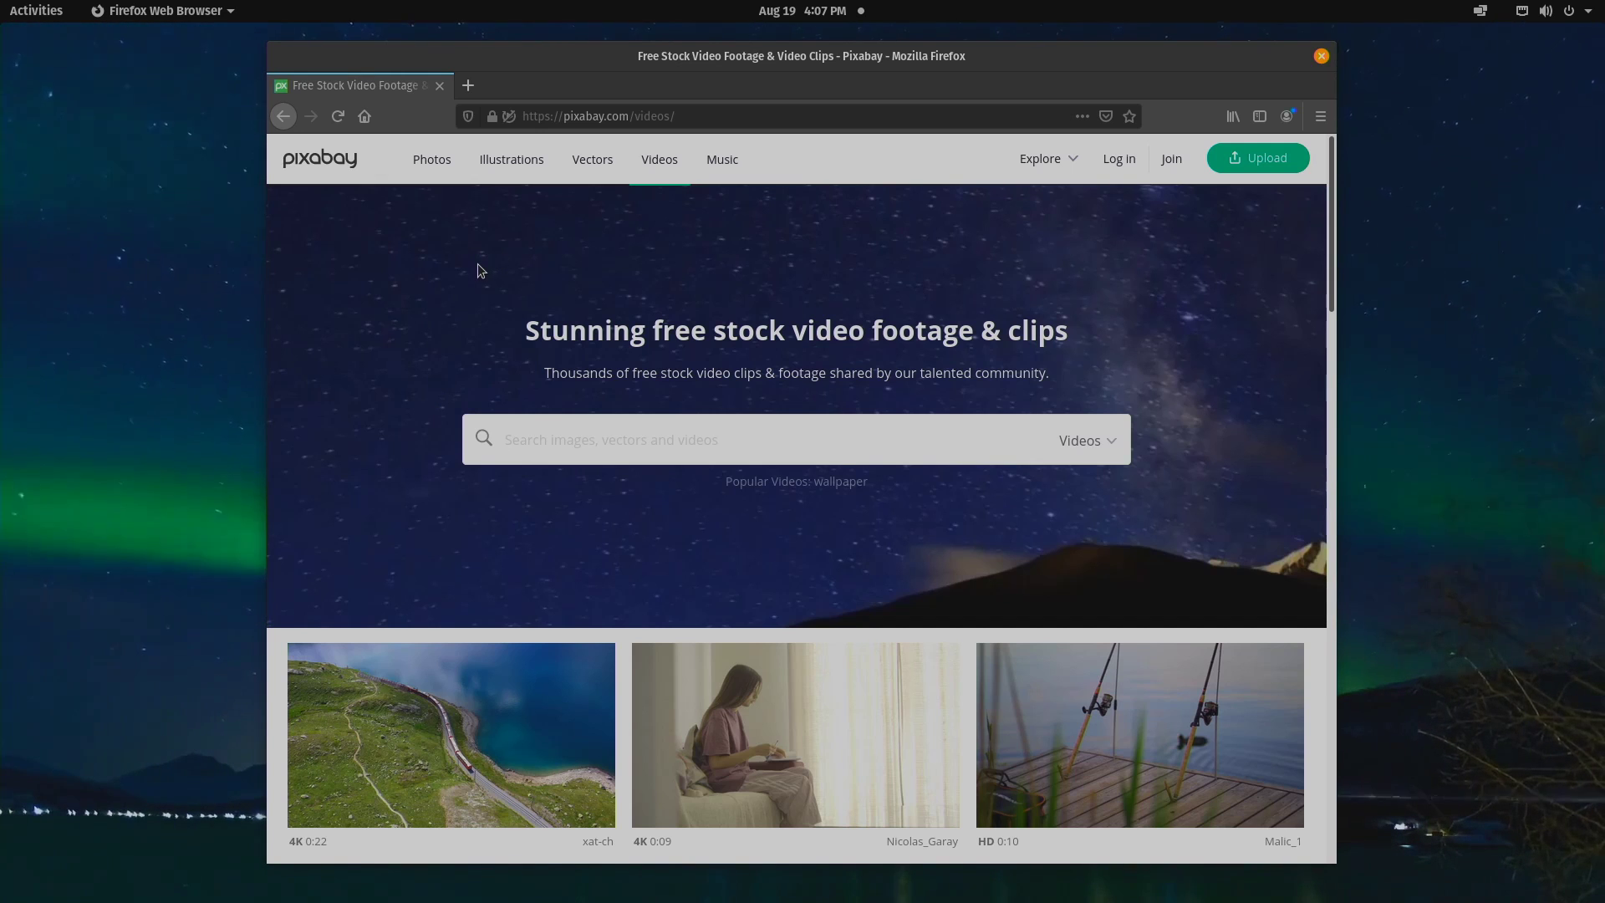
- Look through the featured clips on Pixabay's Videos page and open the full listing with Discover more
scroll(478, 264, down, 1)
scroll(479, 265, up, 1)
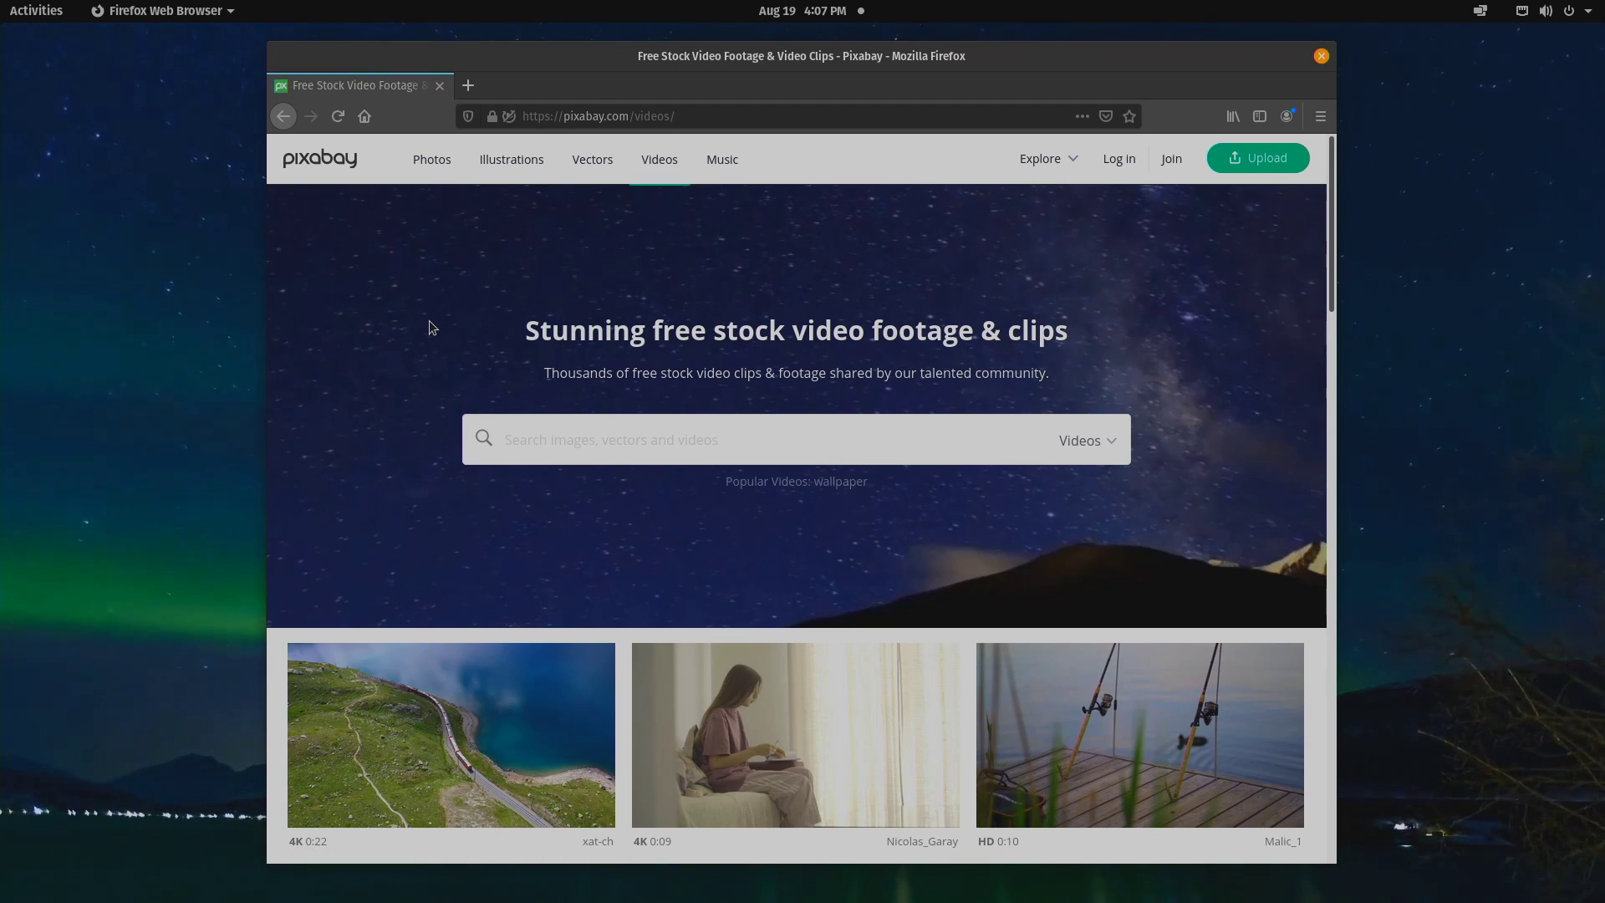
scroll(435, 322, down, 5)
scroll(443, 313, down, 15)
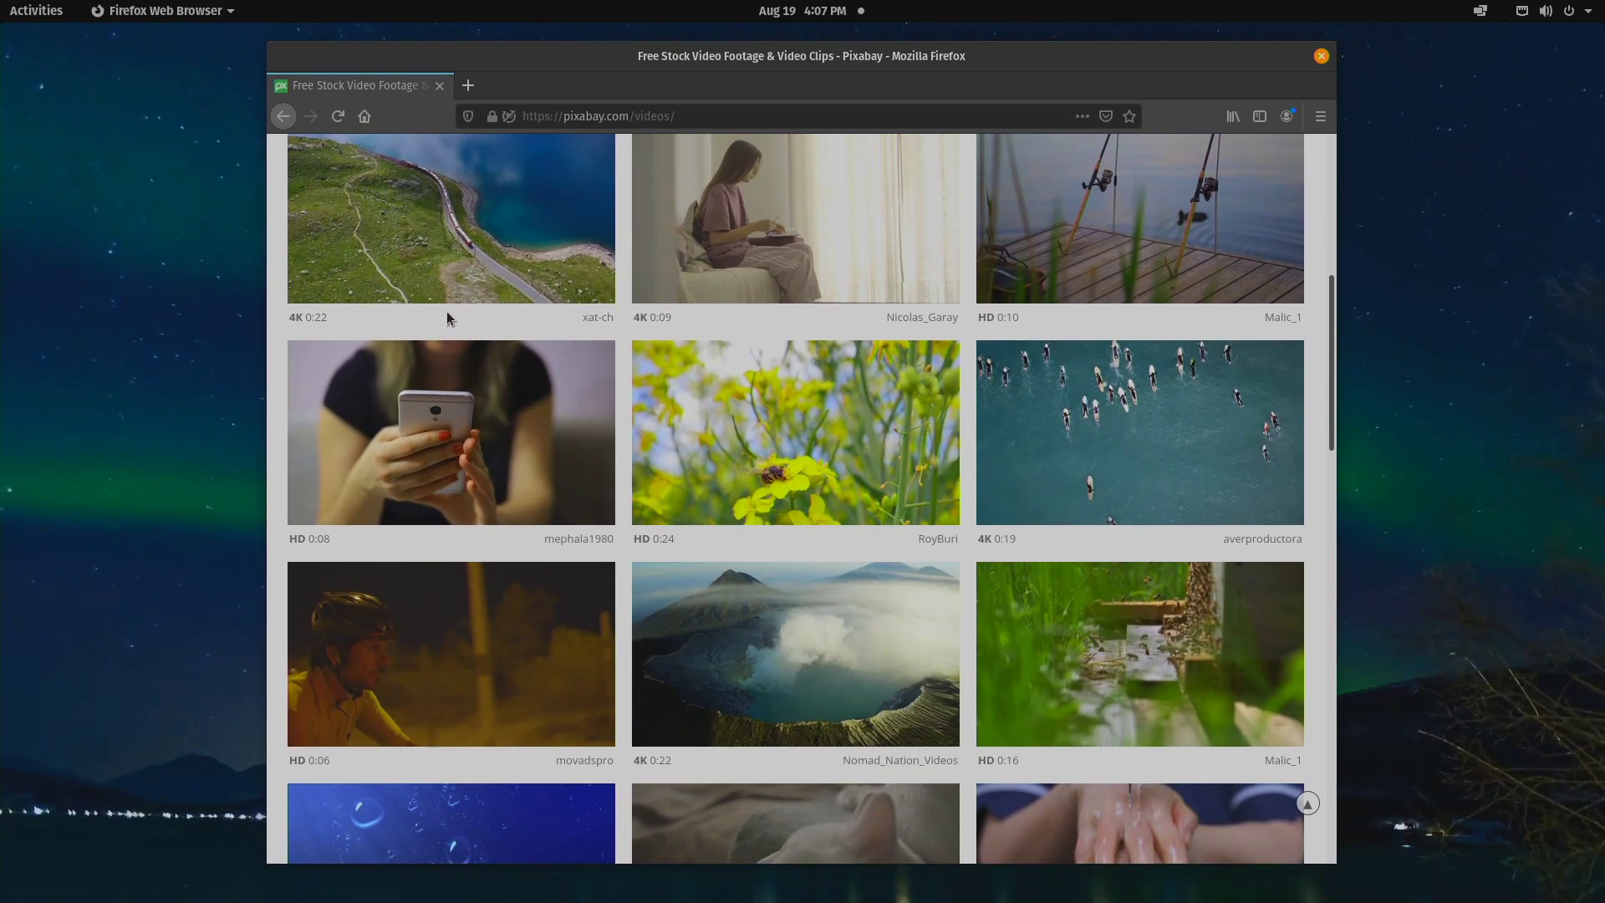
scroll(455, 317, down, 13)
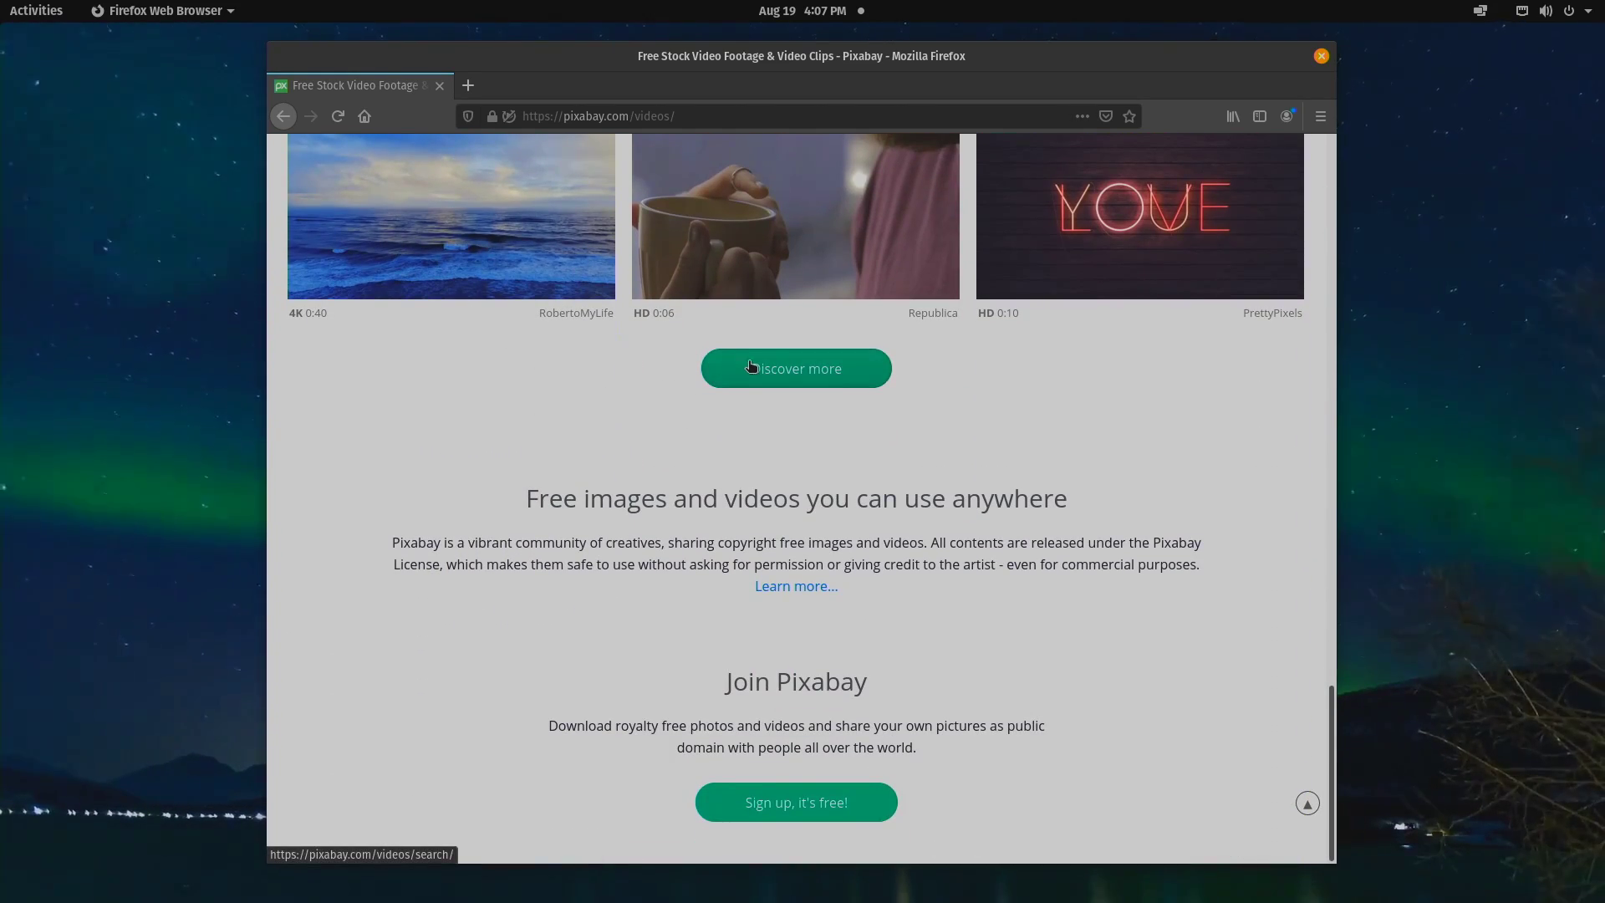
click(729, 362)
- Browse the free video listing for wallpaper material, open the "Ink, Paint, Water" clip, and play its preview
scroll(714, 412, down, 2)
scroll(714, 412, down, 11)
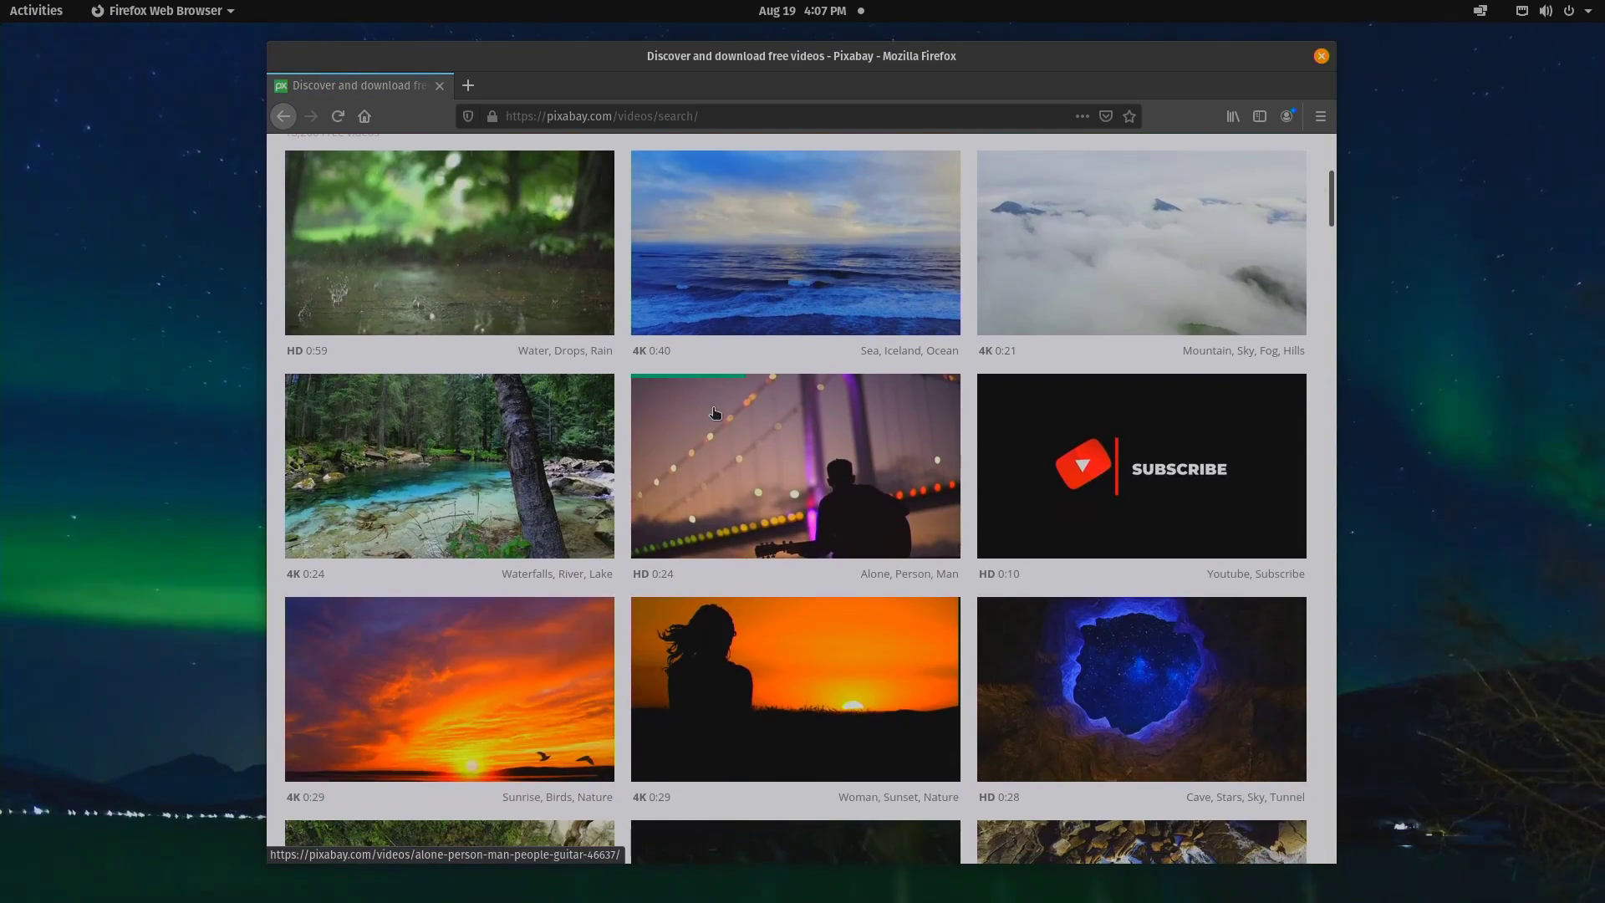
scroll(715, 412, down, 13)
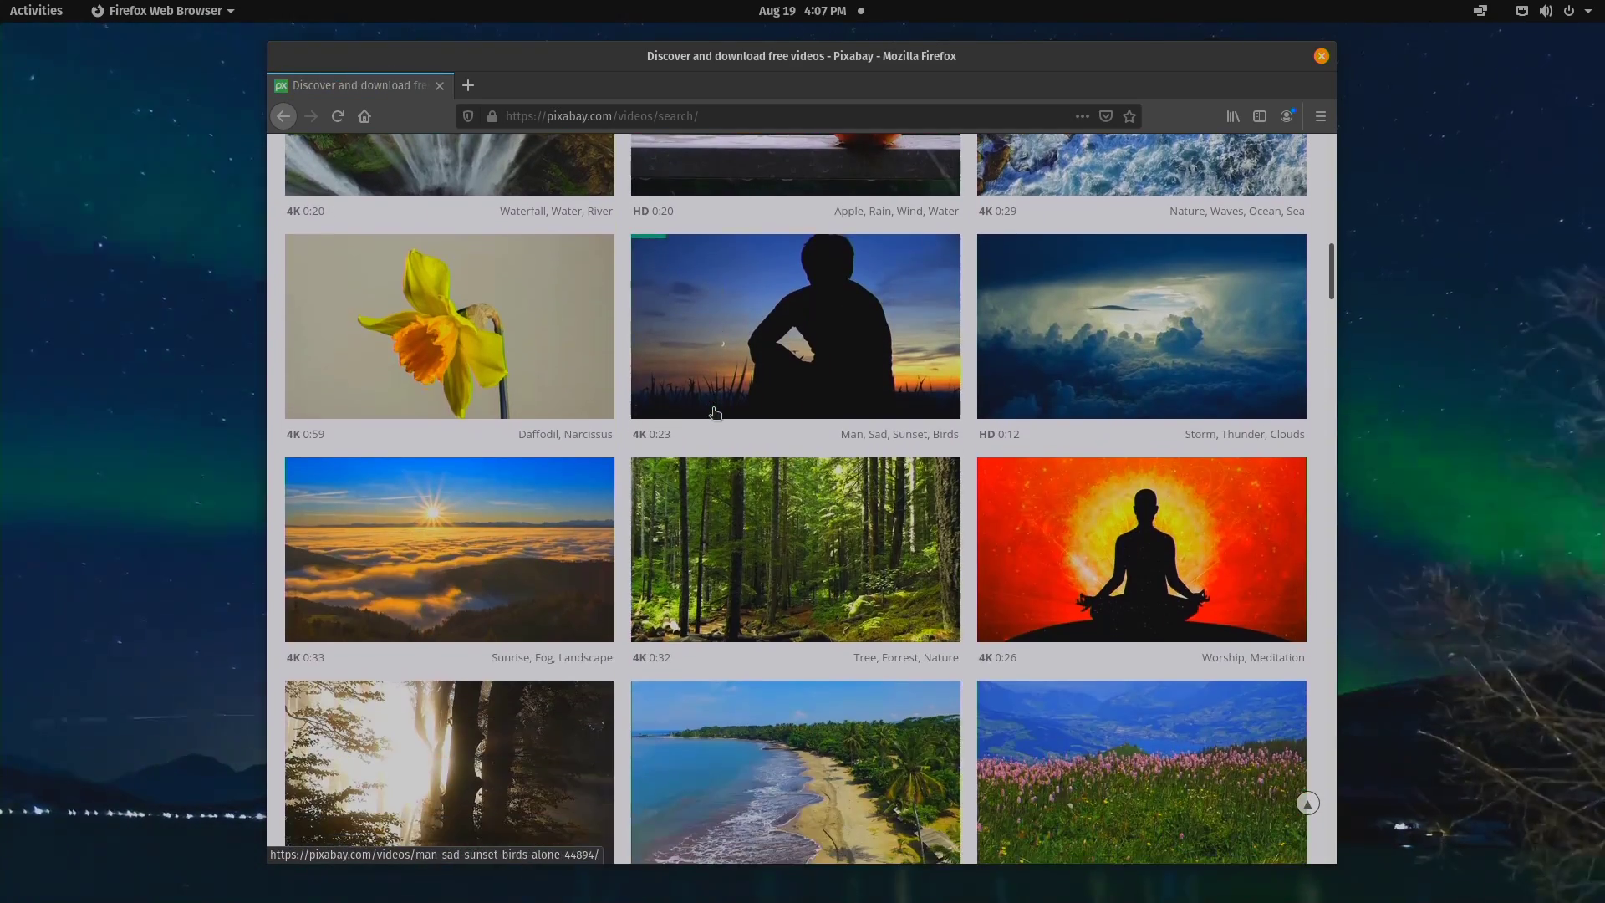
scroll(715, 413, down, 1)
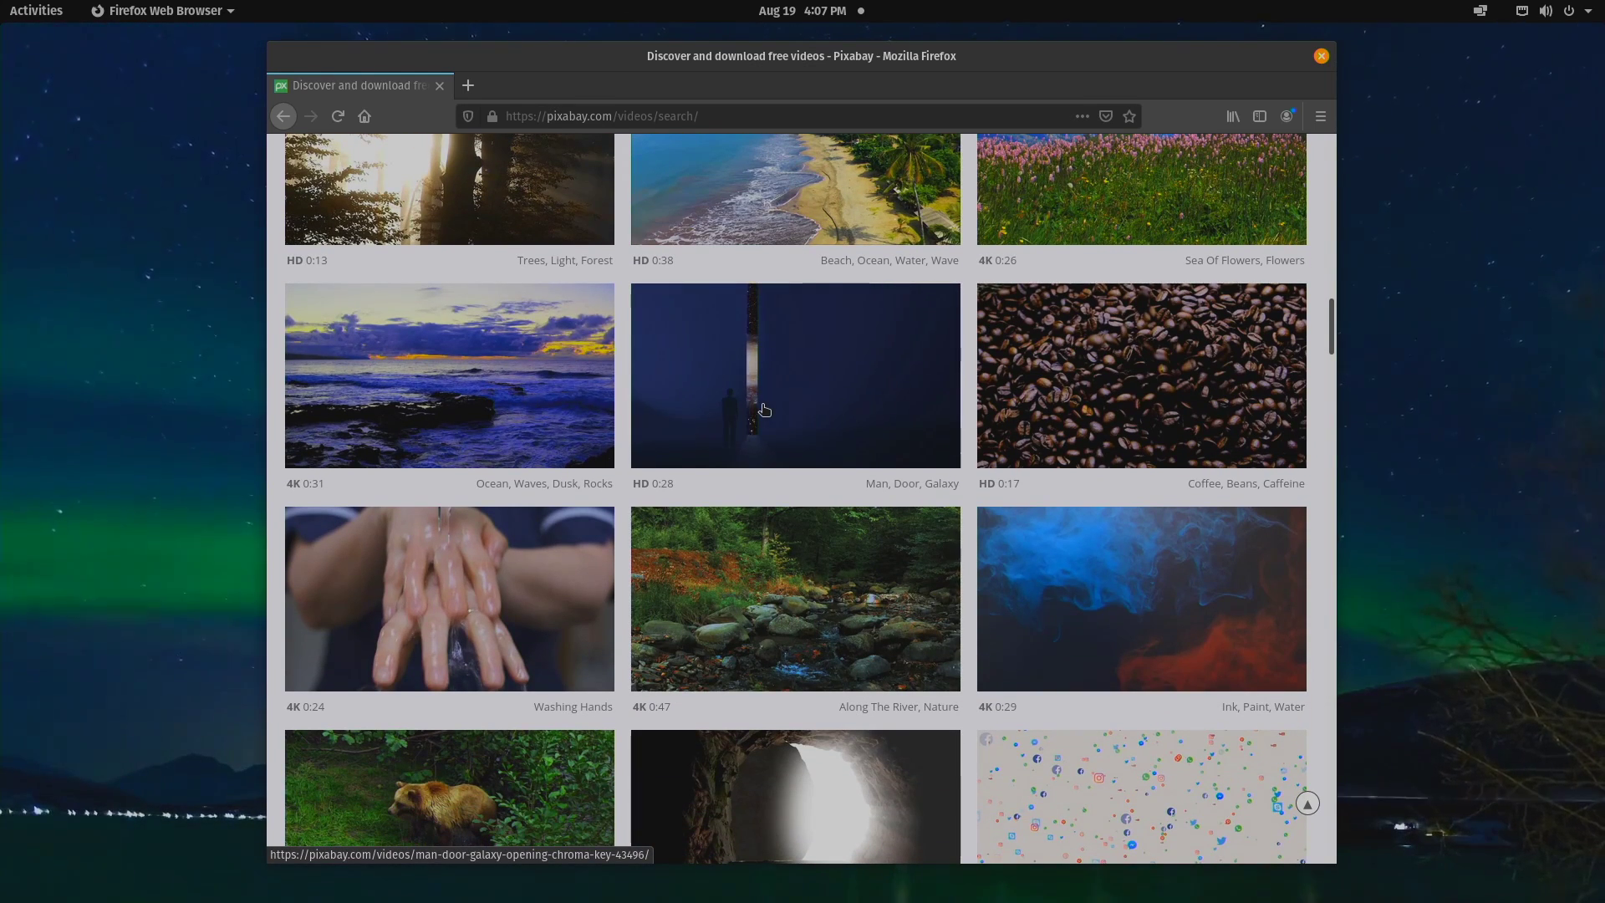
scroll(763, 410, down, 3)
scroll(764, 409, down, 3)
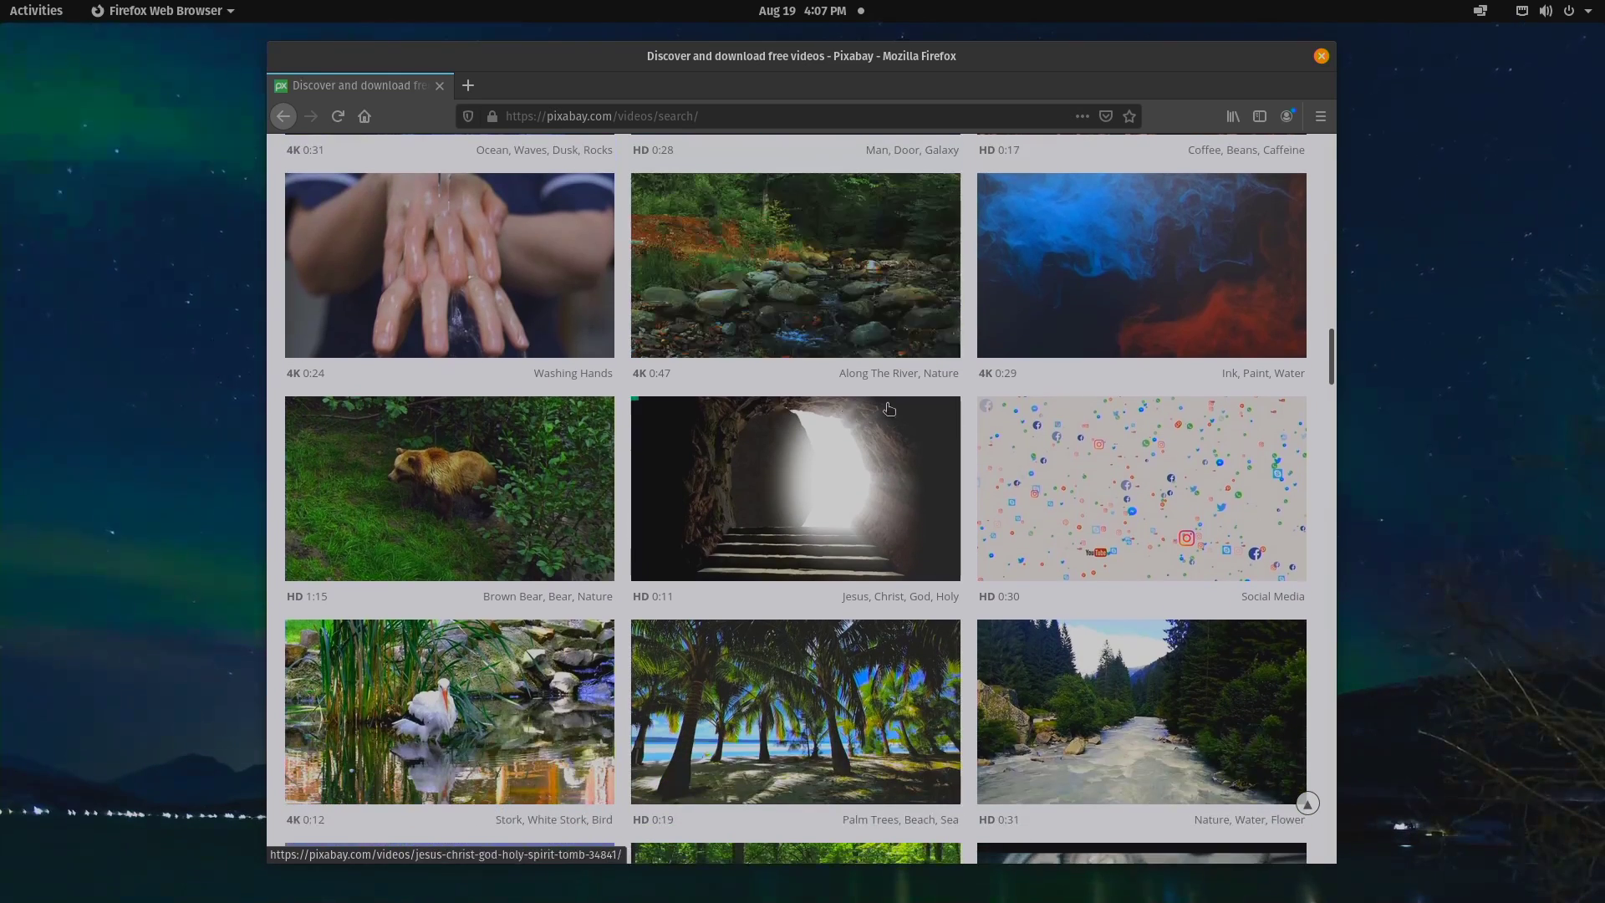
click(1212, 234)
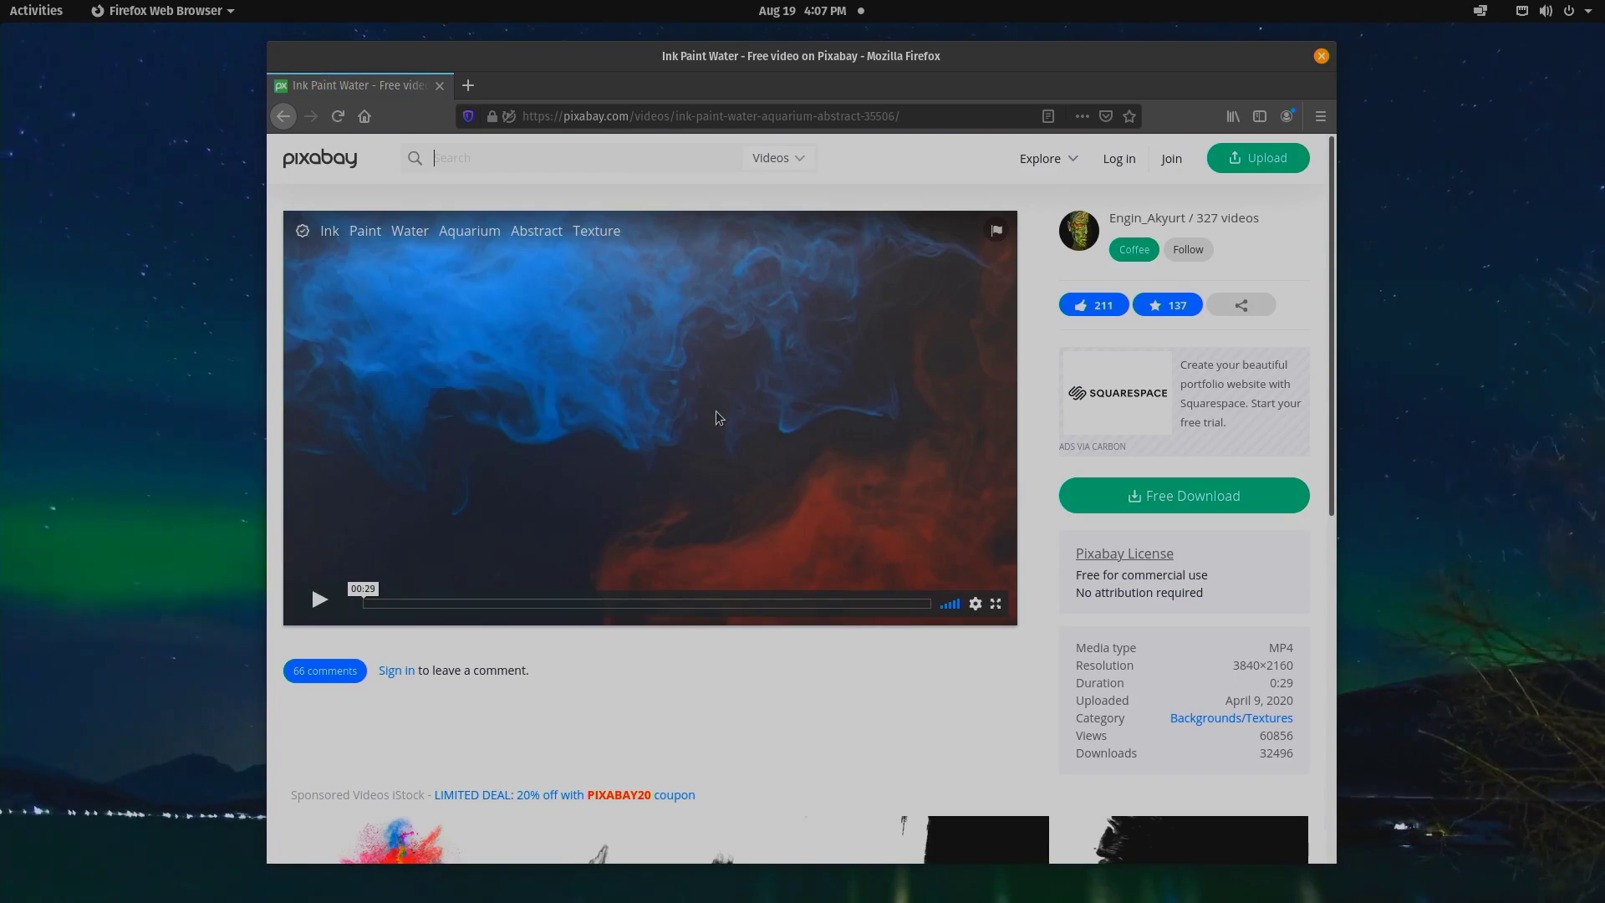
click(308, 606)
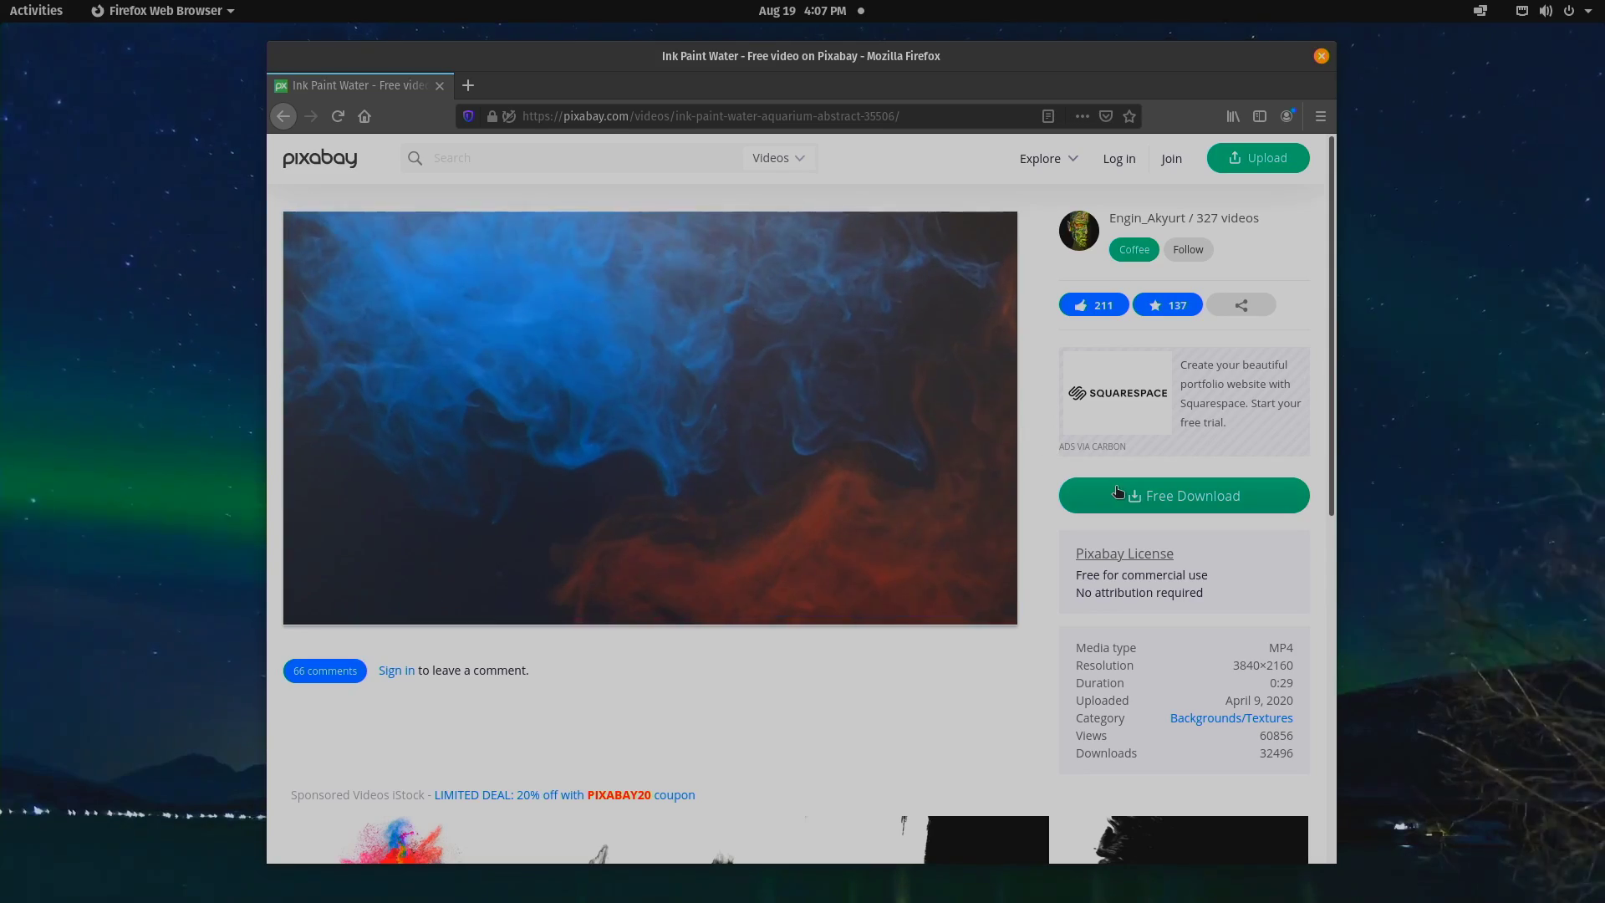
- Return to the free video listing, browse further for wallpaper material, open the "Night Sky, Star" clip, and play its preview
click(282, 117)
scroll(749, 521, down, 3)
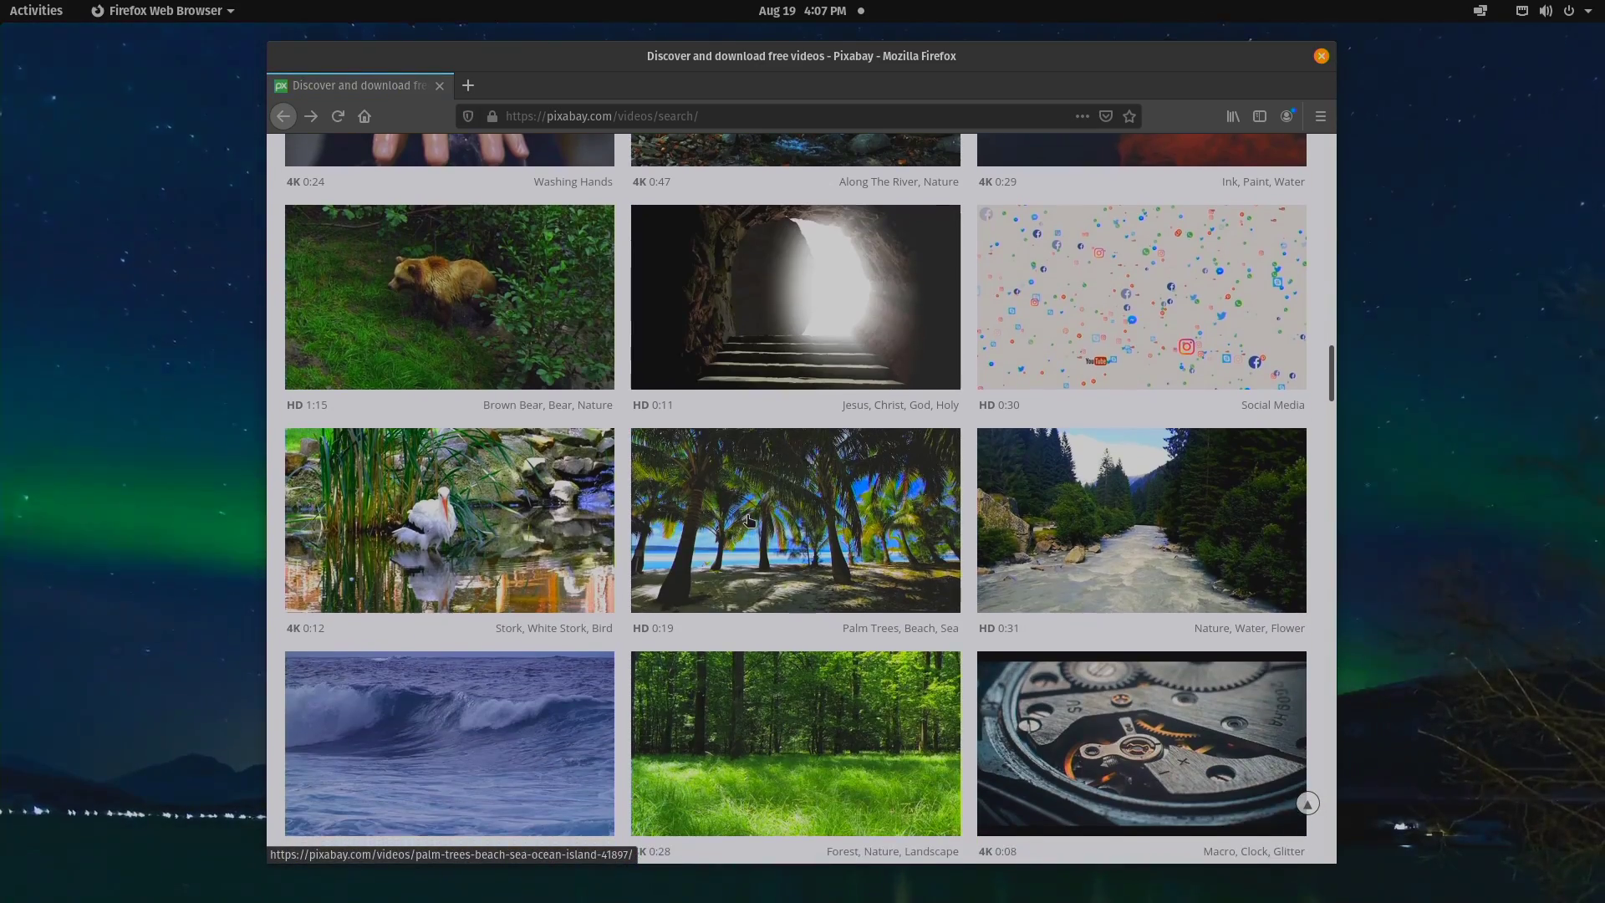
scroll(750, 521, down, 2)
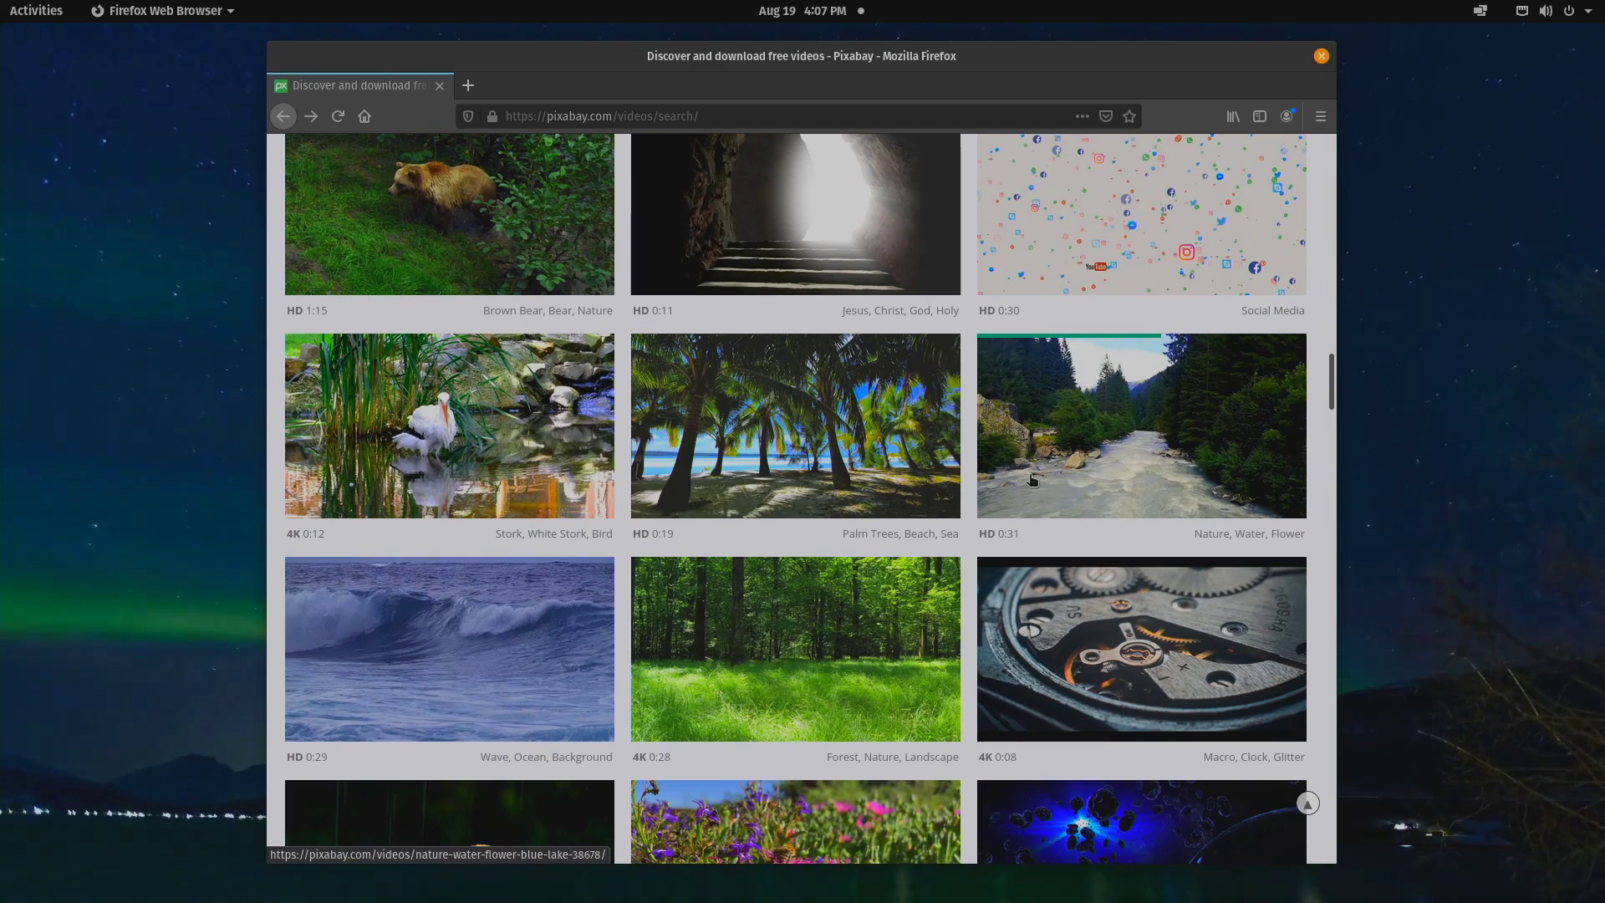
scroll(1032, 479, down, 2)
scroll(1031, 480, down, 2)
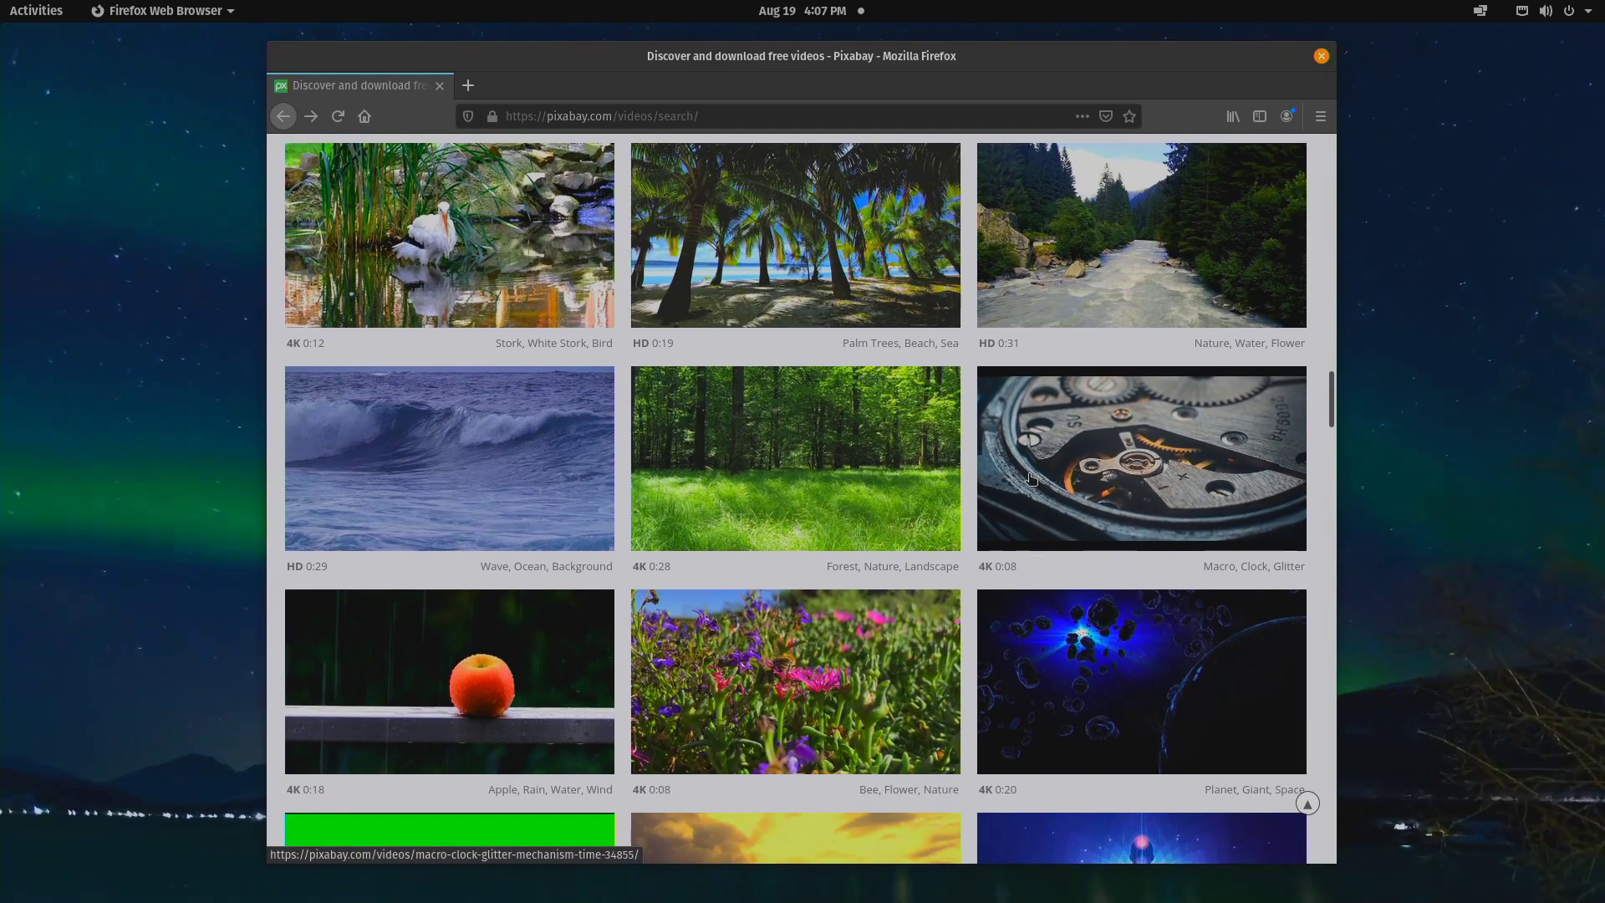
scroll(1032, 478, down, 9)
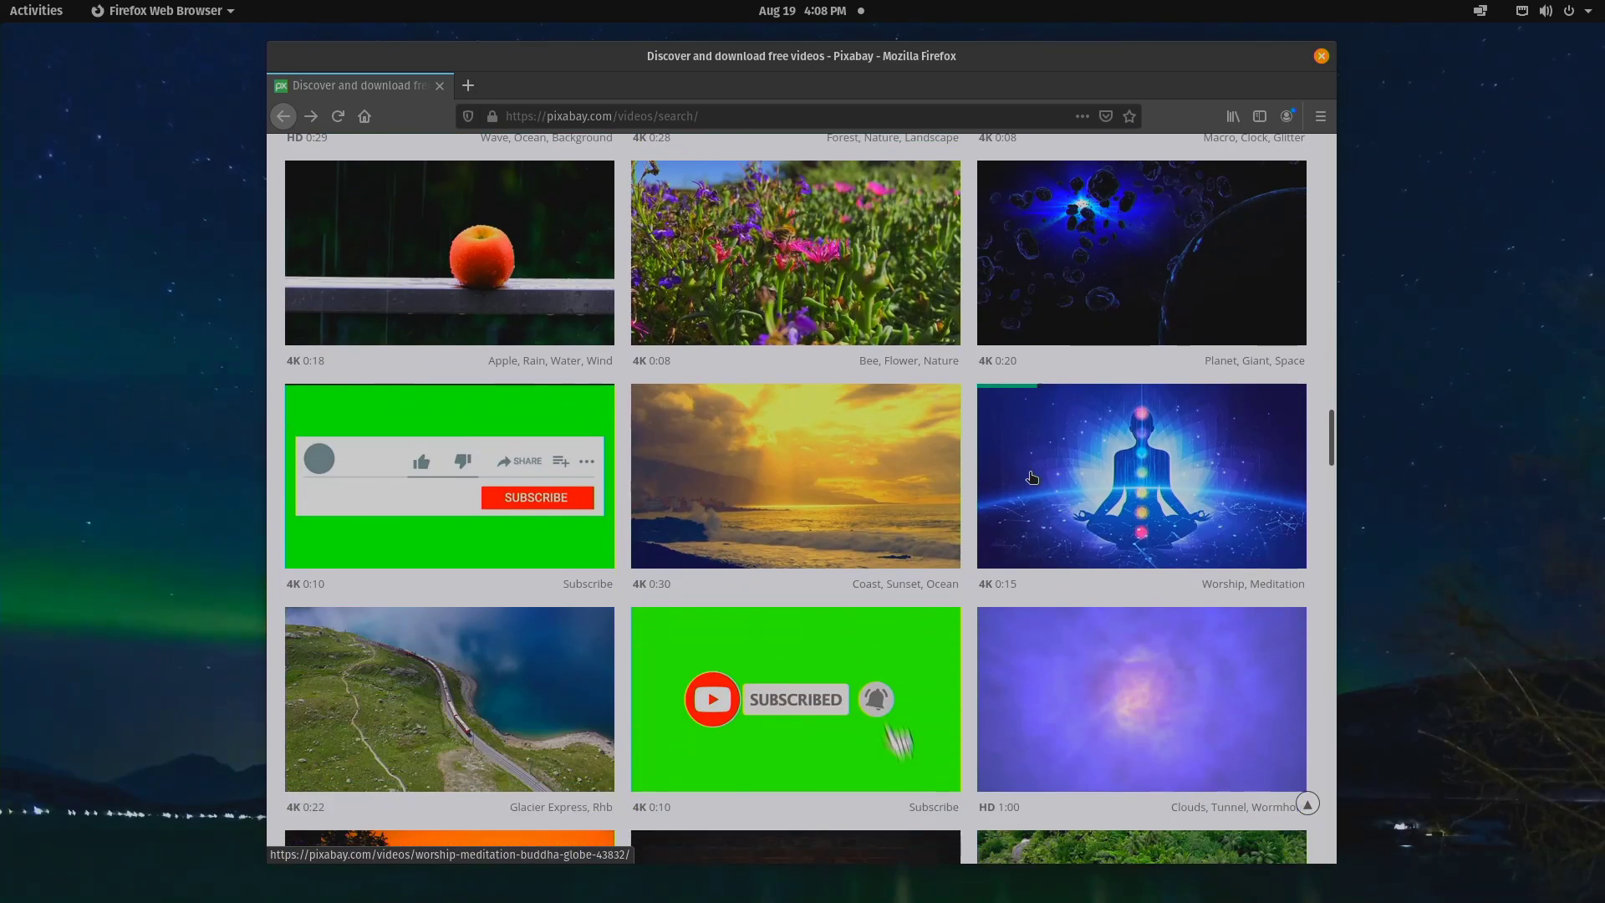
scroll(1032, 478, down, 15)
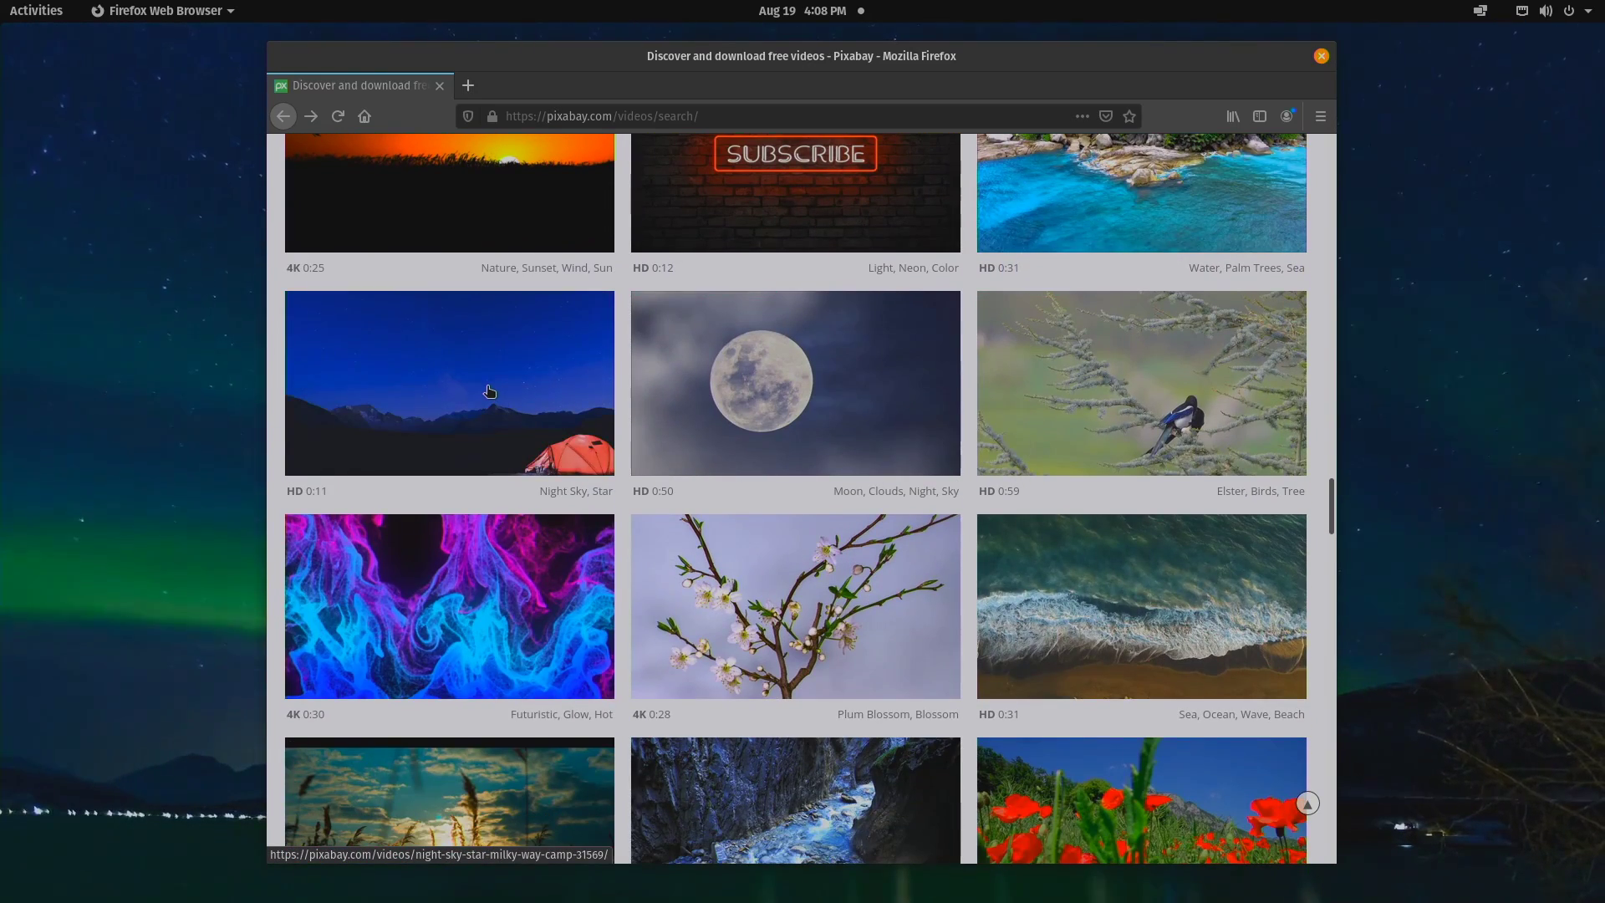
click(490, 391)
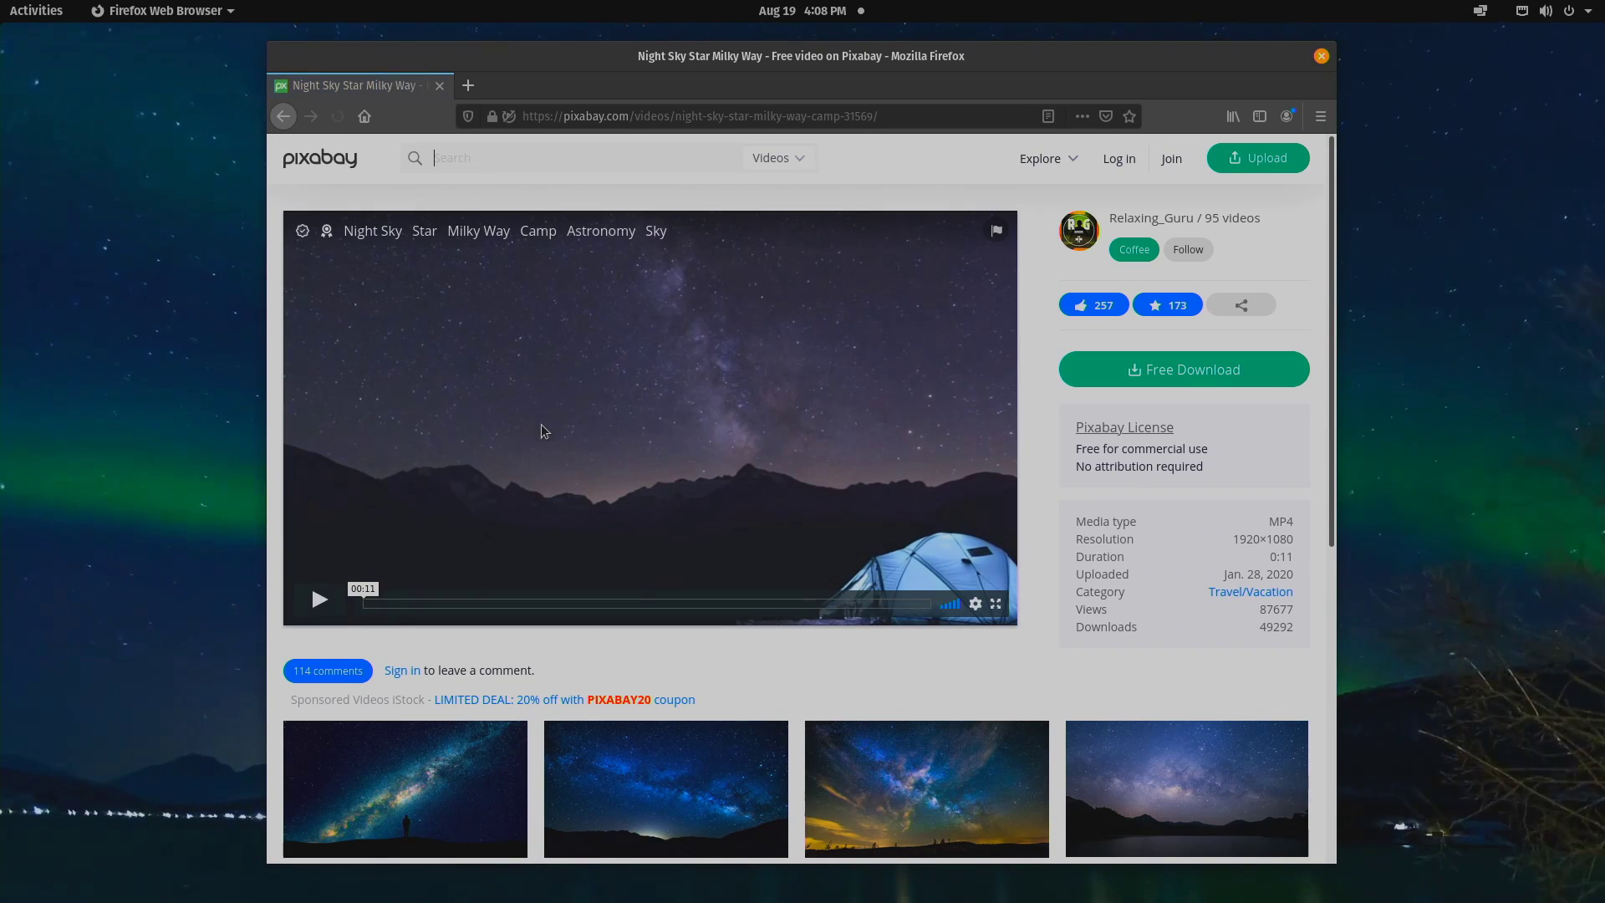
click(316, 598)
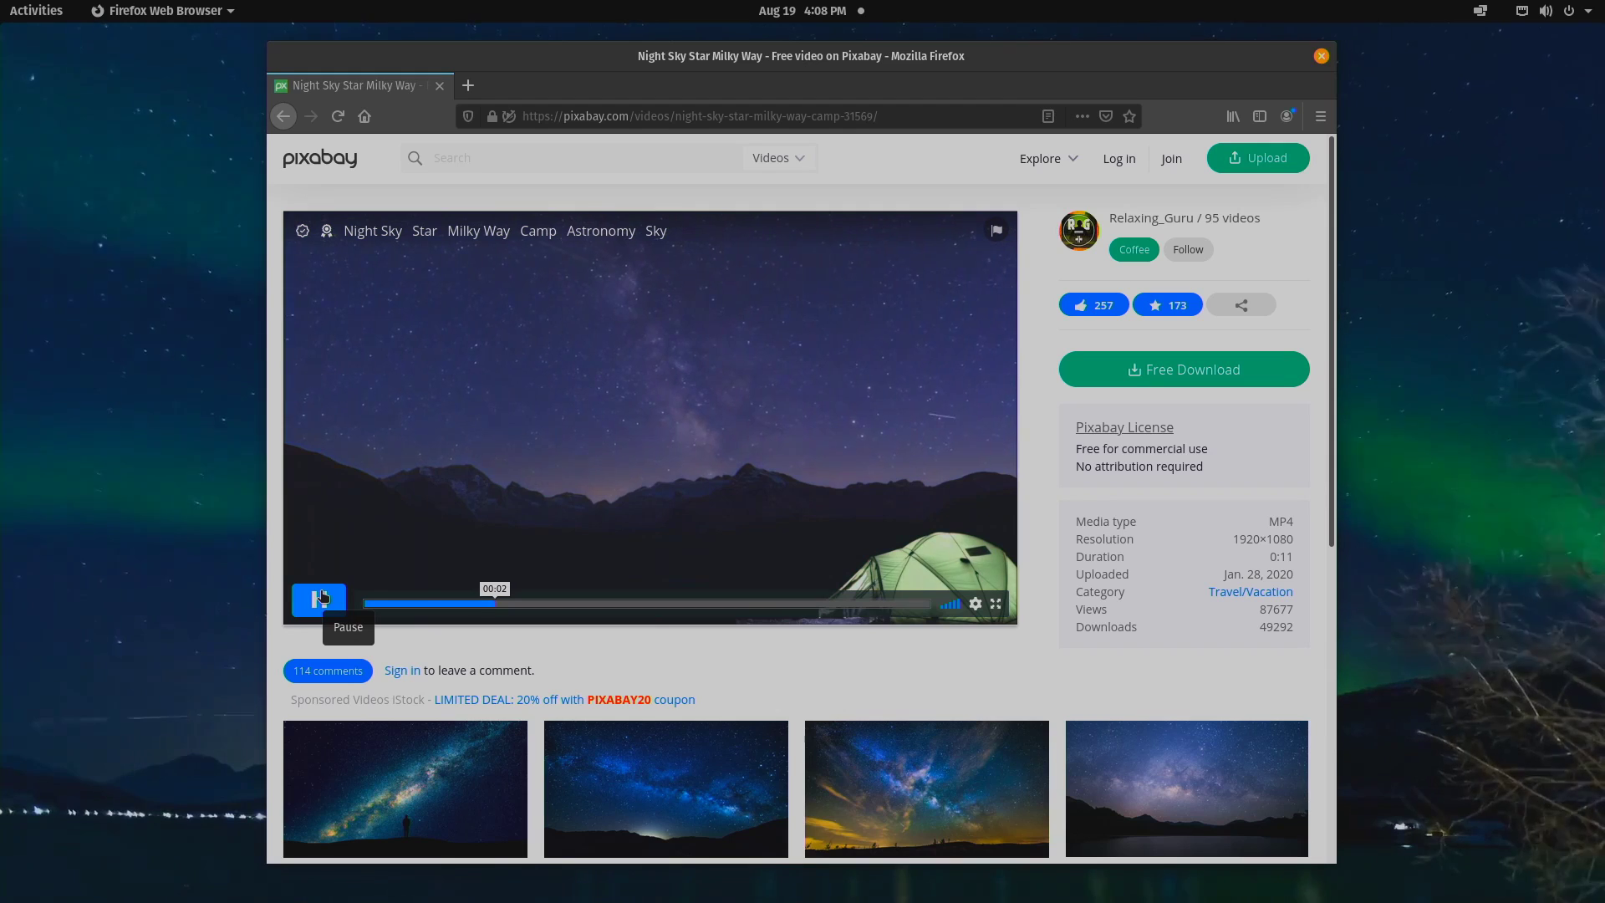
- Download the Night Sky clip as a 1920×1080 MP4, save the file, and close Firefox
click(1189, 372)
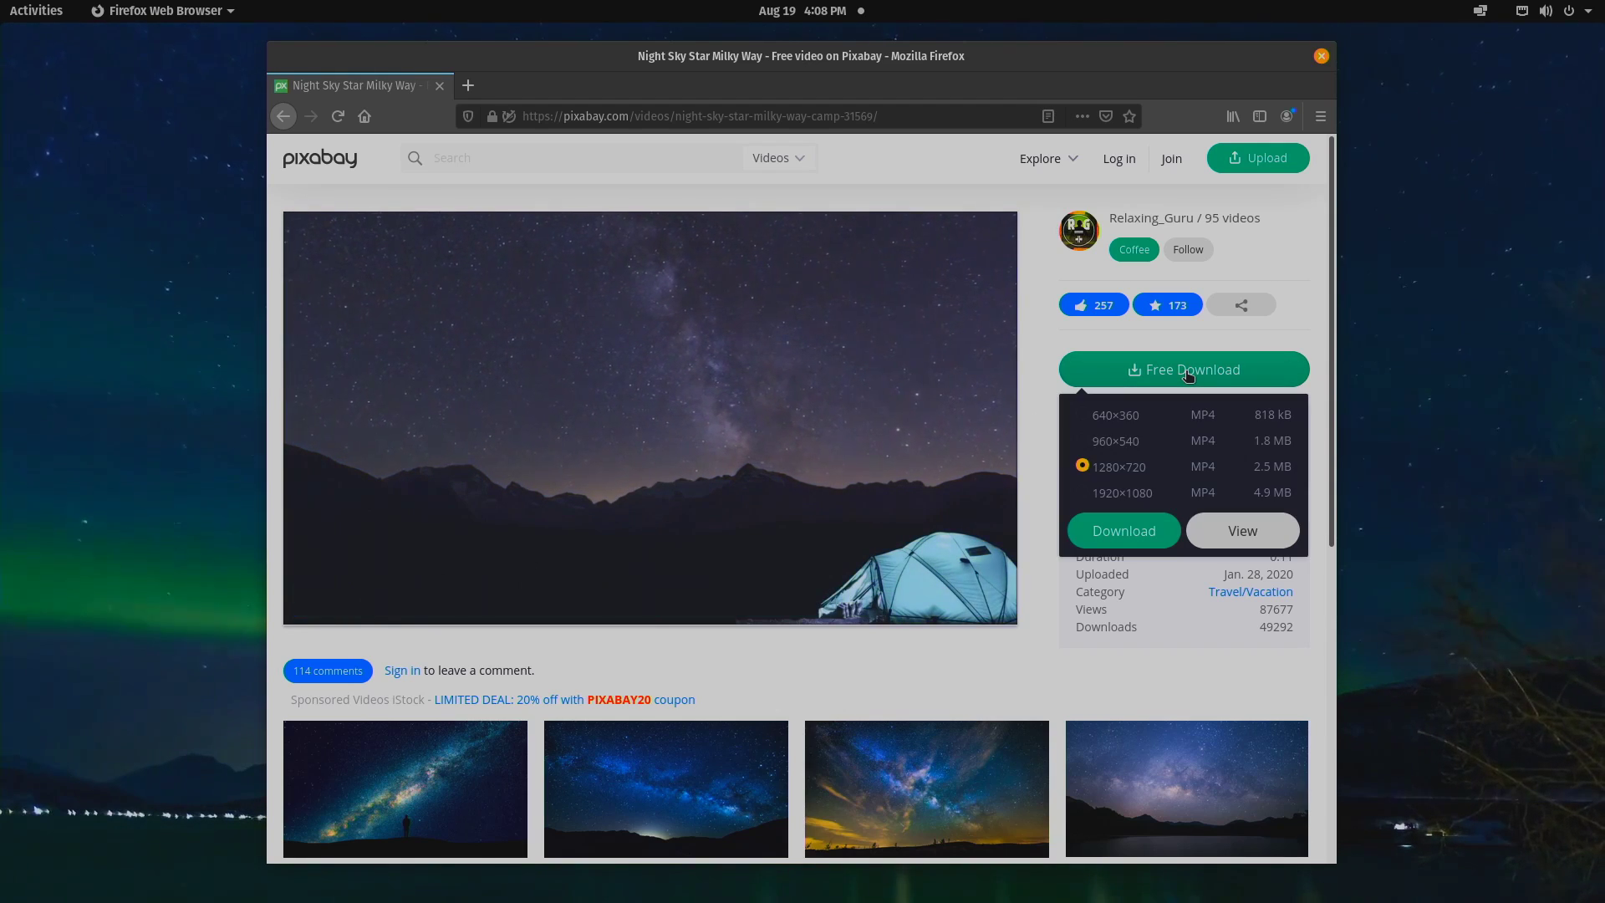
click(1124, 532)
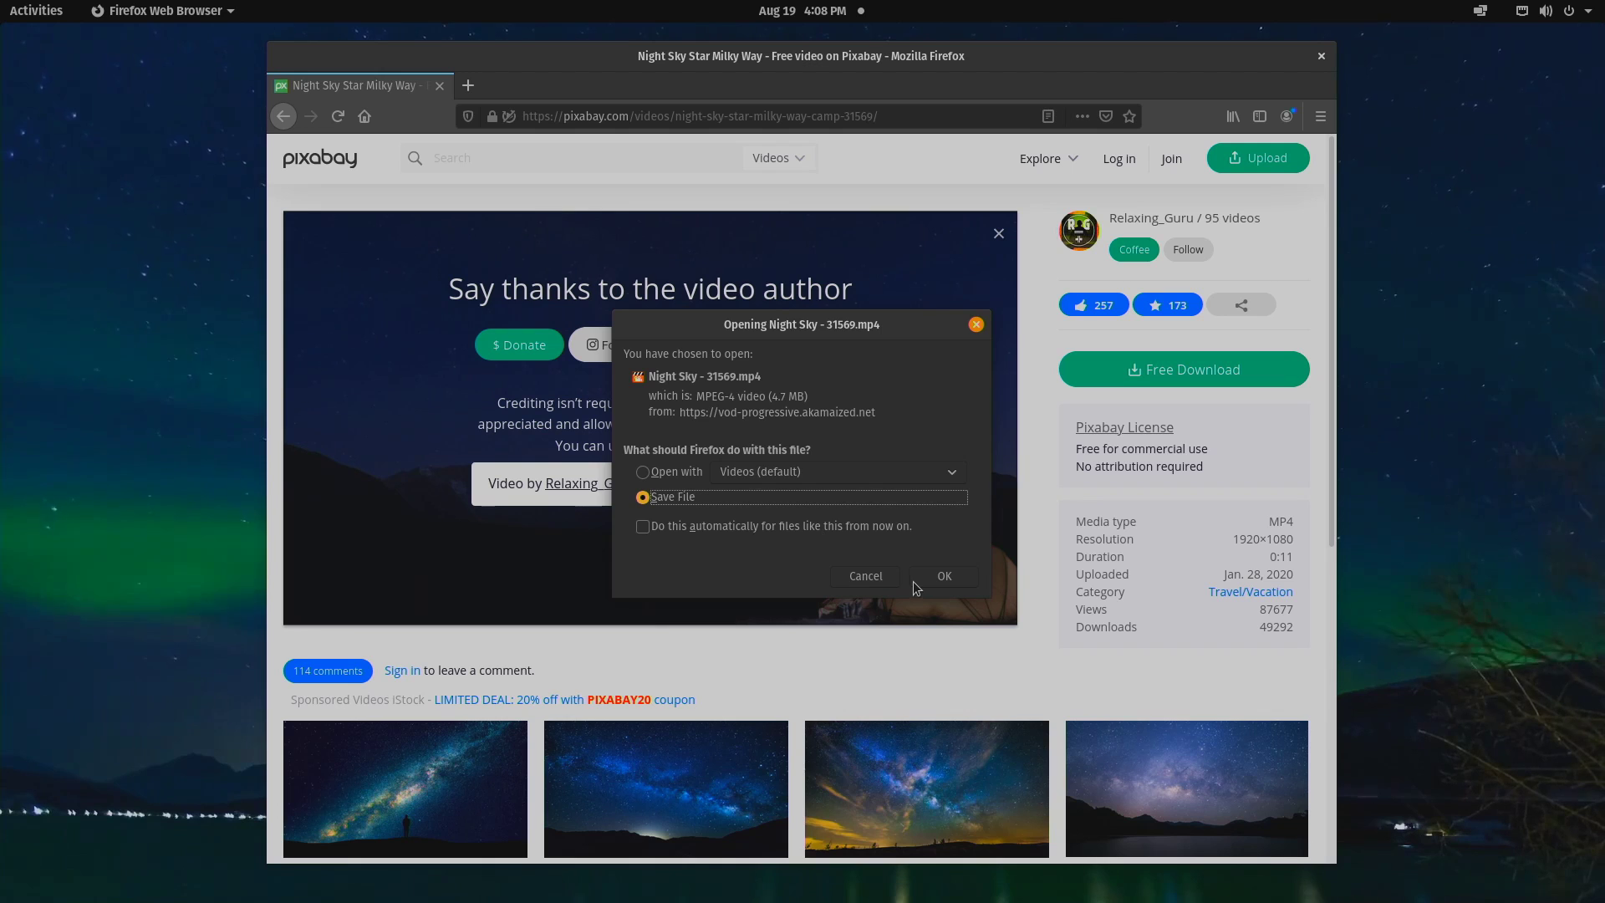
click(934, 579)
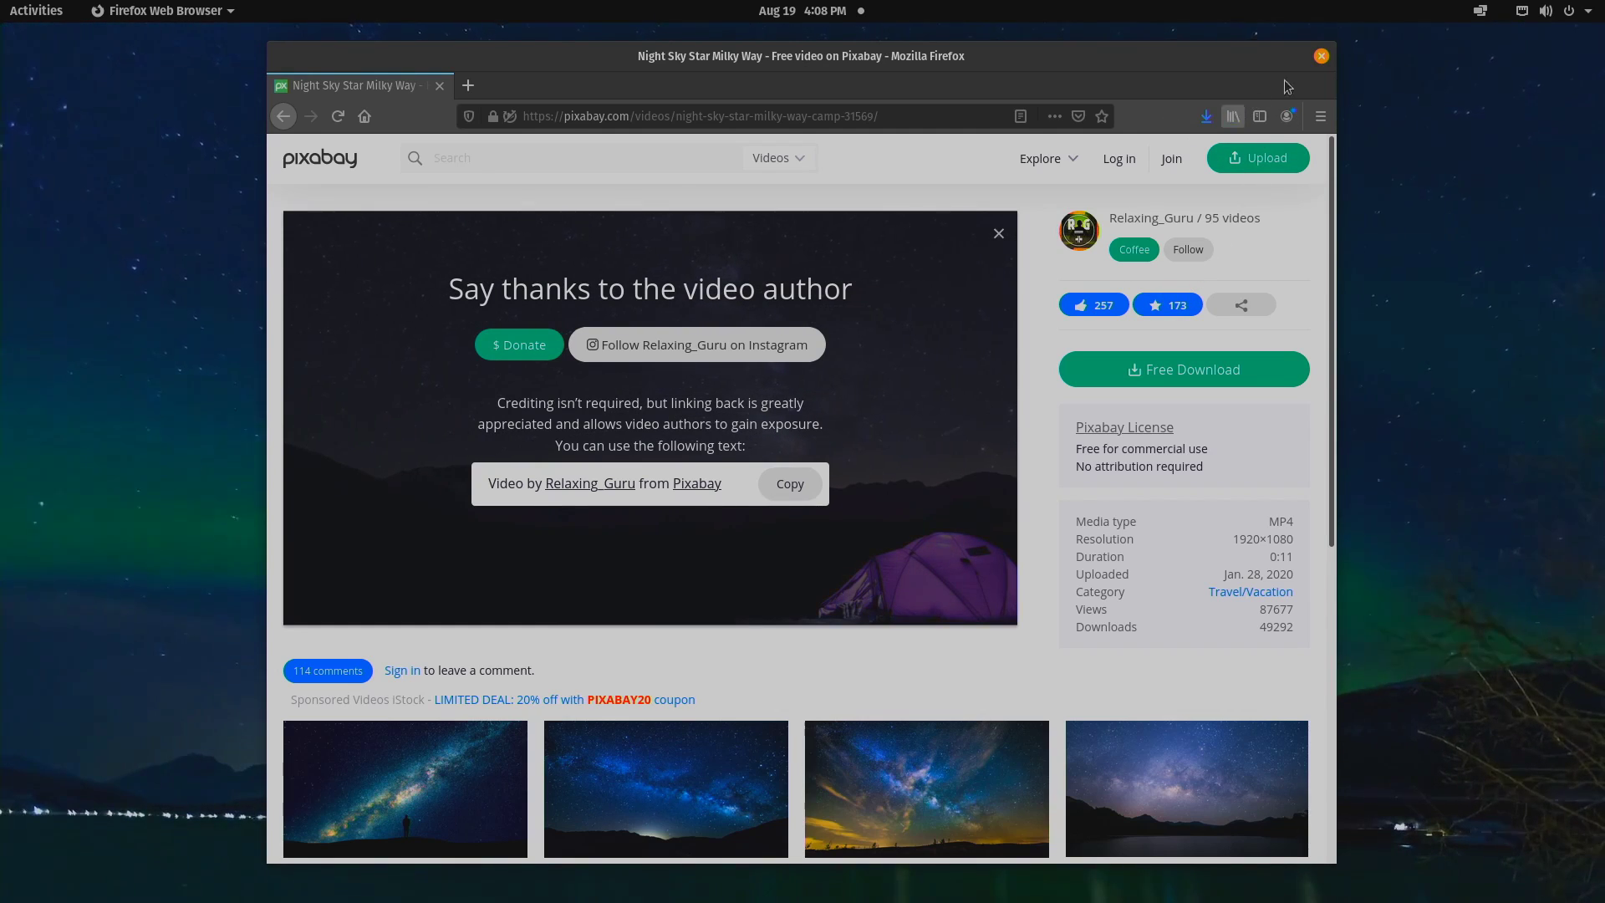
key(super+l)
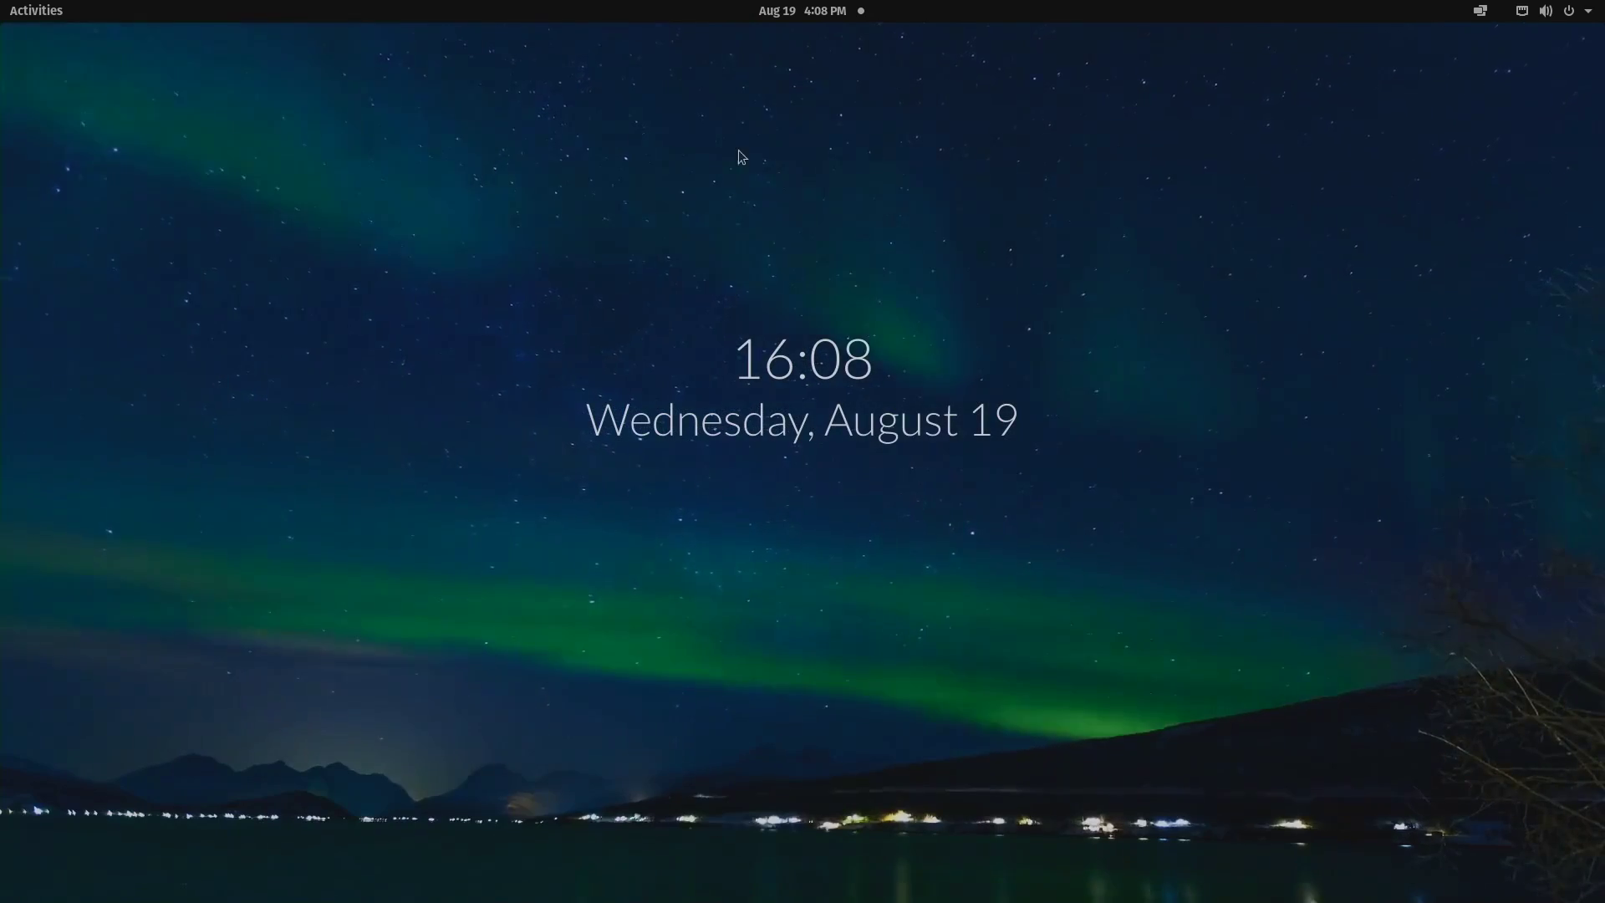
- In the file manager, move "Night Sky - 31569.mp4" from Downloads into Pictures and open the Pictures folder
click(46, 15)
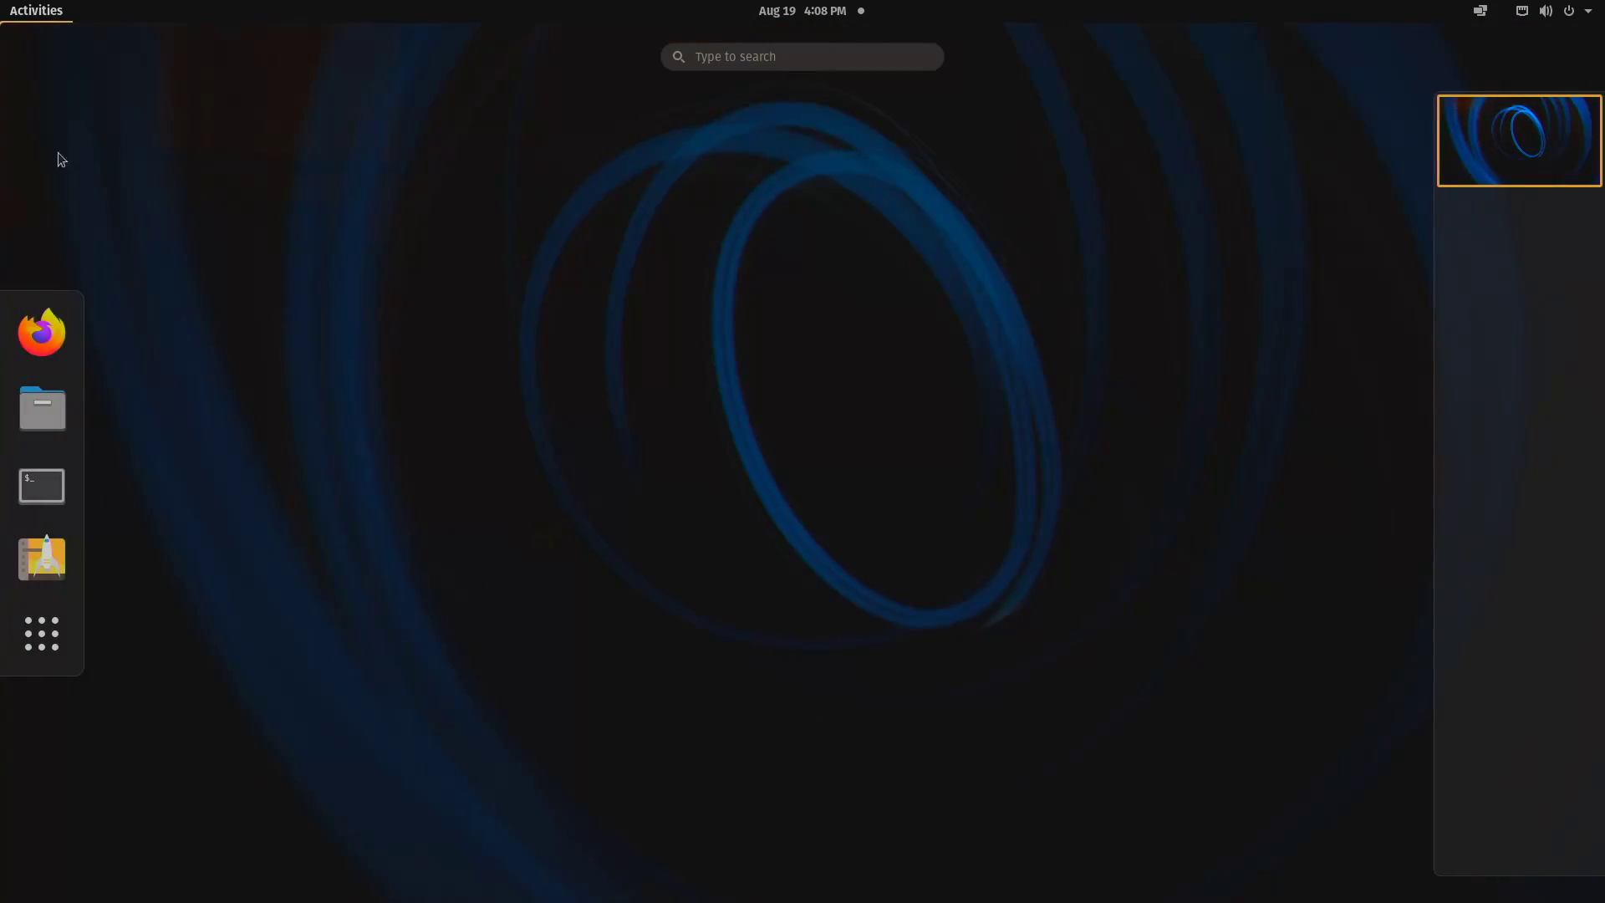
click(42, 408)
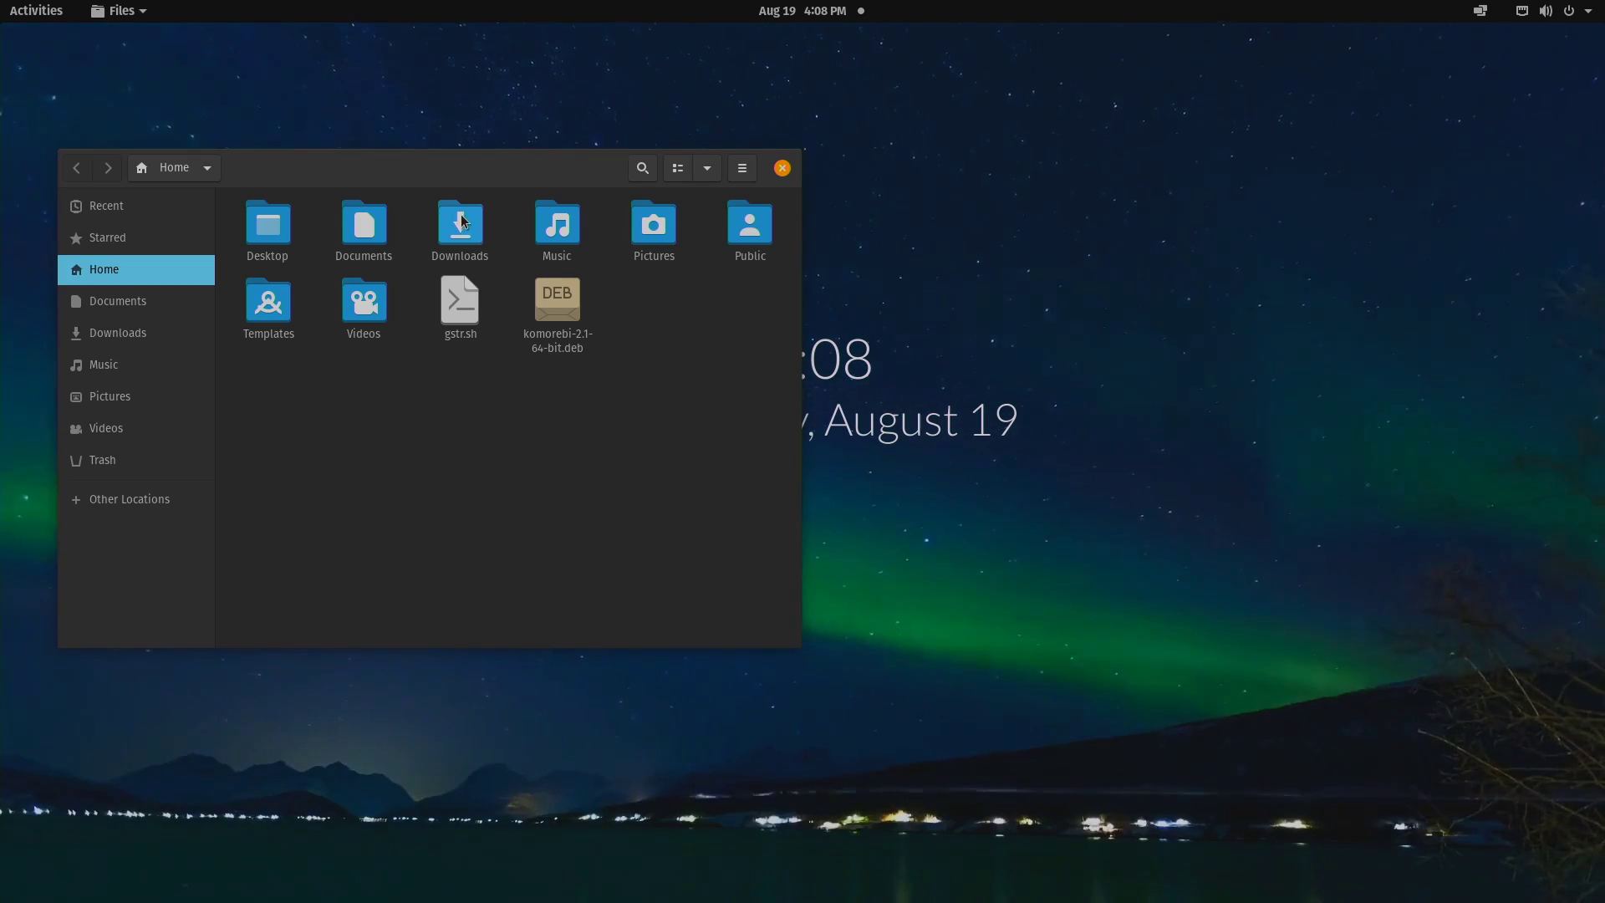
click(443, 233)
double_click(443, 229)
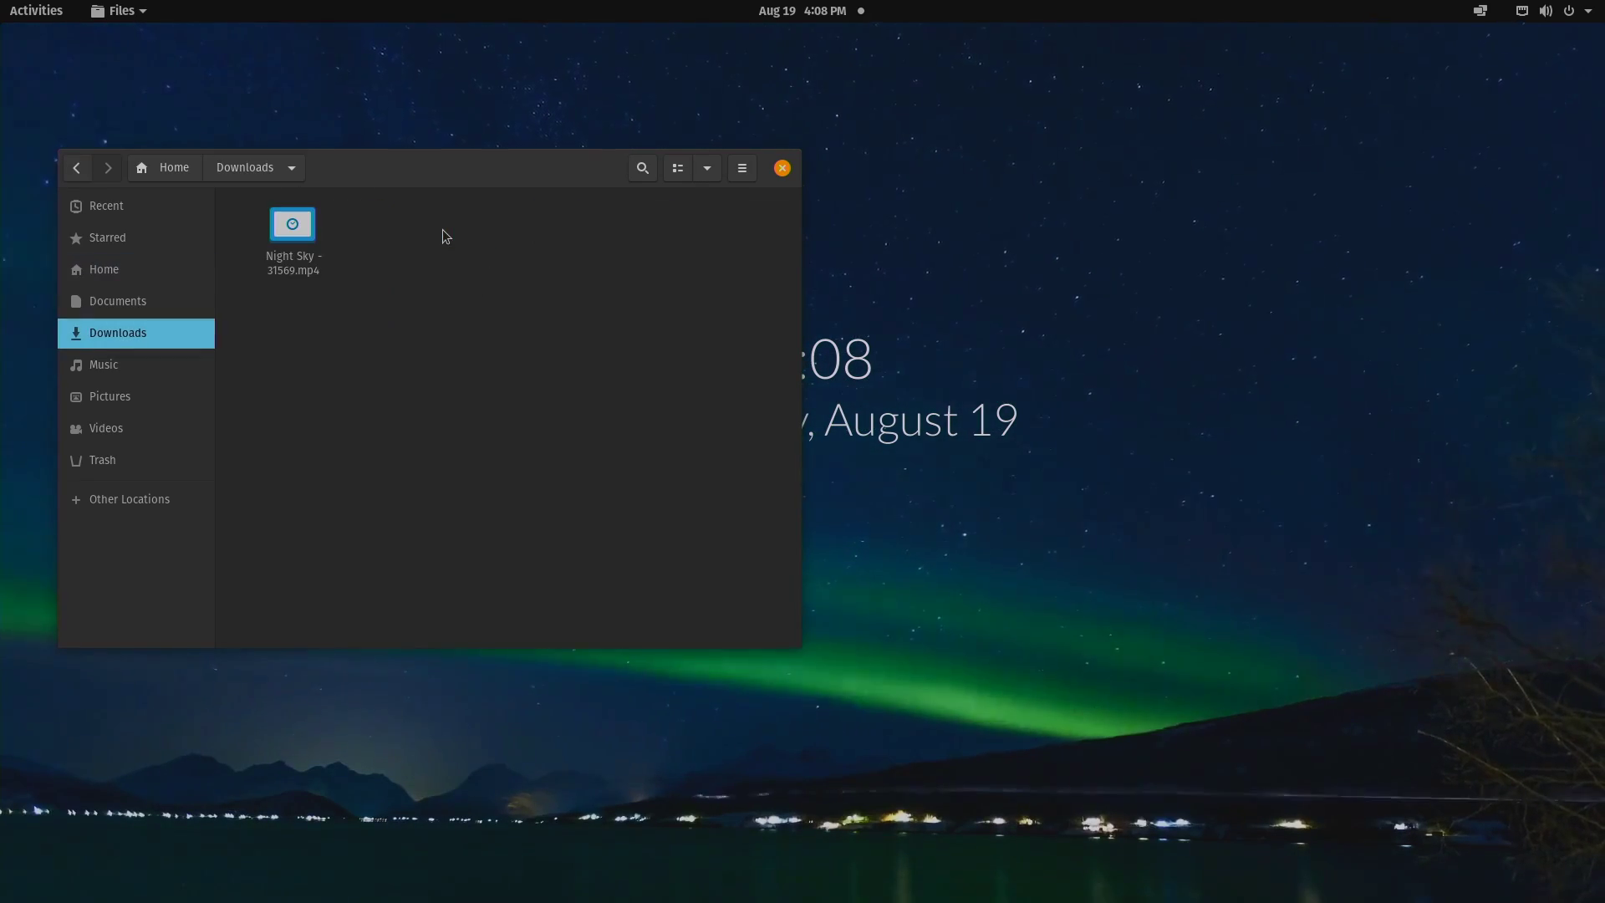
drag(293, 244, 168, 397)
click(171, 394)
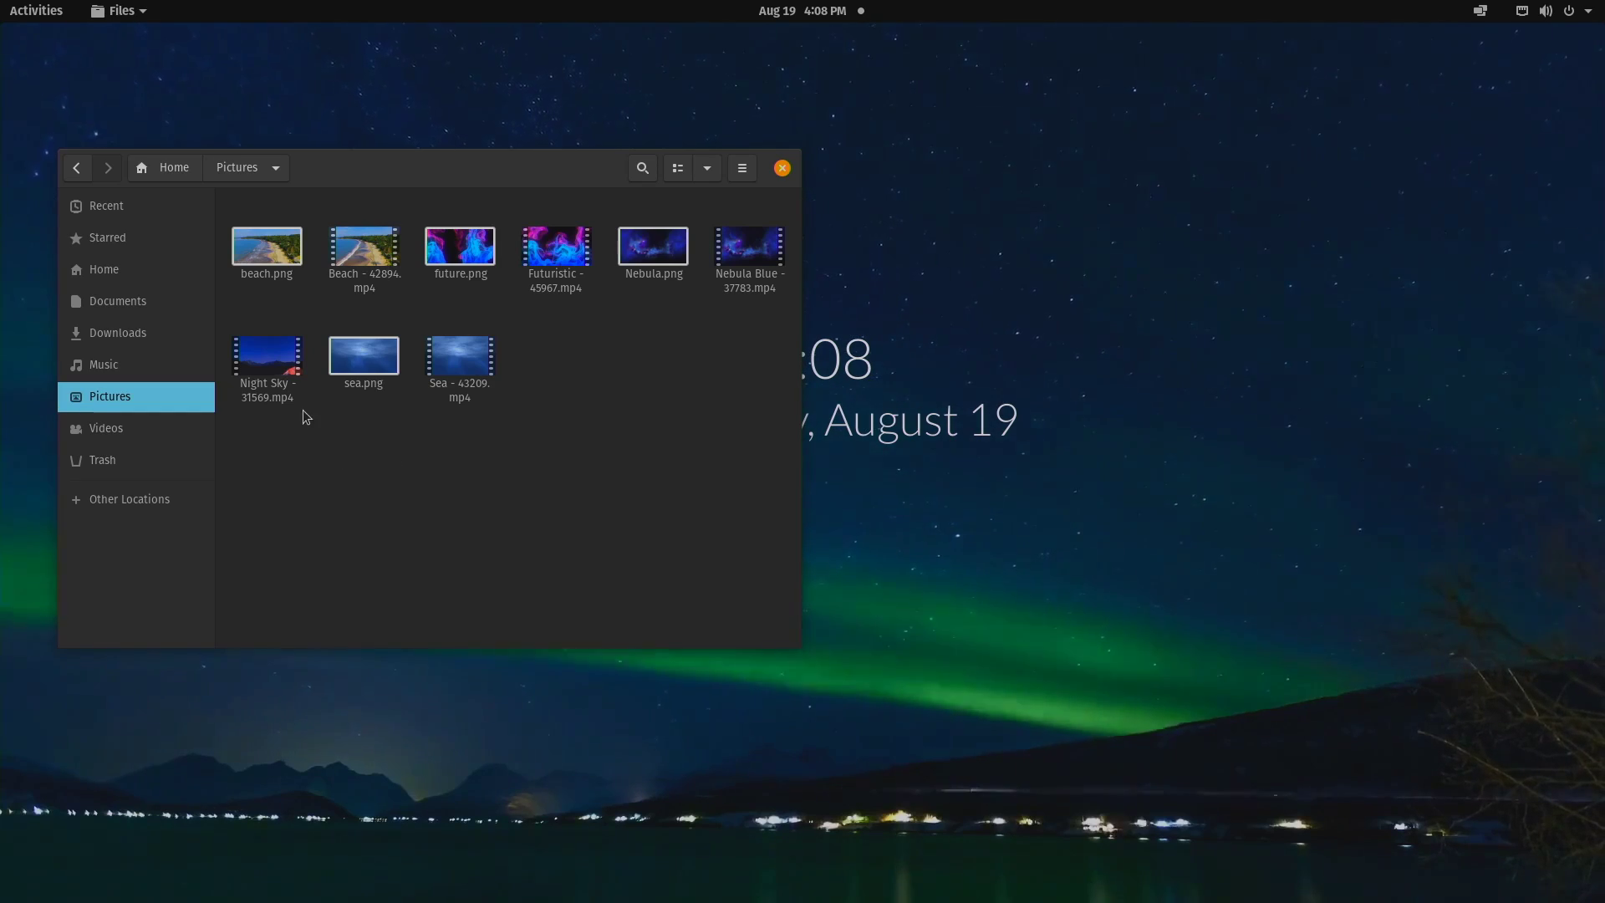
- Play "Night Sky - 31569.mp4" in the Videos player, take a screenshot of a starry frame, and close the player
double_click(276, 353)
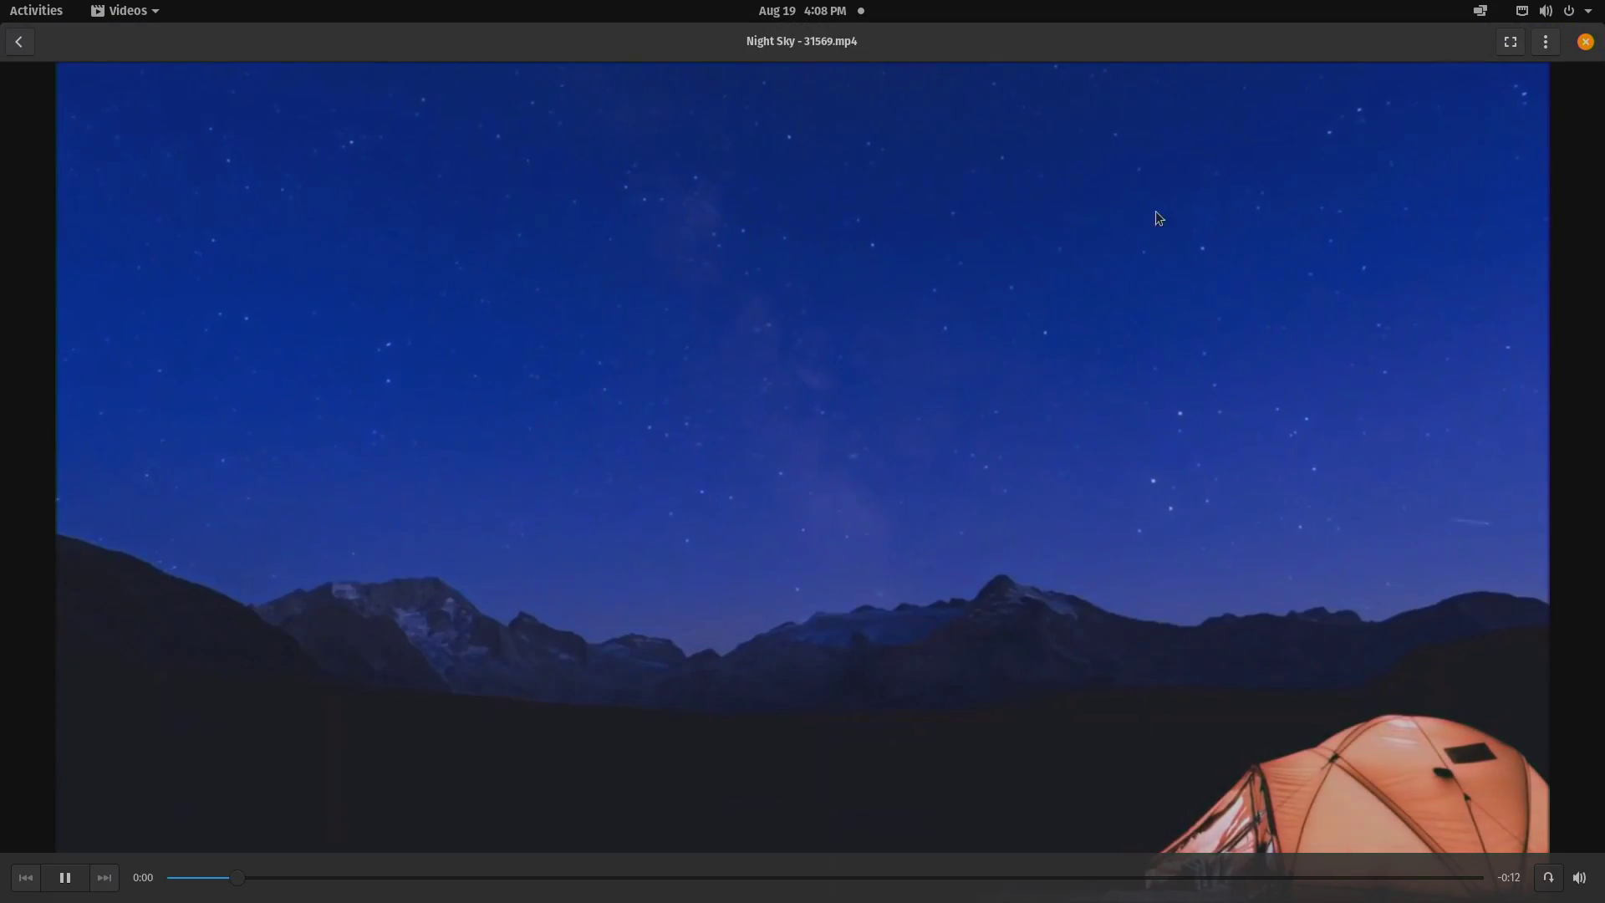
click(1546, 43)
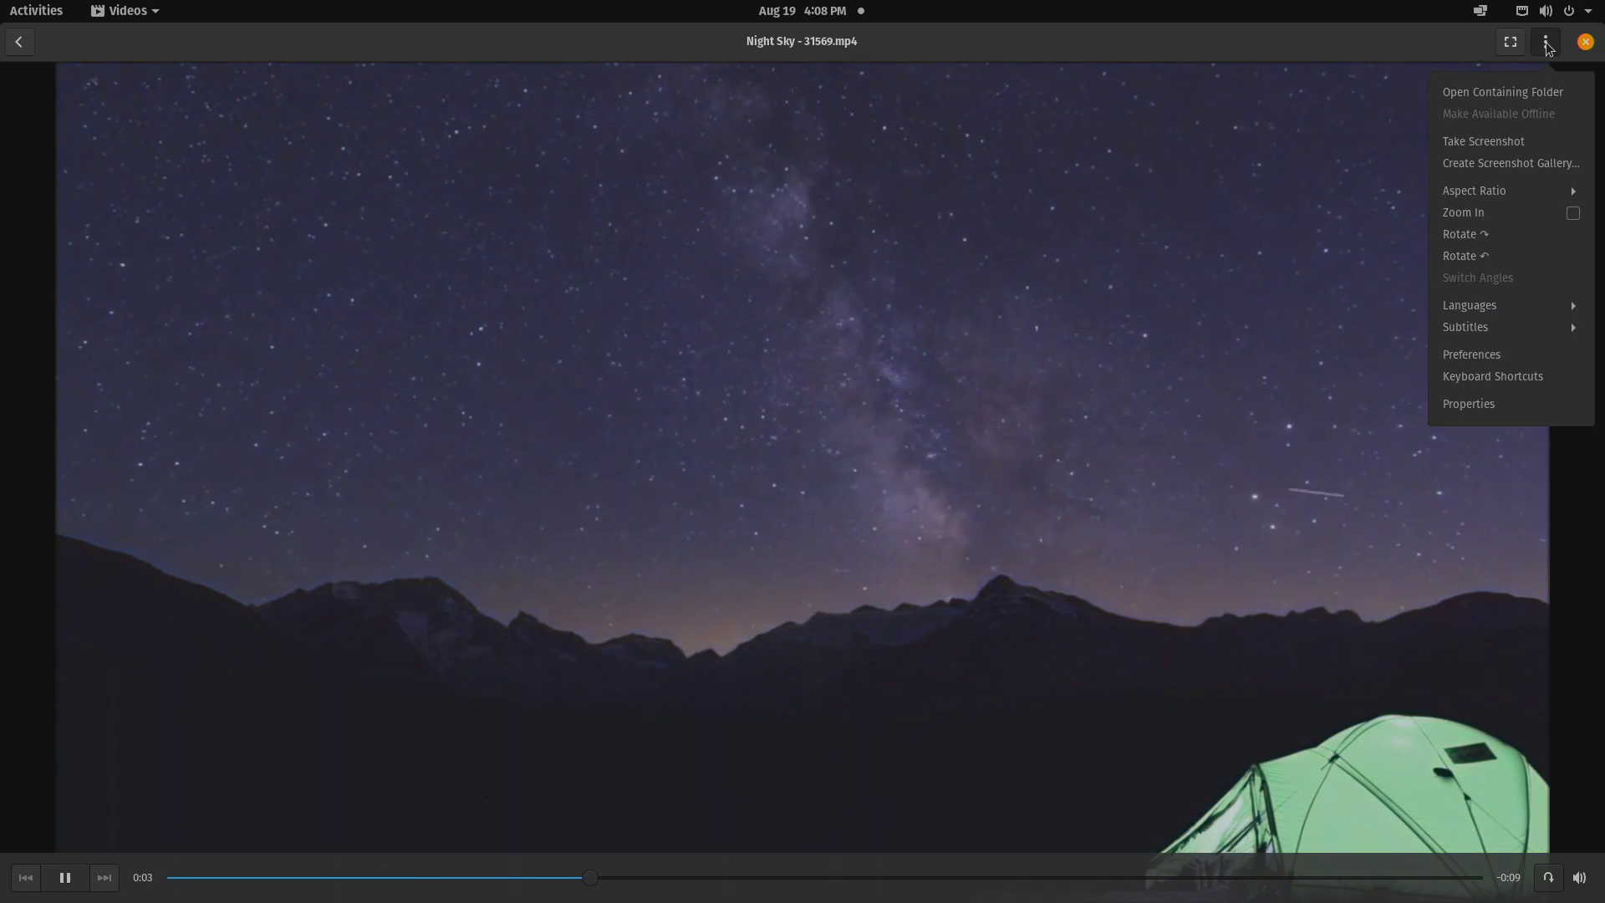
click(1474, 142)
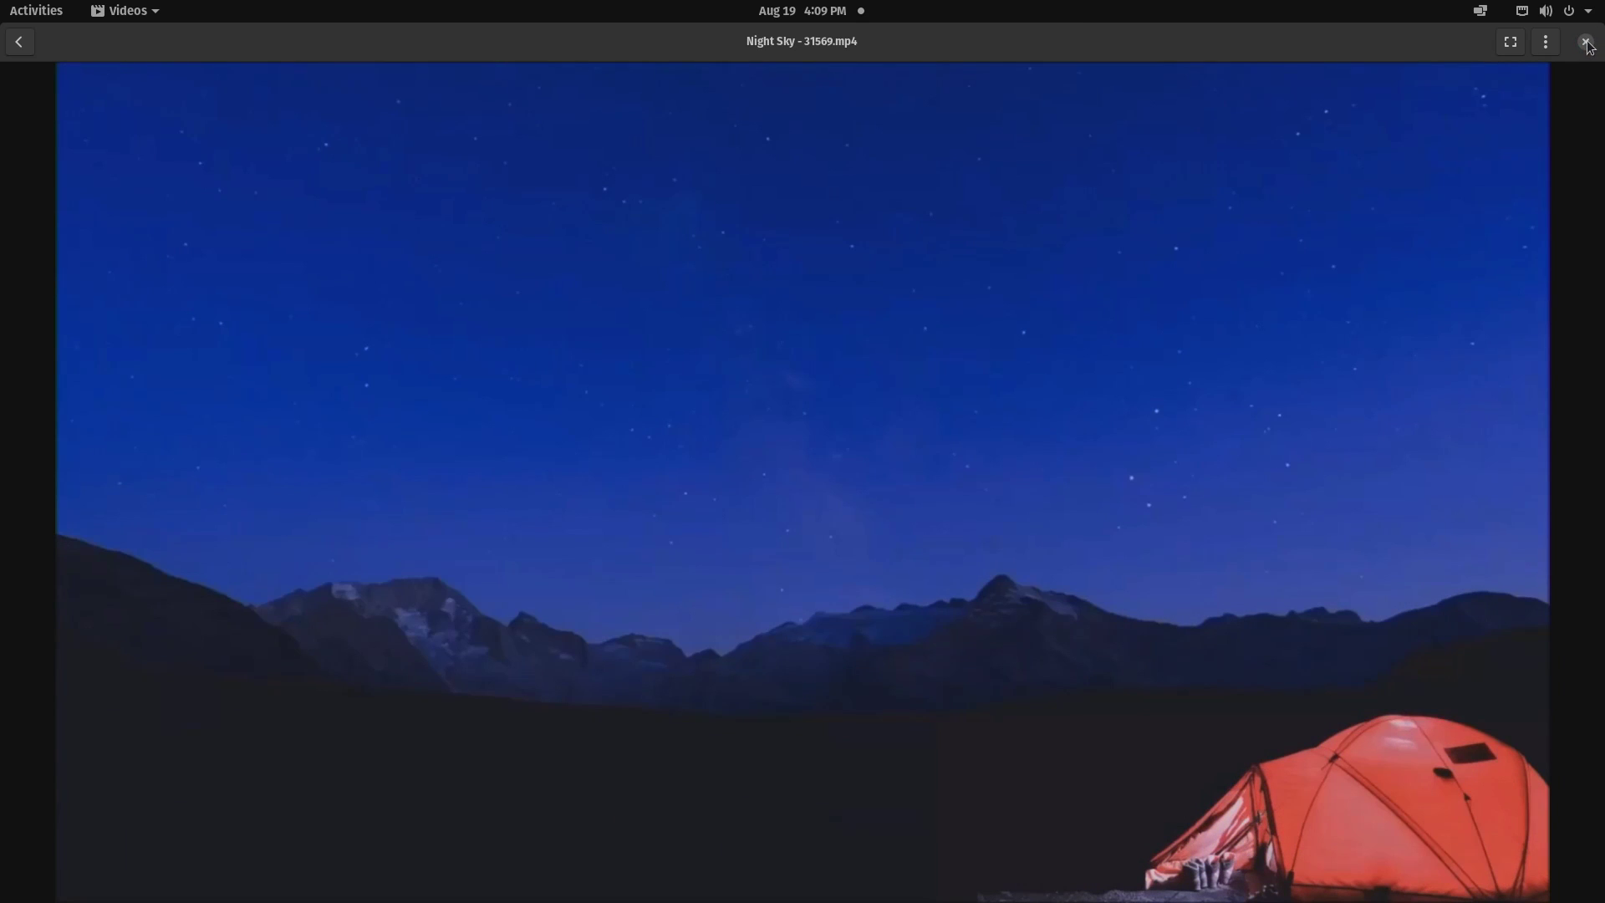
click(1585, 42)
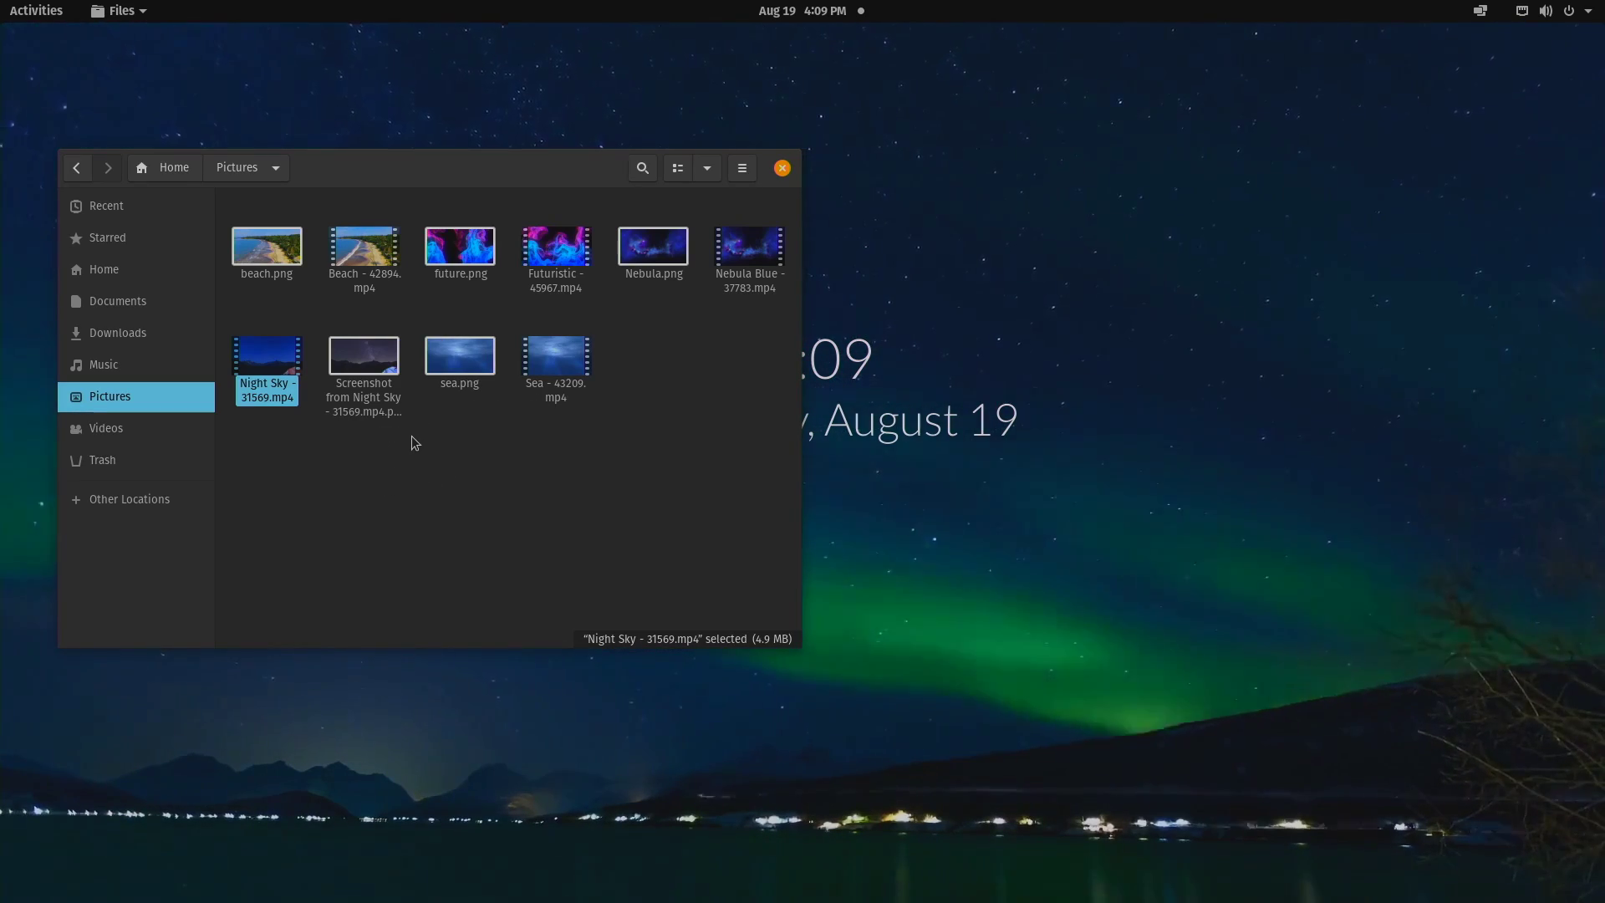
- Rename the Night Sky screenshot in the Pictures folder as nightsky.png
click(354, 401)
right_click(354, 401)
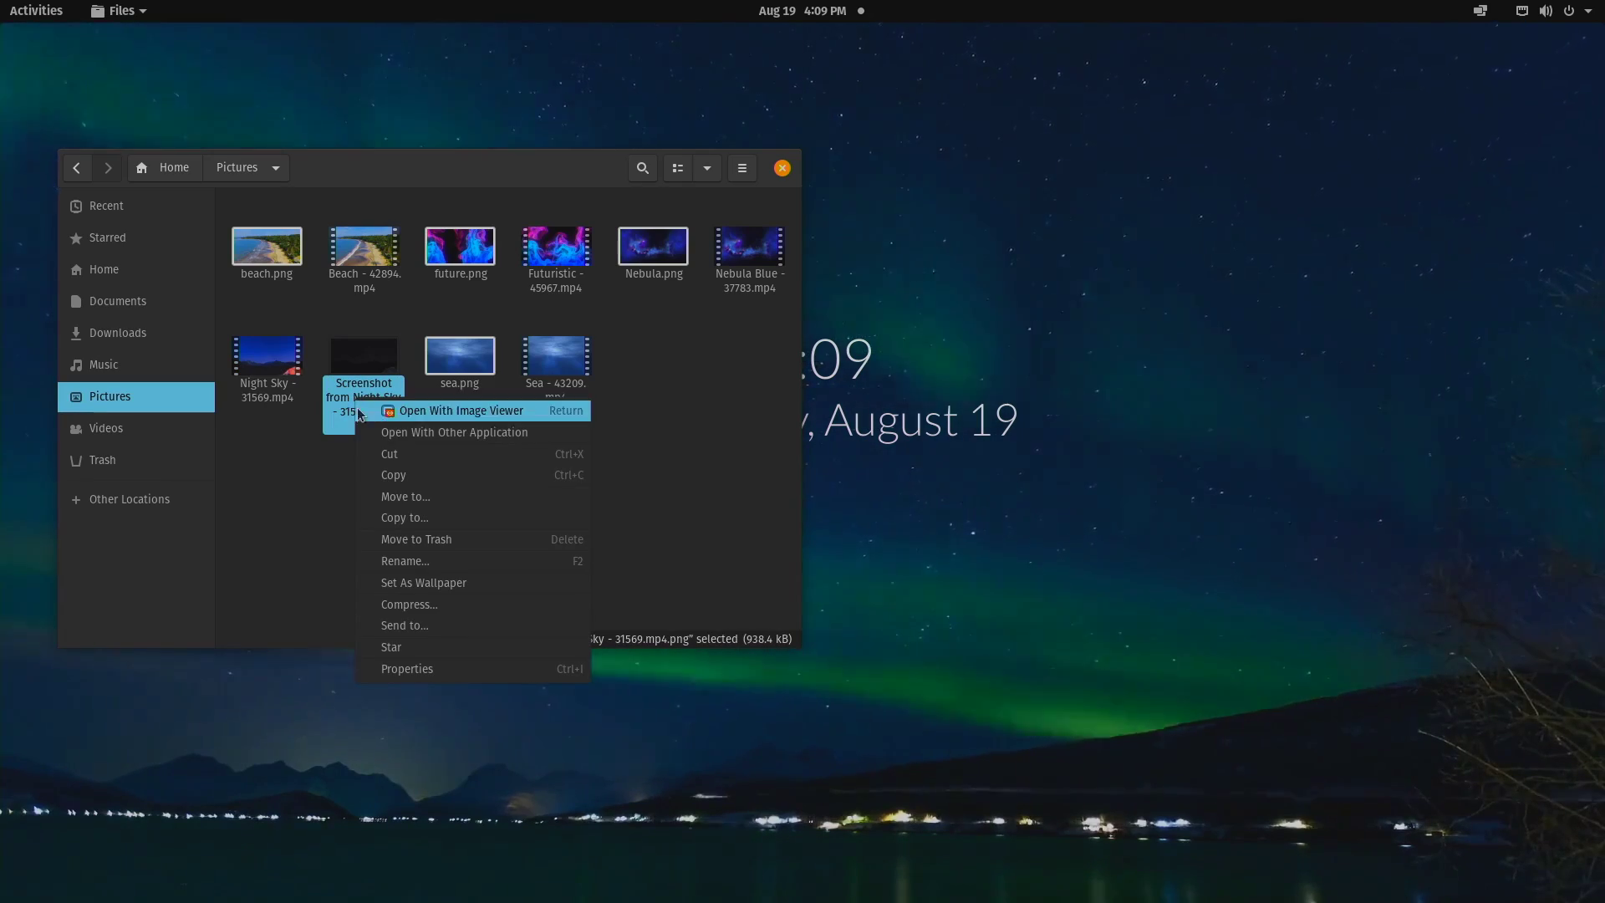
click(387, 561)
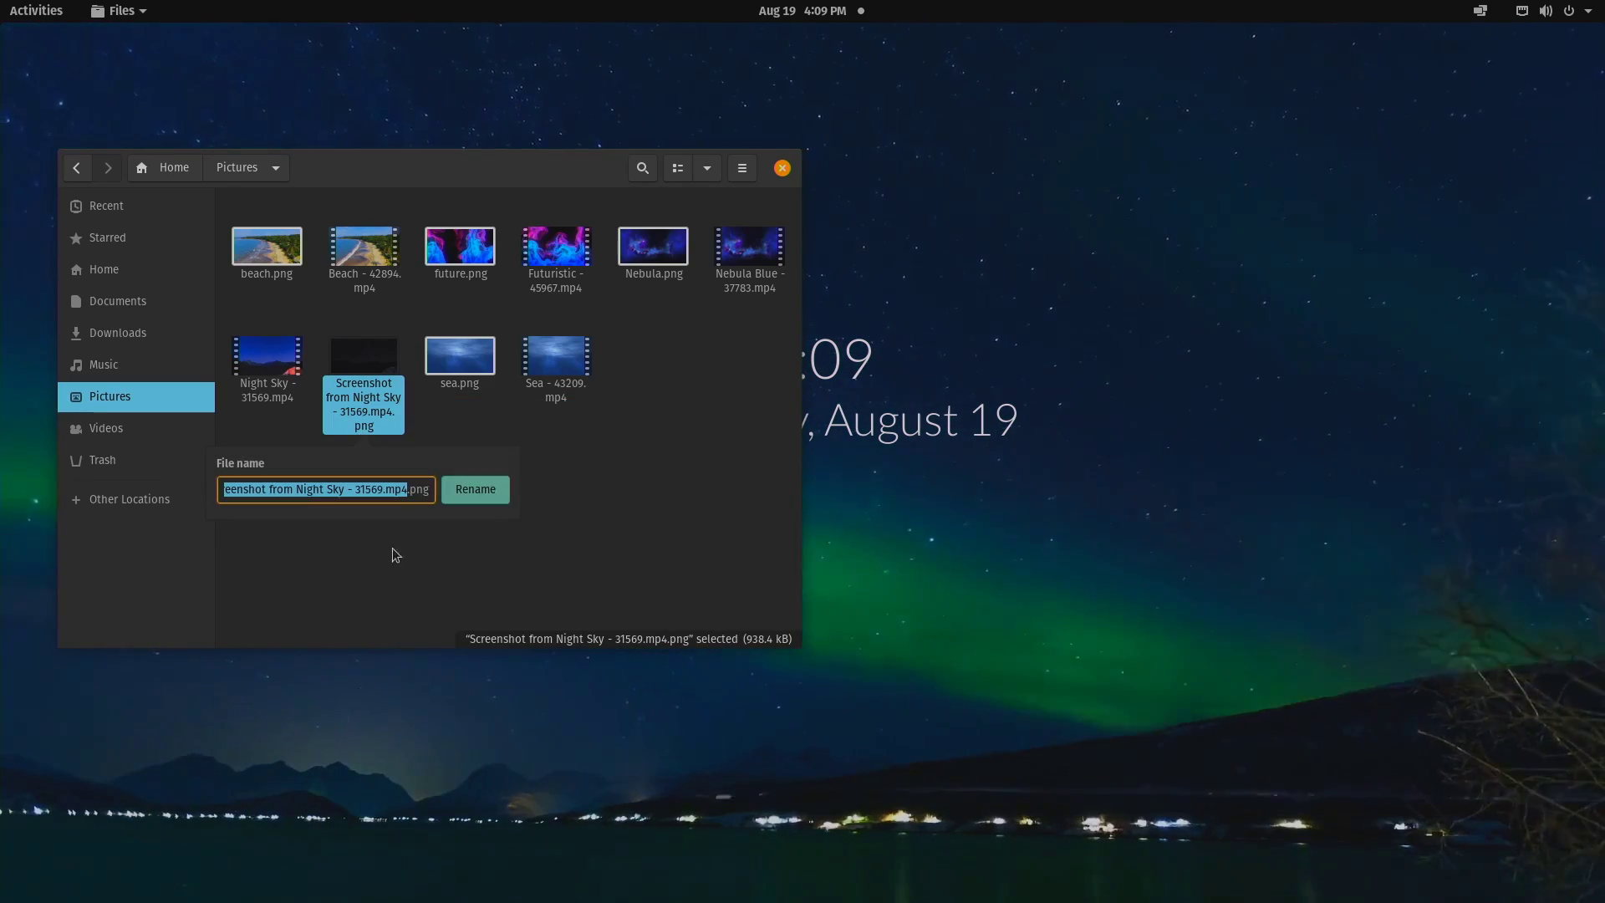
text(nightsky)
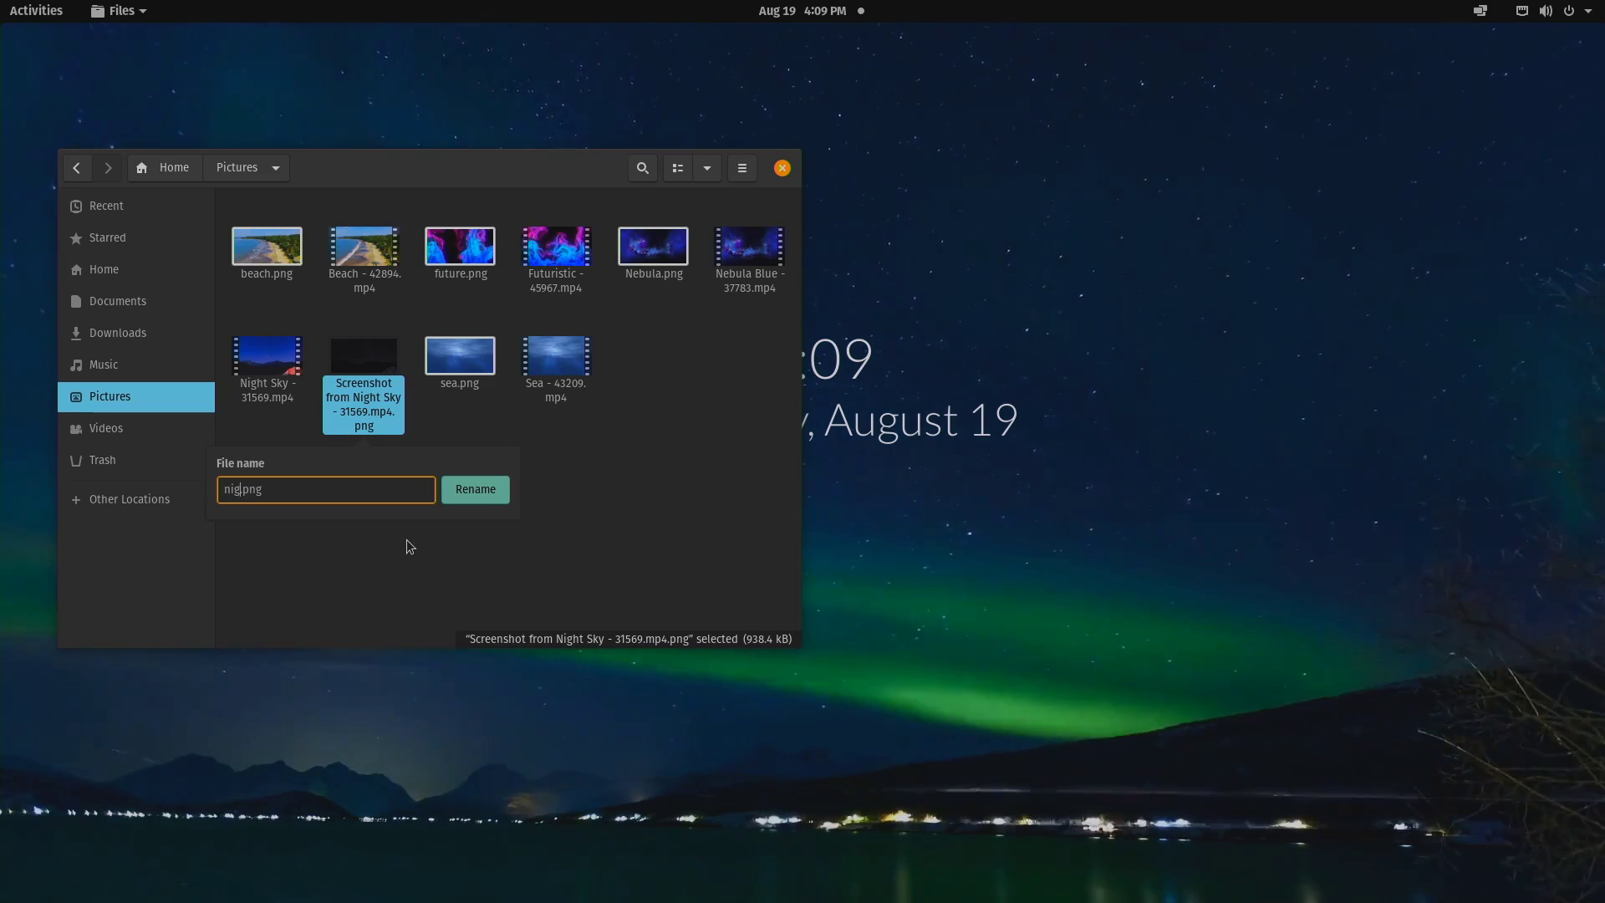
key(Return)
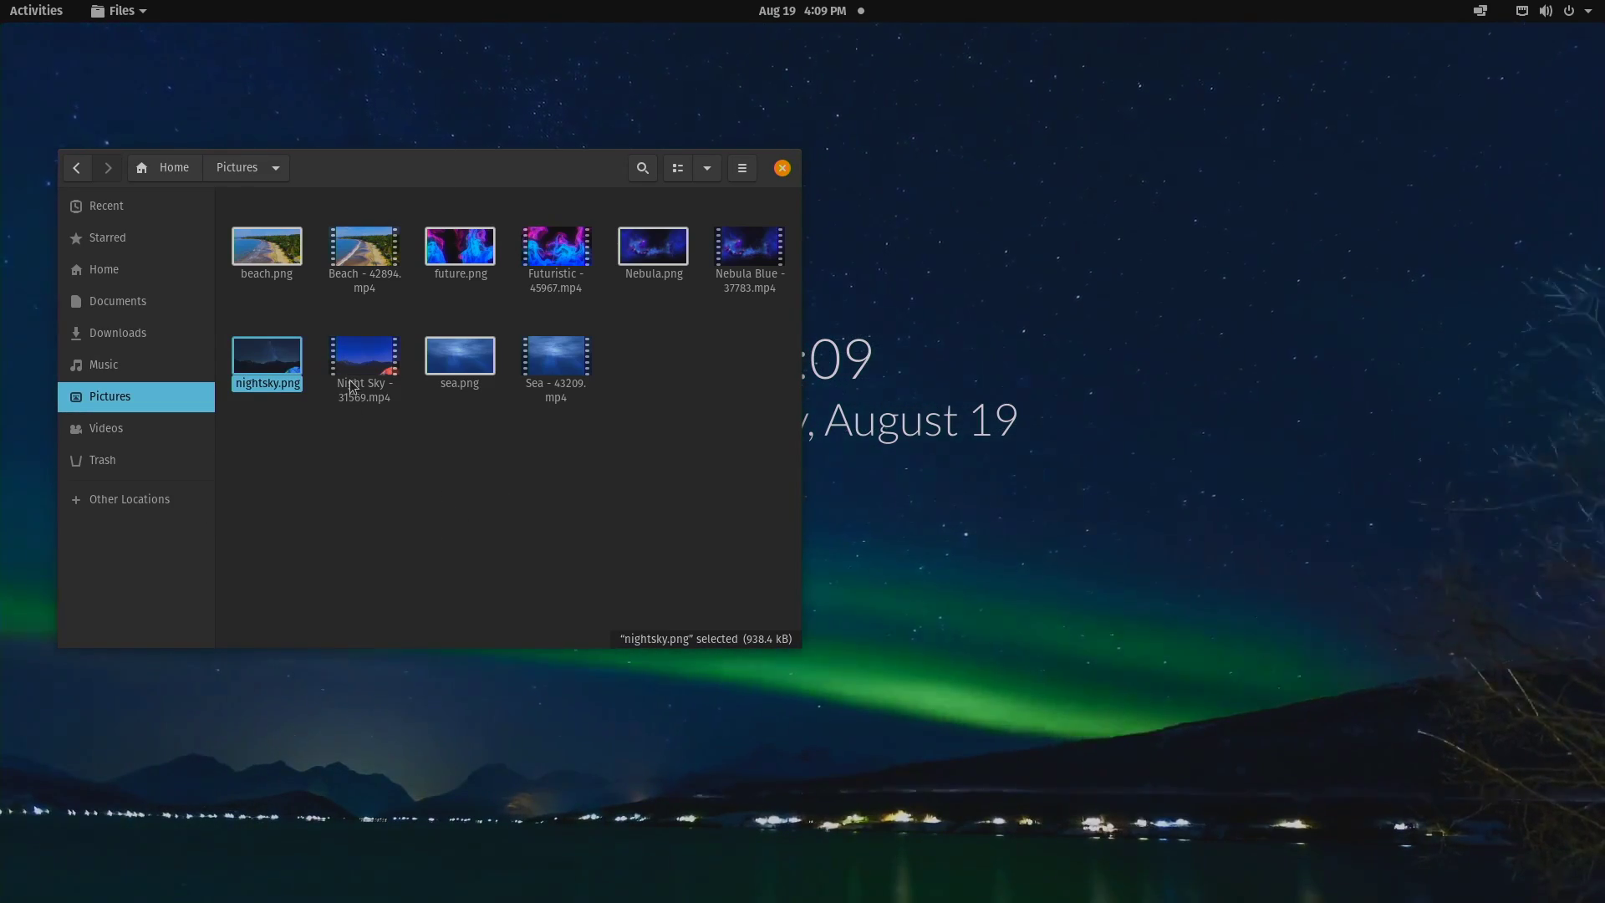
- Launch Komorebi's Wallpaper Creator and name the new wallpaper "Night Sky"
click(25, 10)
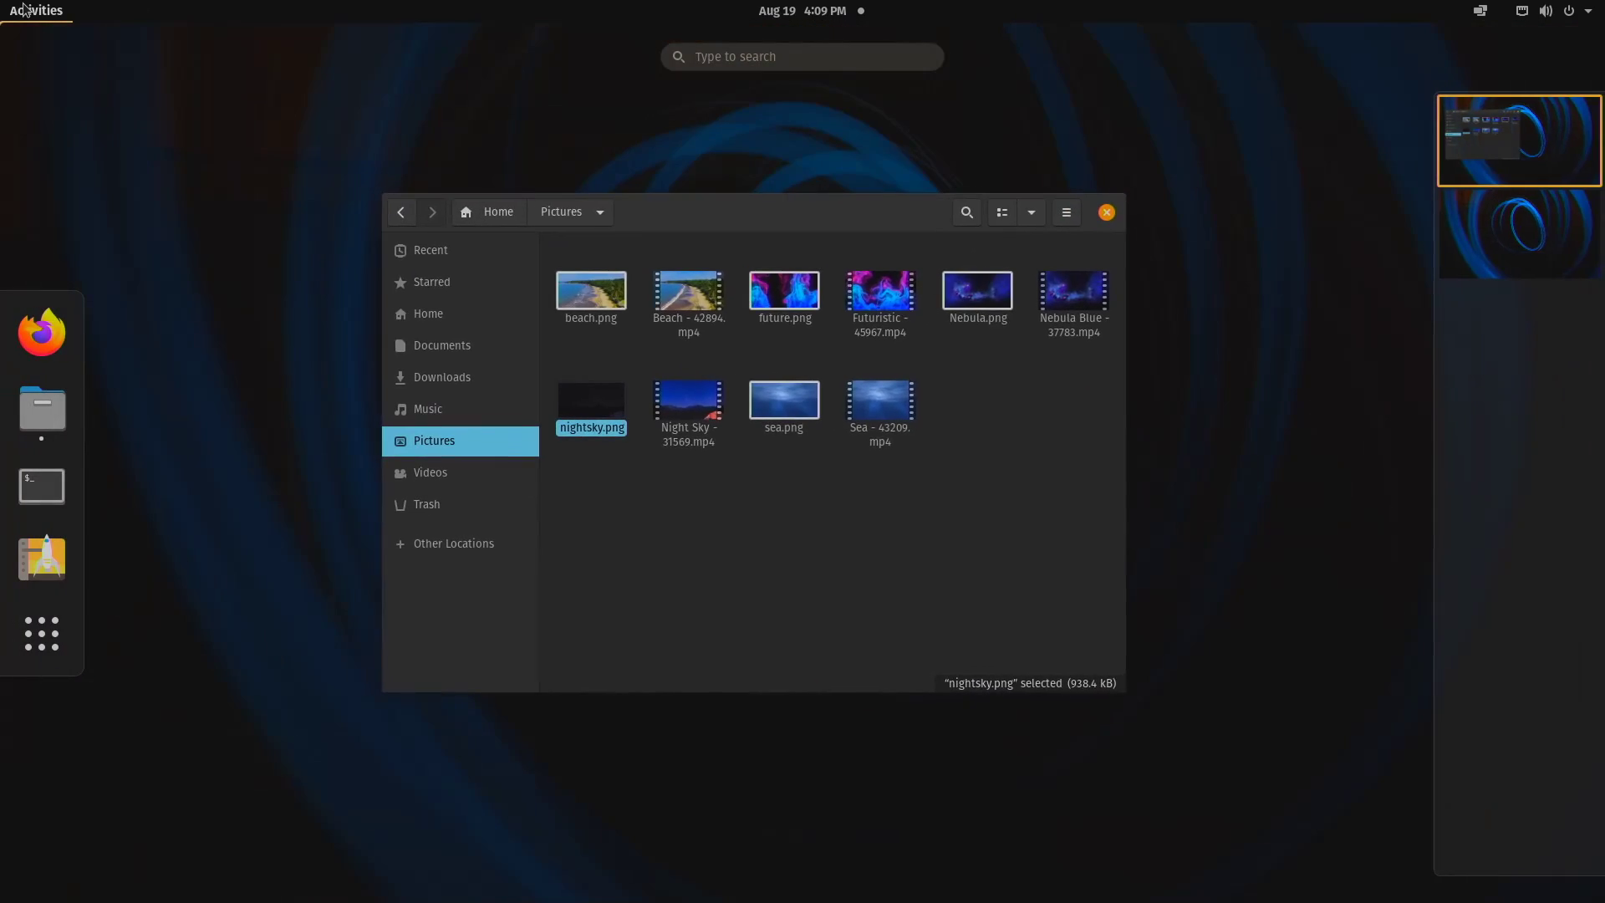
click(37, 639)
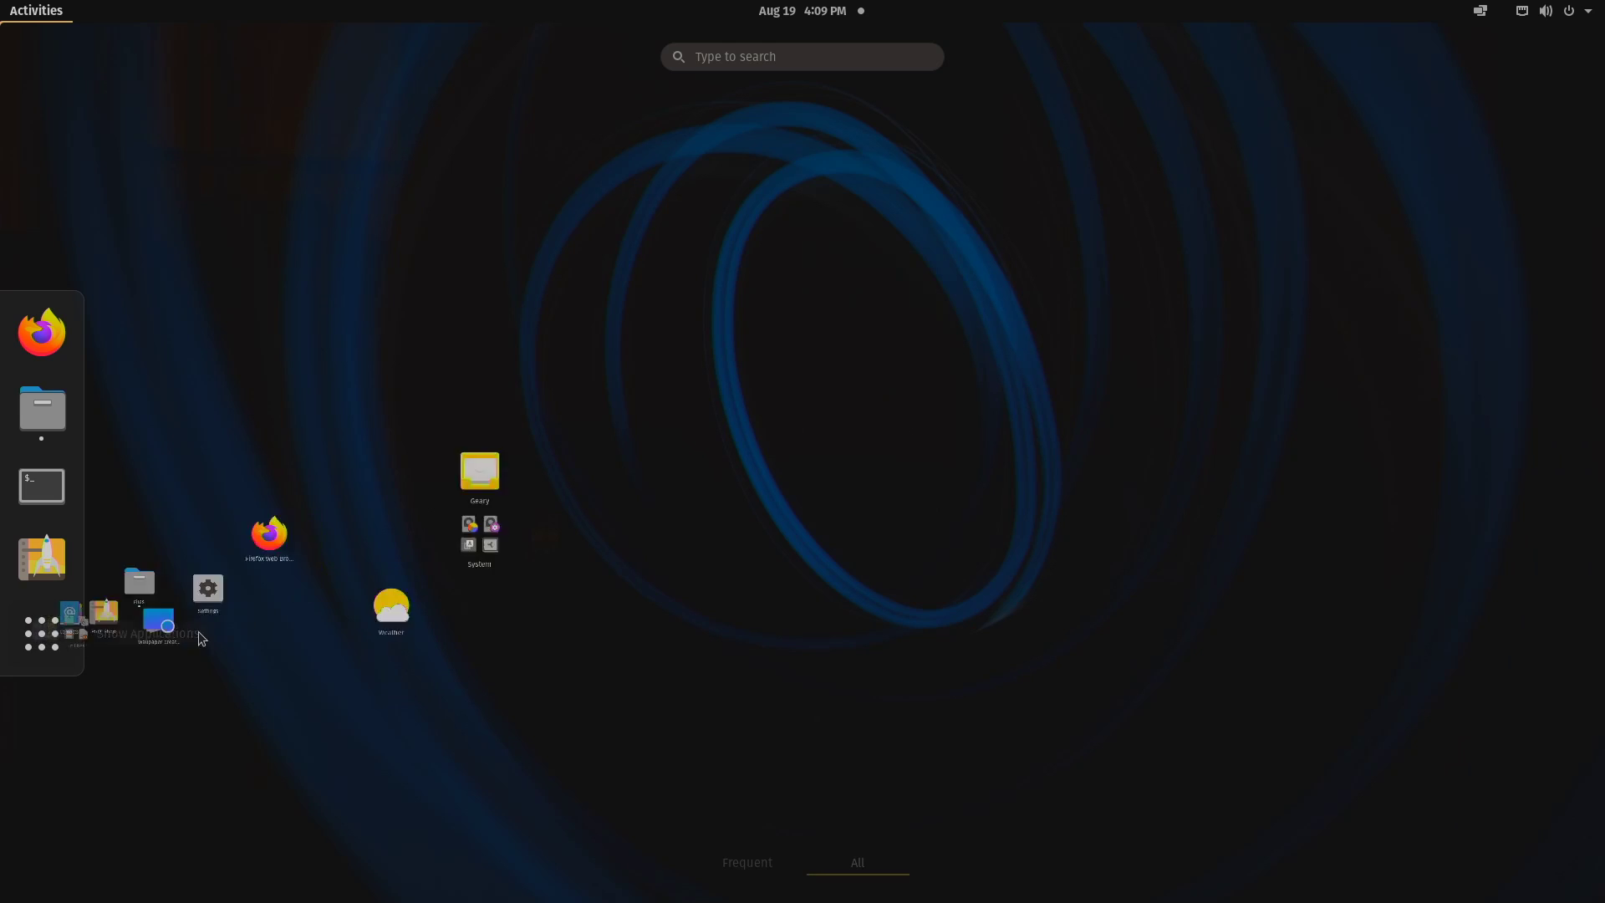
click(1058, 545)
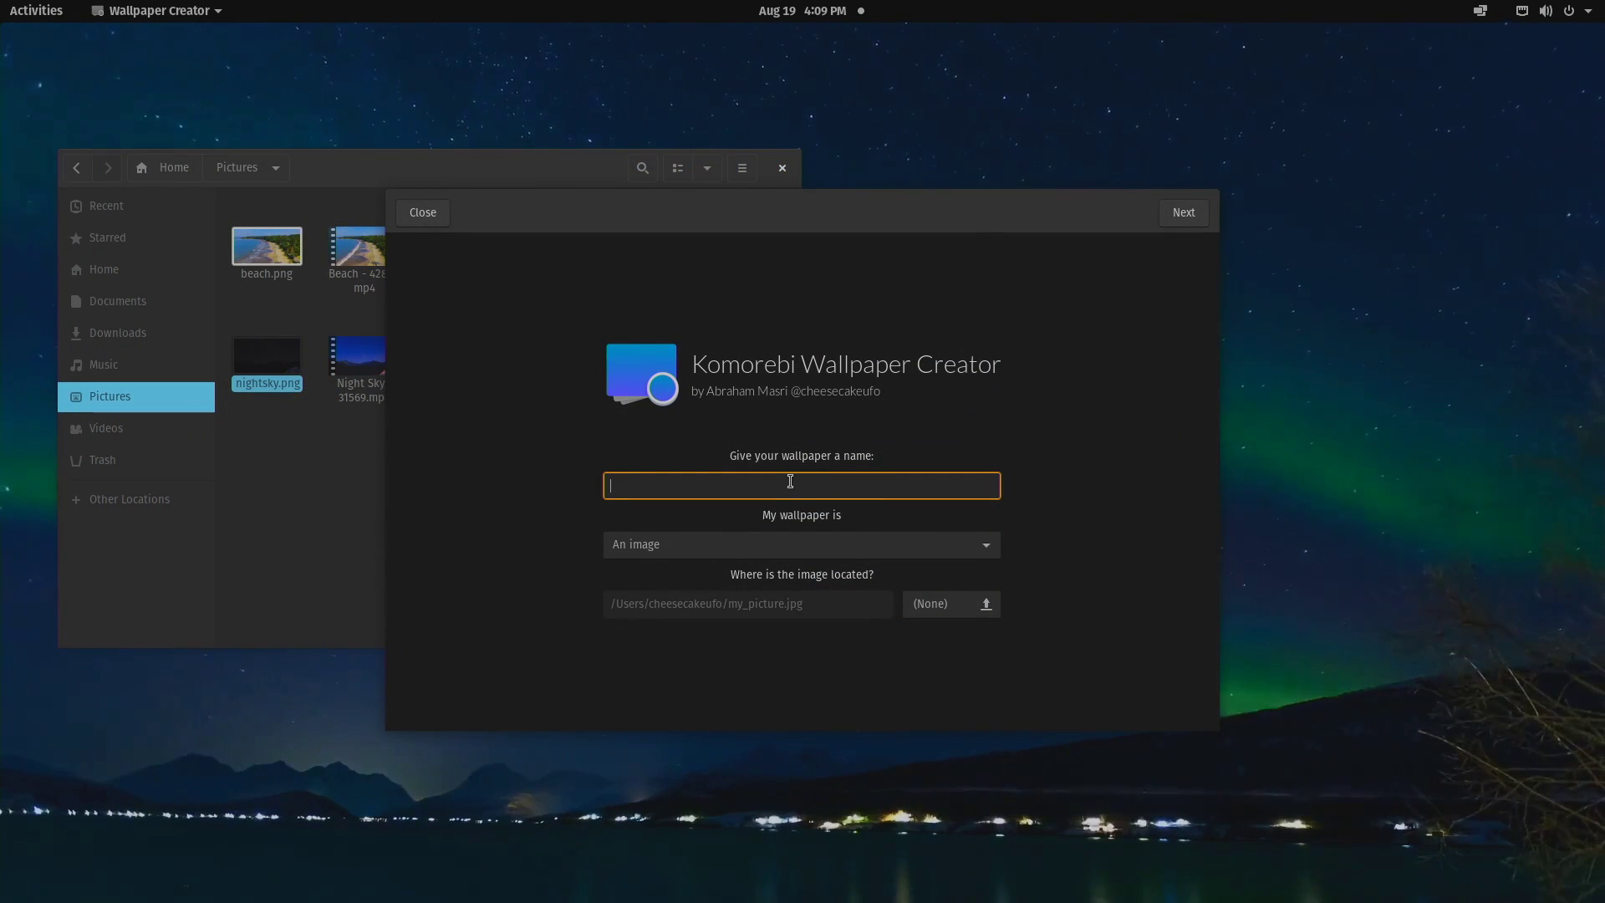
text(night)
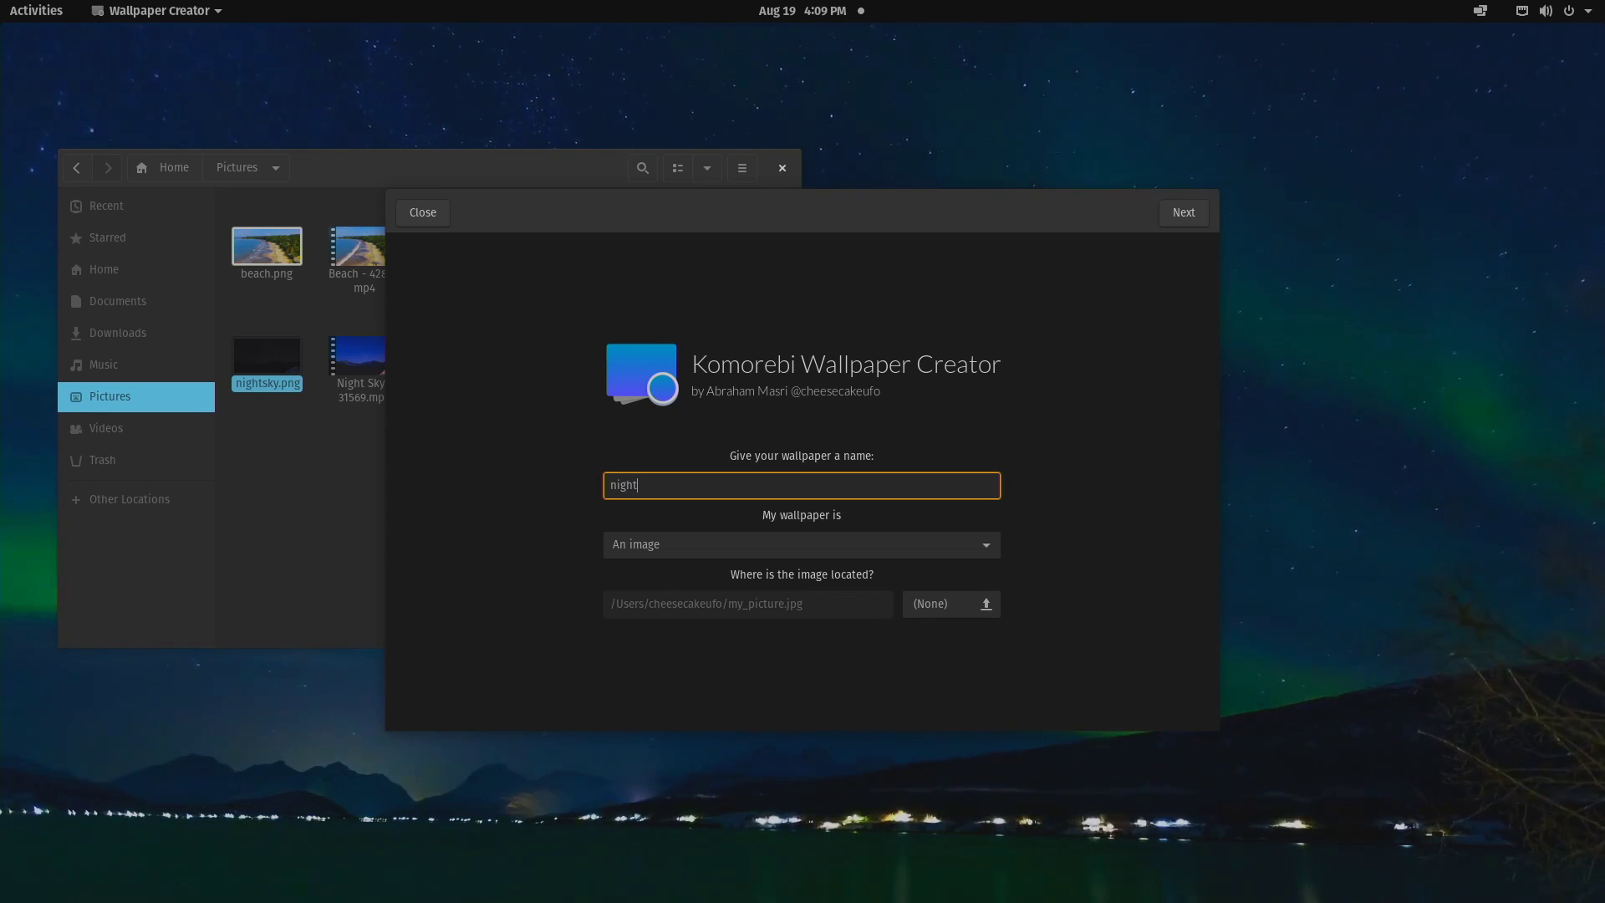
key(BackSpace)
key(BackSpace)
key(BackSpace)
key(BackSpace)
key(BackSpace)
text(Night Sky)
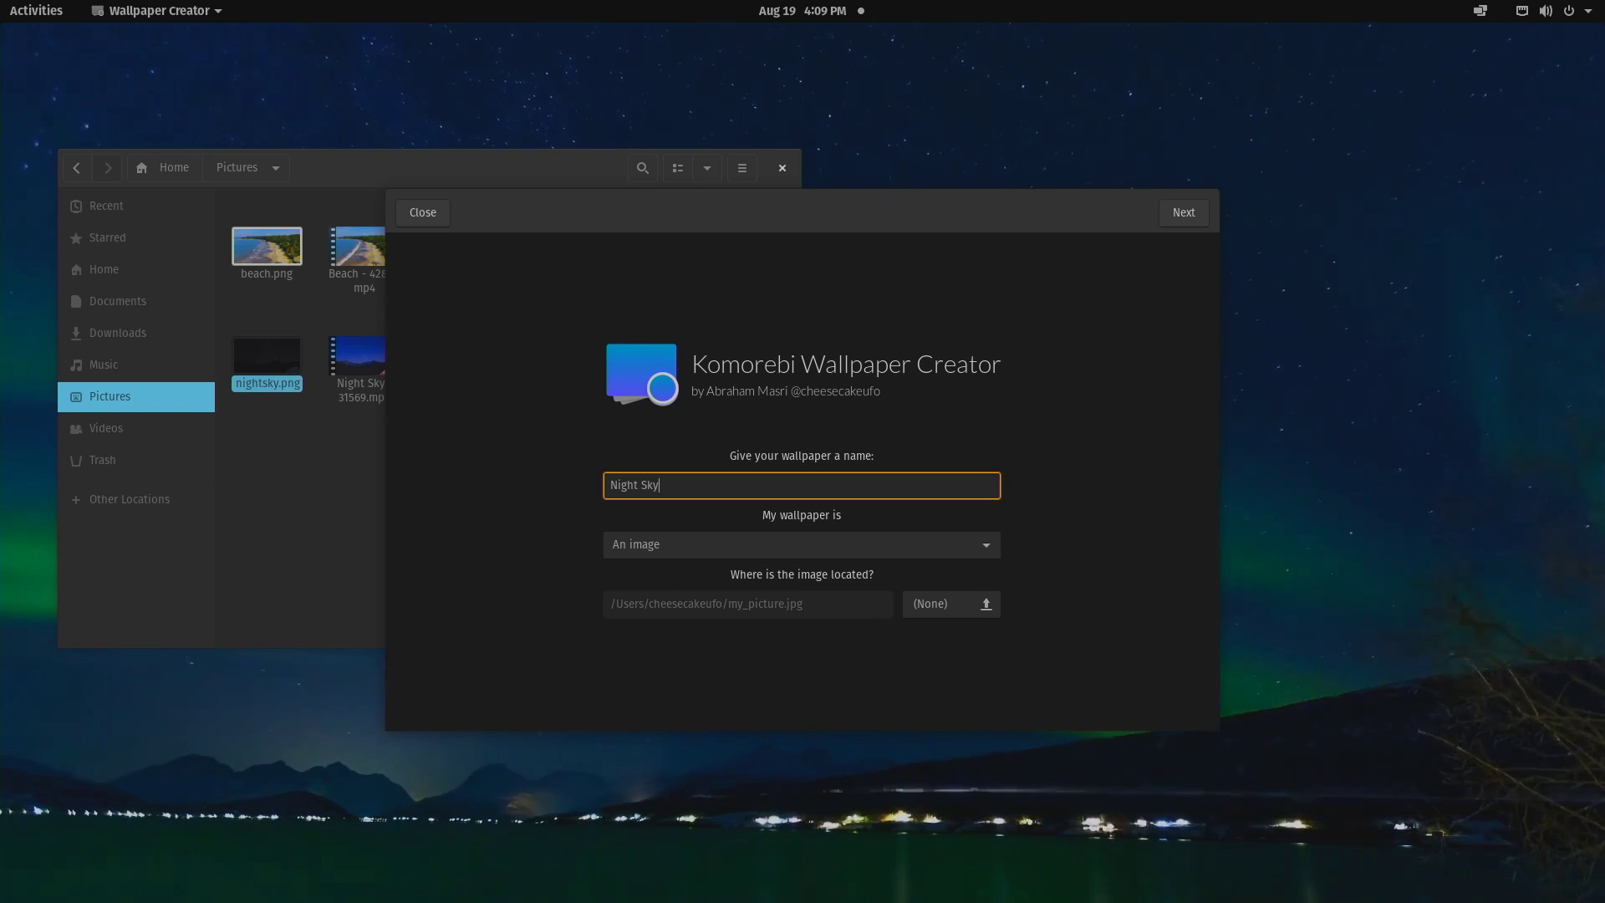
- Set the wallpaper type to a video and choose "Night Sky - 31569.mp4" from Pictures as its video file
click(911, 540)
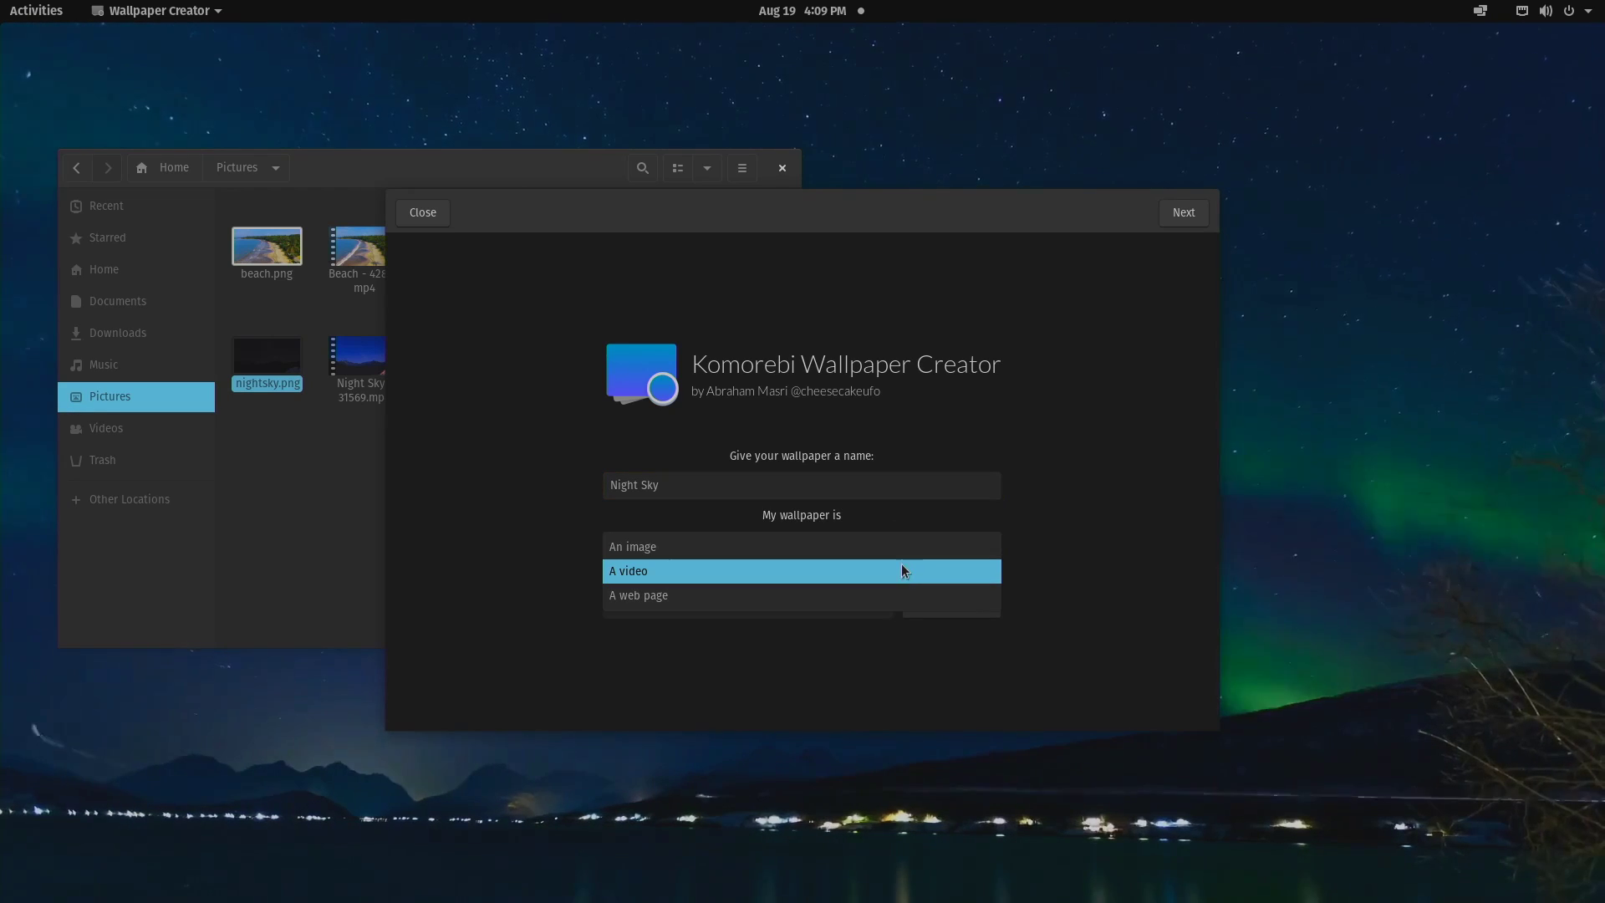
click(895, 570)
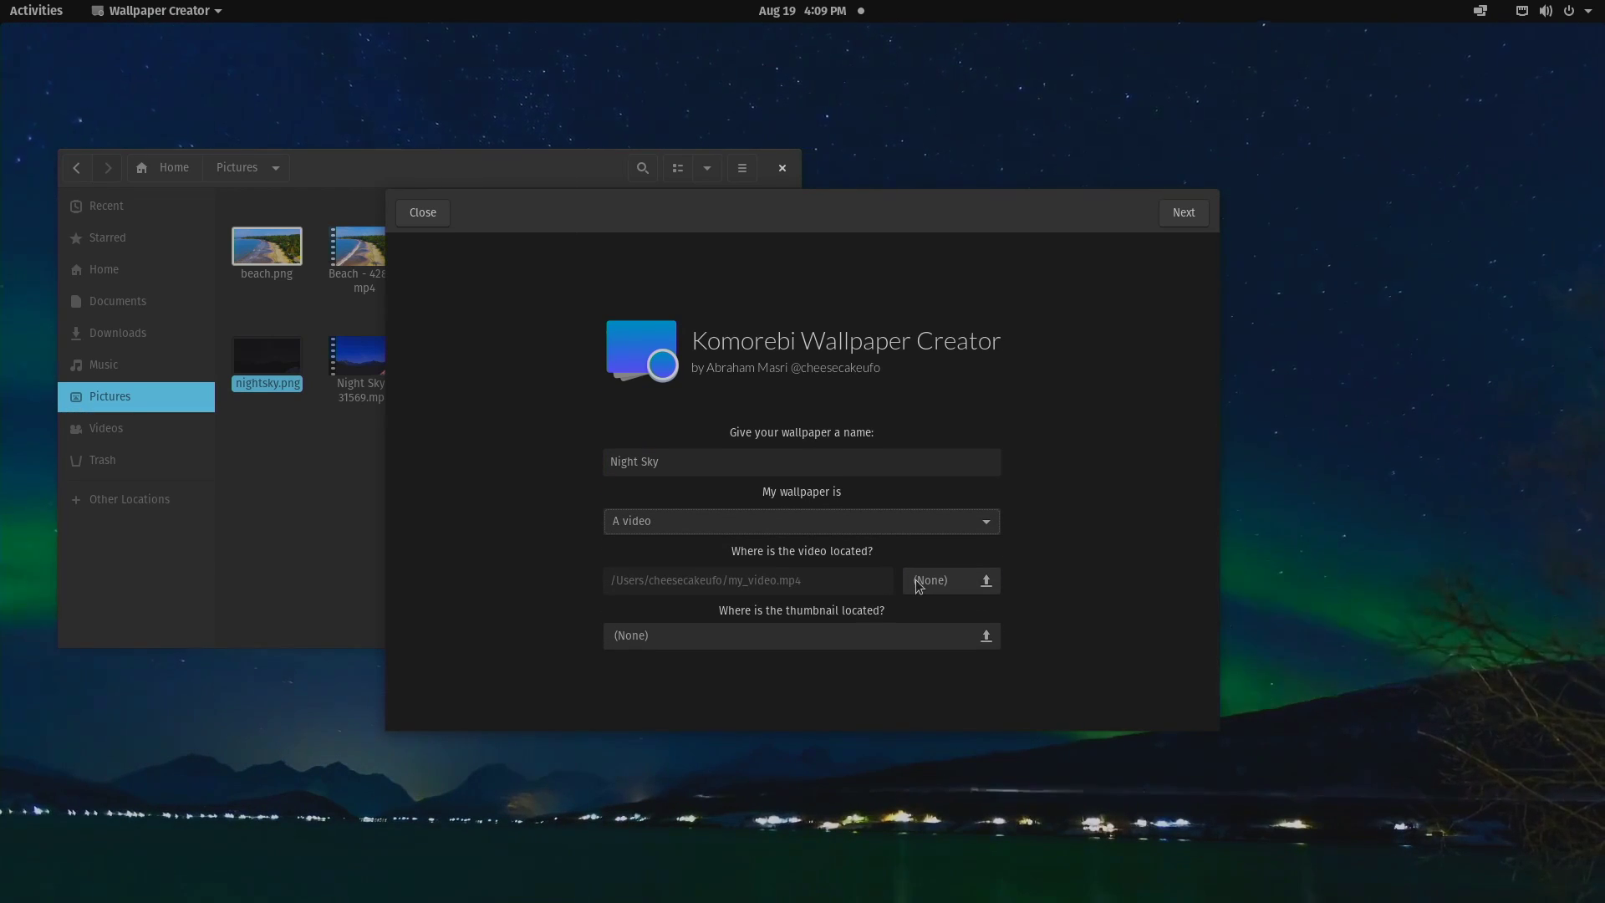
click(936, 583)
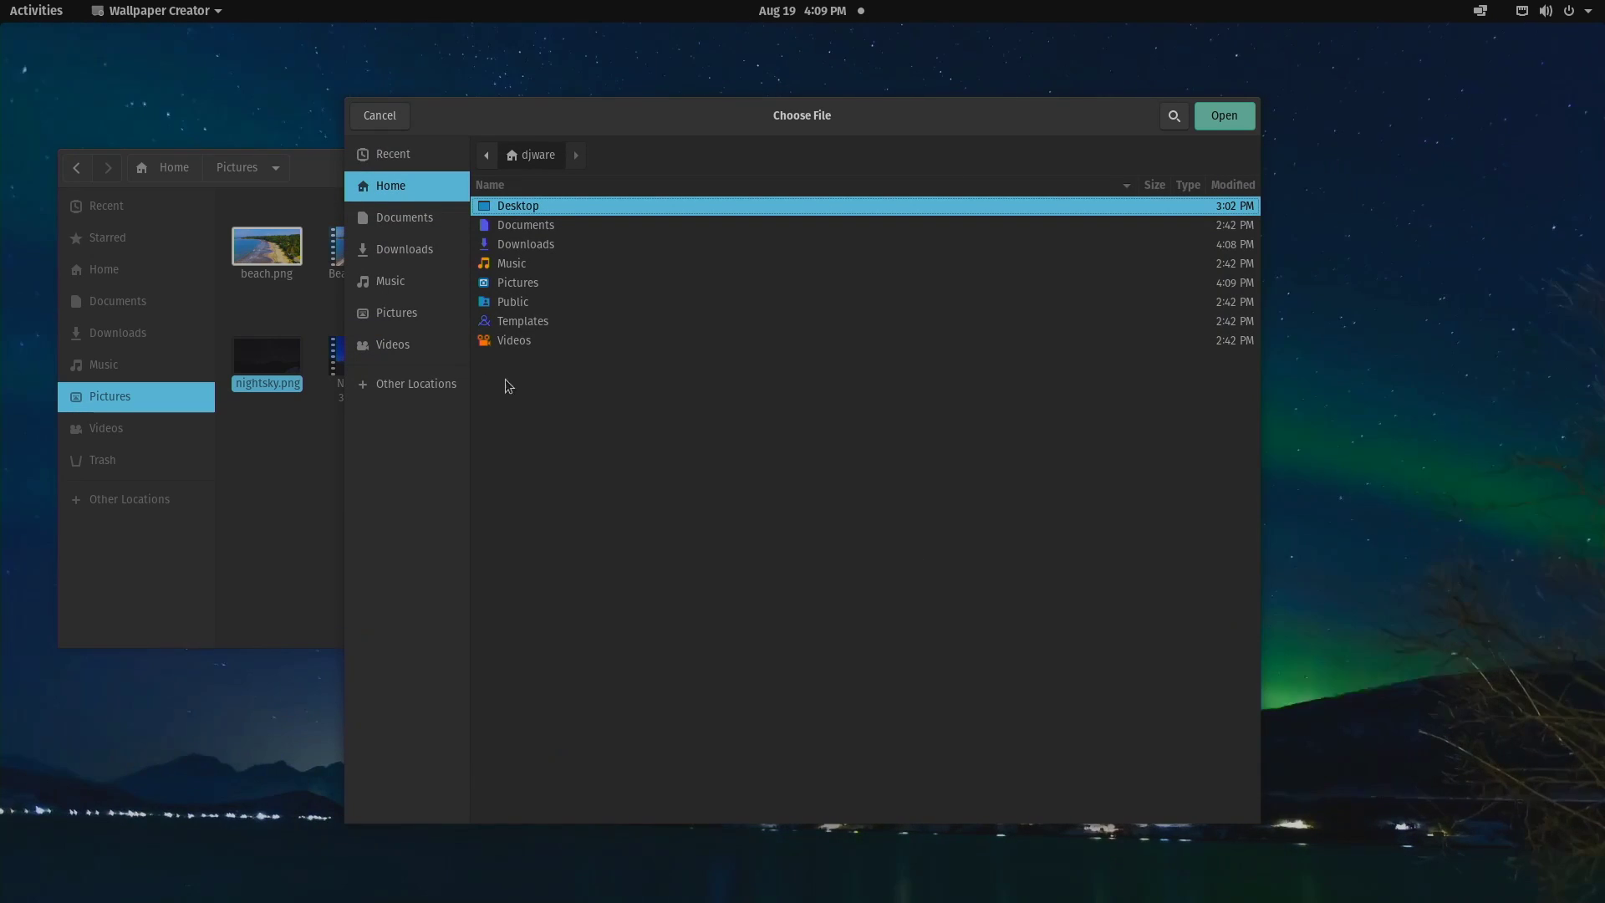
click(365, 319)
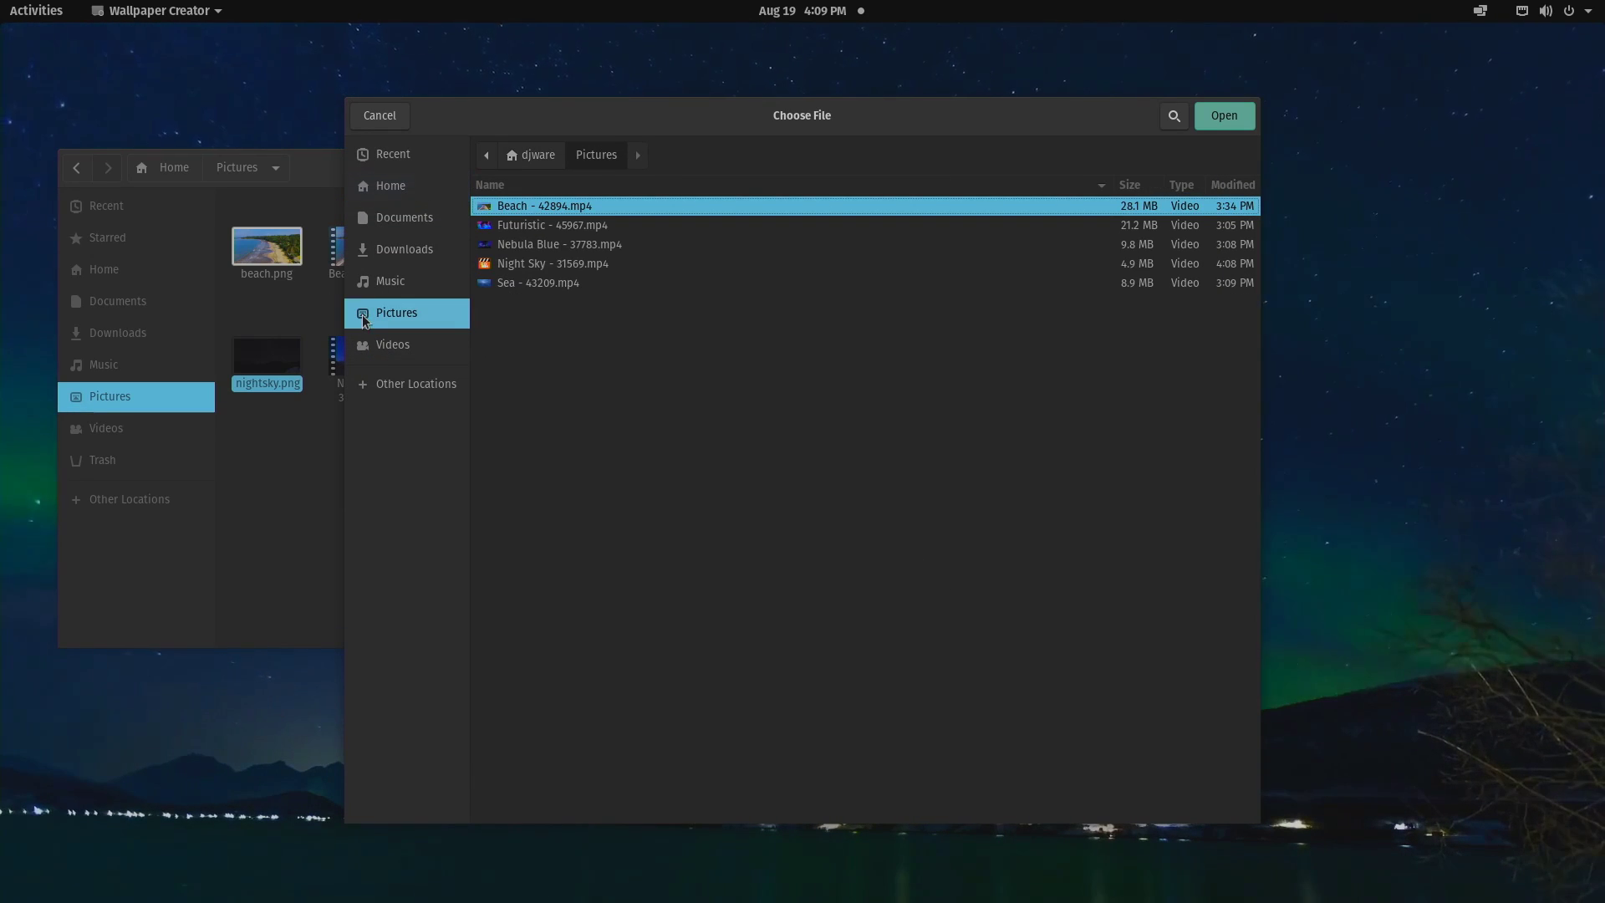
click(523, 263)
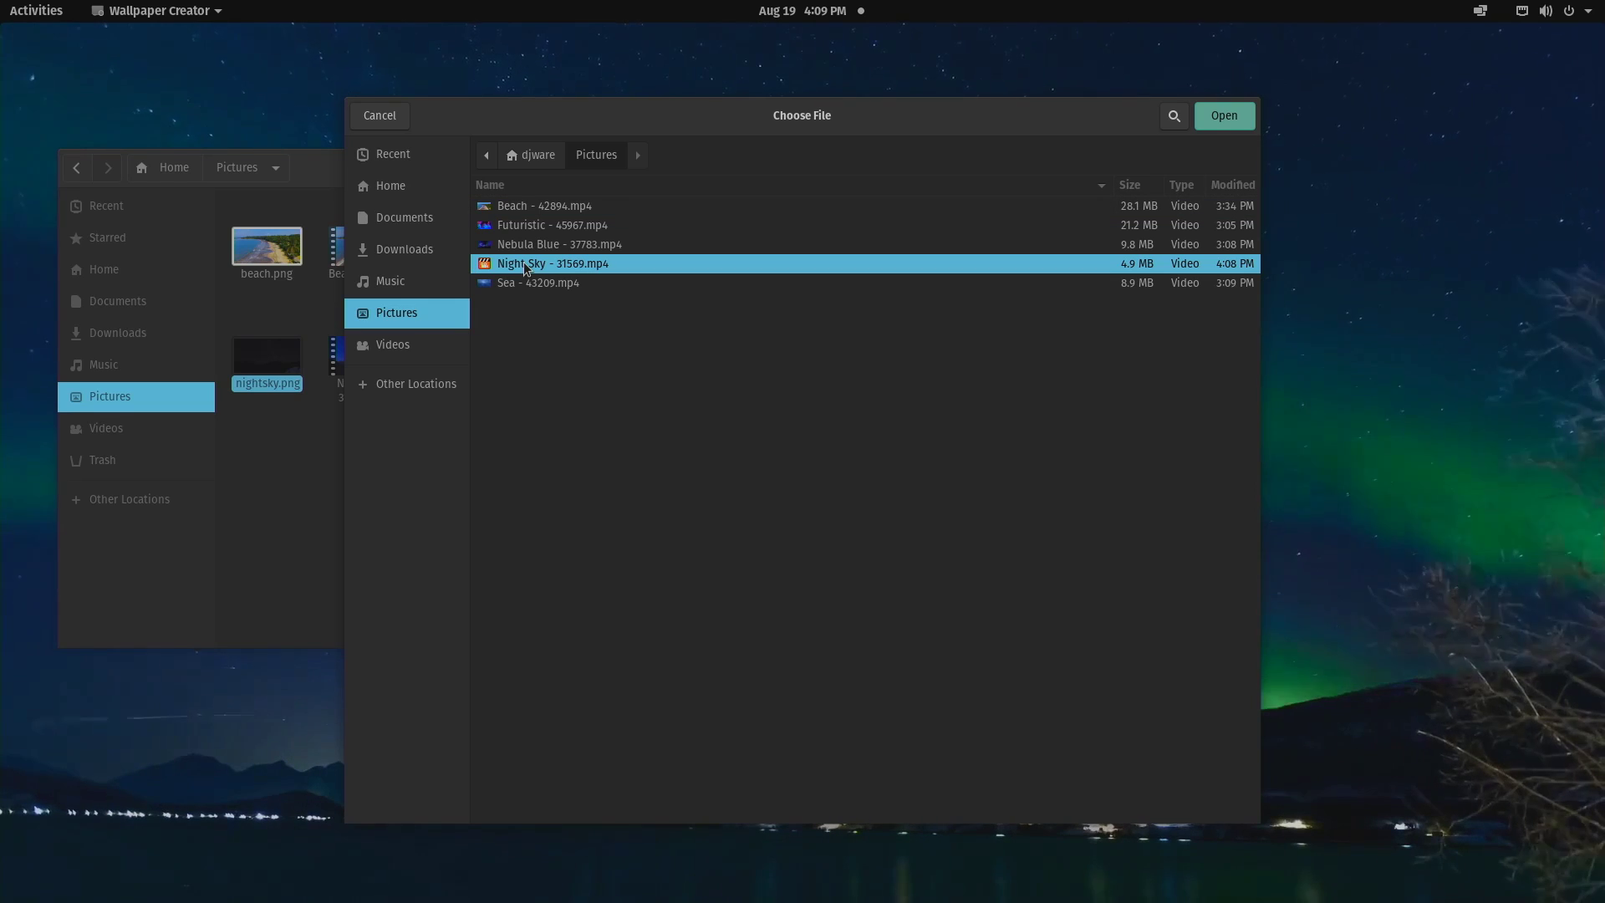
click(1212, 114)
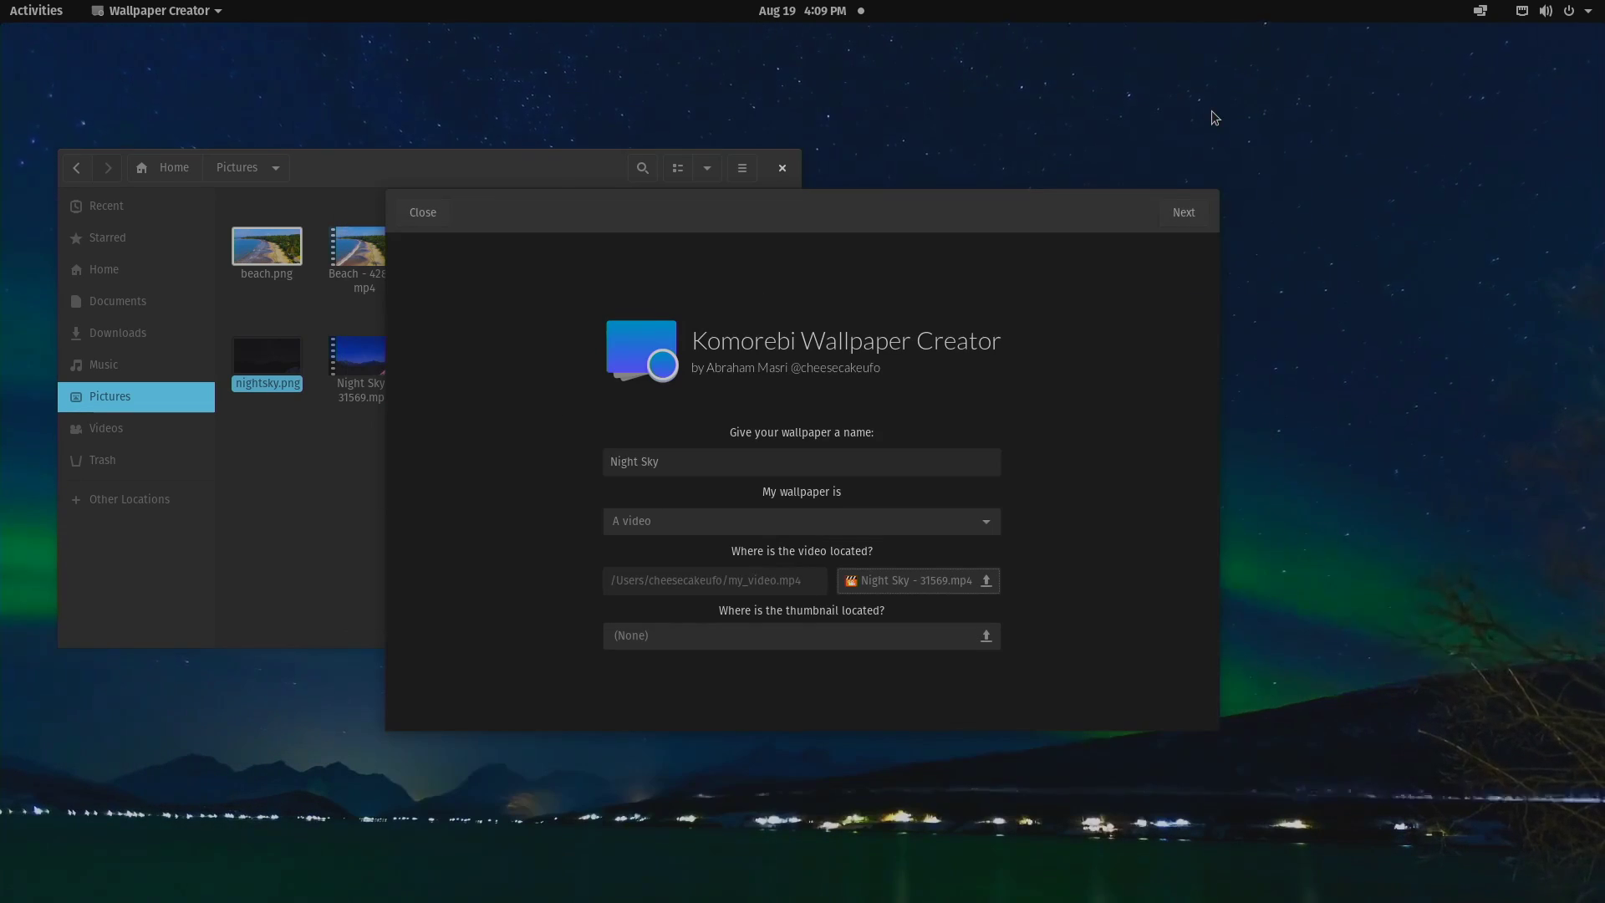
- Choose nightsky.png from the Pictures folder as the new wallpaper's thumbnail
click(936, 637)
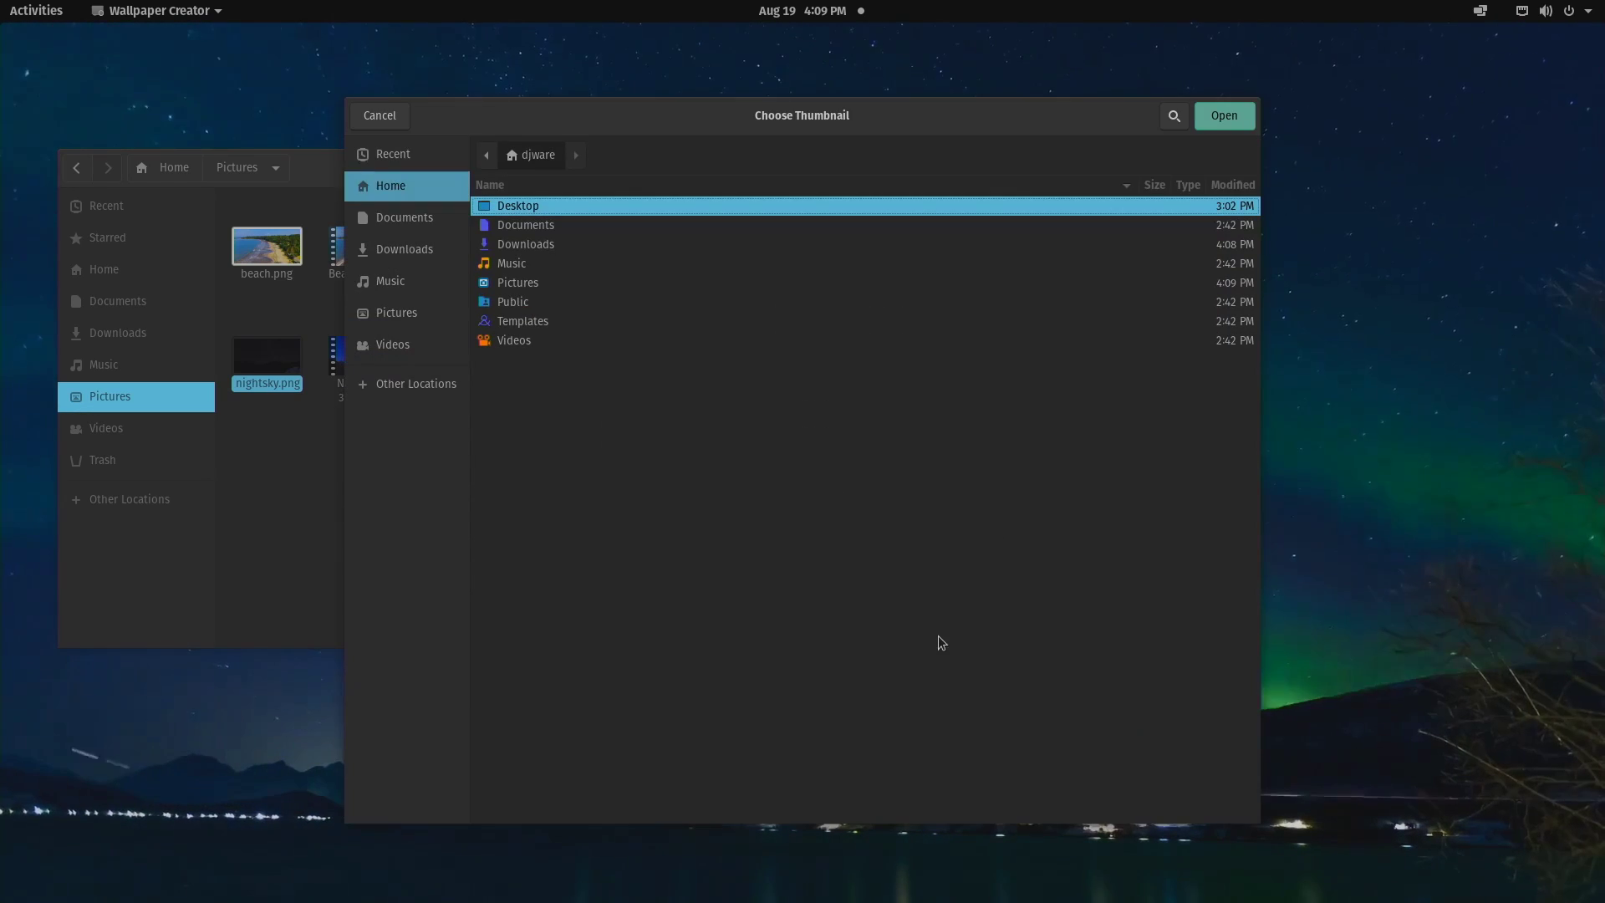
click(410, 312)
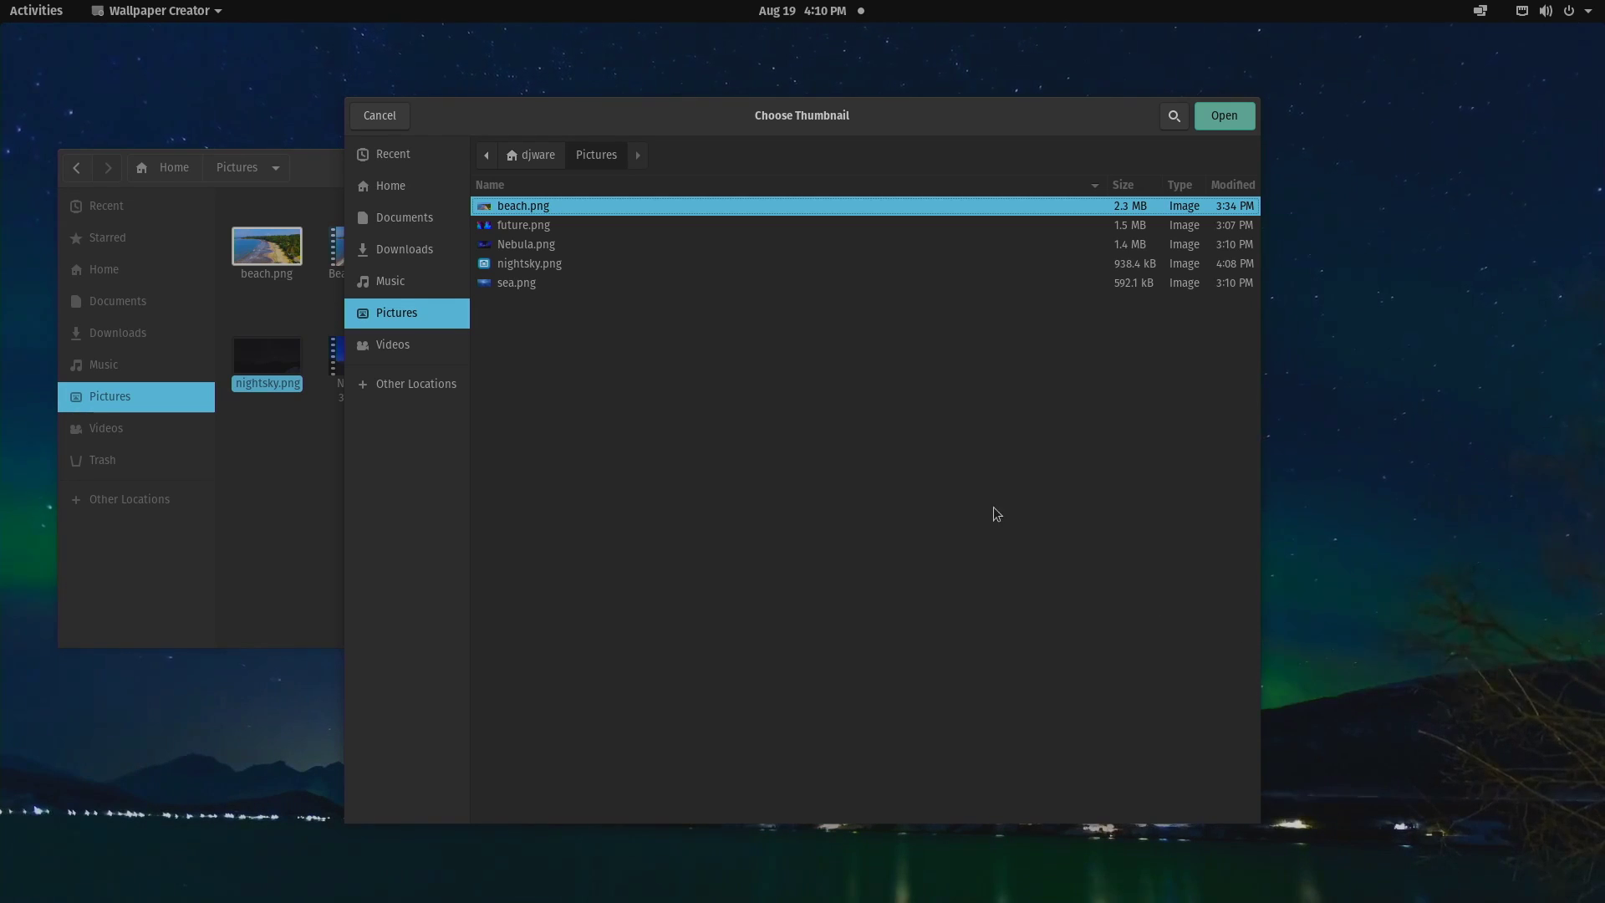
click(514, 265)
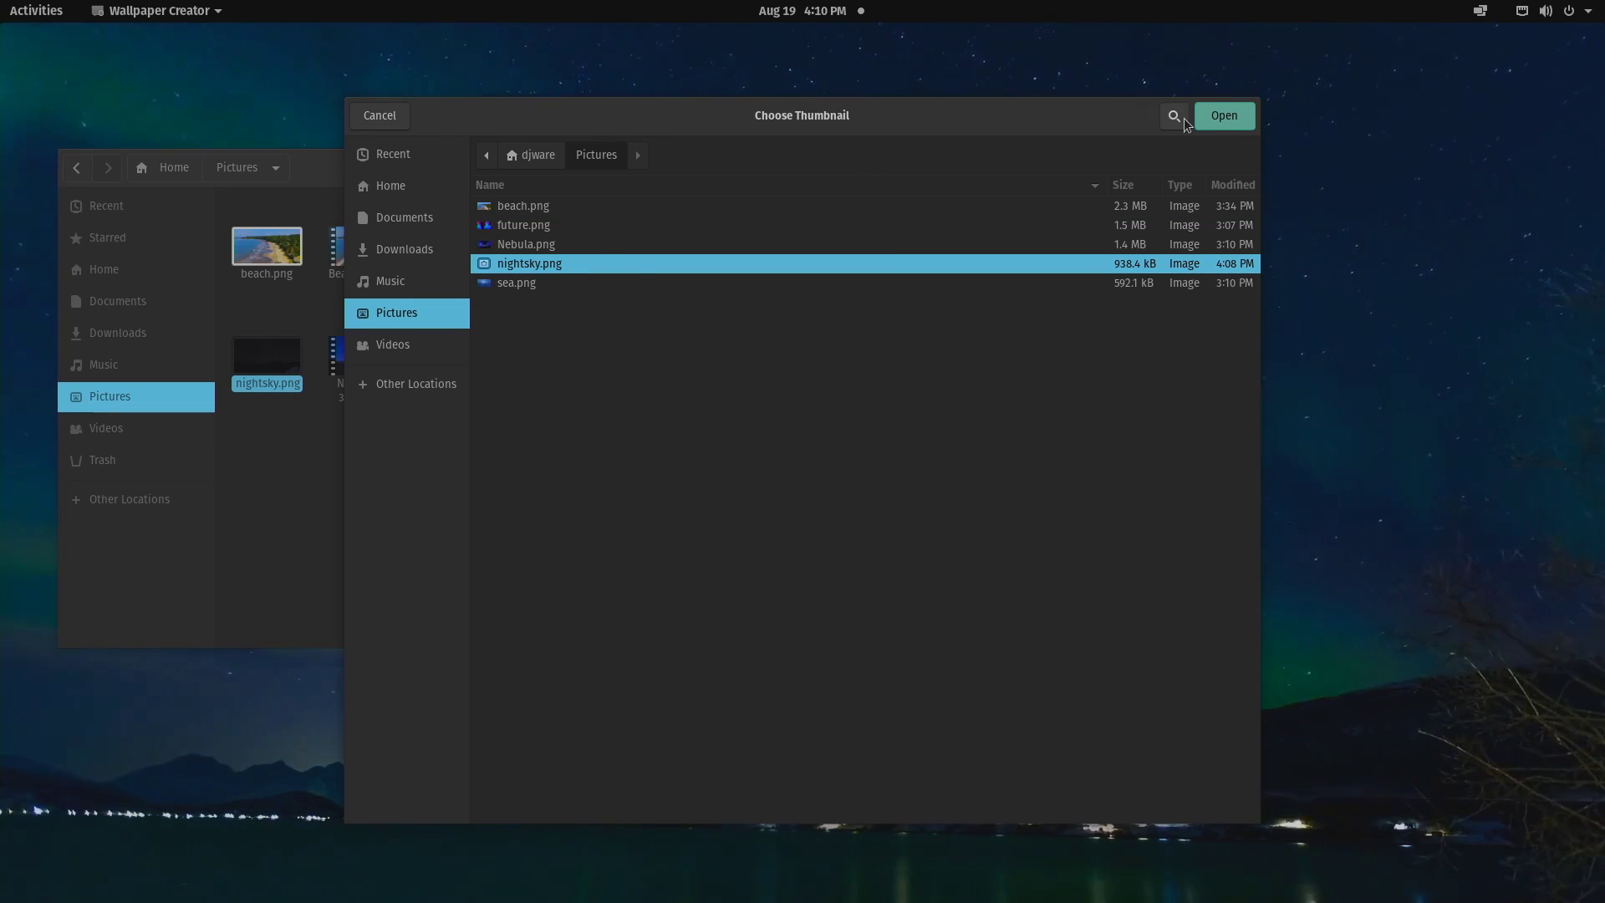
click(1225, 116)
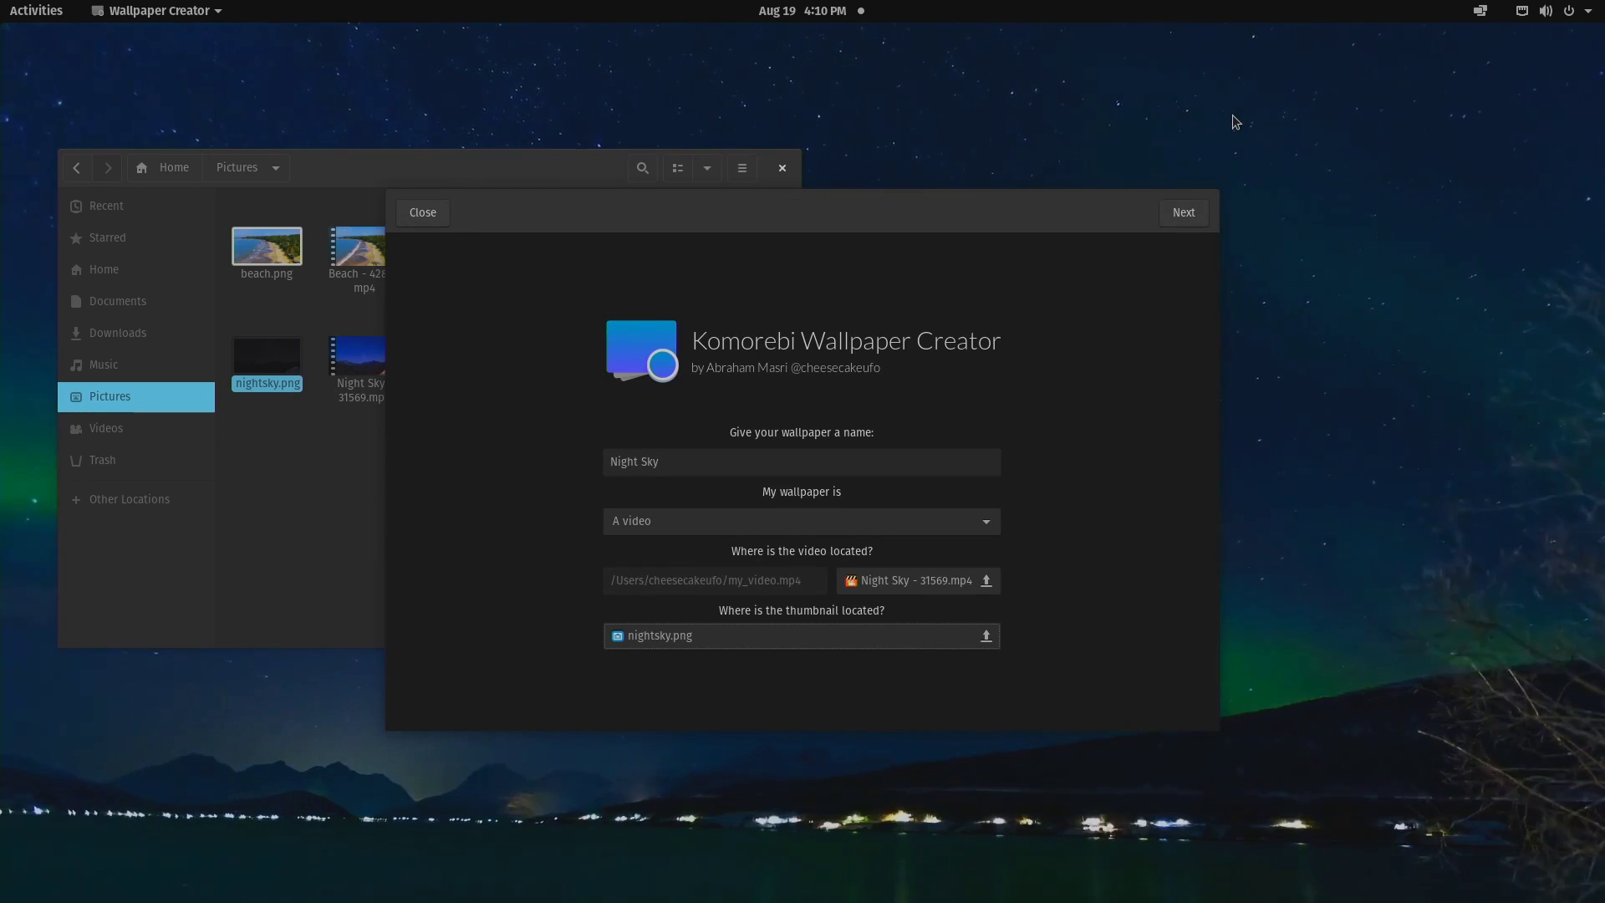
- Continue to the date and time options, hide the date and time, and finish creating the Night Sky wallpaper
click(1187, 213)
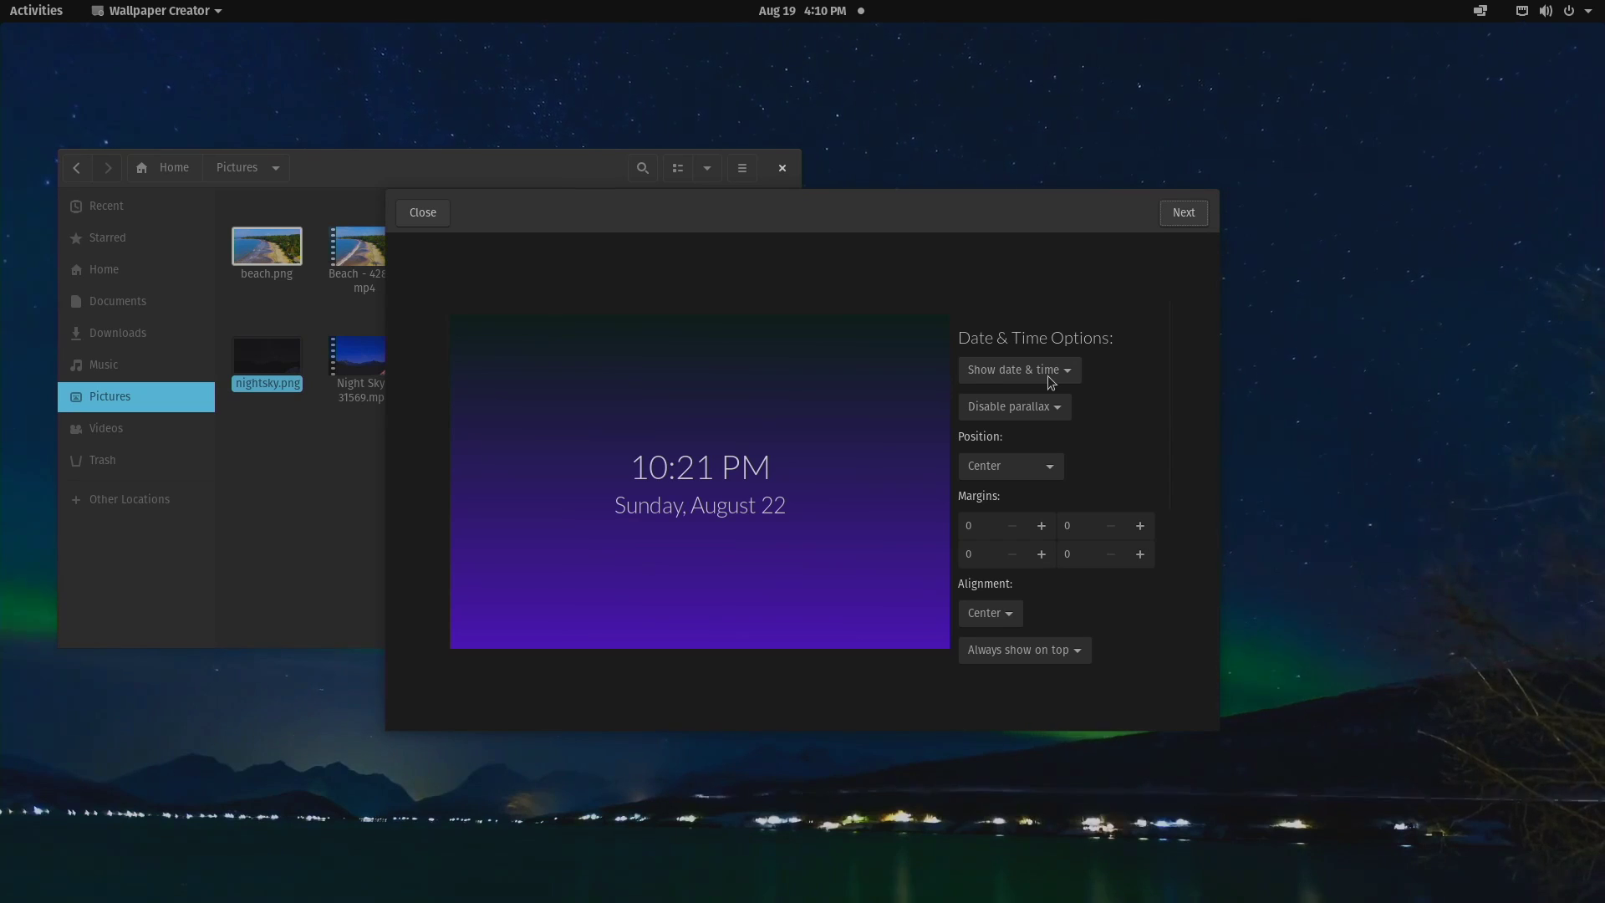
click(1047, 374)
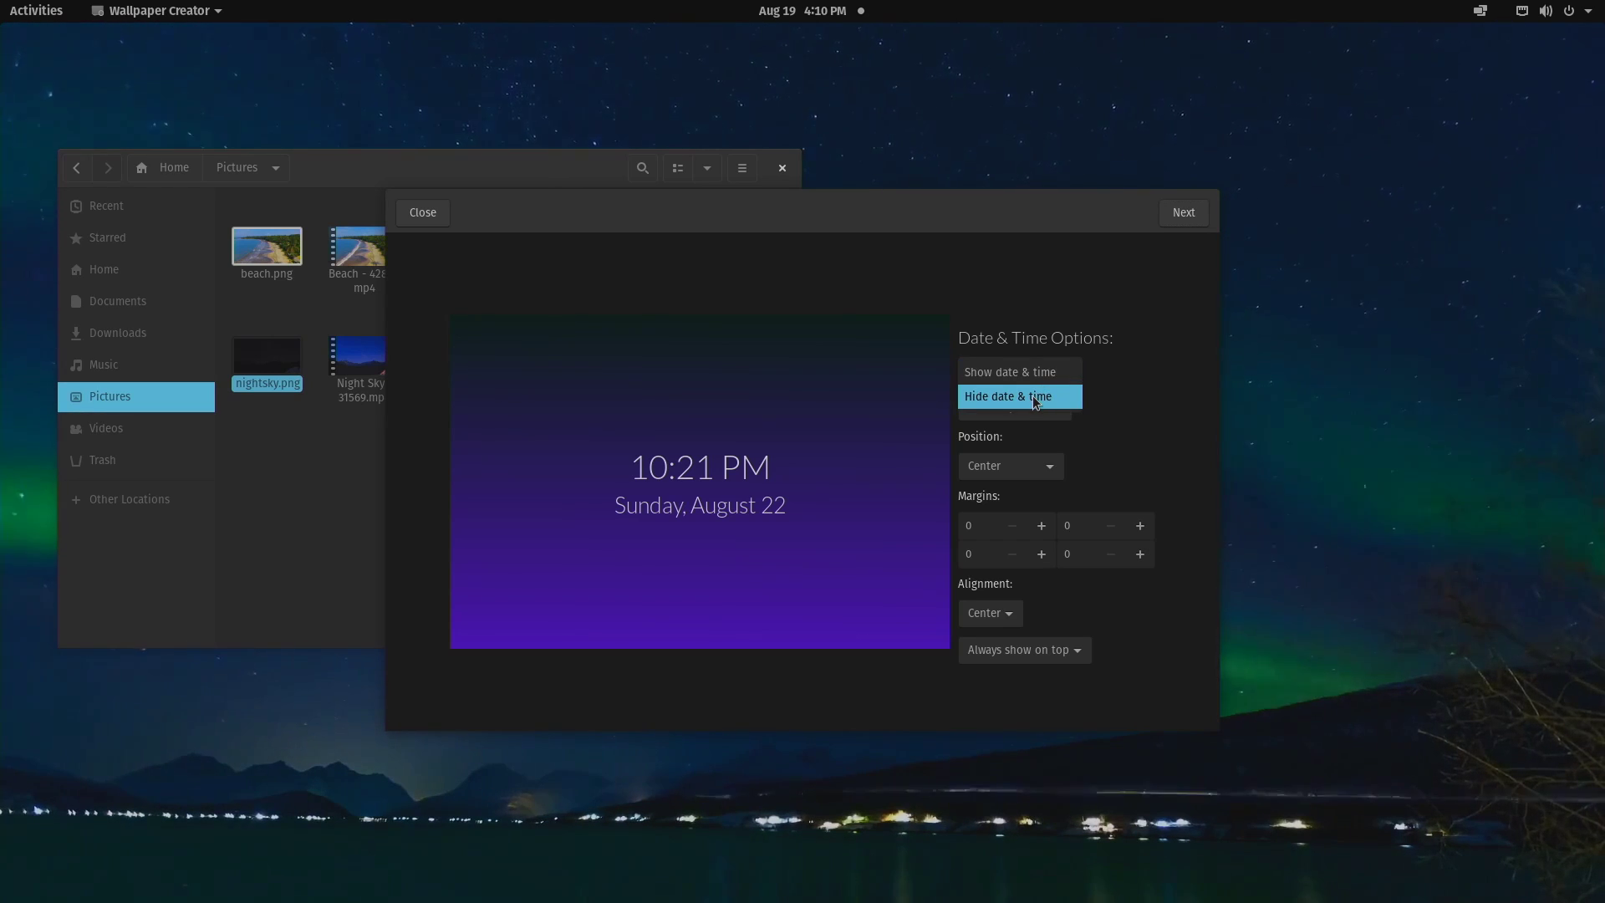
click(1035, 400)
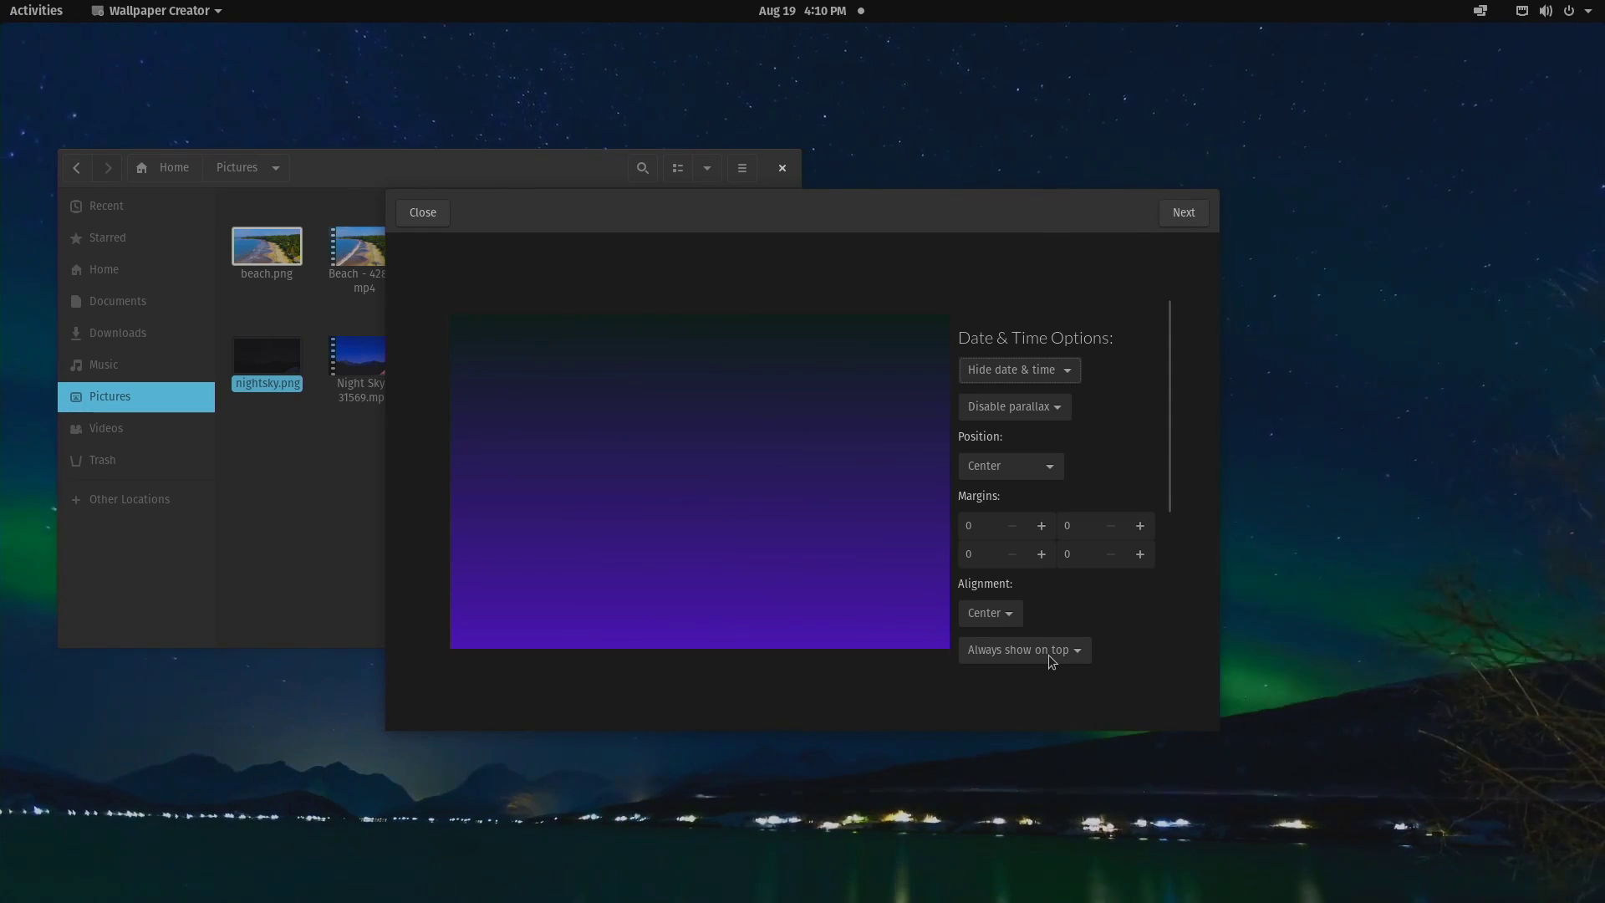
click(1194, 217)
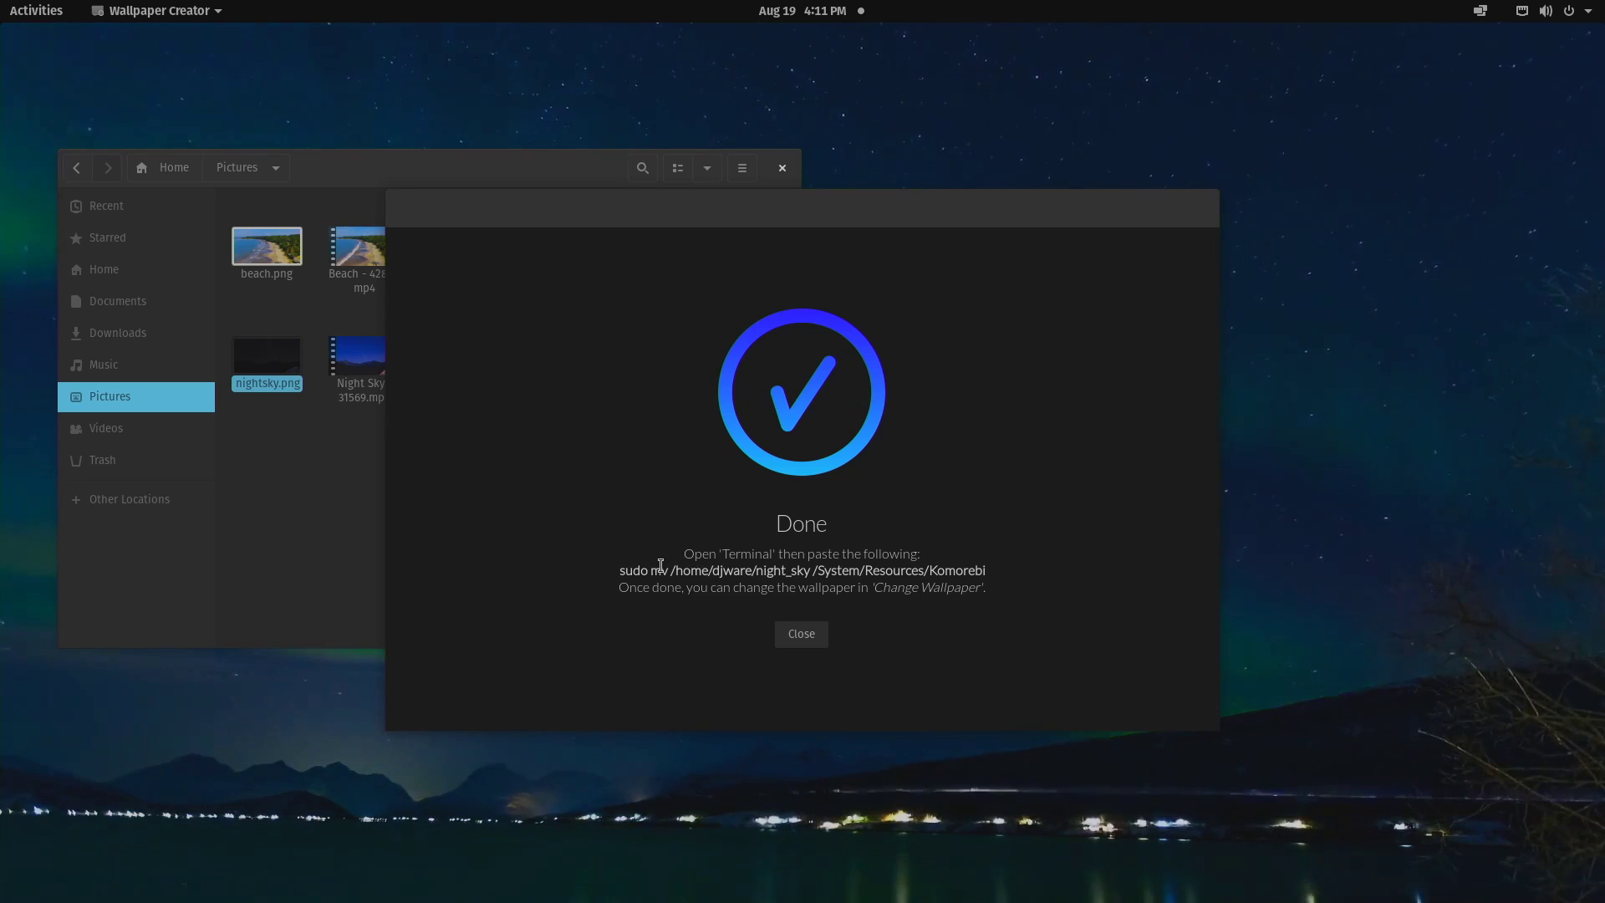
- Copy the sudo mv command given on Wallpaper Creator's Done page
drag(613, 573, 1012, 566)
right_click(969, 567)
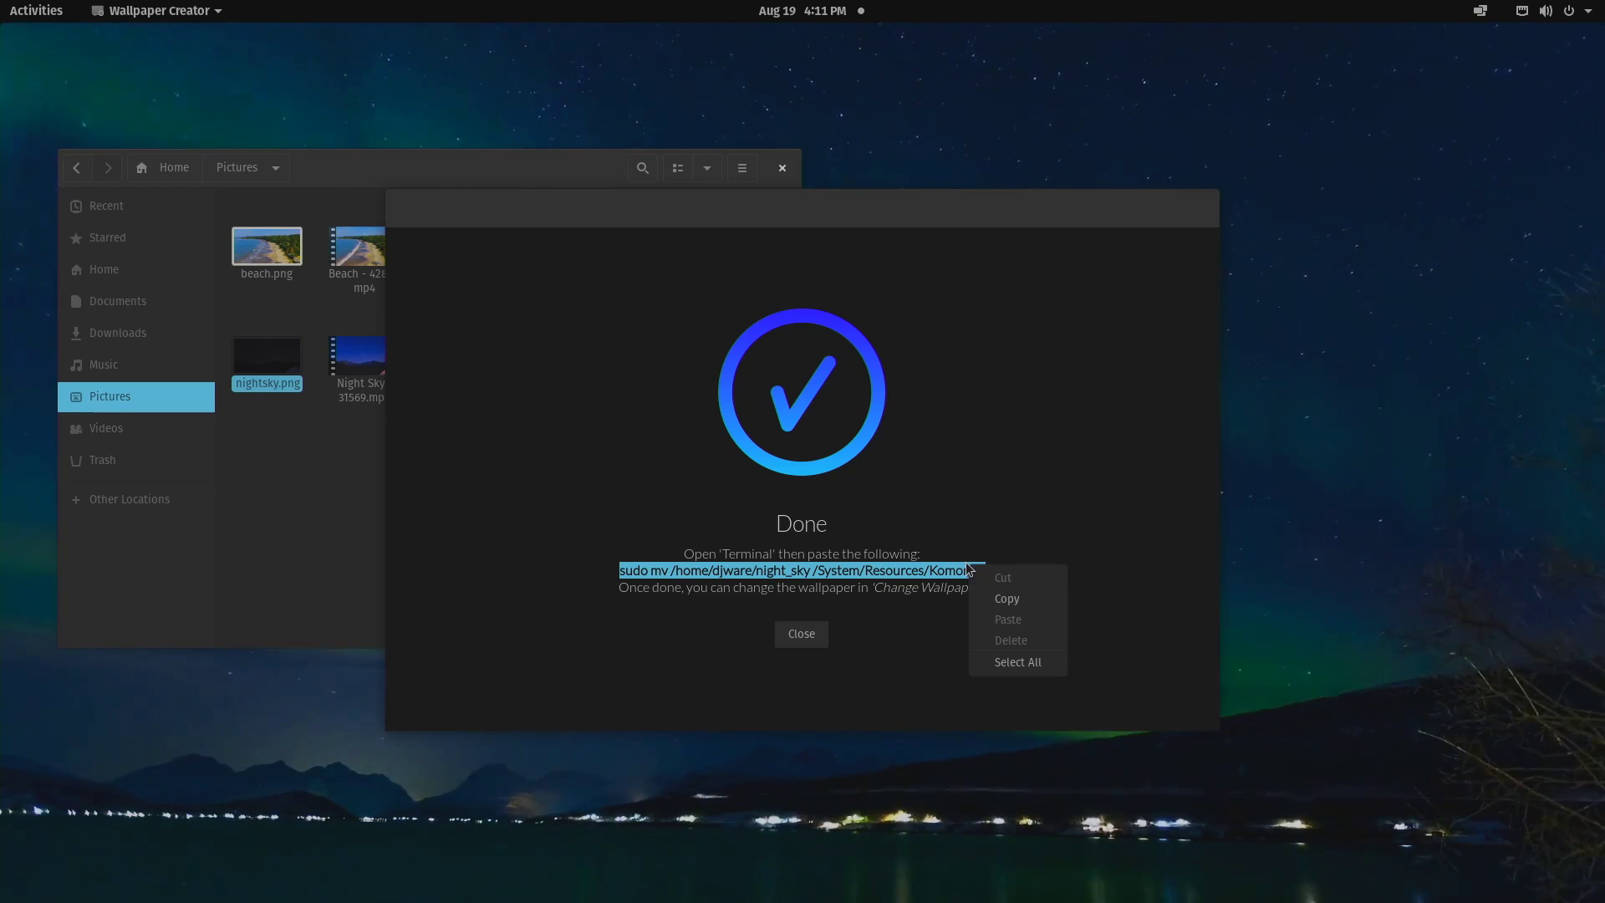
click(1006, 598)
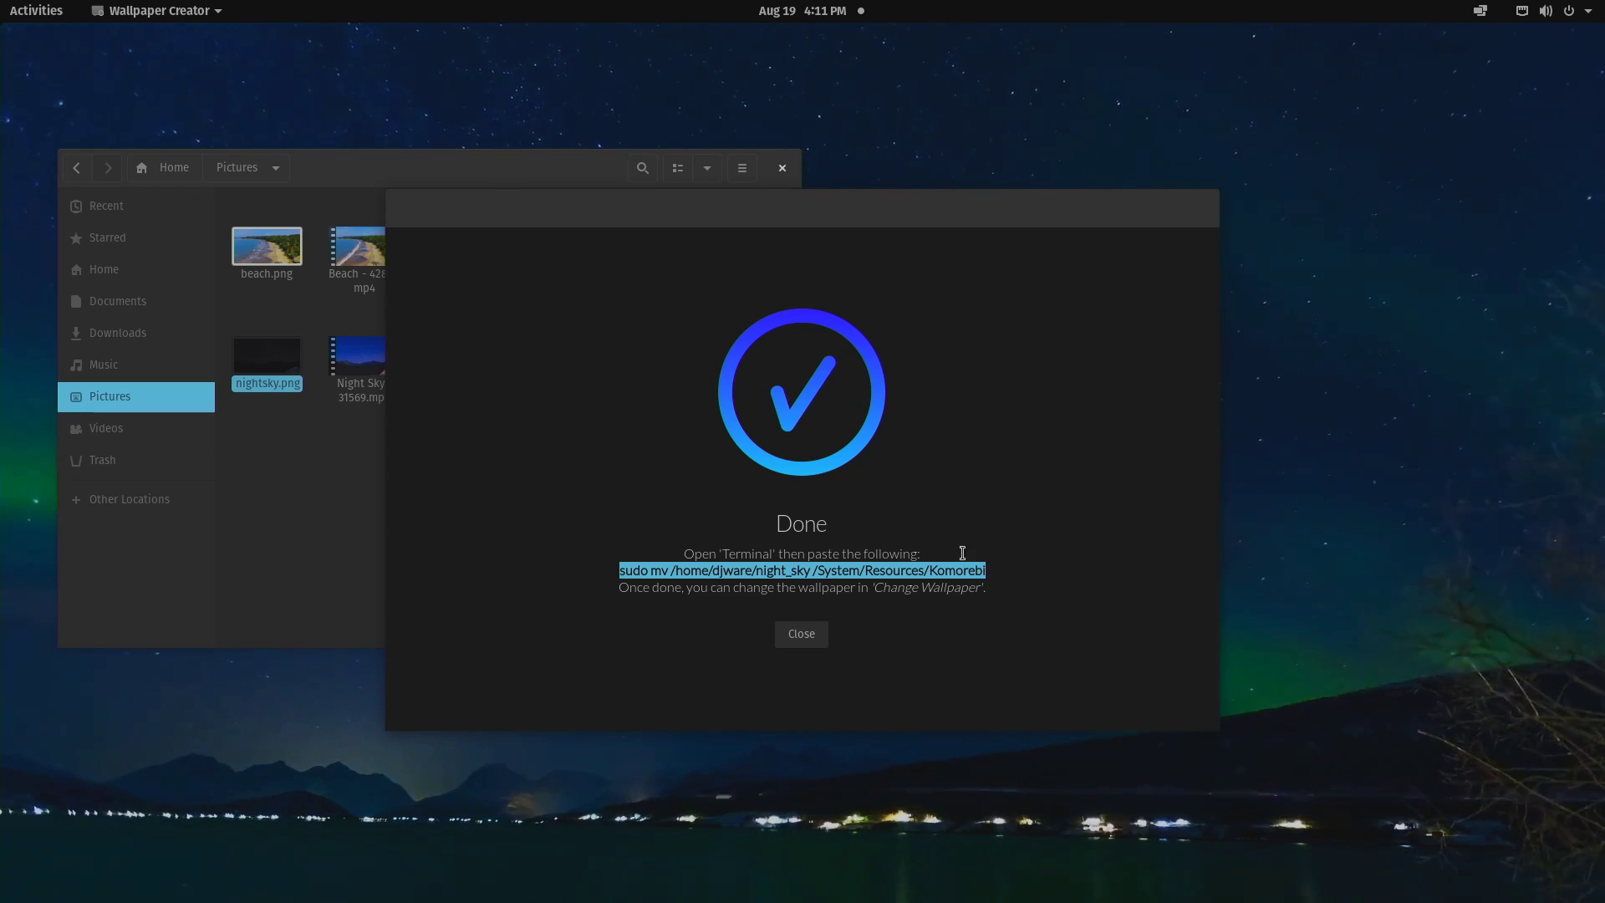
- Switch to a new Terminal window and list the home folder's contents with ls
click(204, 531)
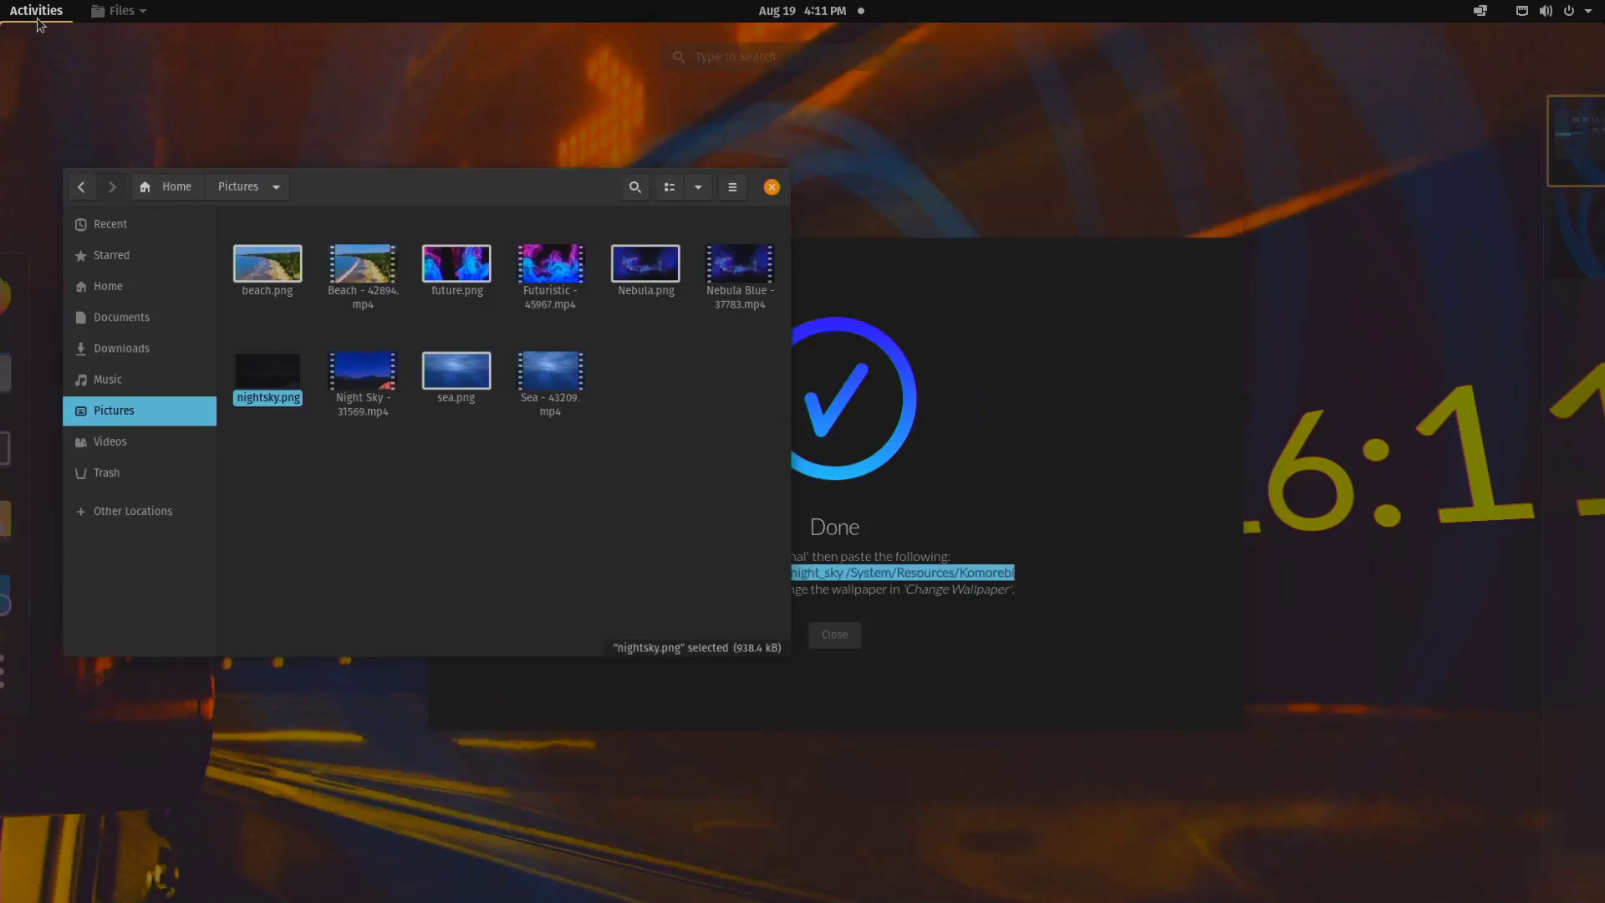
click(36, 10)
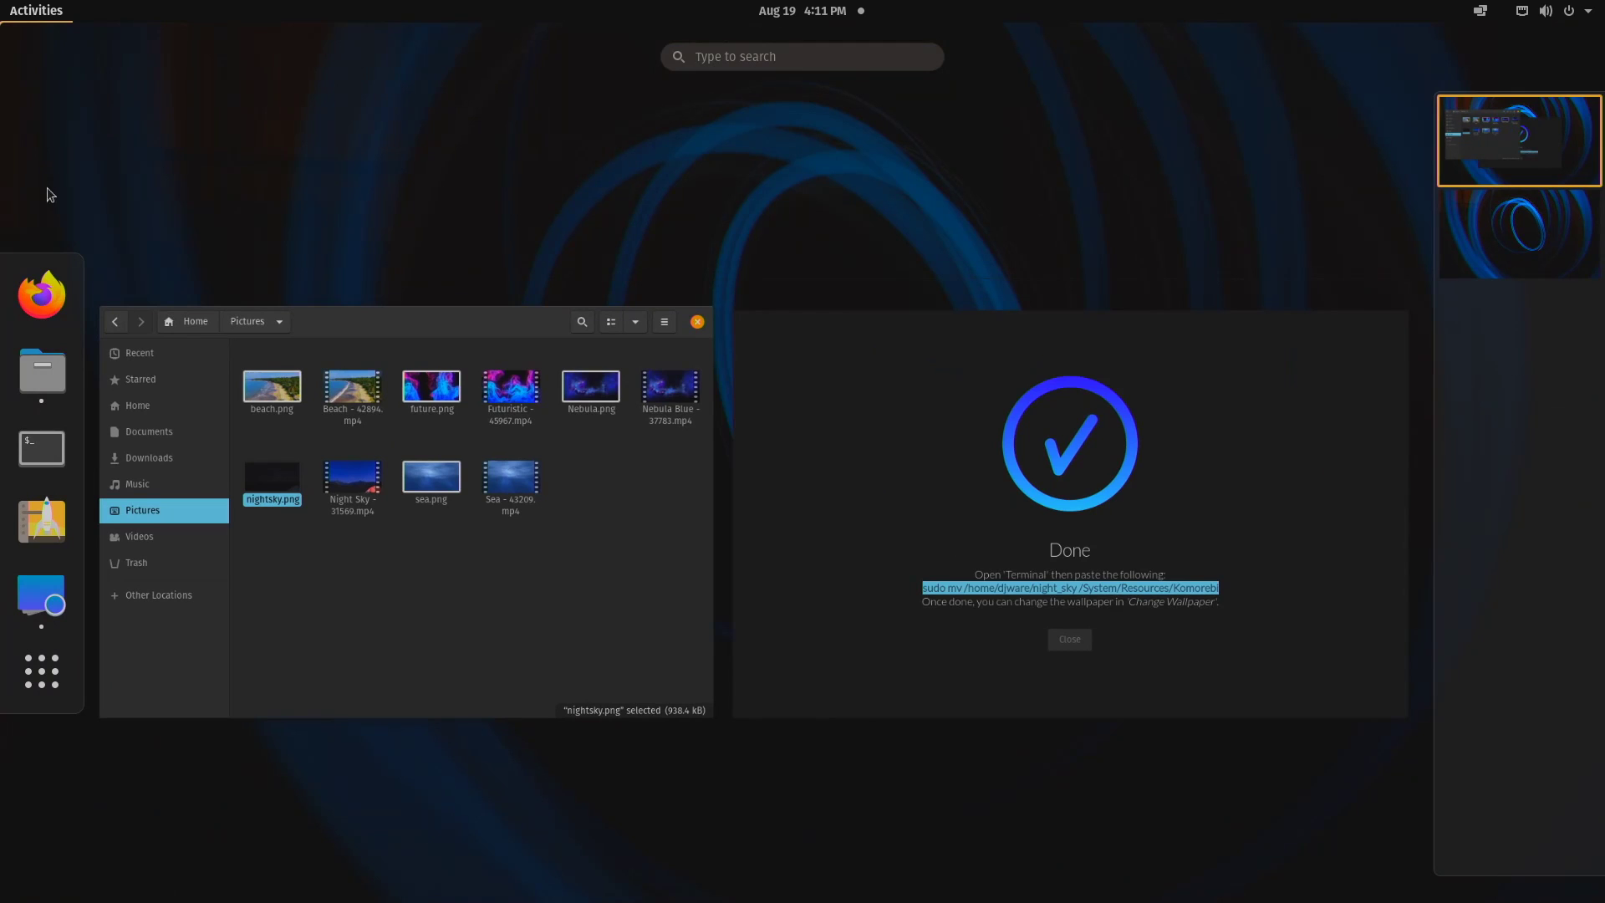
click(58, 447)
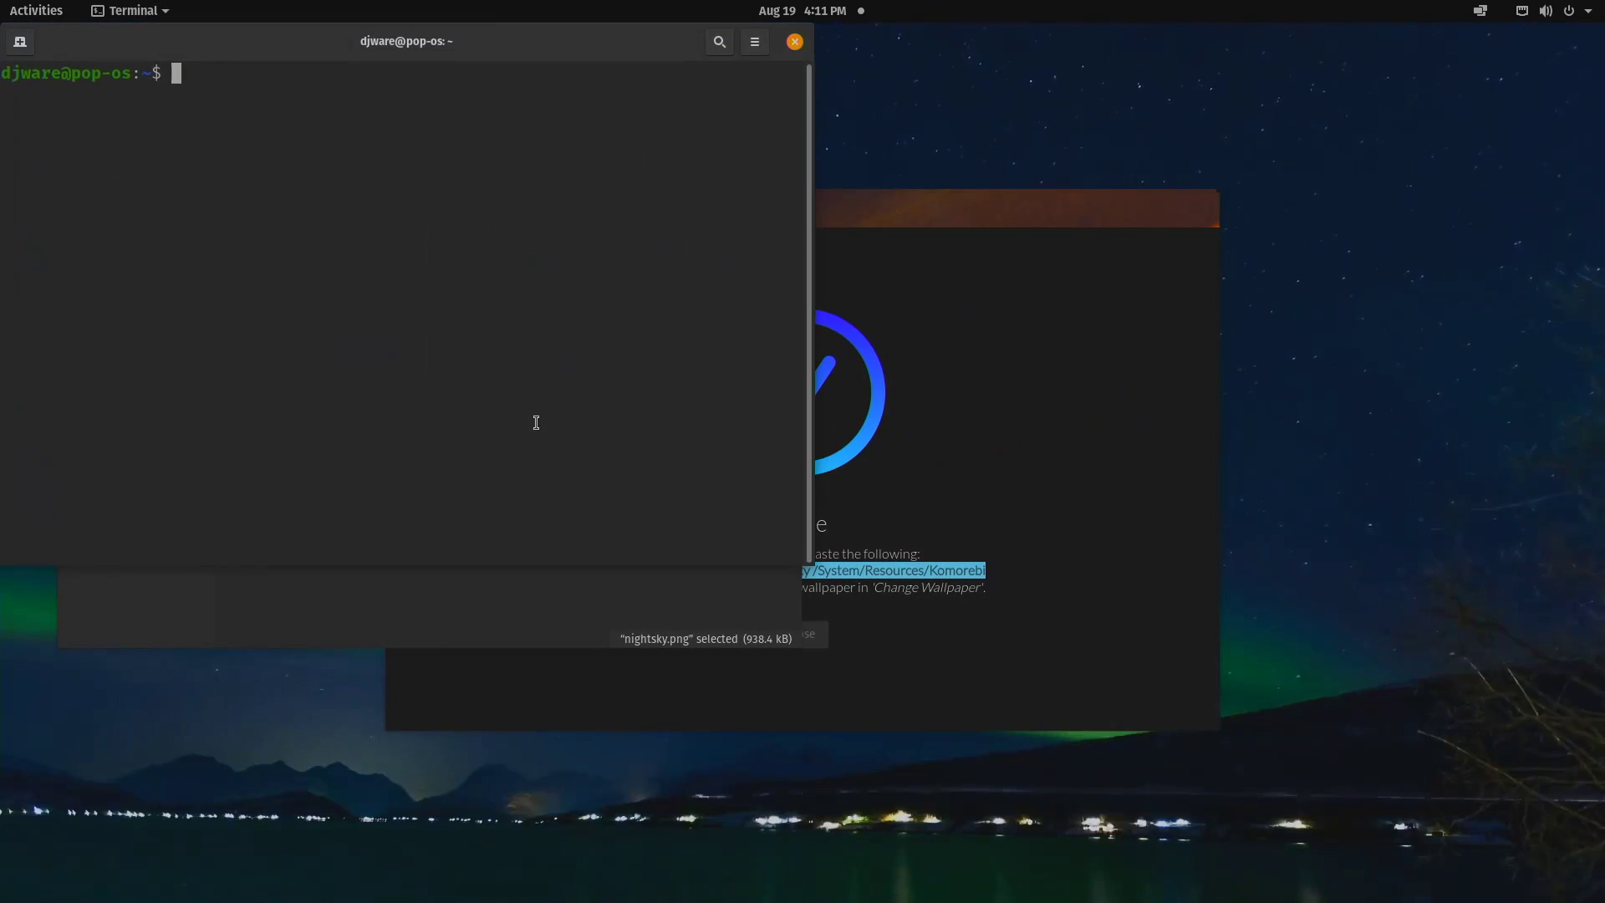
text(ls)
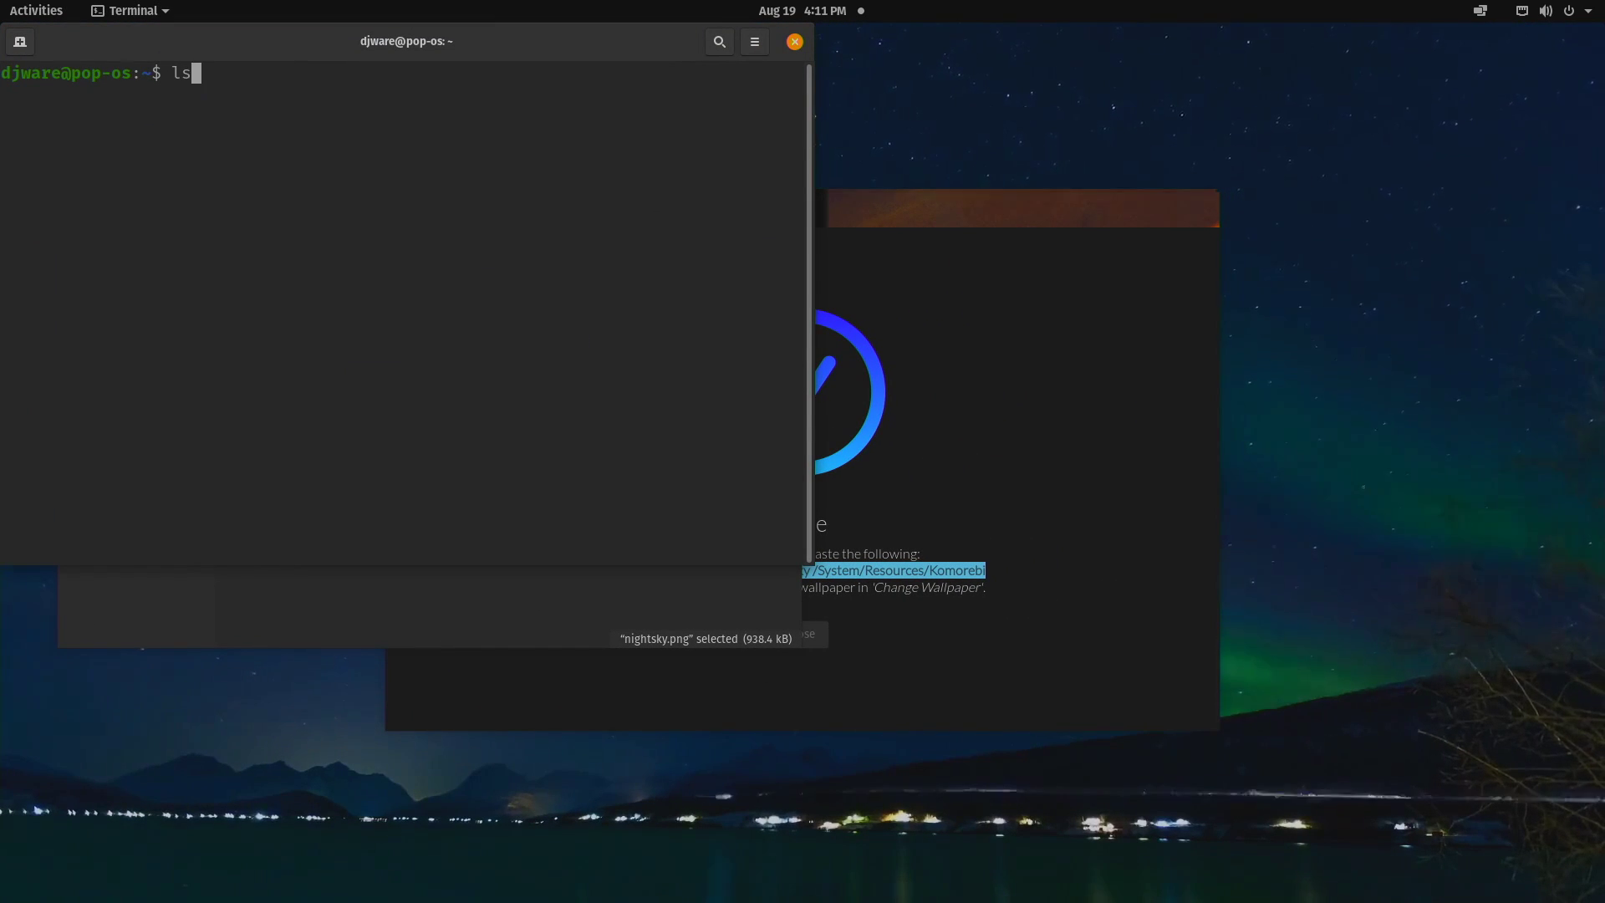
key(Return)
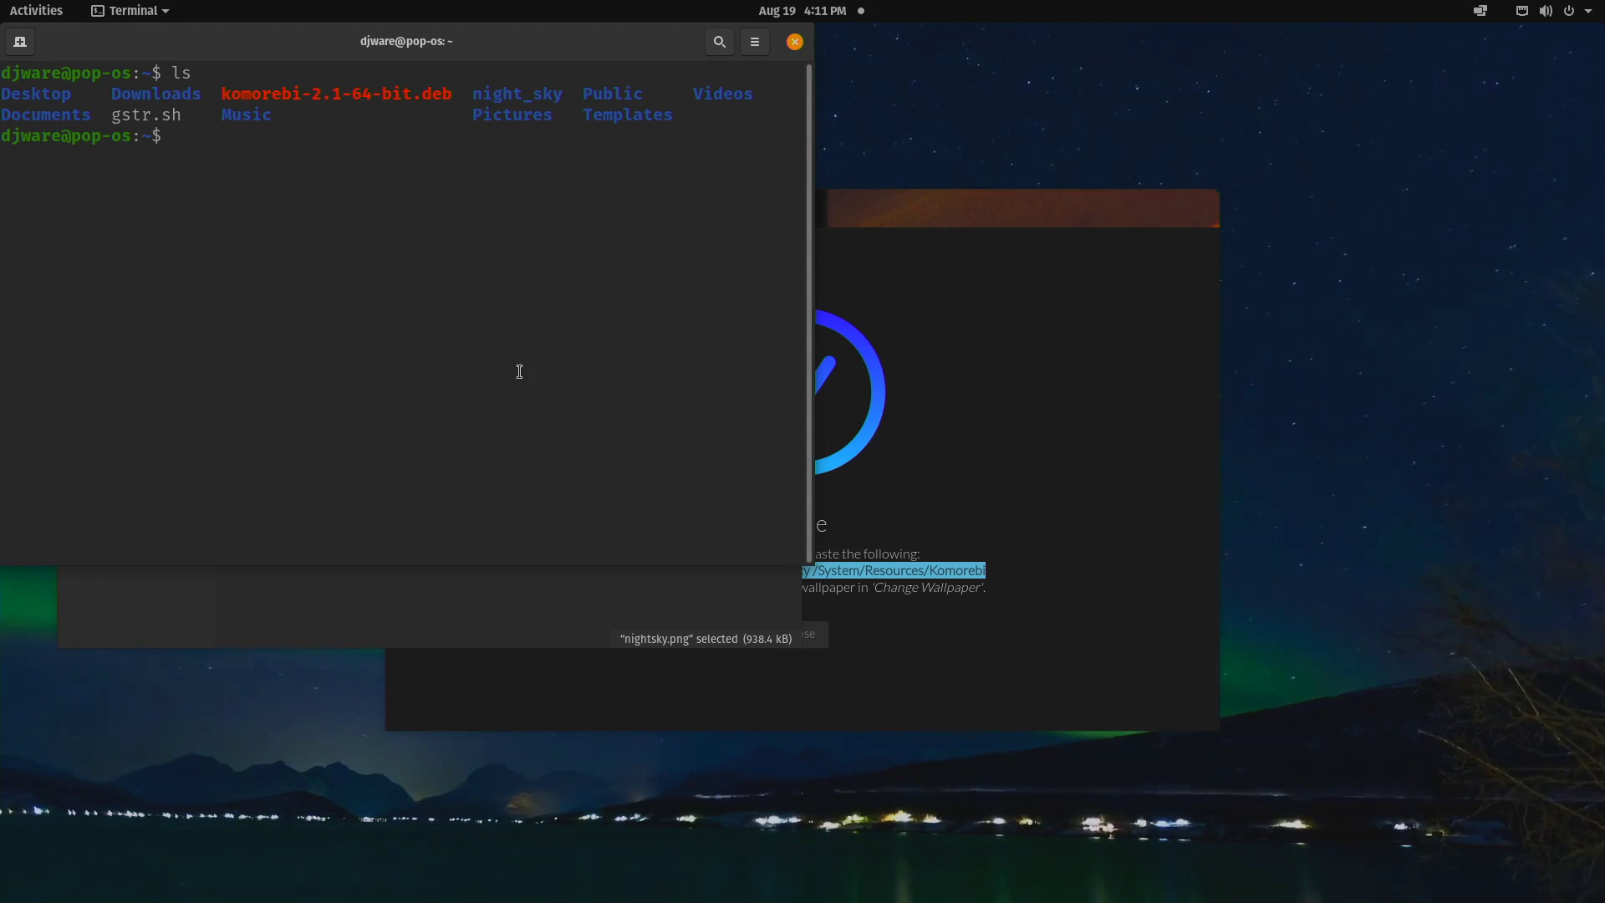
- Run the copied sudo mv command to move the night_sky folder into /System/Resources/Komorebi, entering the account password
right_click(351, 172)
click(392, 225)
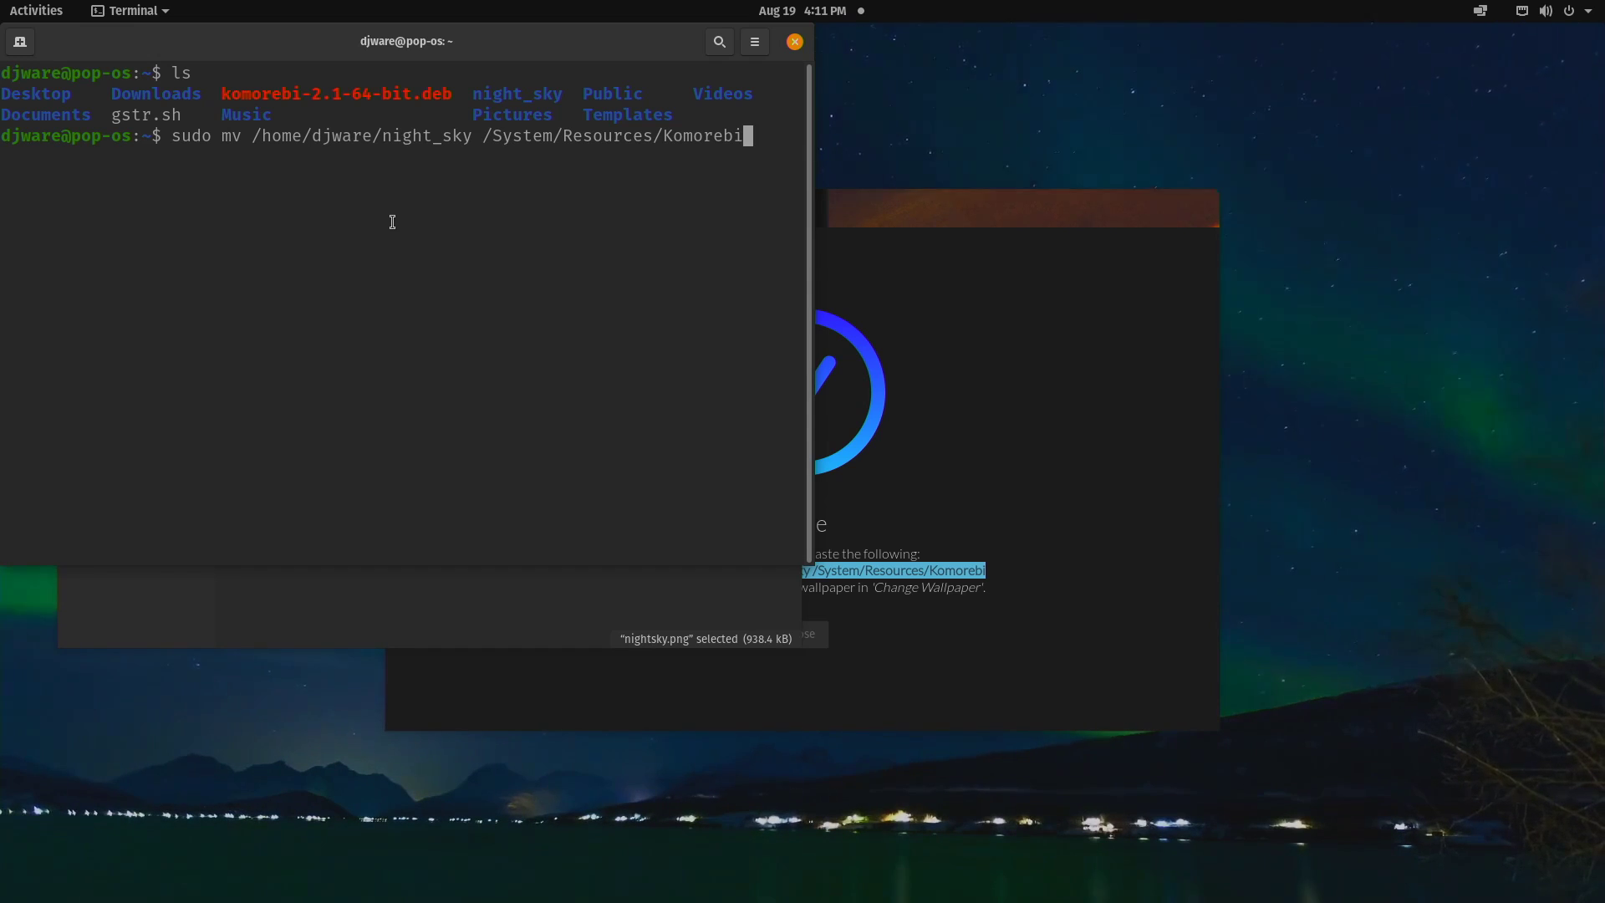
key(Return)
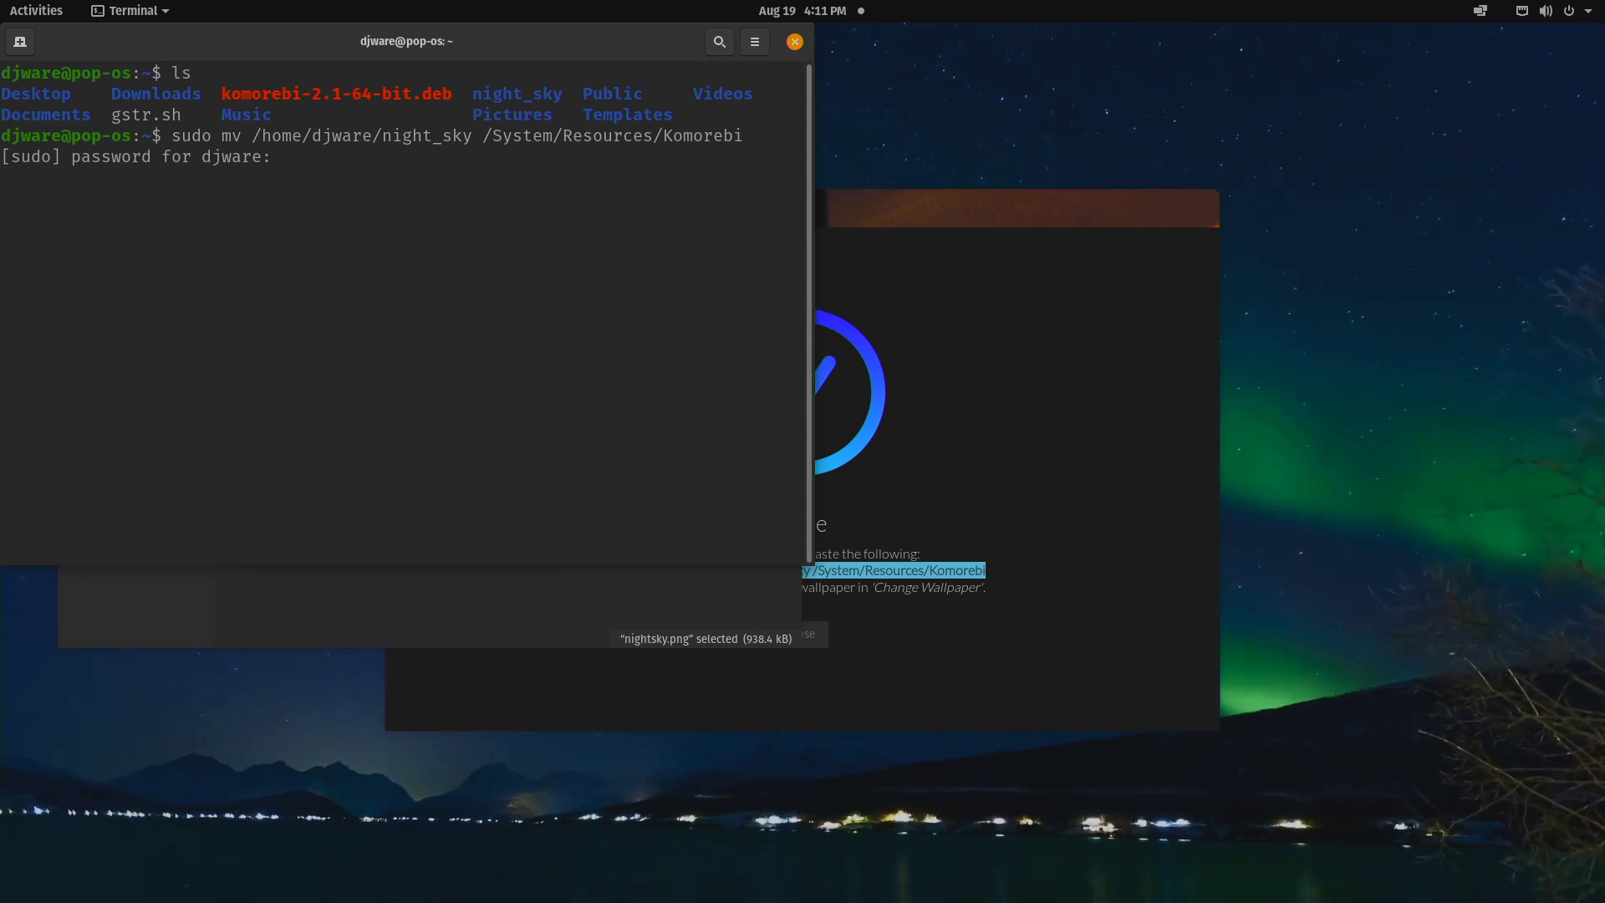
key(Return)
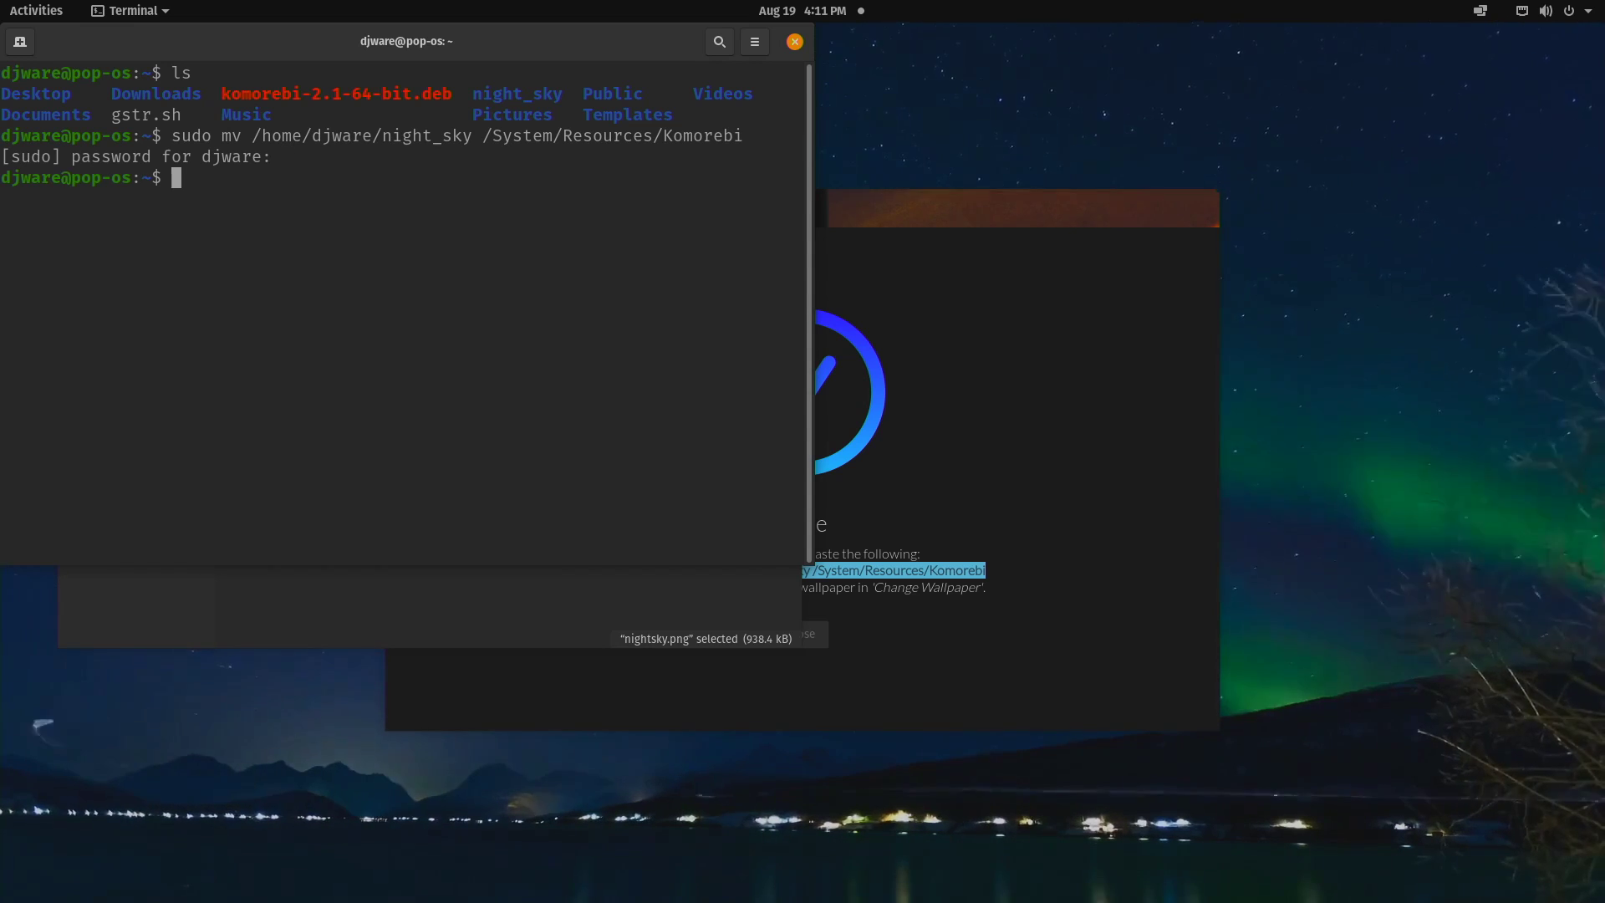
- Close Wallpaper Creator, the Terminal and the Files window to clear the desktop
click(1082, 263)
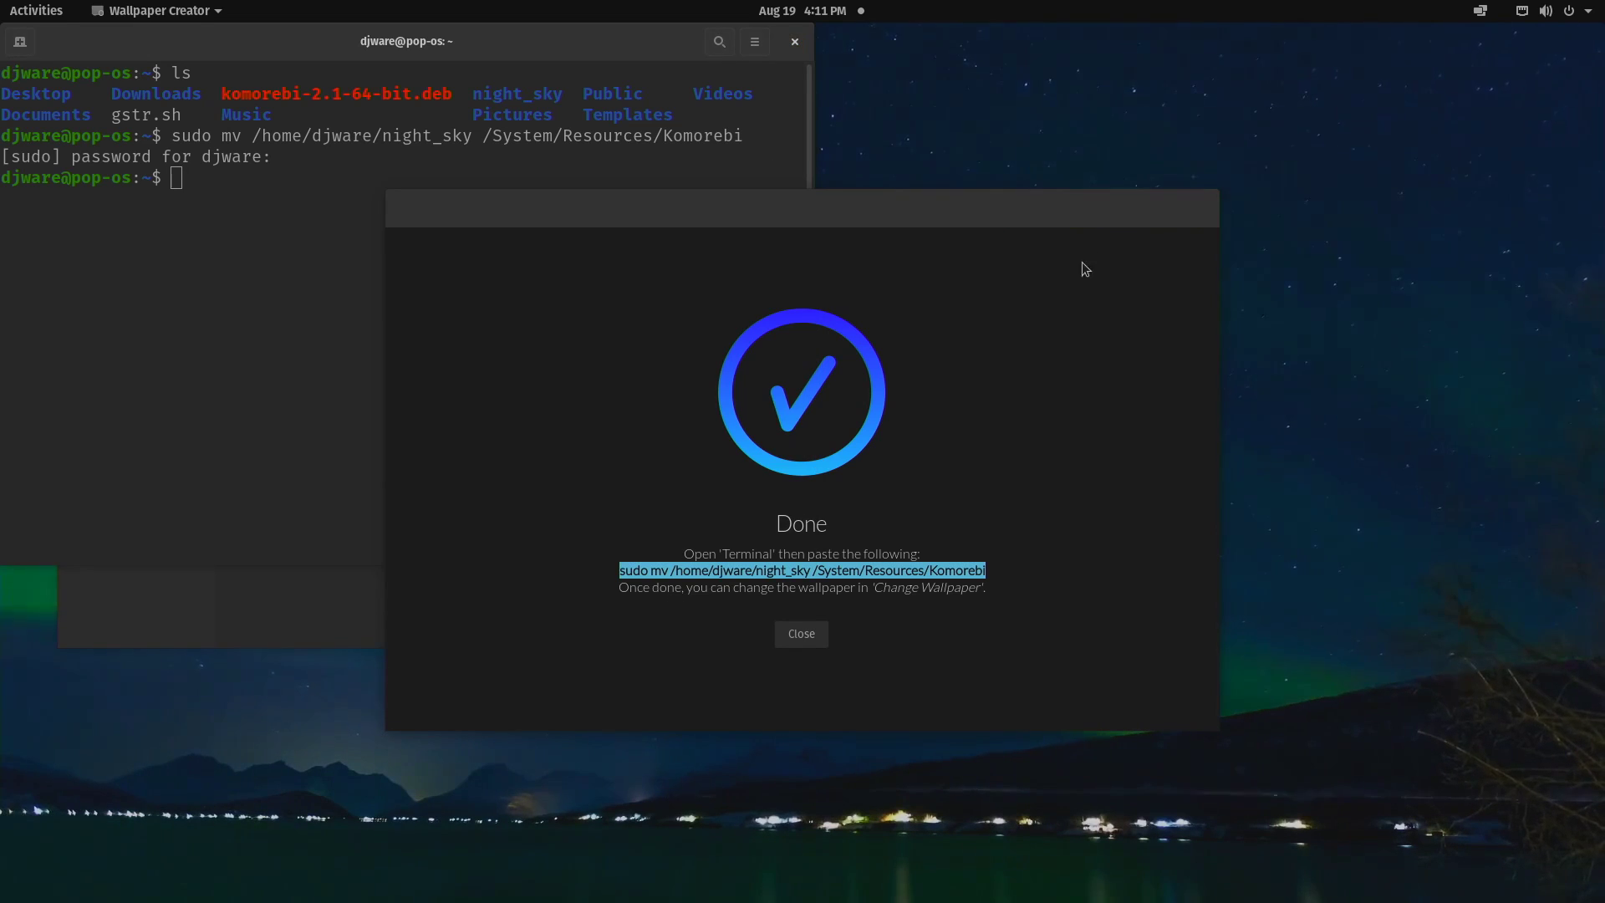
click(816, 637)
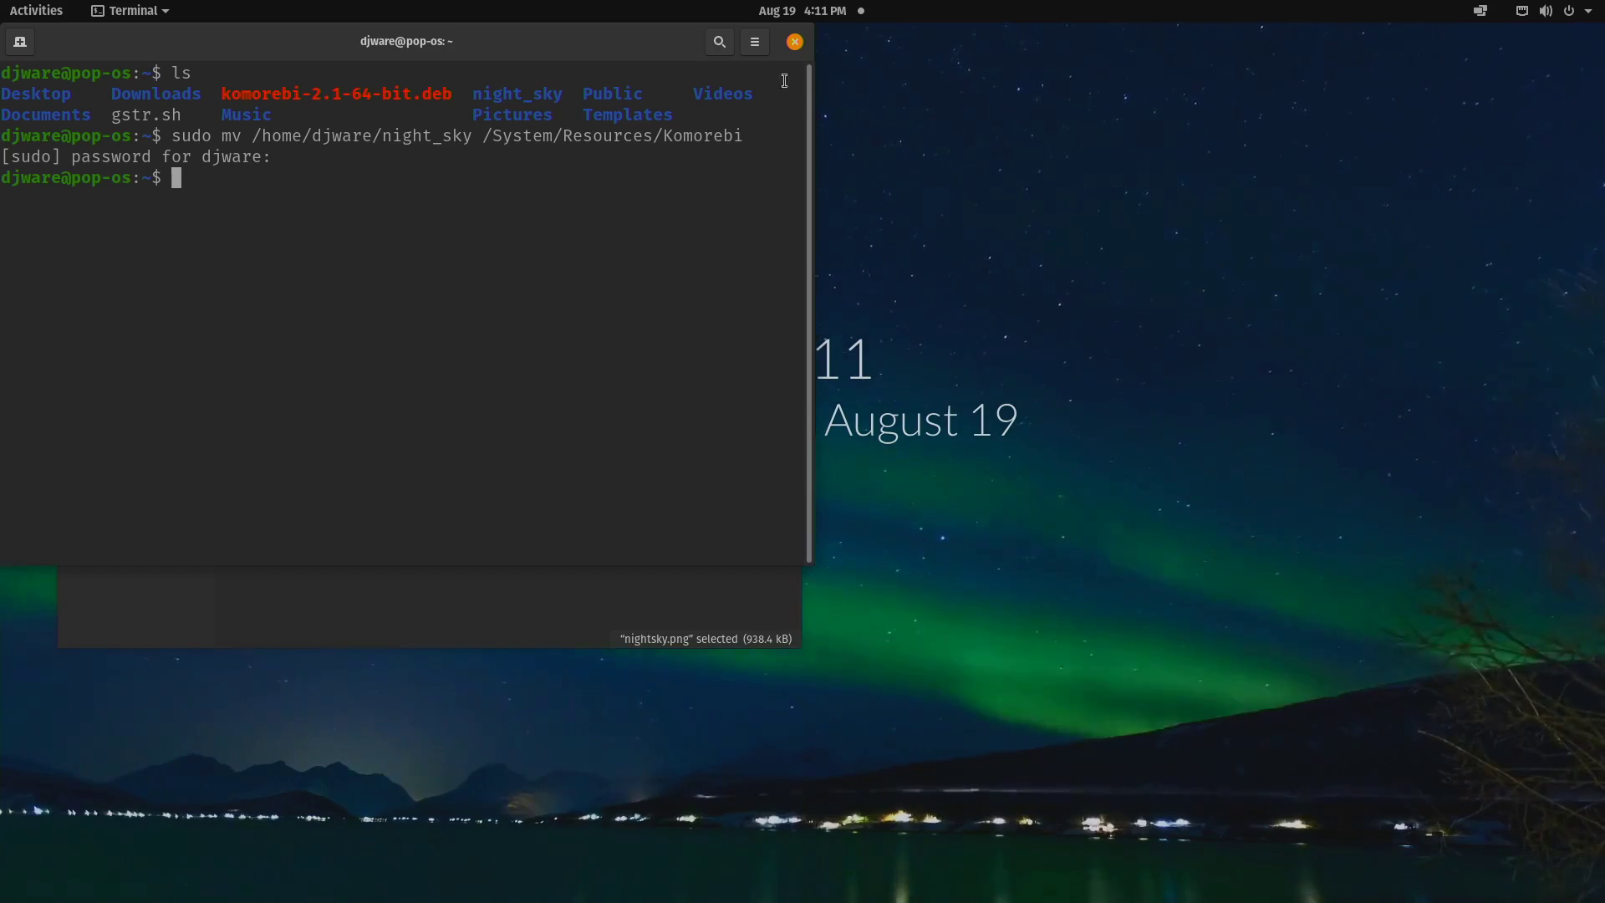
click(797, 41)
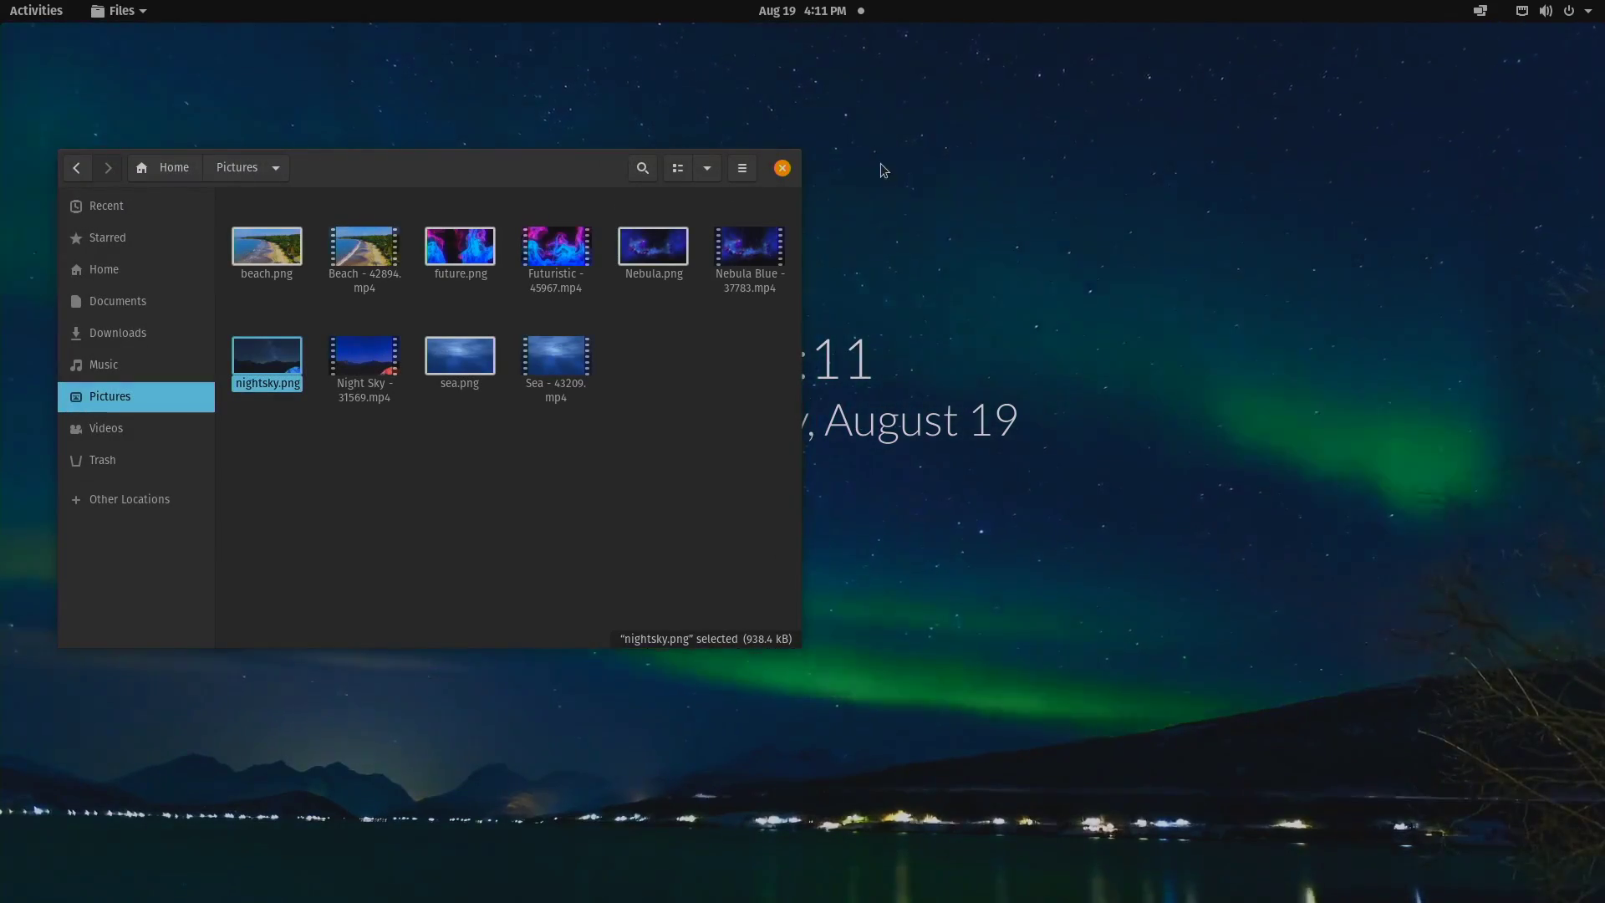
click(783, 169)
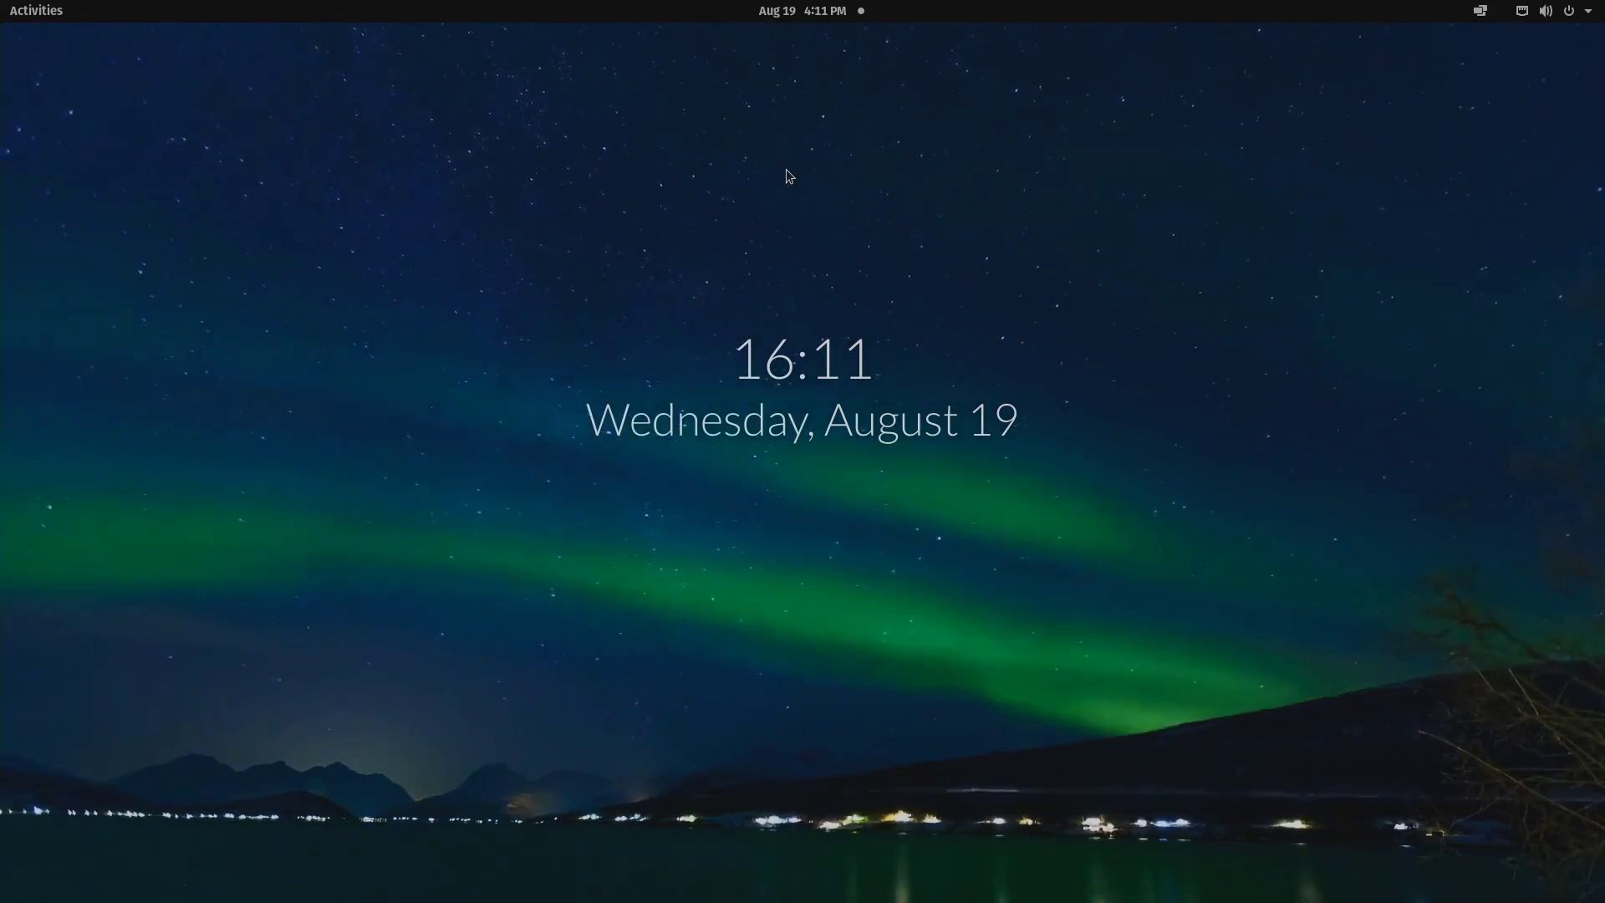
- Set the Night Sky video as the desktop wallpaper in Komorebi and hide the wallpaper chooser
right_click(792, 172)
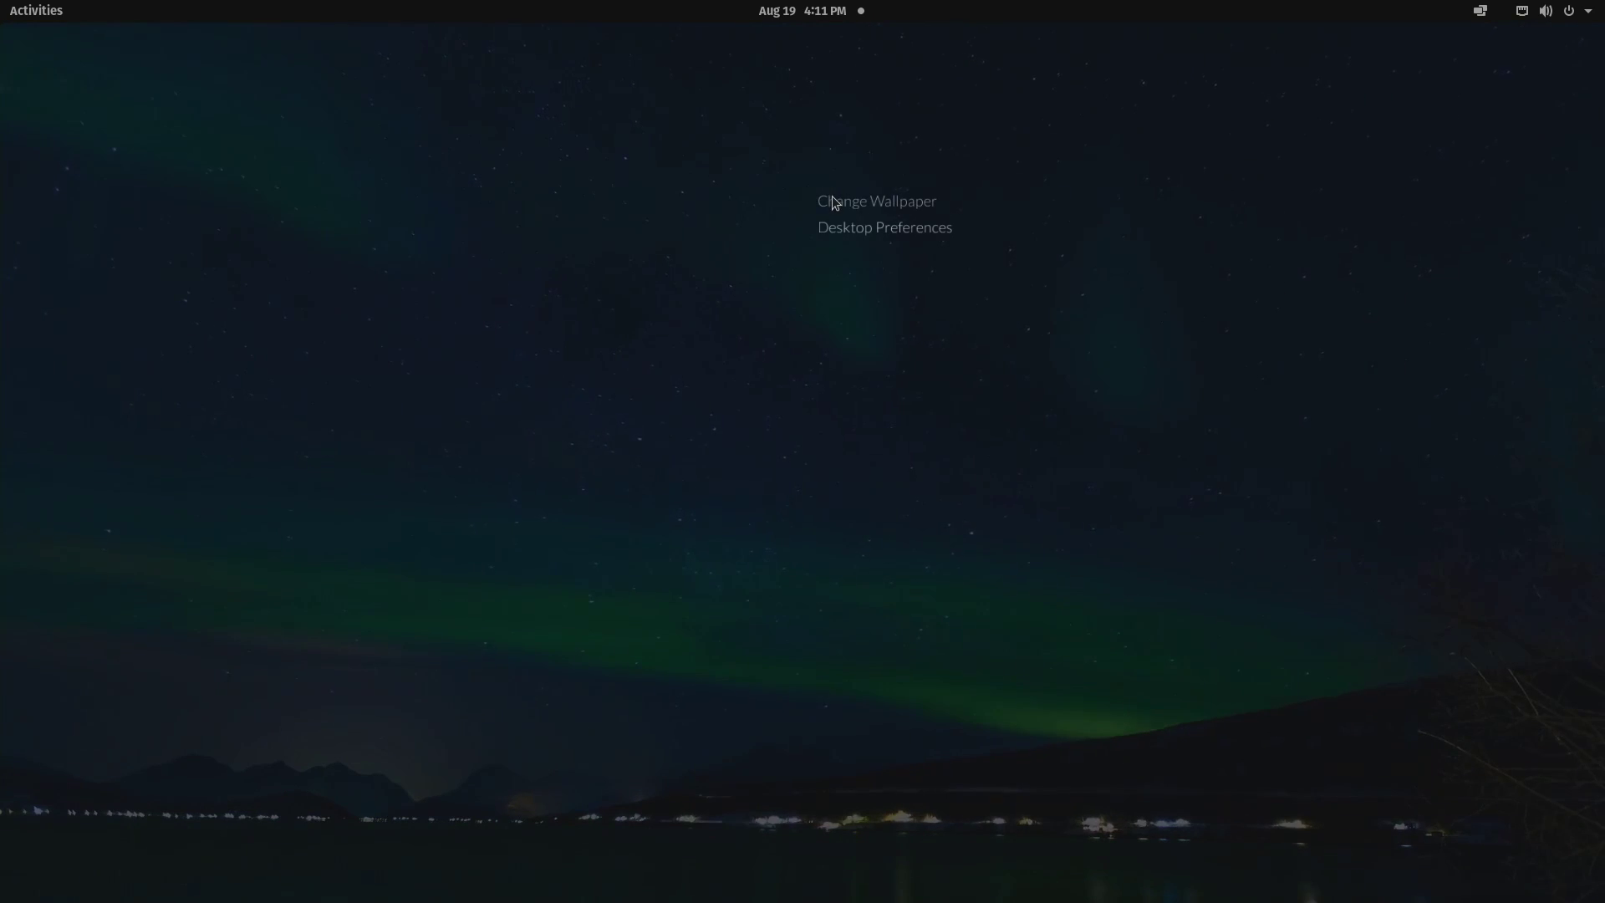
click(833, 202)
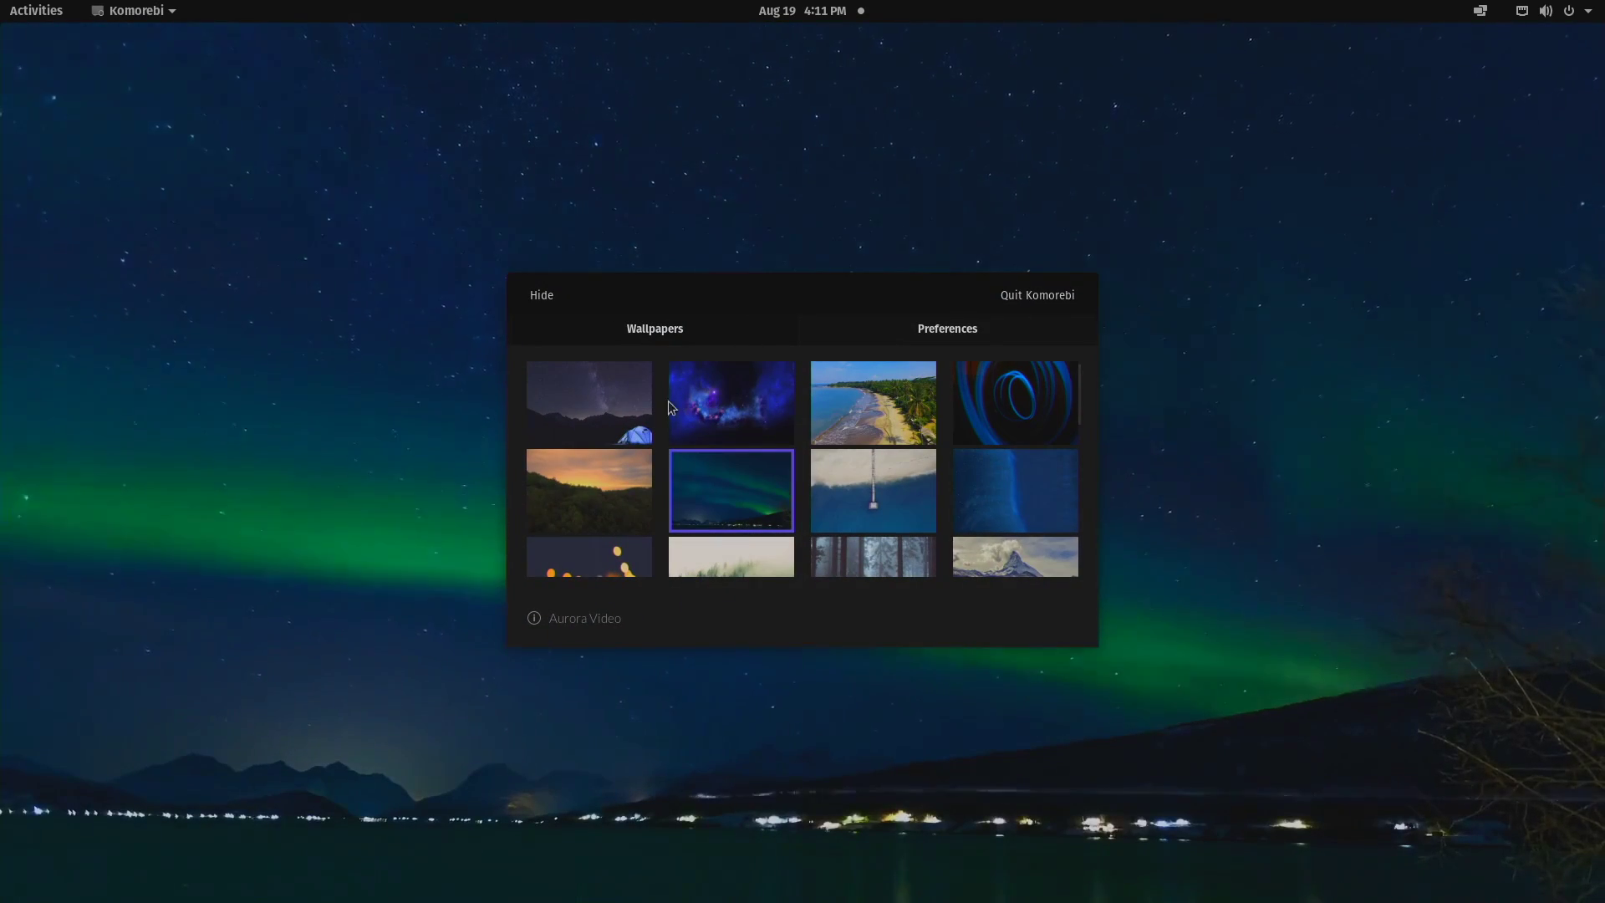
click(614, 398)
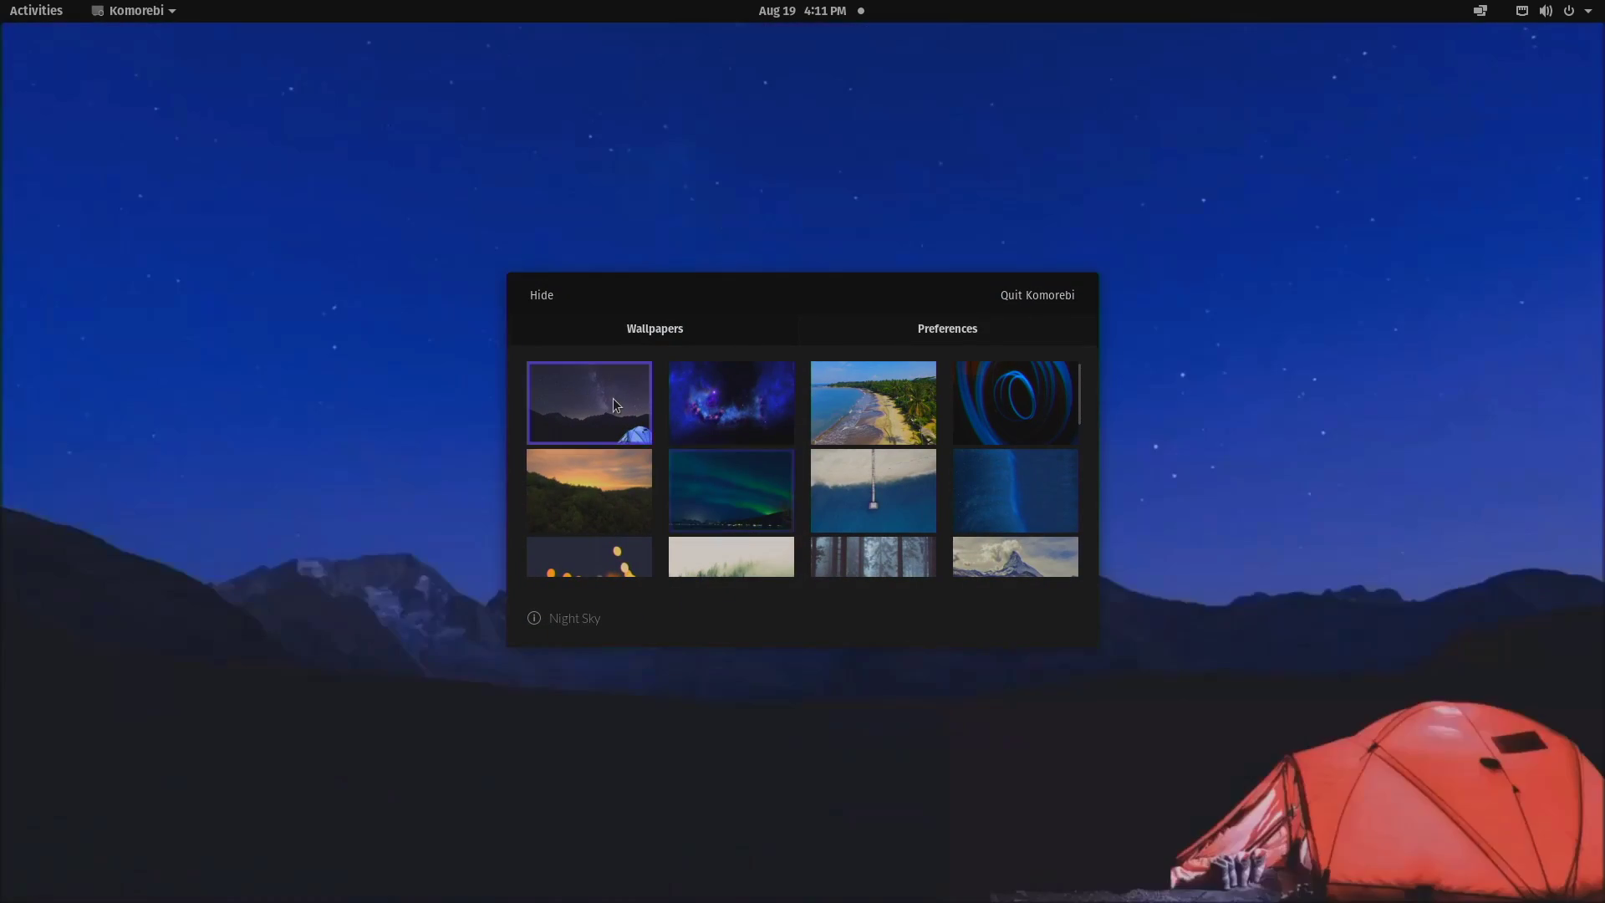
click(538, 298)
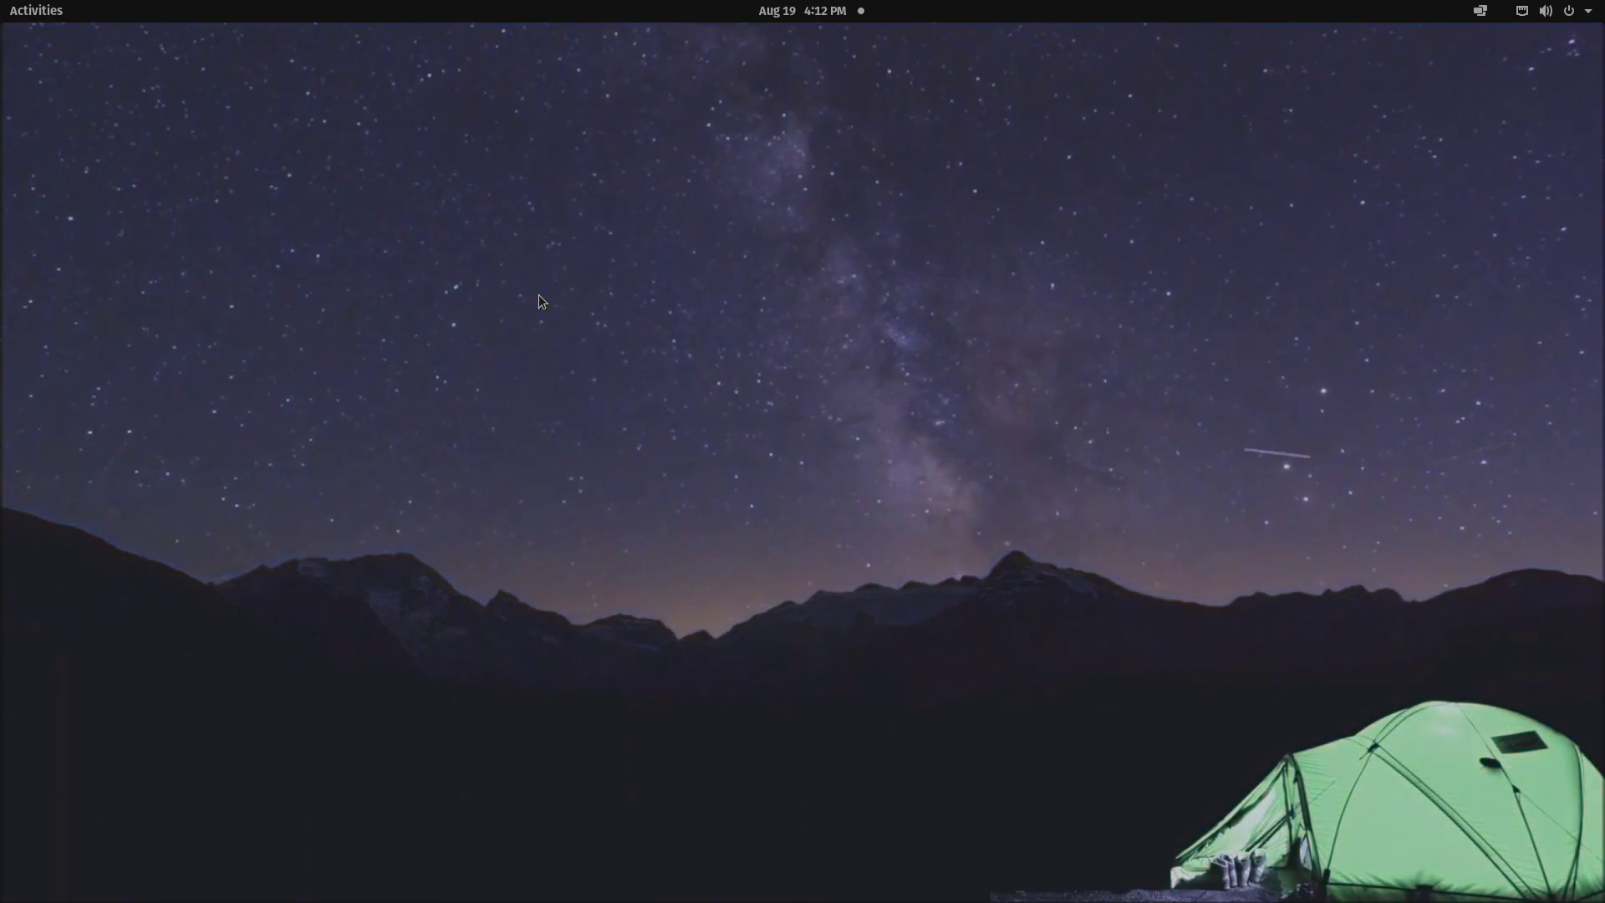
- Open a Terminal and run htop to examine the CPU and memory load of the video wallpaper
click(55, 11)
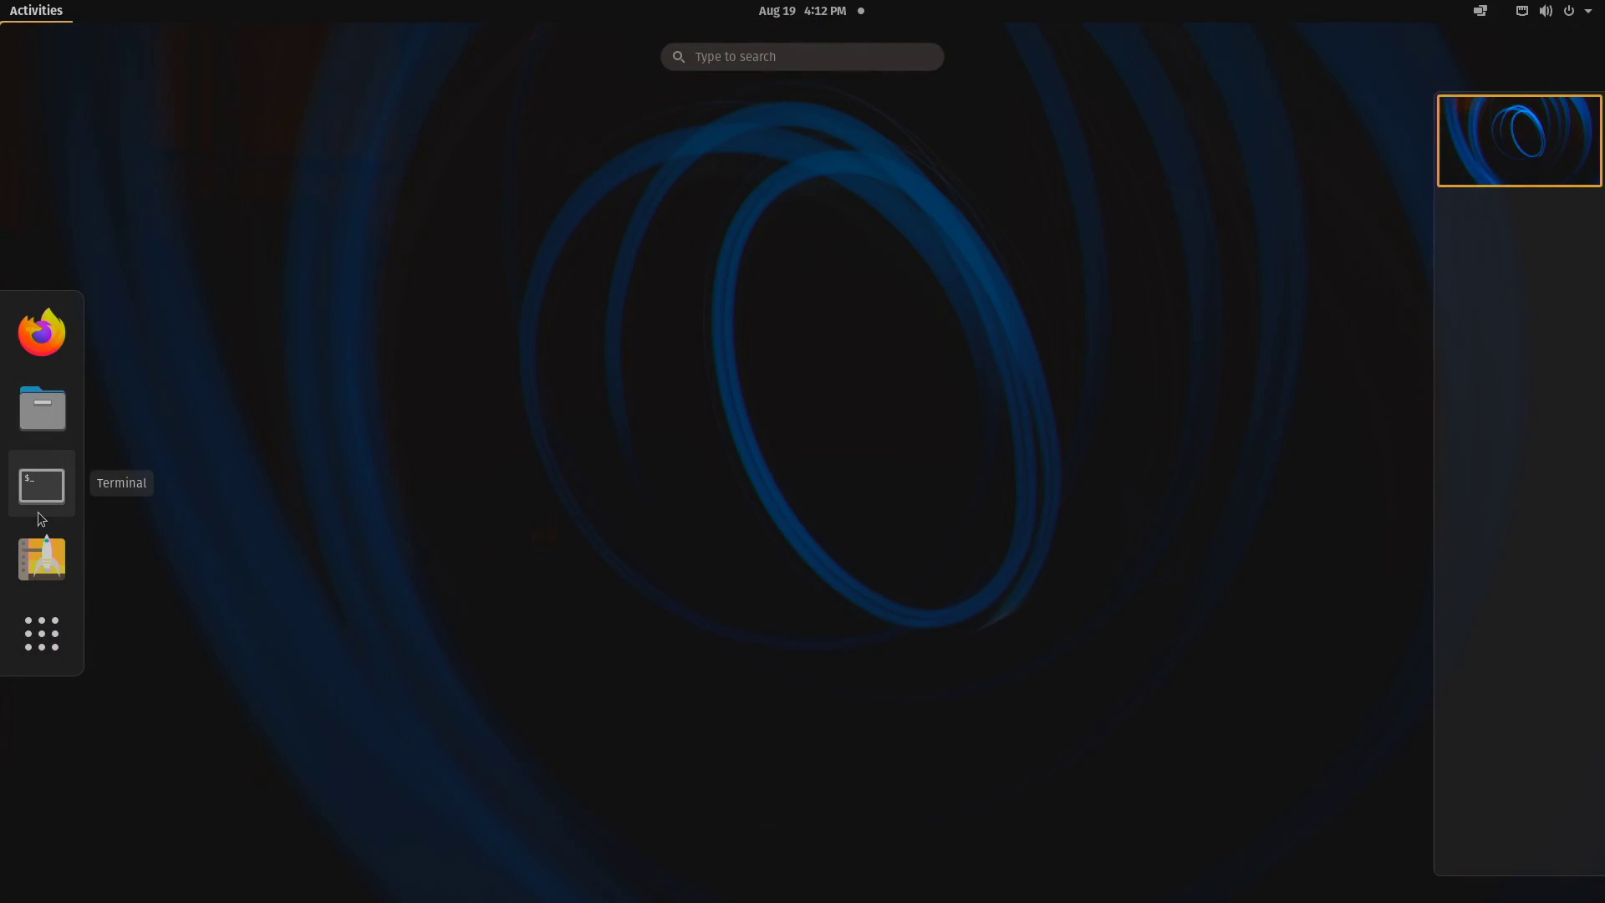
click(37, 511)
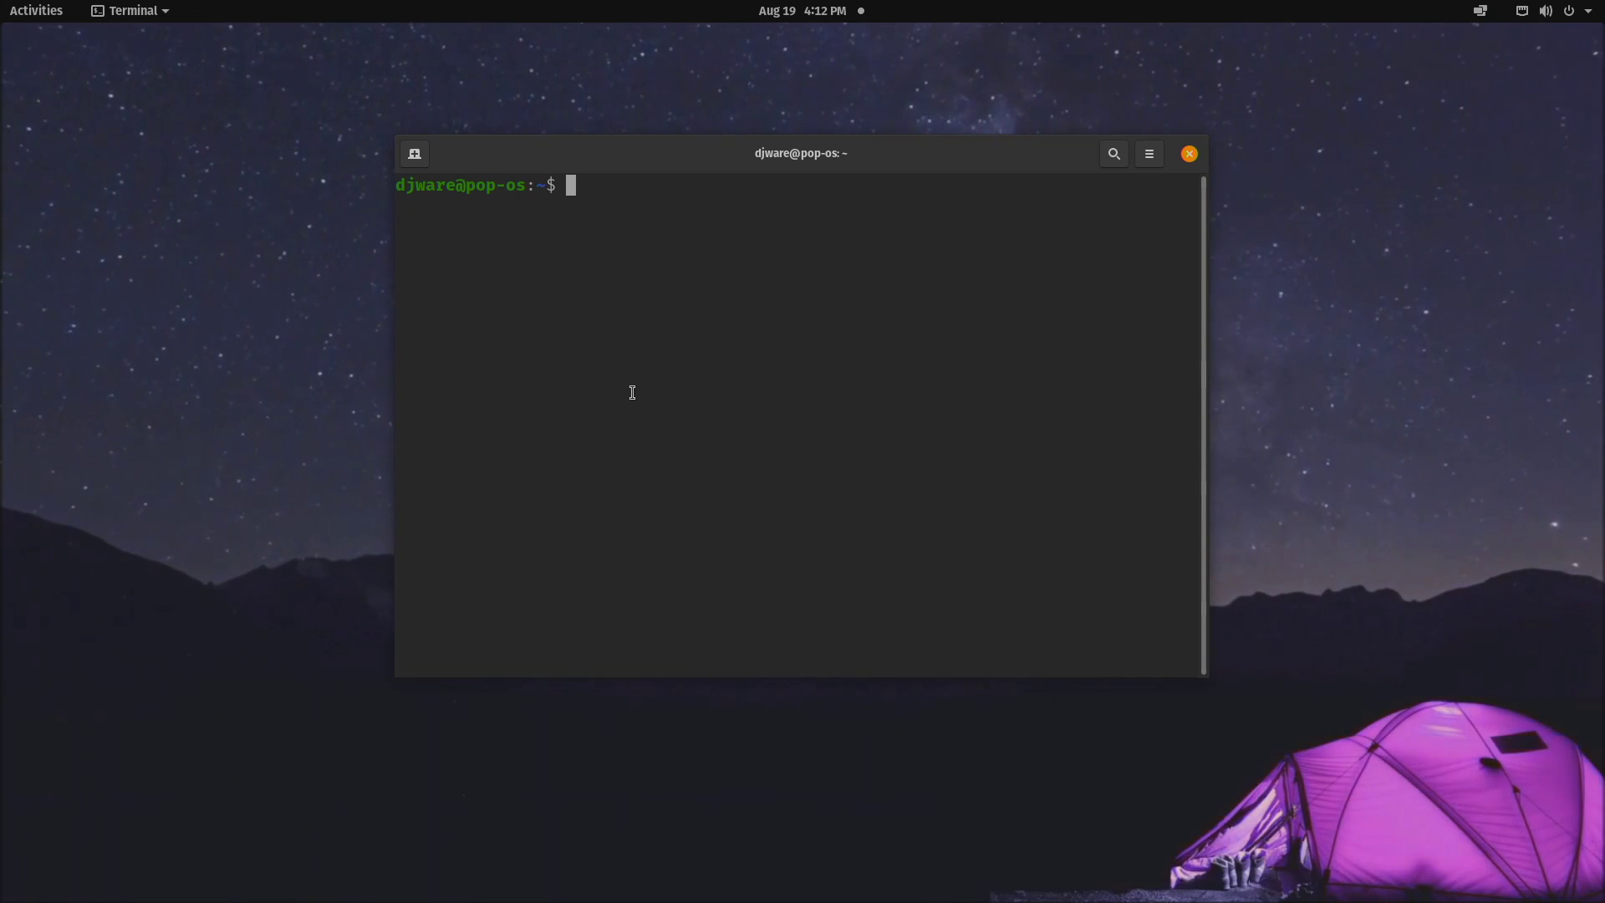
text(htop)
key(Return)
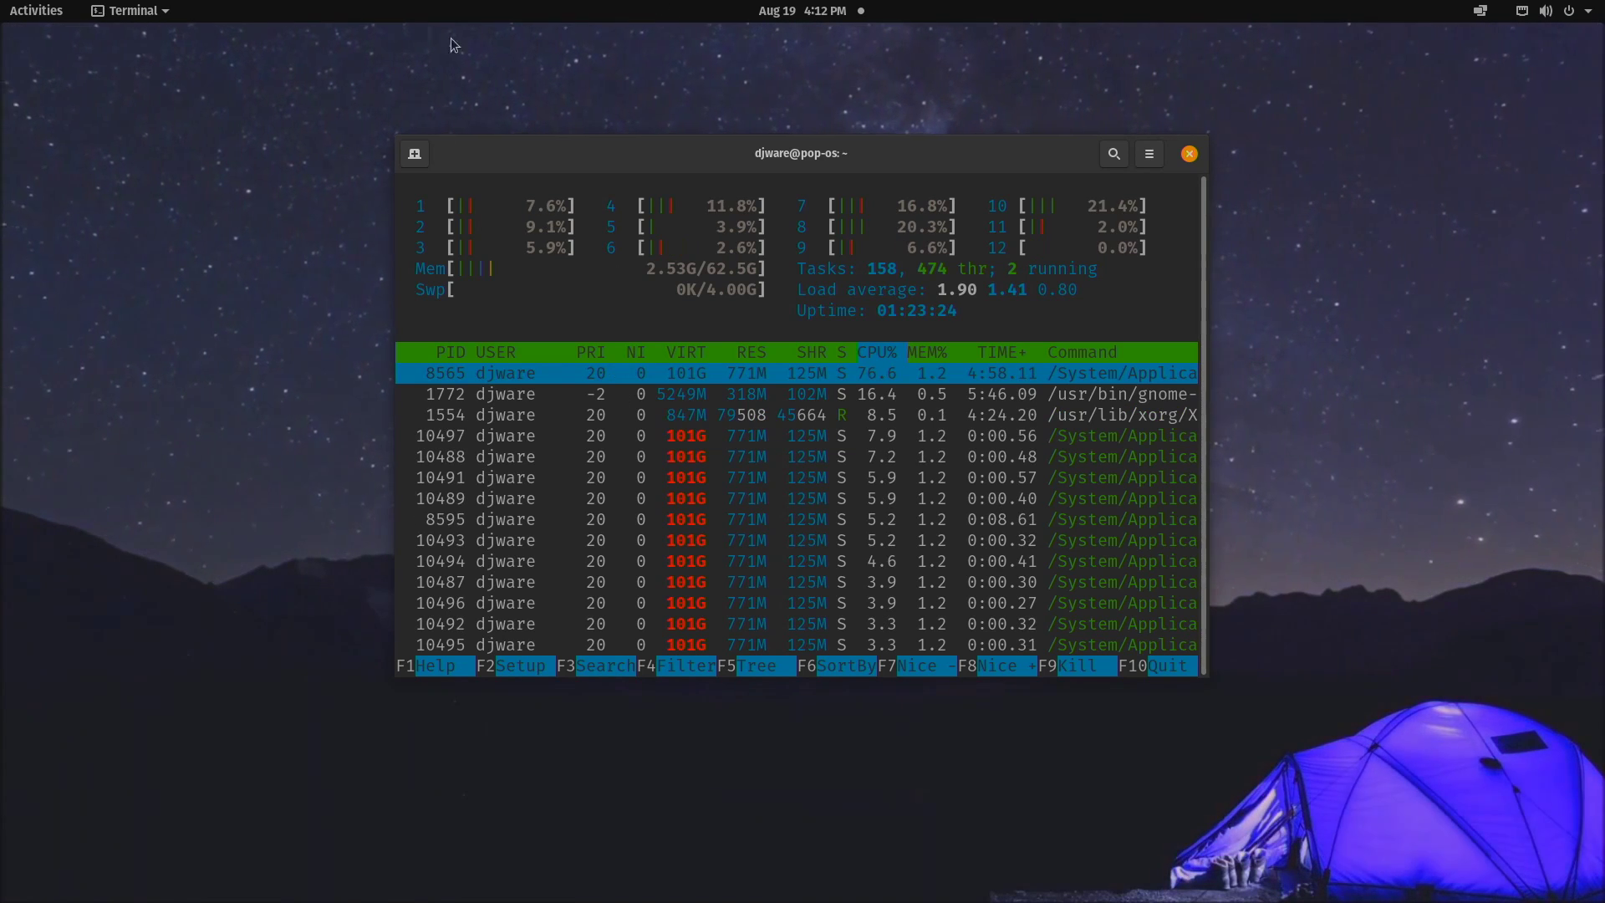
- Switch the desktop wallpaper to Icy Mountains and reposition the htop window to compare the resource usage
right_click(279, 44)
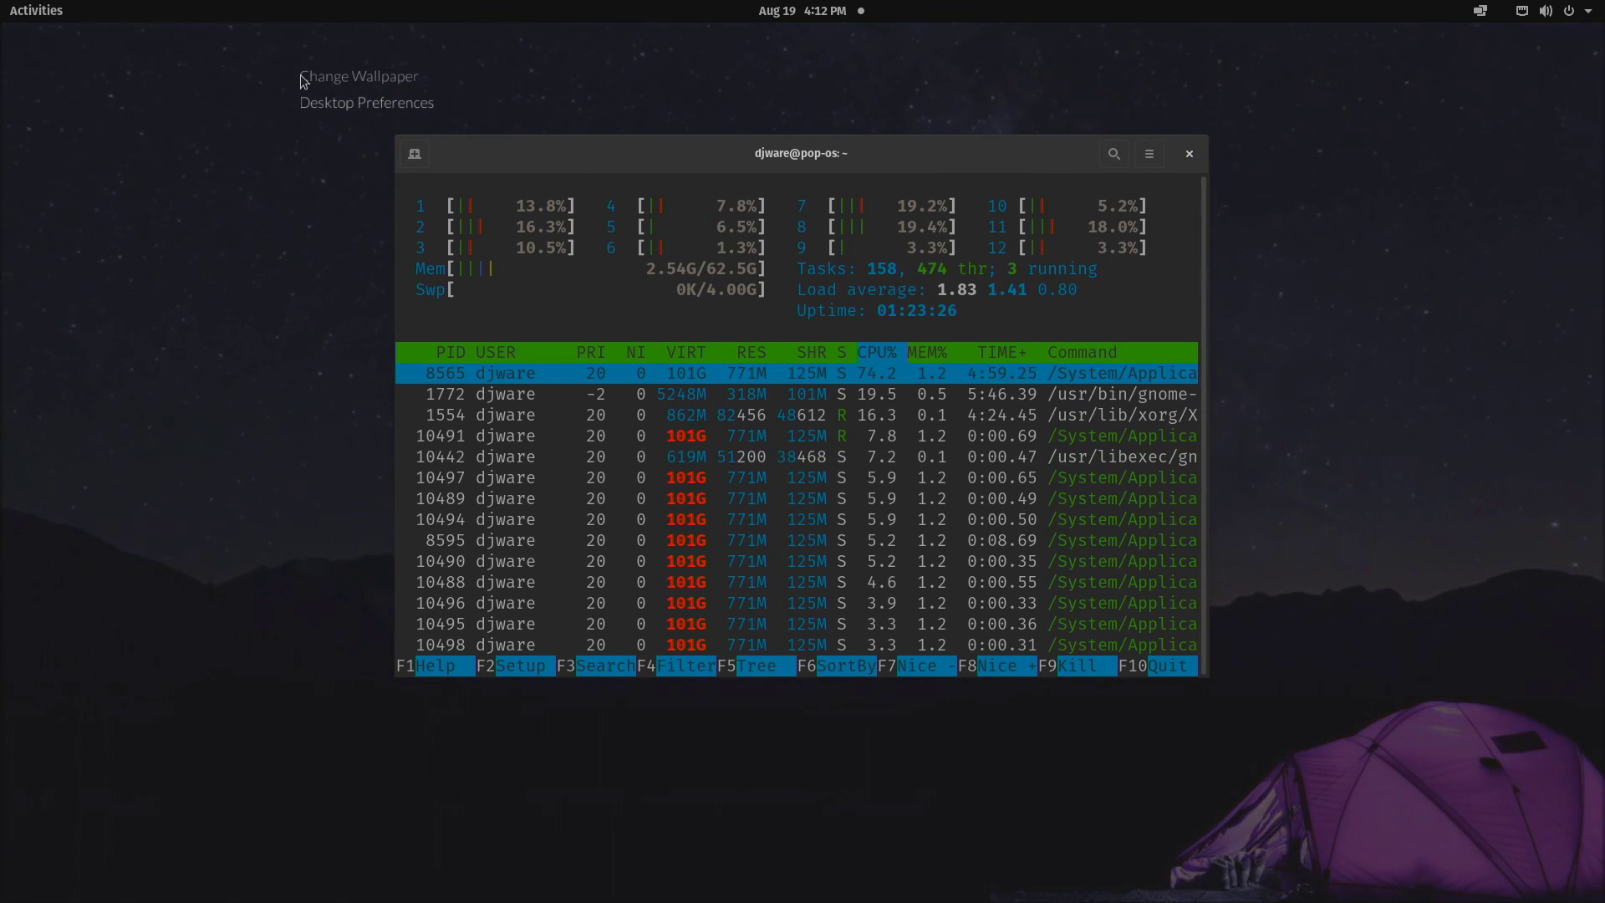
click(349, 80)
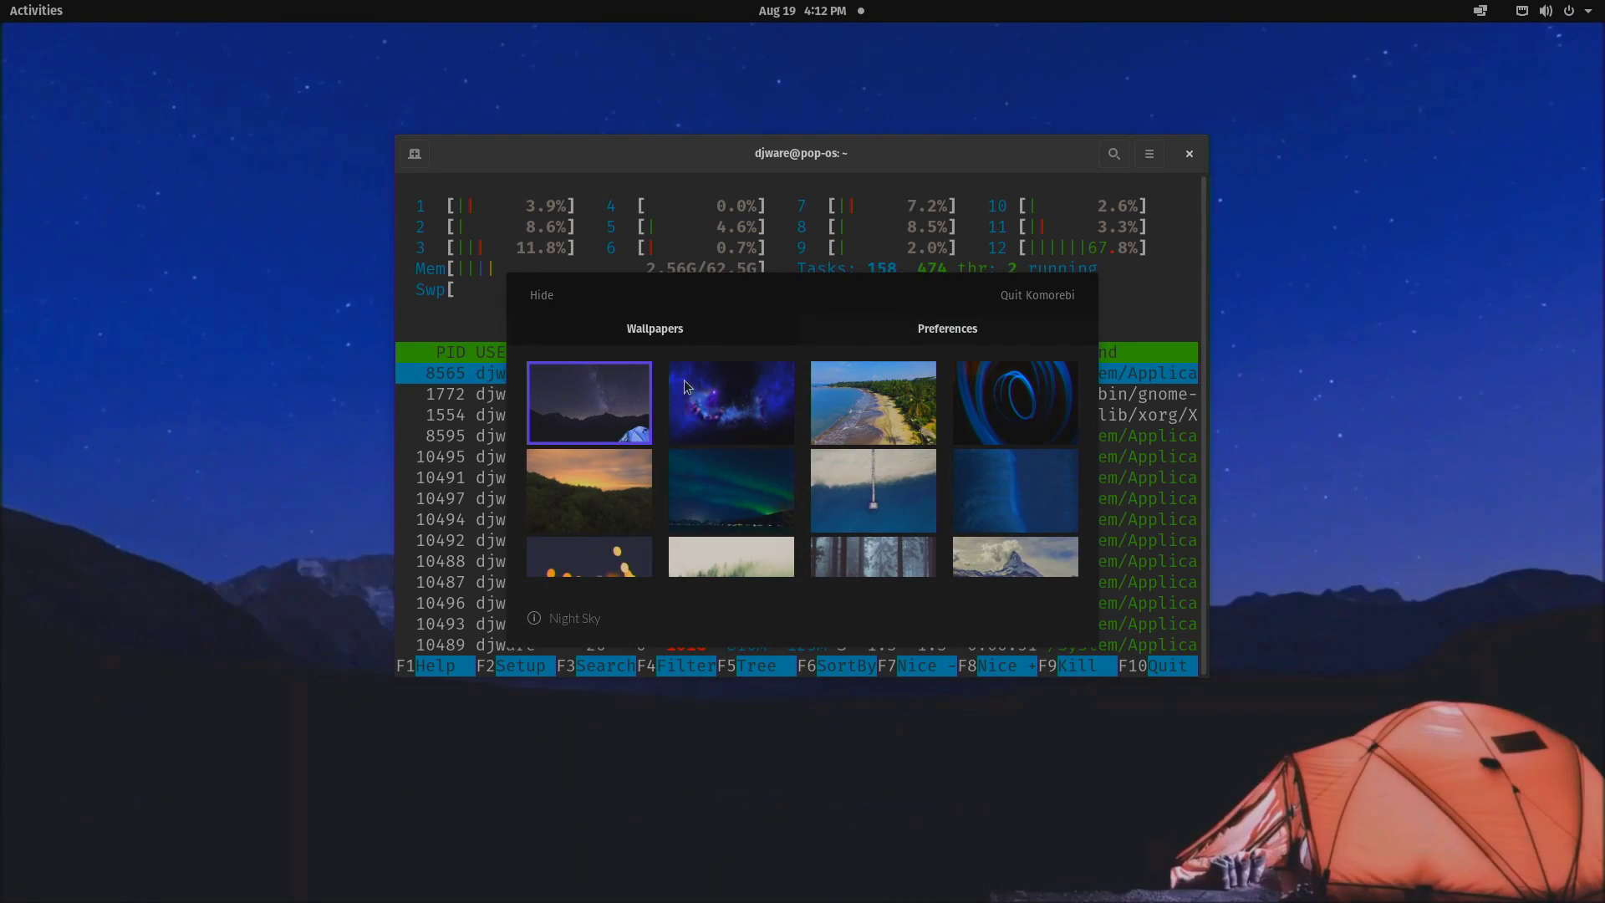
scroll(801, 464, down, 5)
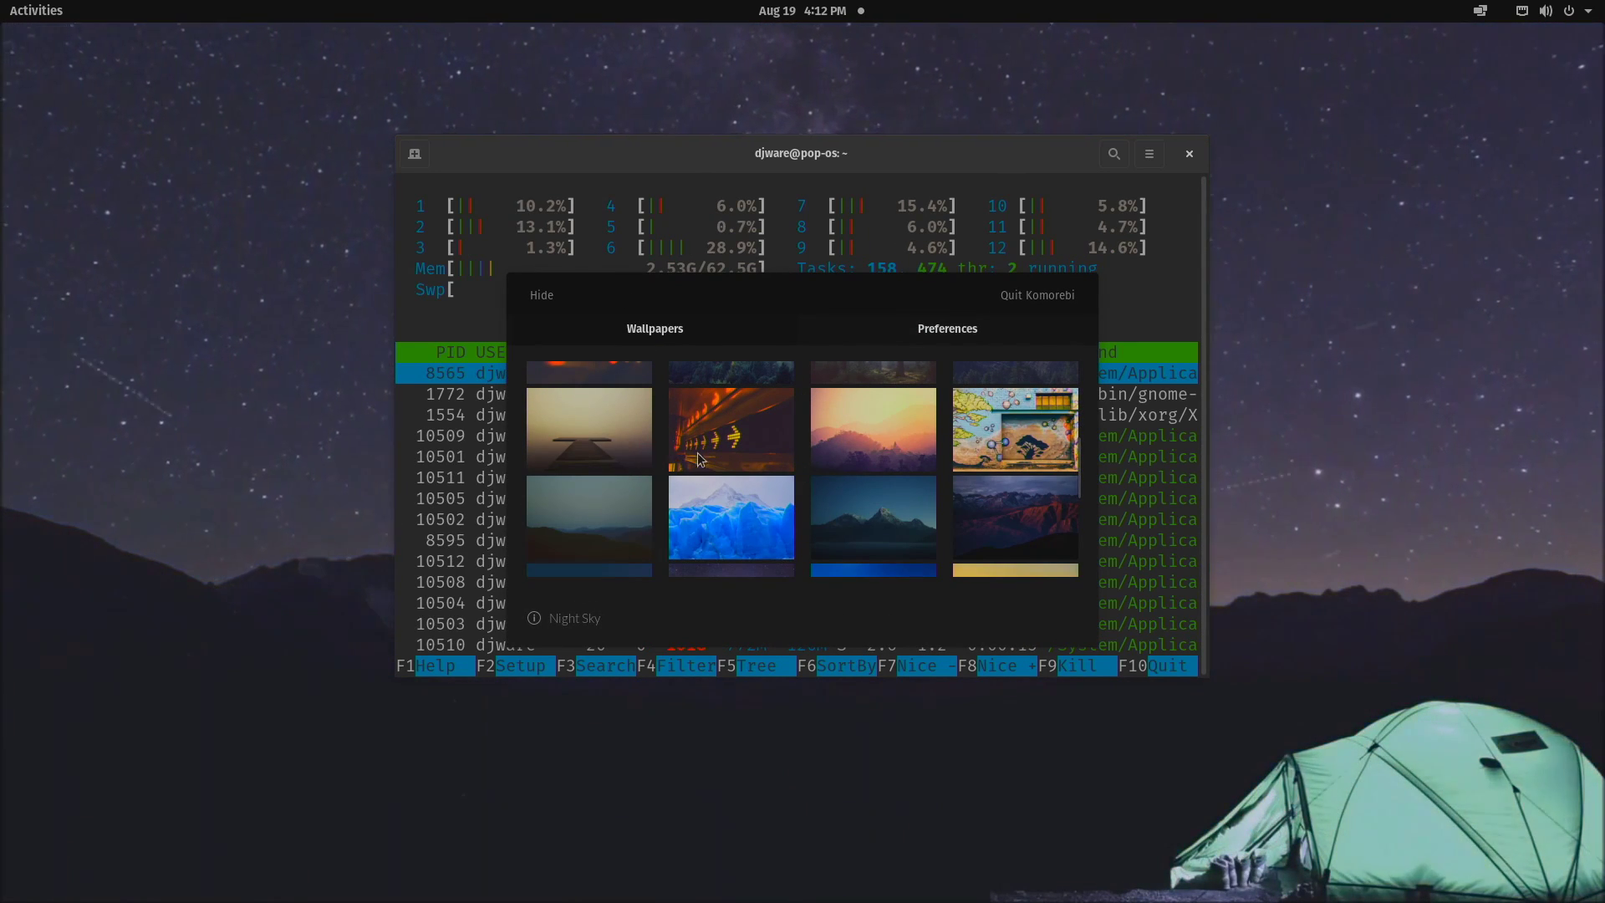
click(721, 521)
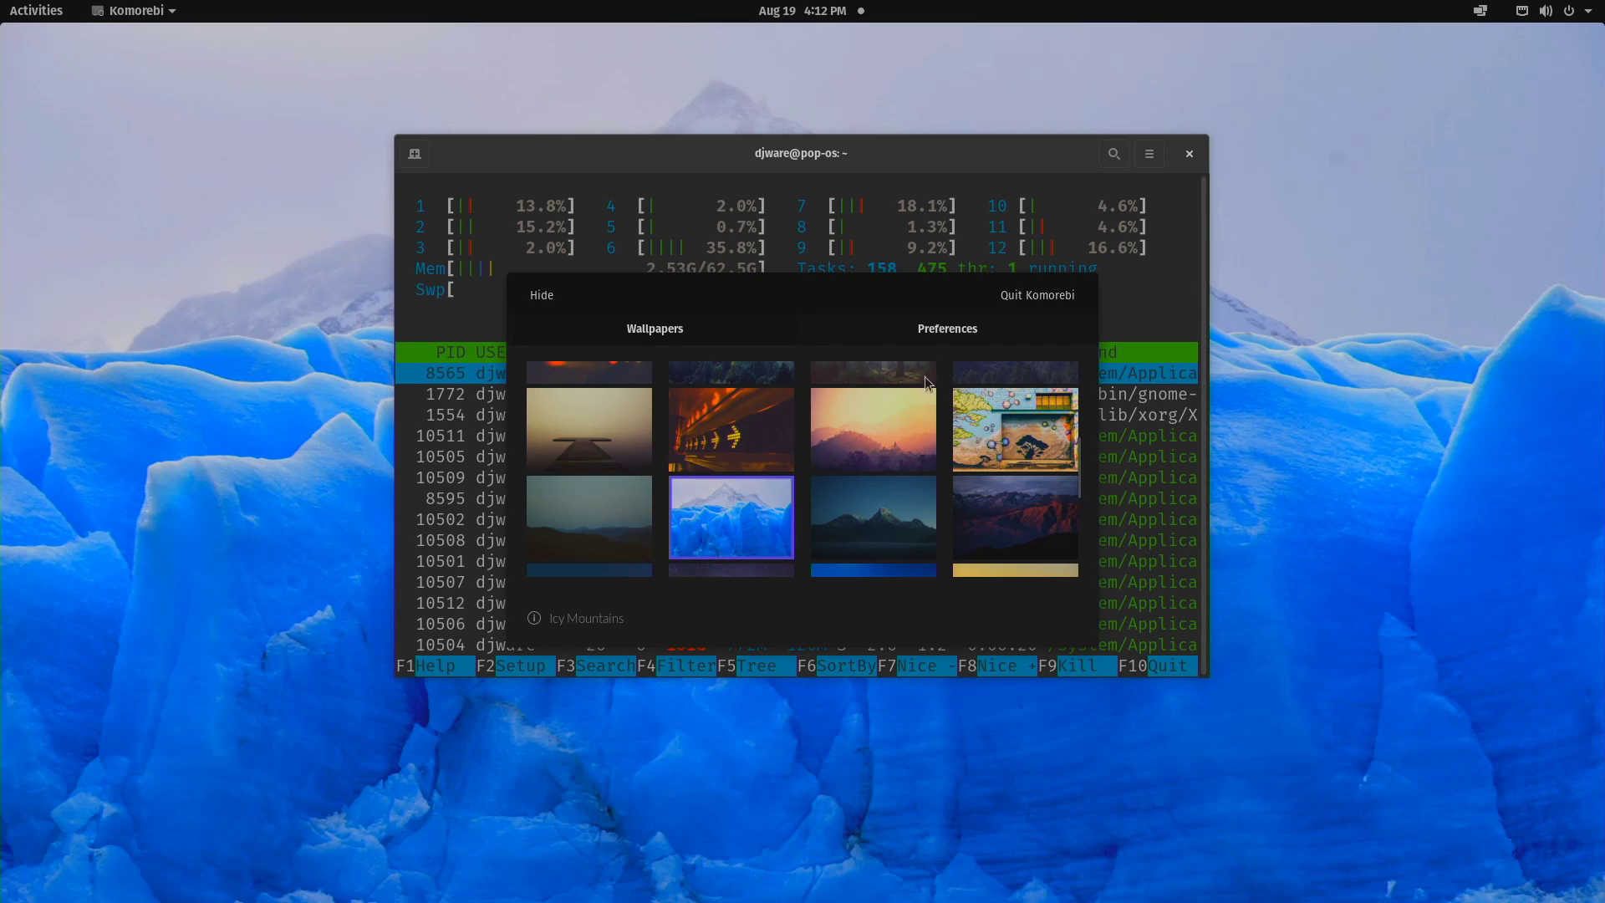
click(545, 297)
drag(587, 148, 749, 490)
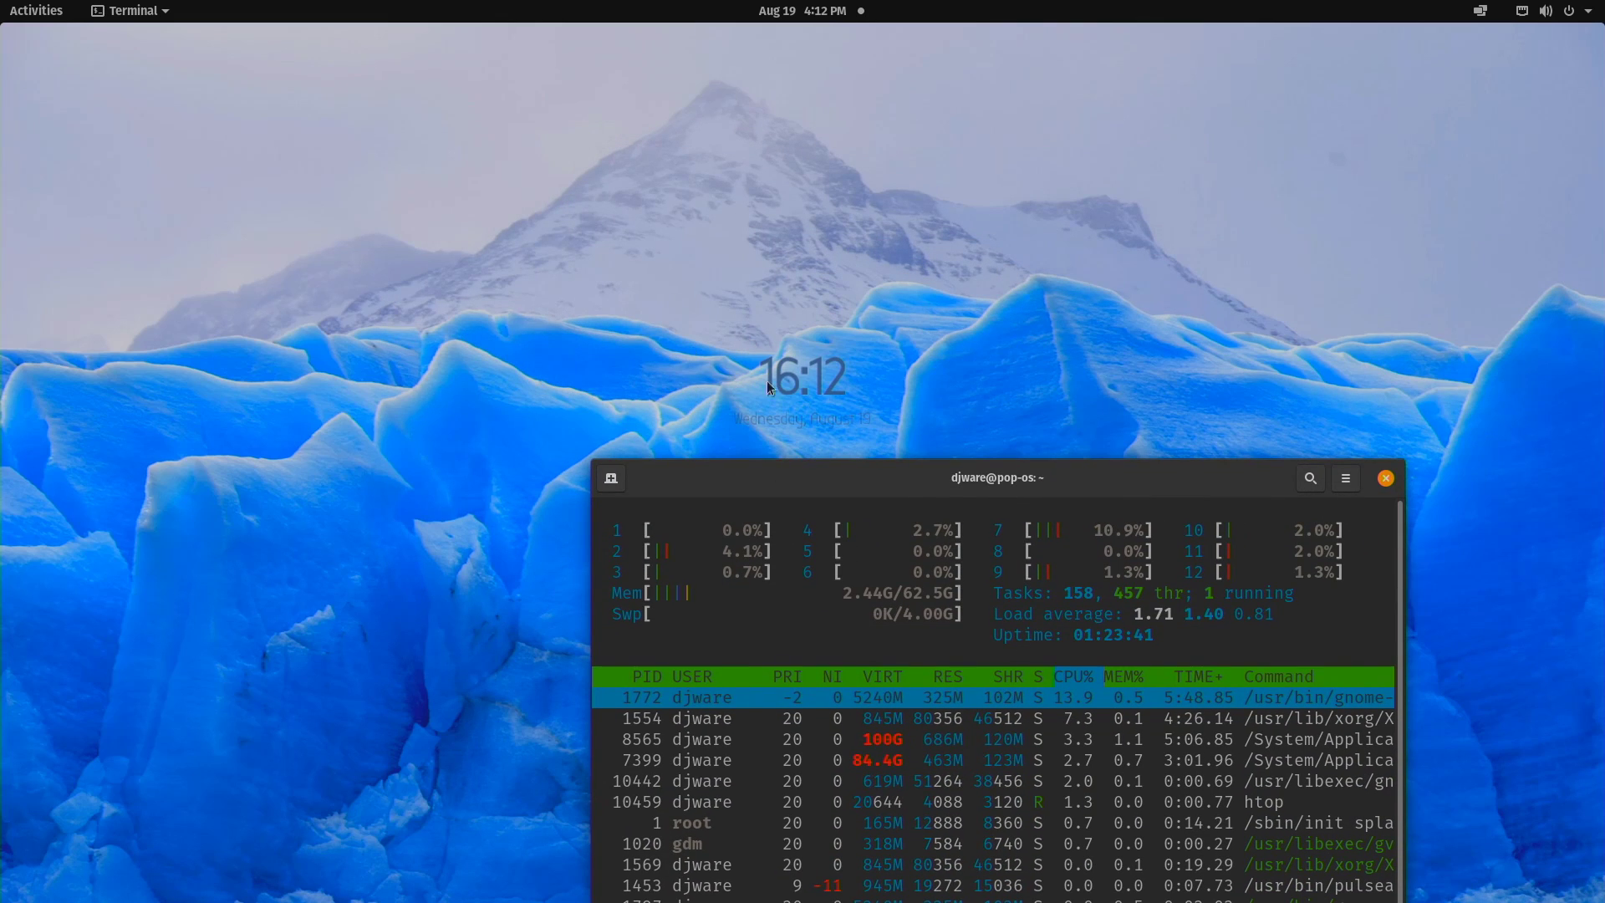
drag(884, 470, 940, 223)
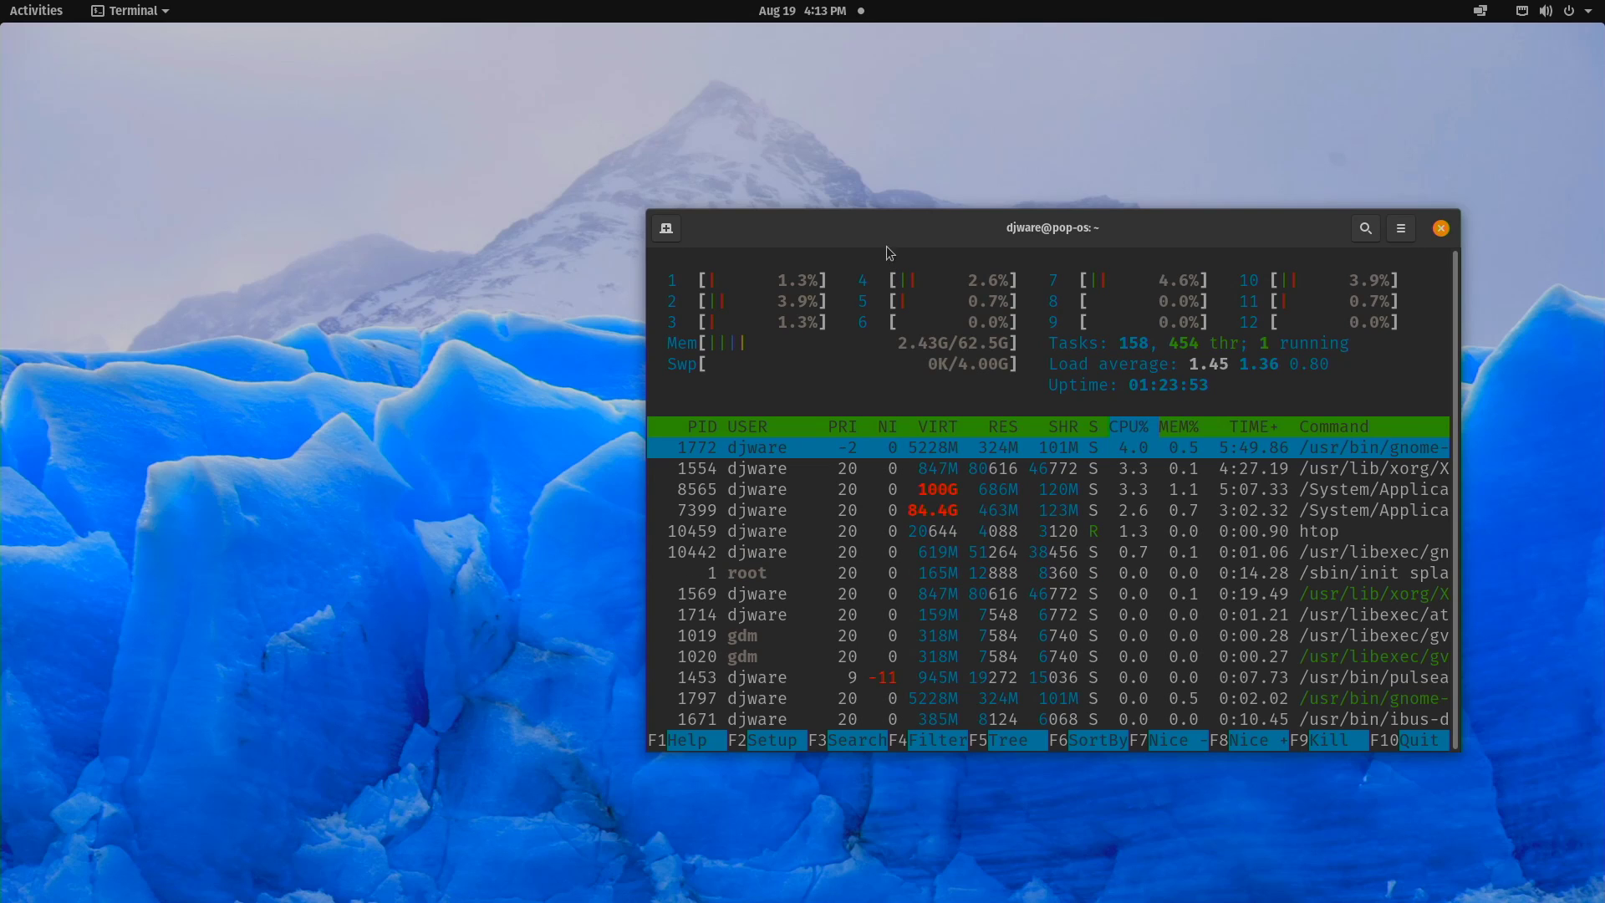
- Move the htop window aside, quit htop and exit the Terminal session
drag(886, 228, 790, 211)
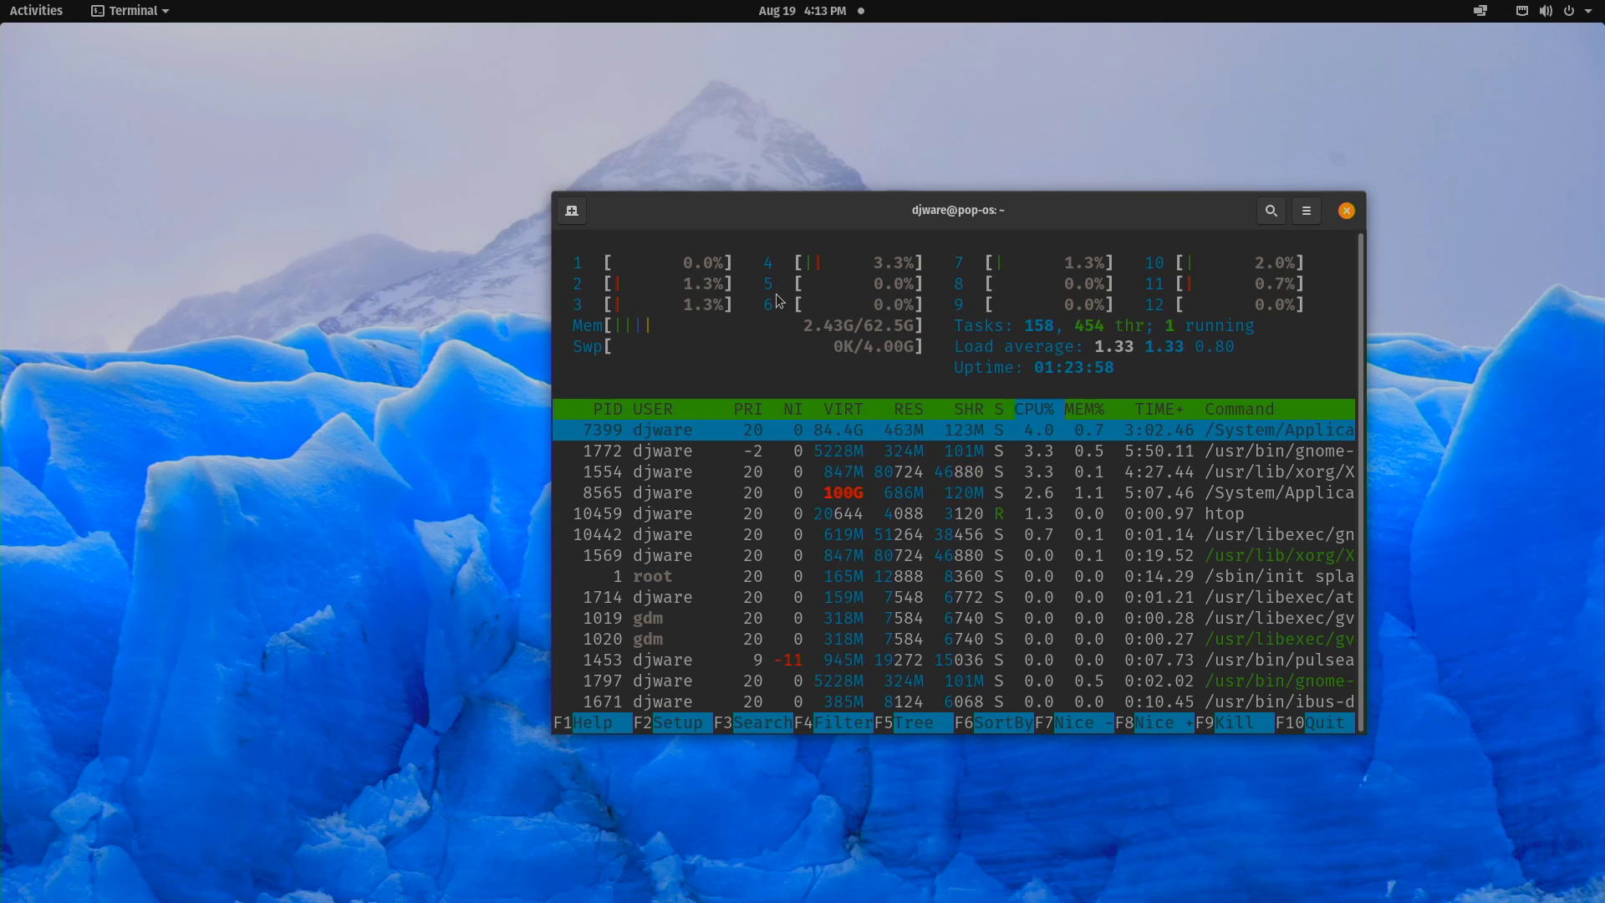
text(q)
text(exit)
key(Return)
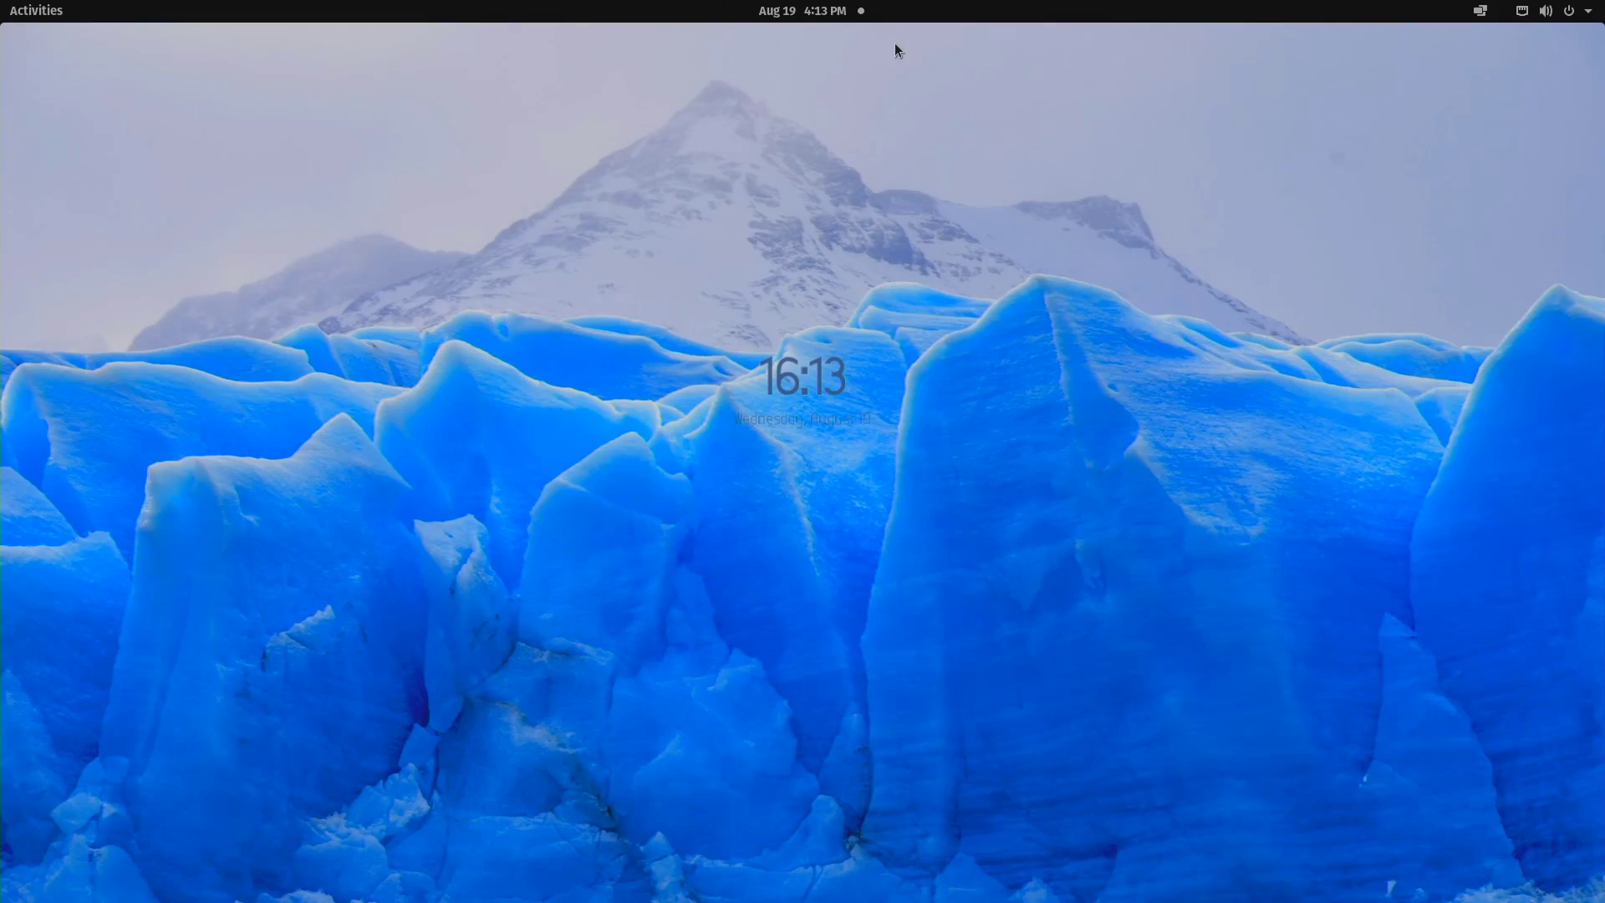
- Open a new Terminal and switch to the root account with sudo su -, entering the account password
click(36, 11)
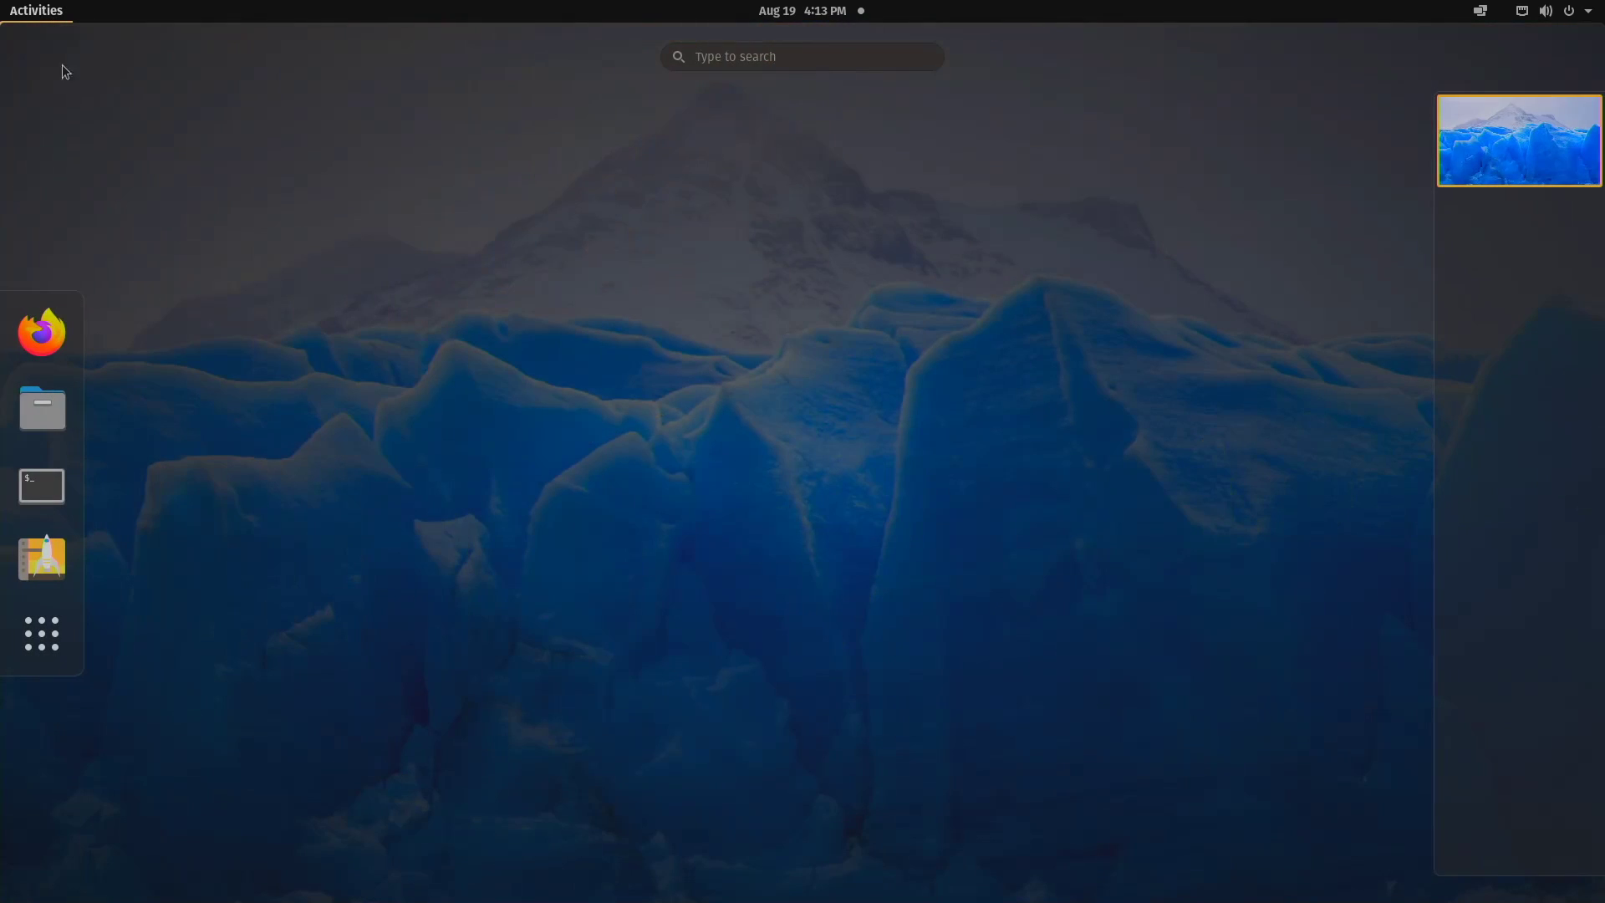
click(45, 477)
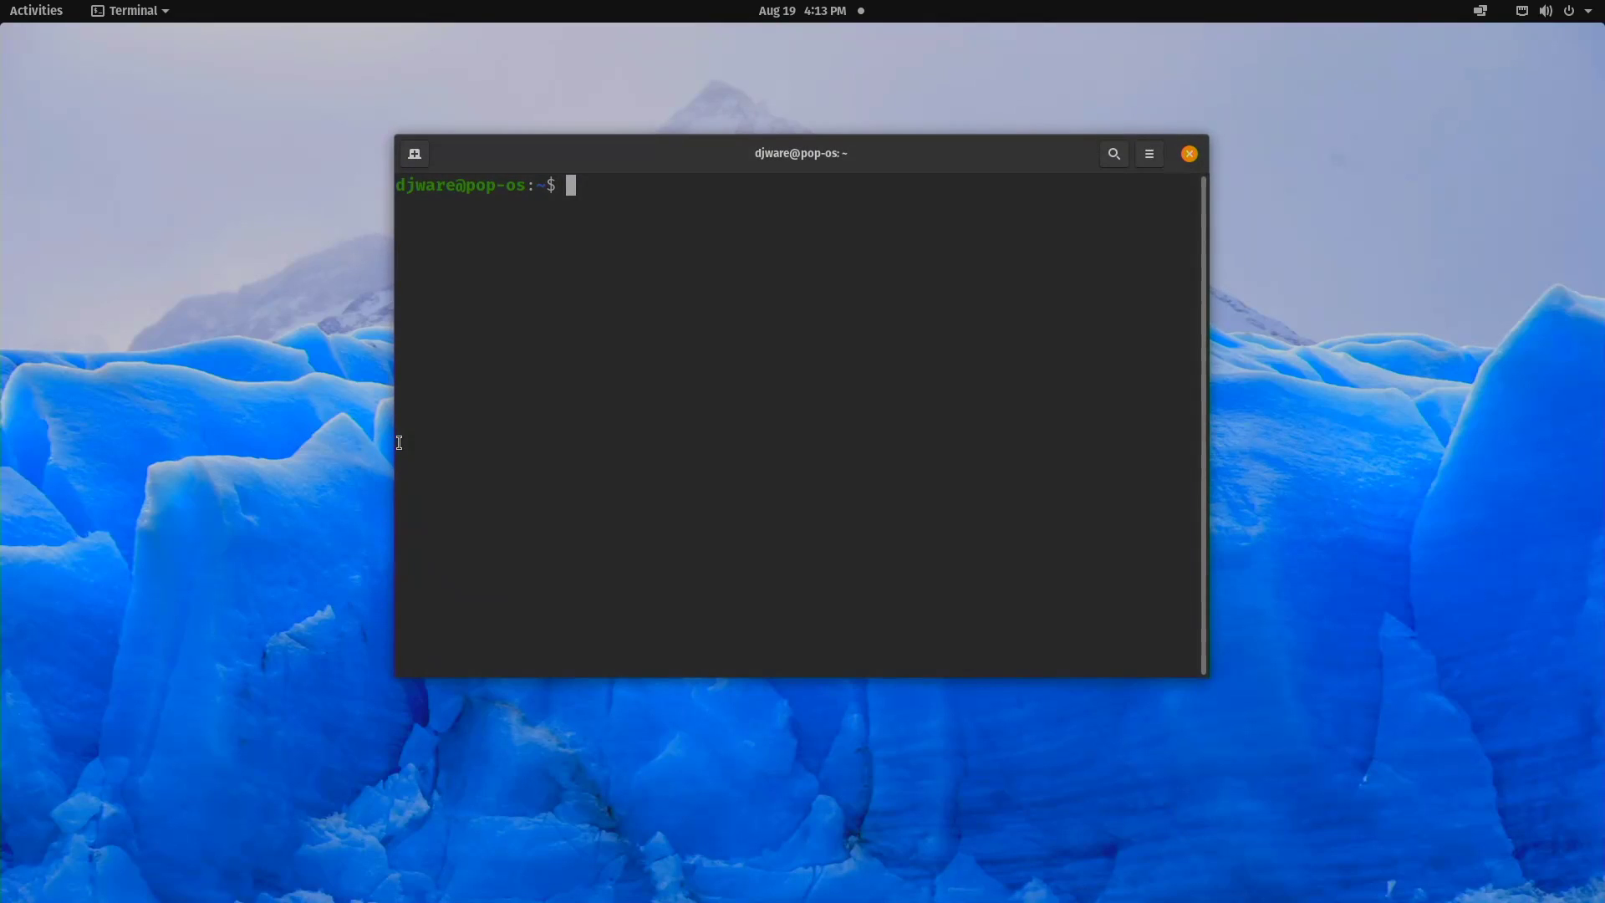
text(su -)
key(BackSpace)
key(BackSpace)
text(do su -)
key(Return)
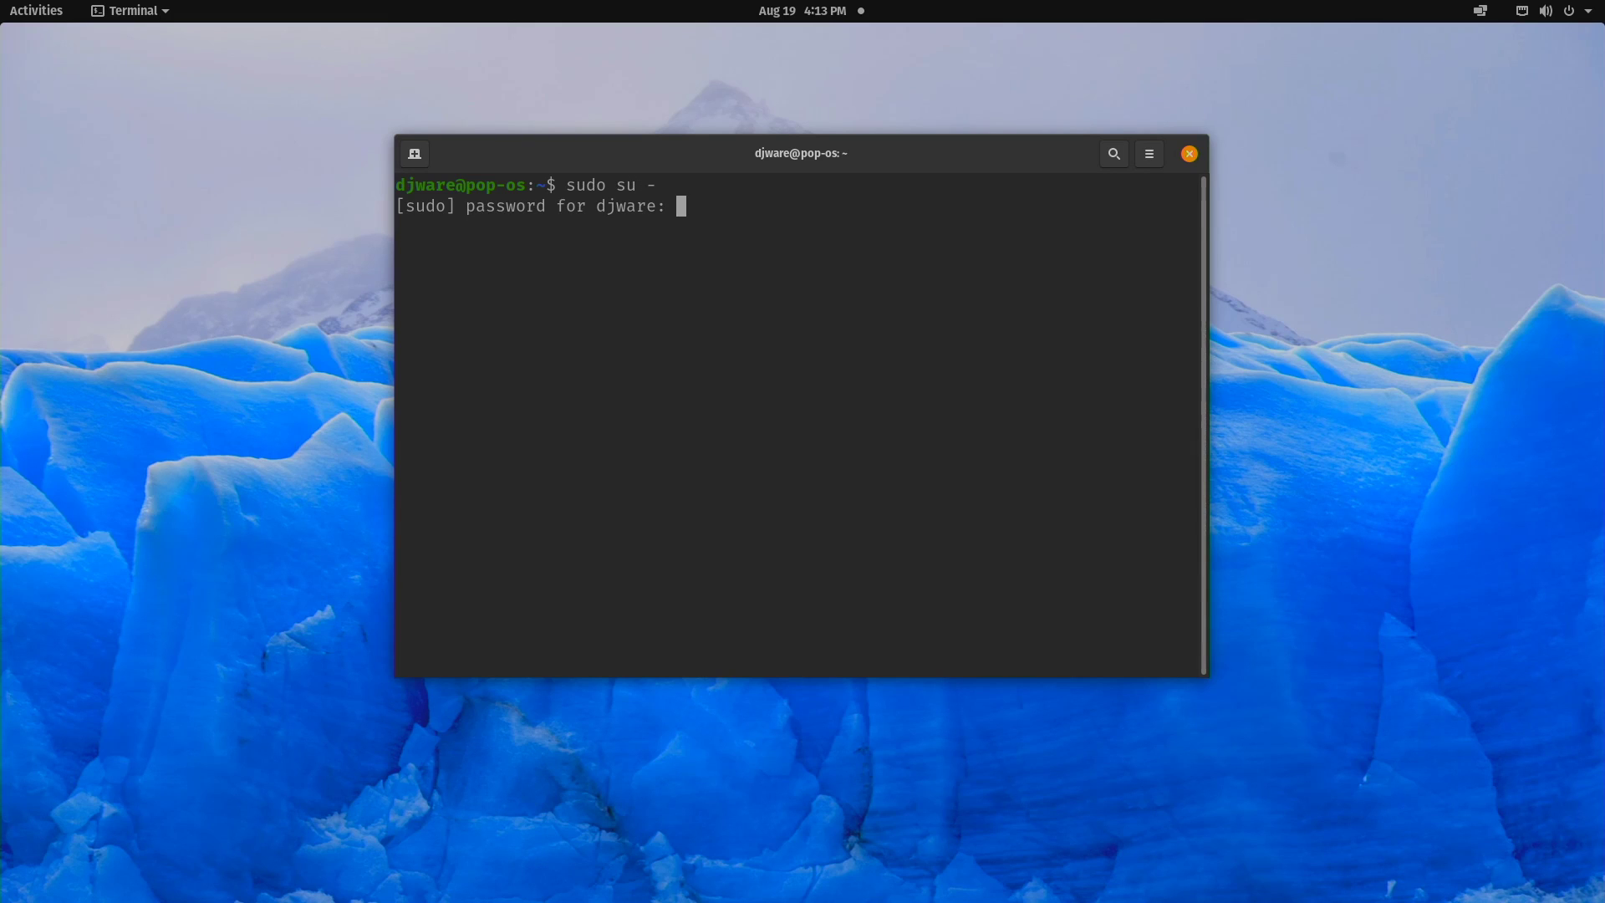
key(Return)
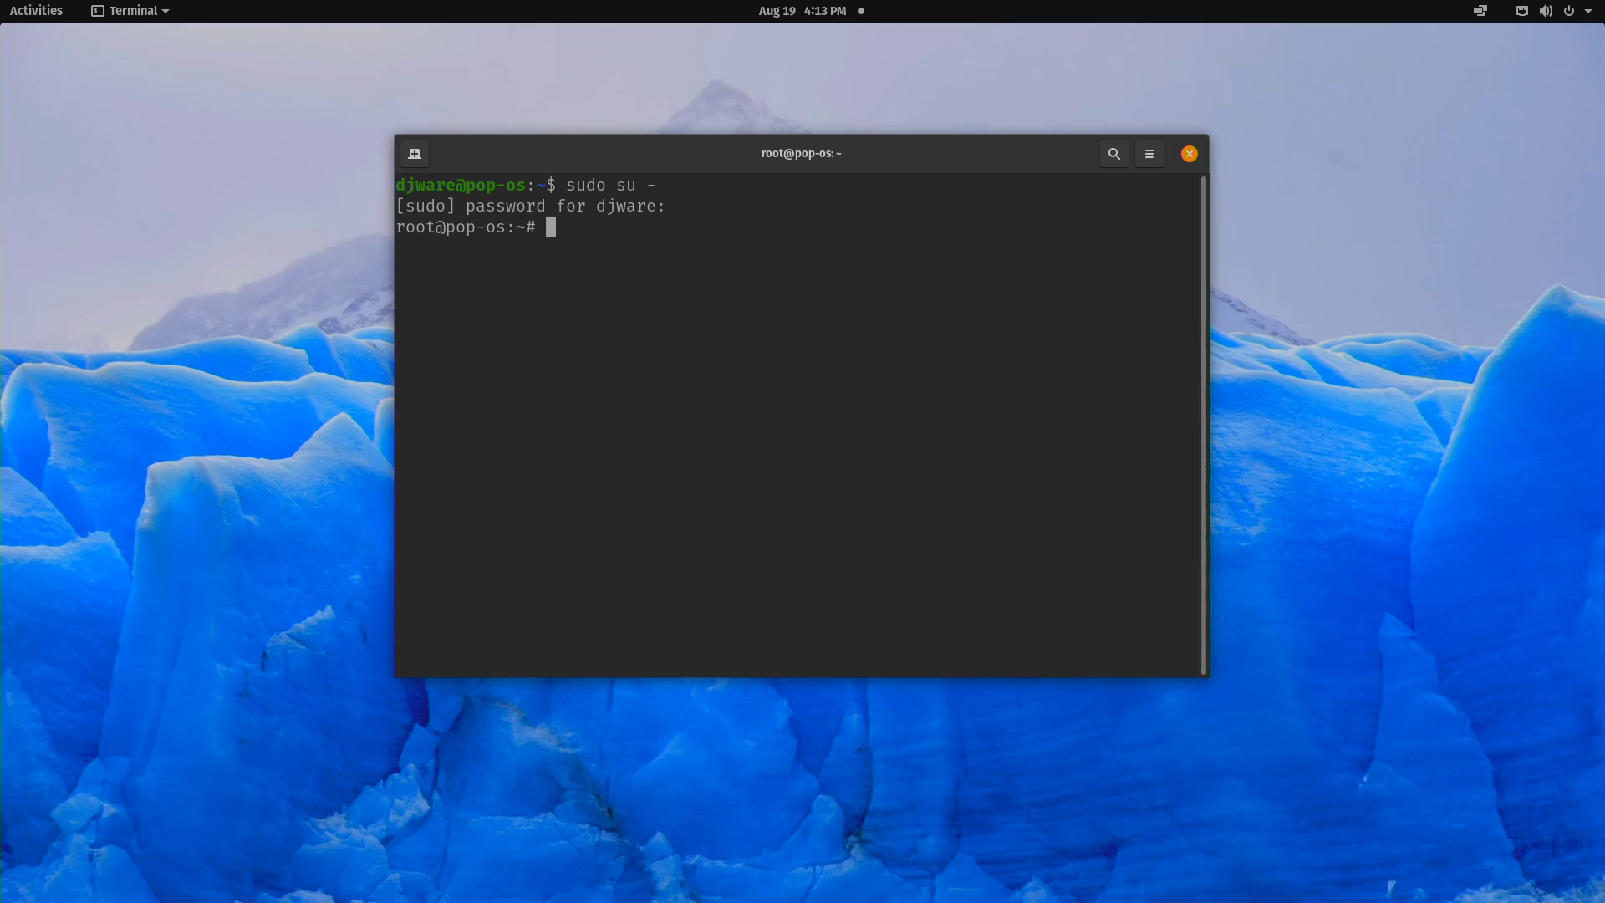
- Change to the /System/Resources/Komorebi directory and list its contents
text(cd /Sys)
key(Tab)
text(R)
key(Tab)
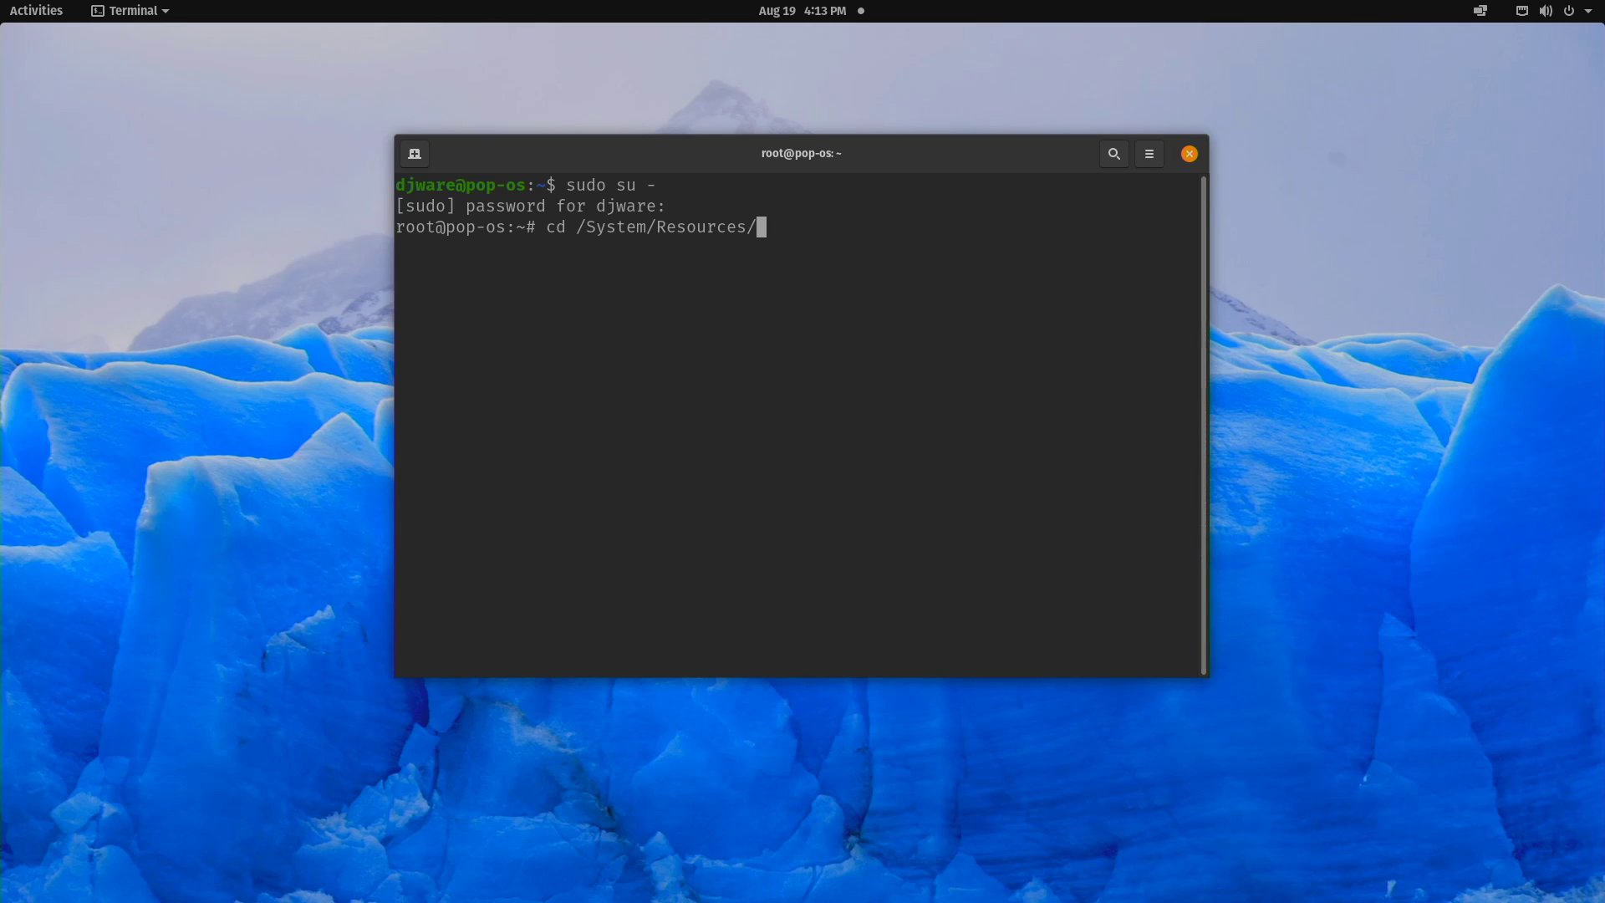
text(K)
key(Tab)
key(Return)
text(ls)
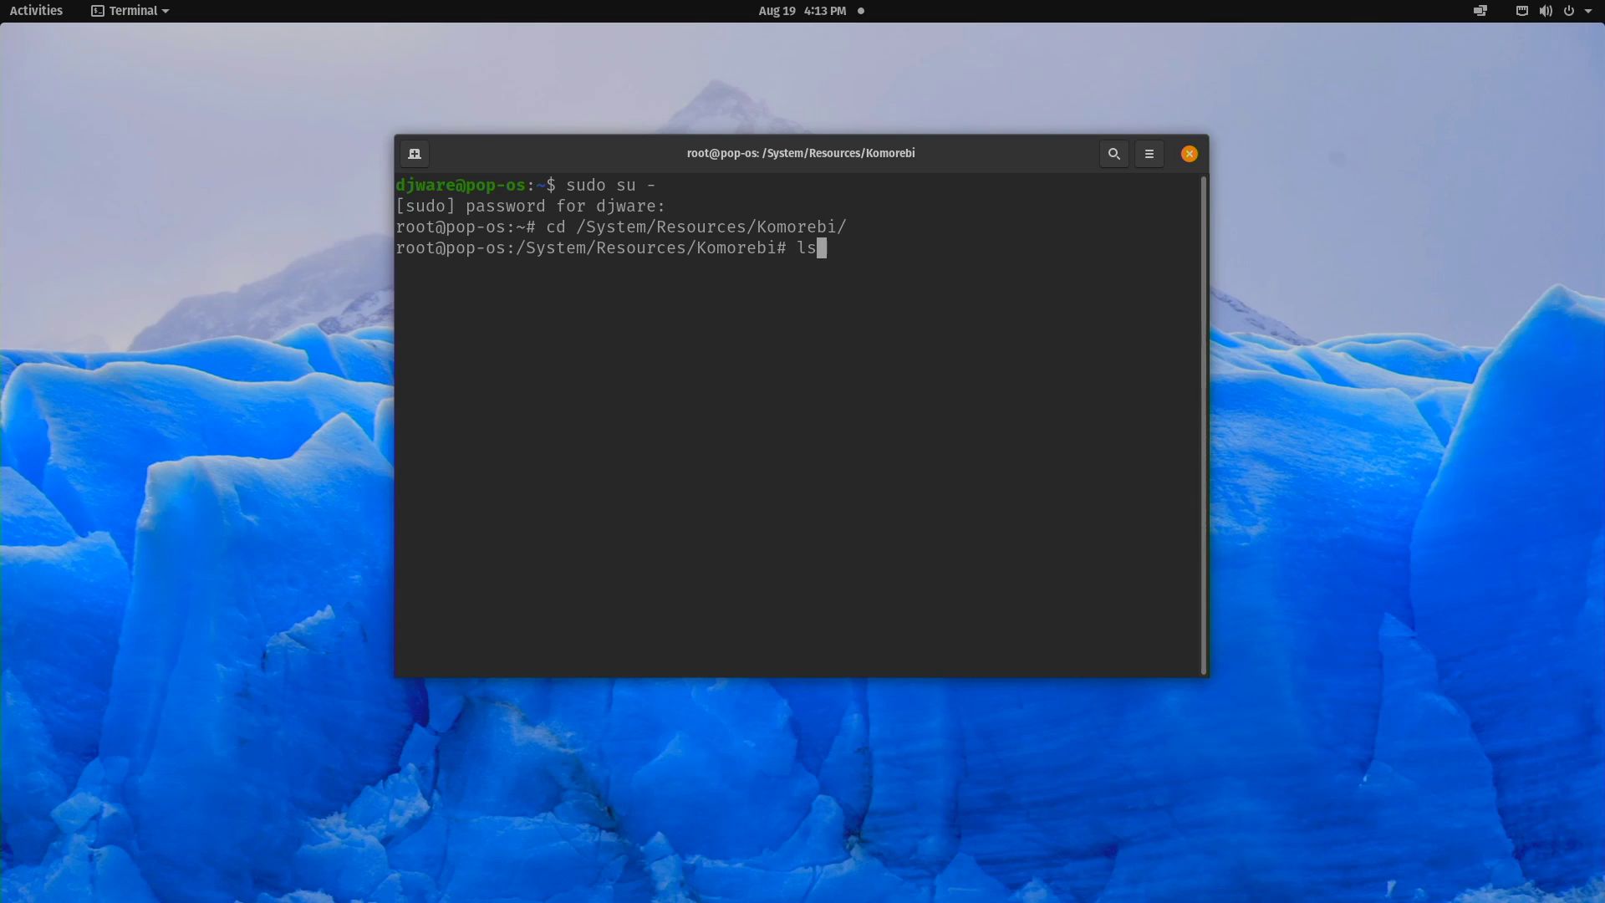
key(Return)
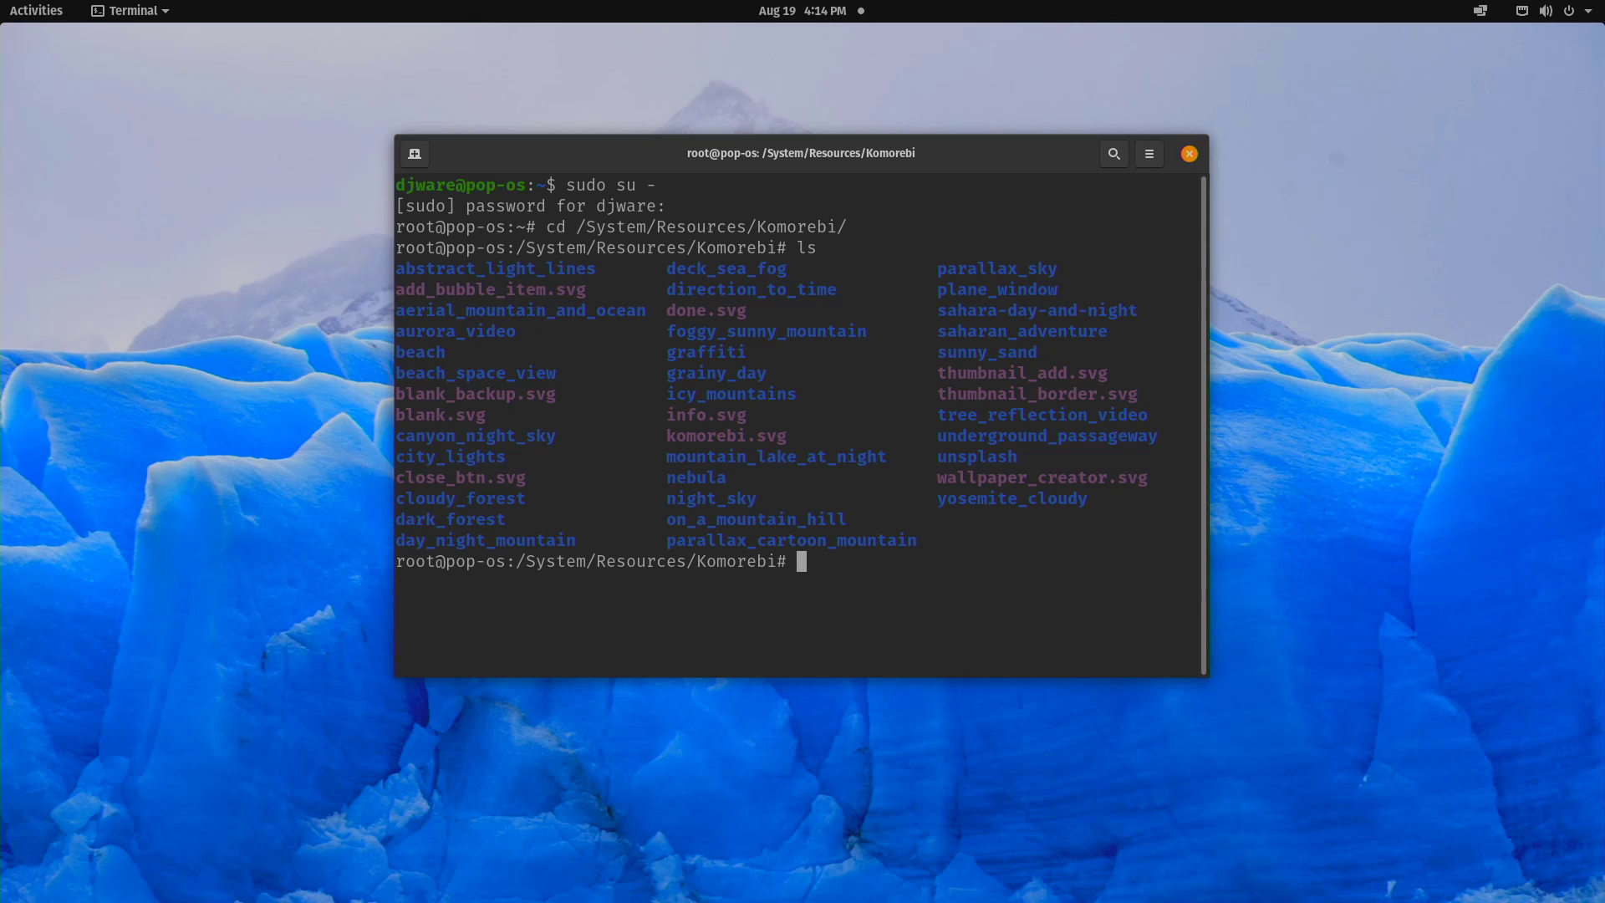
- Change into the night_sky wallpaper folder and list its files
text(cd nigh)
key(Tab)
key(Return)
text(ls)
key(Return)
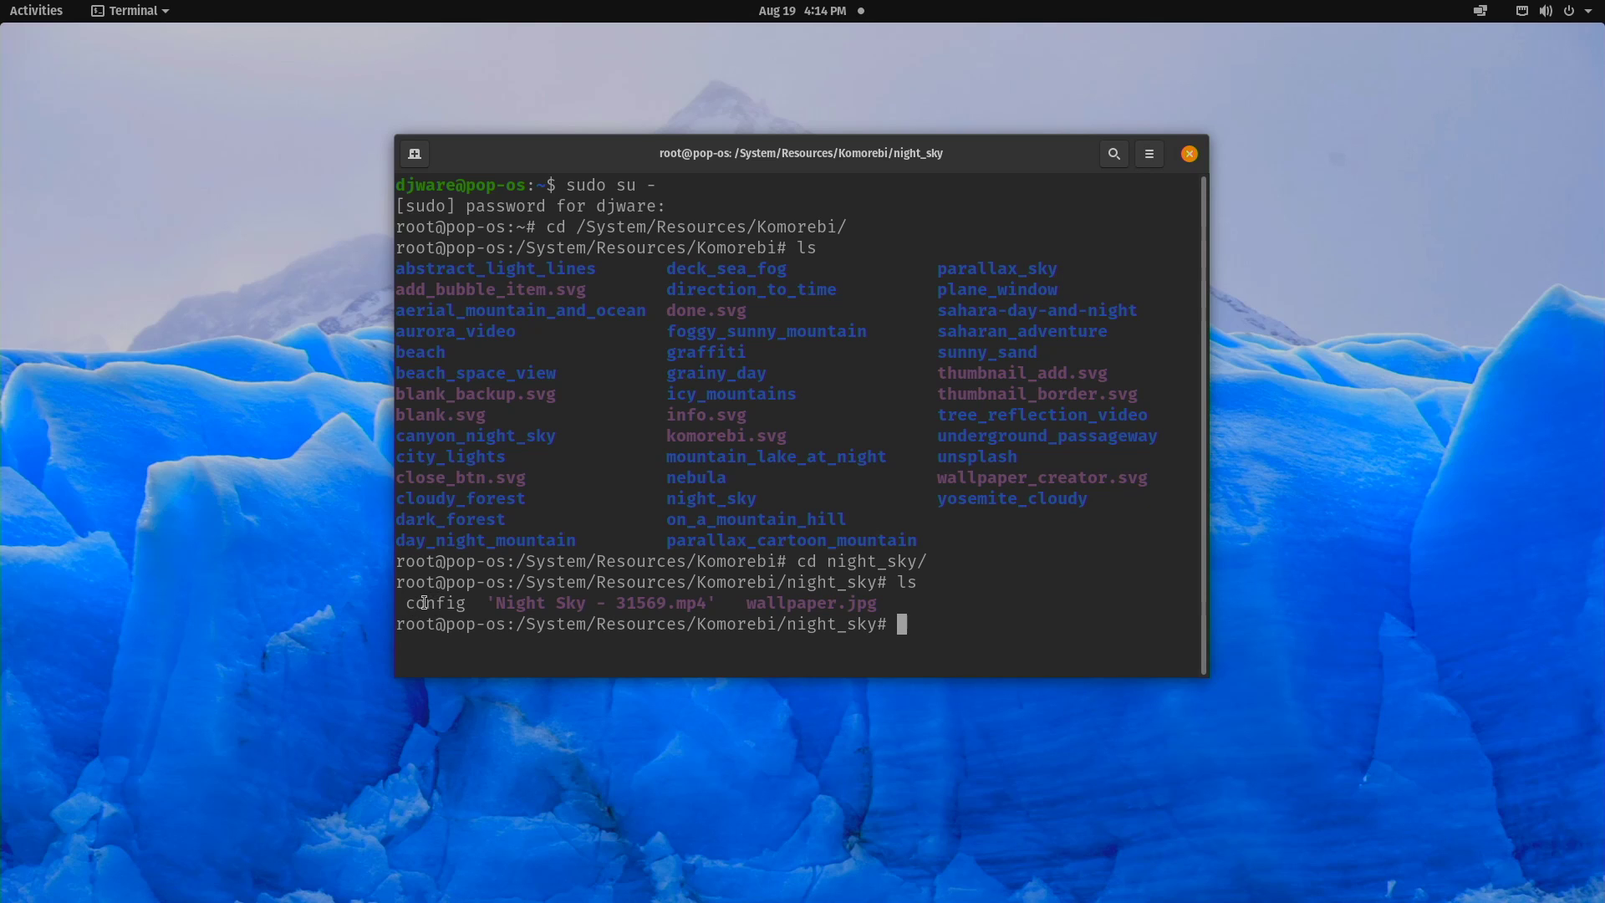
- Display the night_sky config file with more and examine its date and time settings, highlighting the DateFont size
text(more con)
key(Tab)
key(Return)
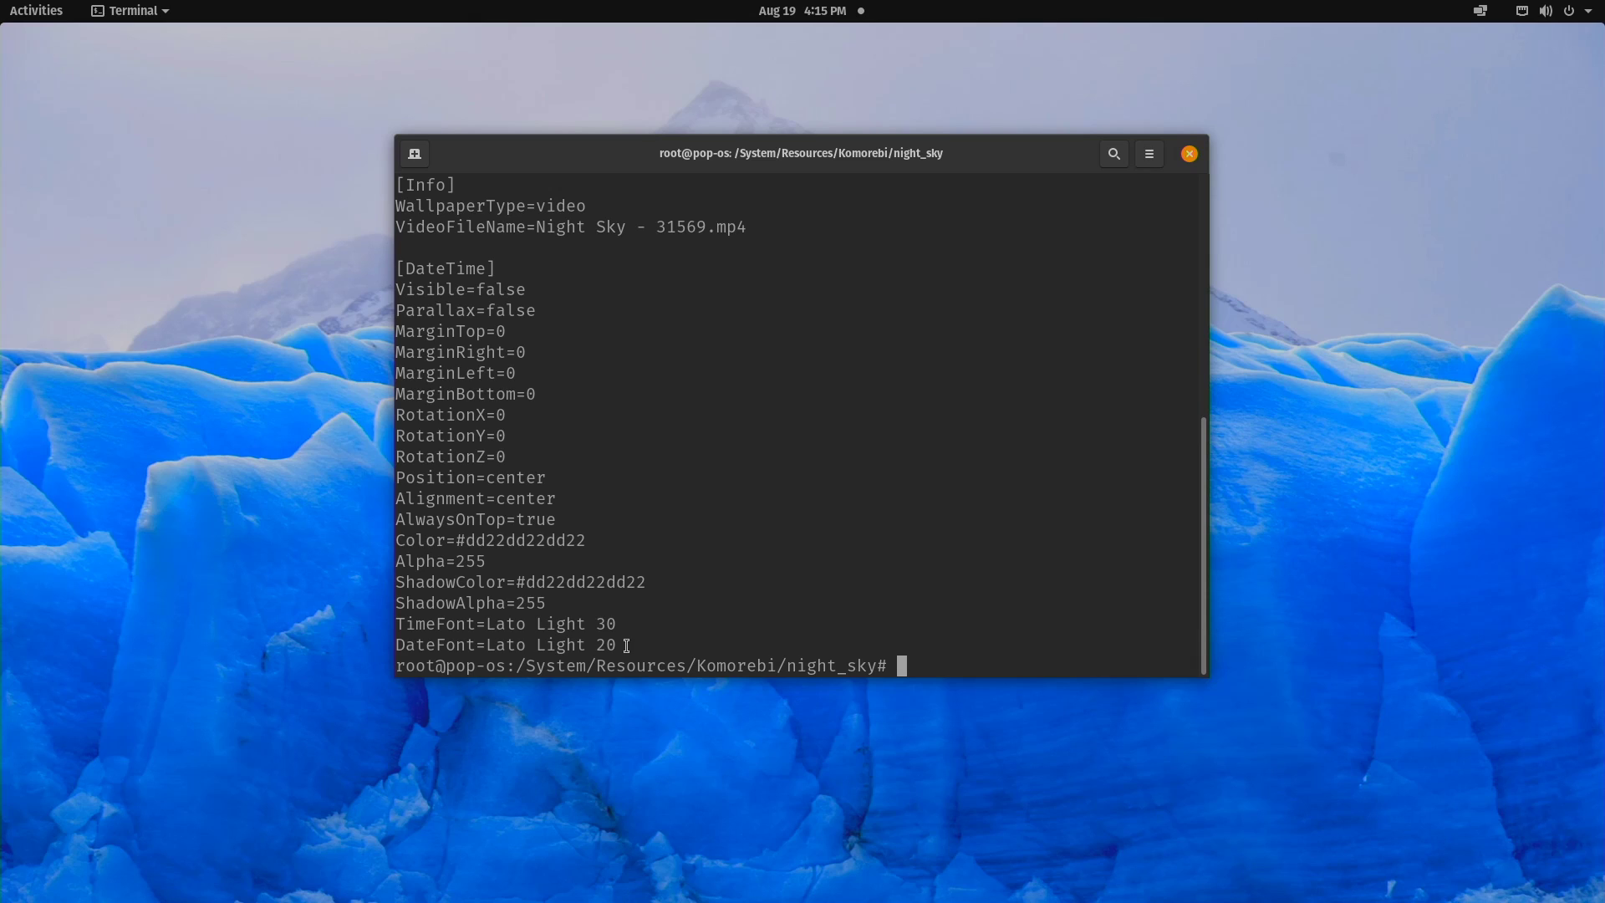
drag(629, 646, 596, 638)
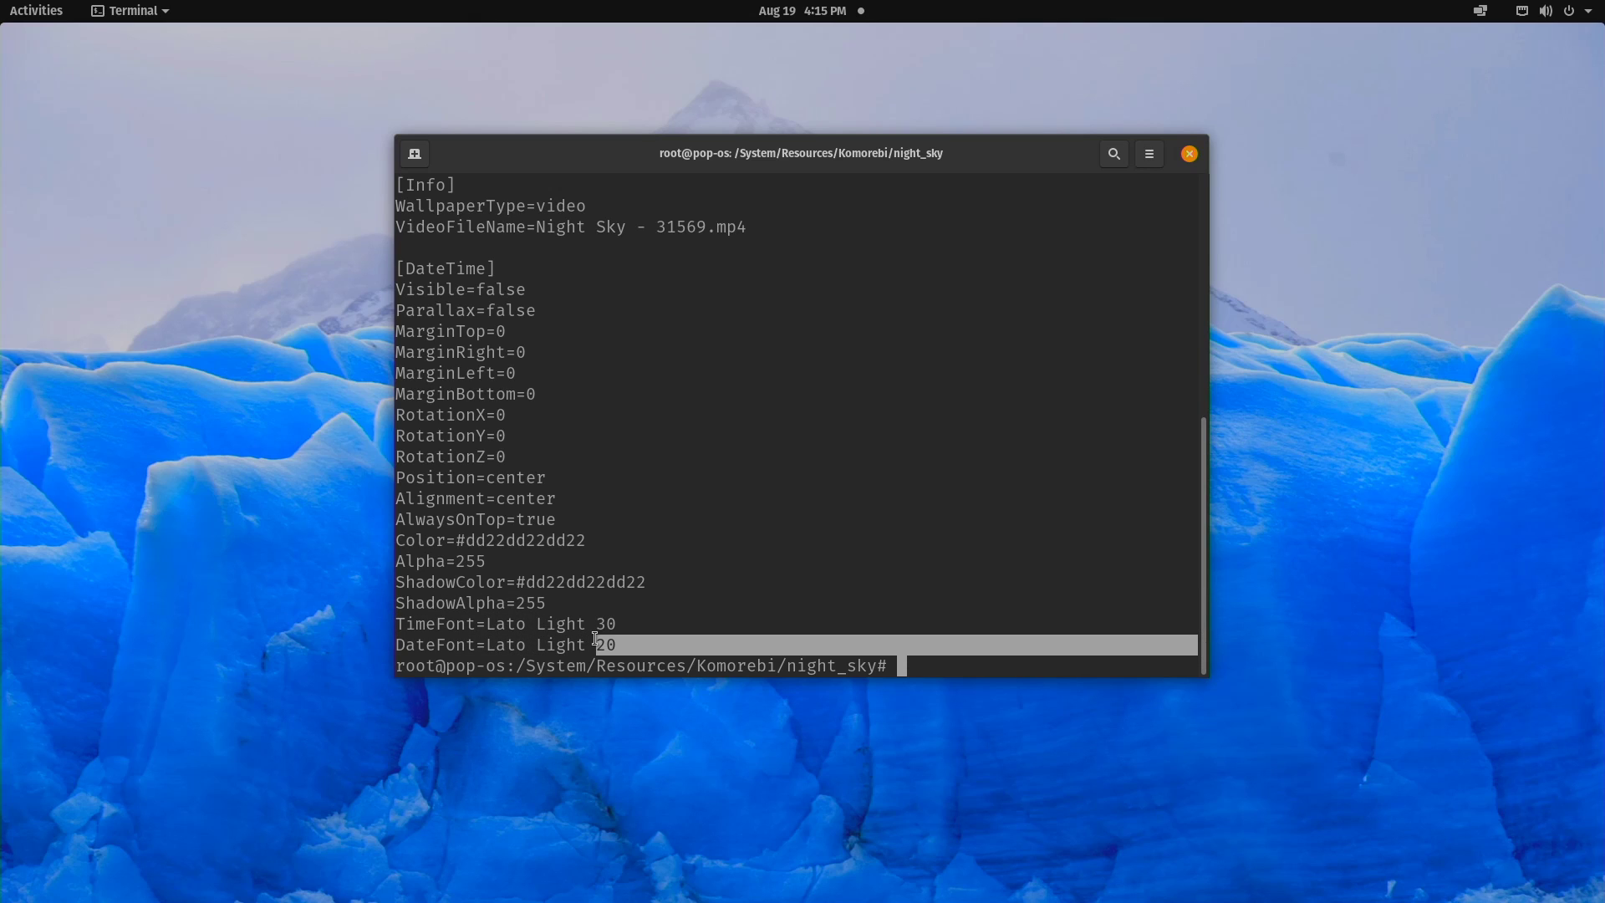
click(666, 616)
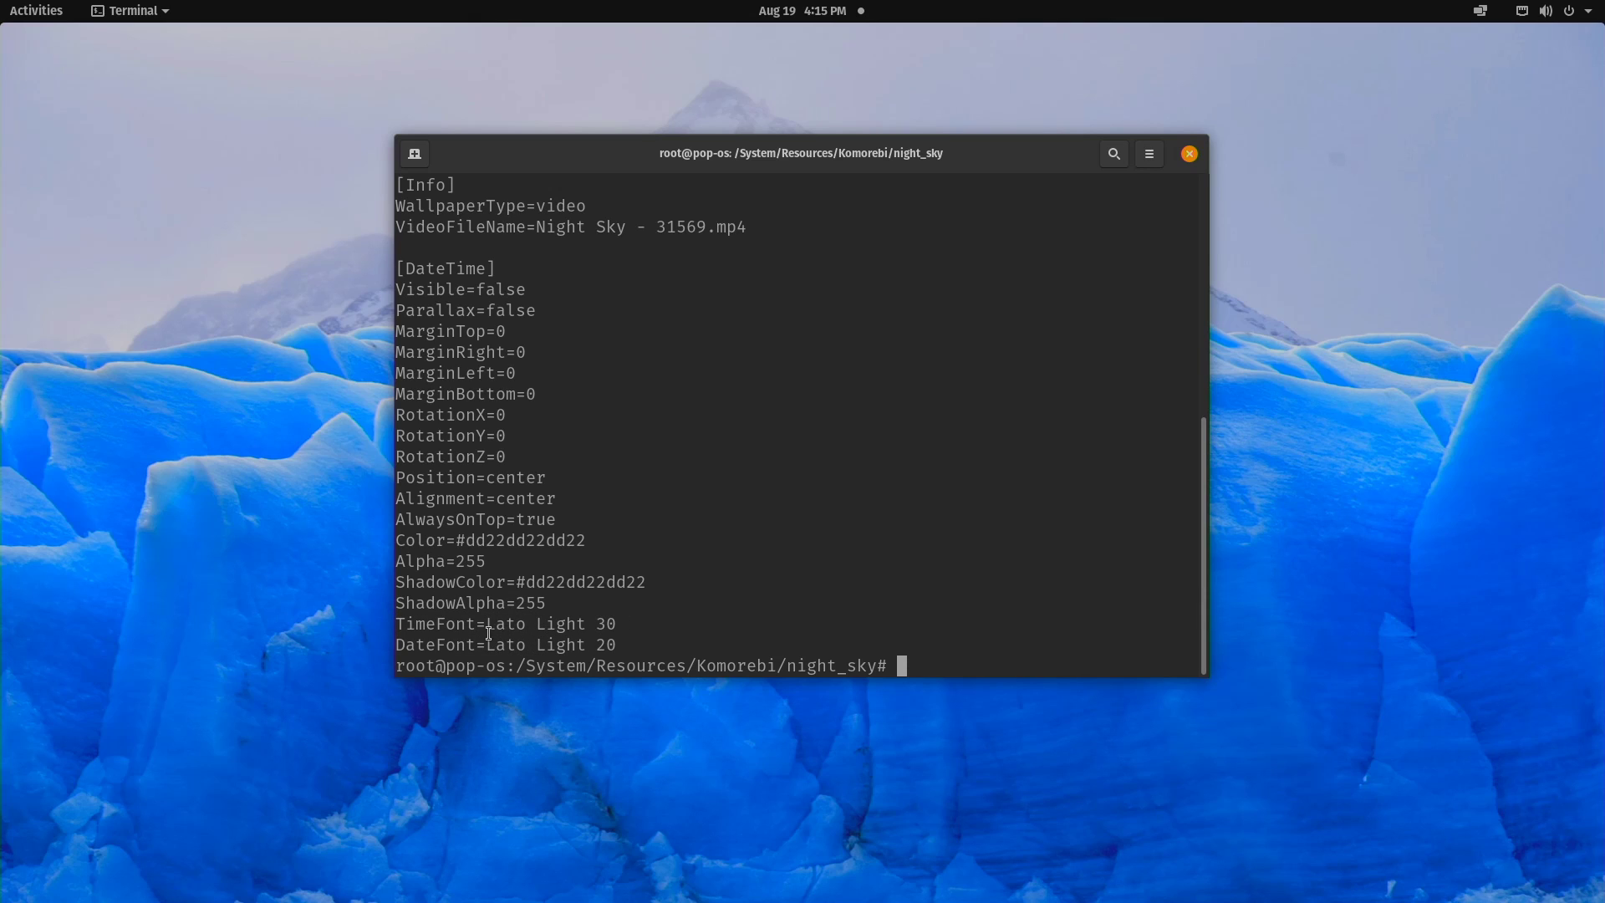
- Move the Terminal off the desktop clock and back to compare the clock with the config's TimeFont and DateFont sizes
drag(565, 145, 1114, 260)
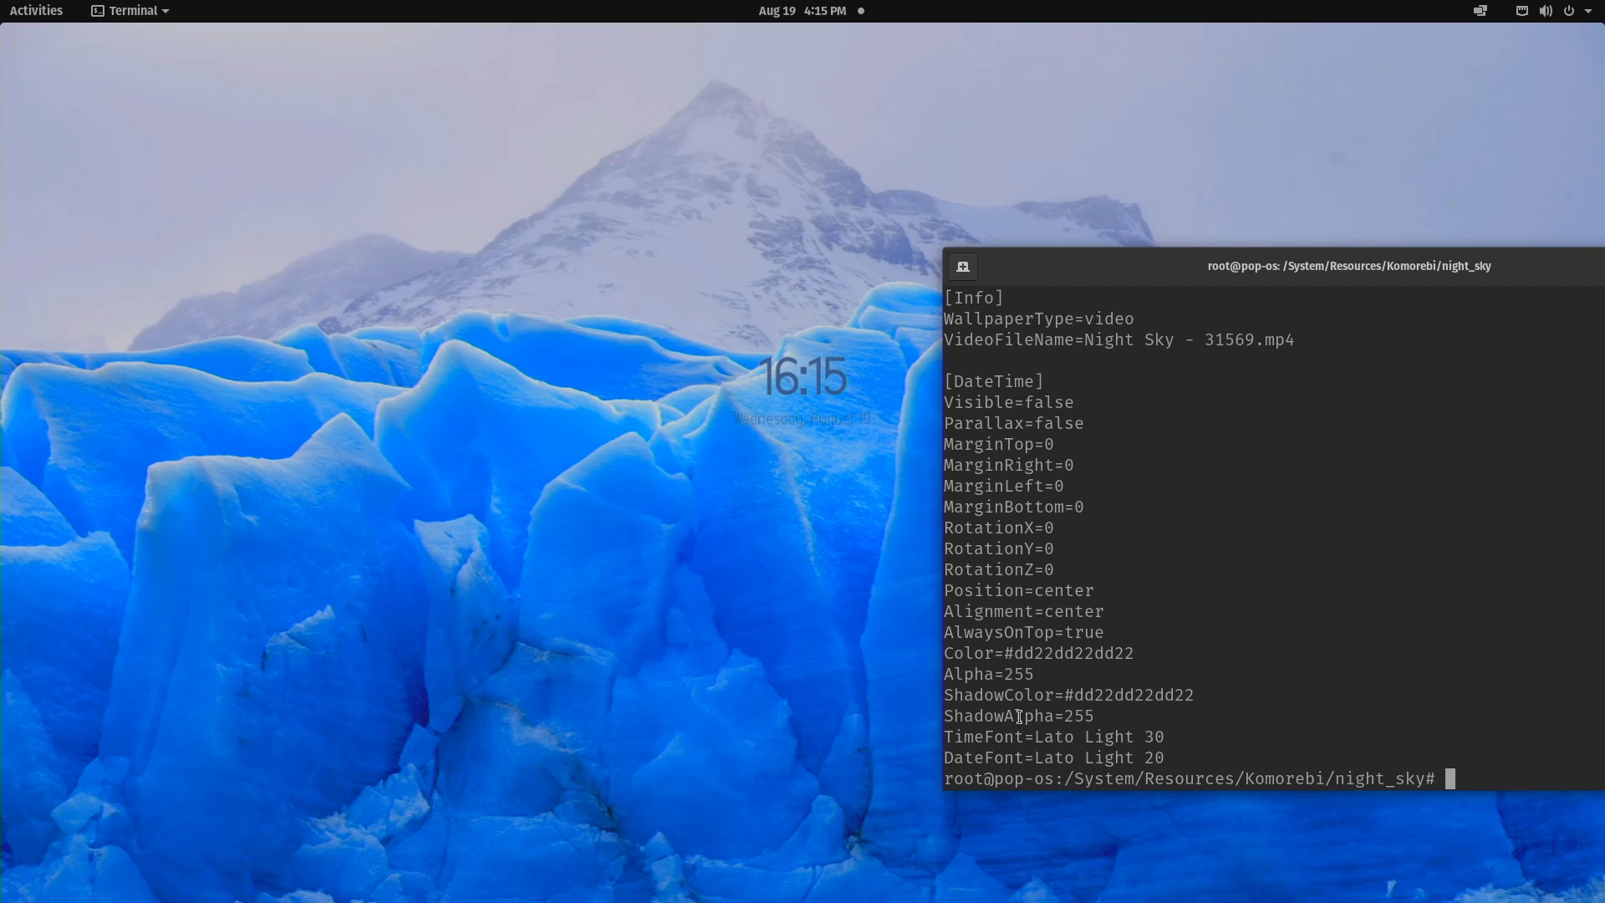
drag(1161, 259, 584, 95)
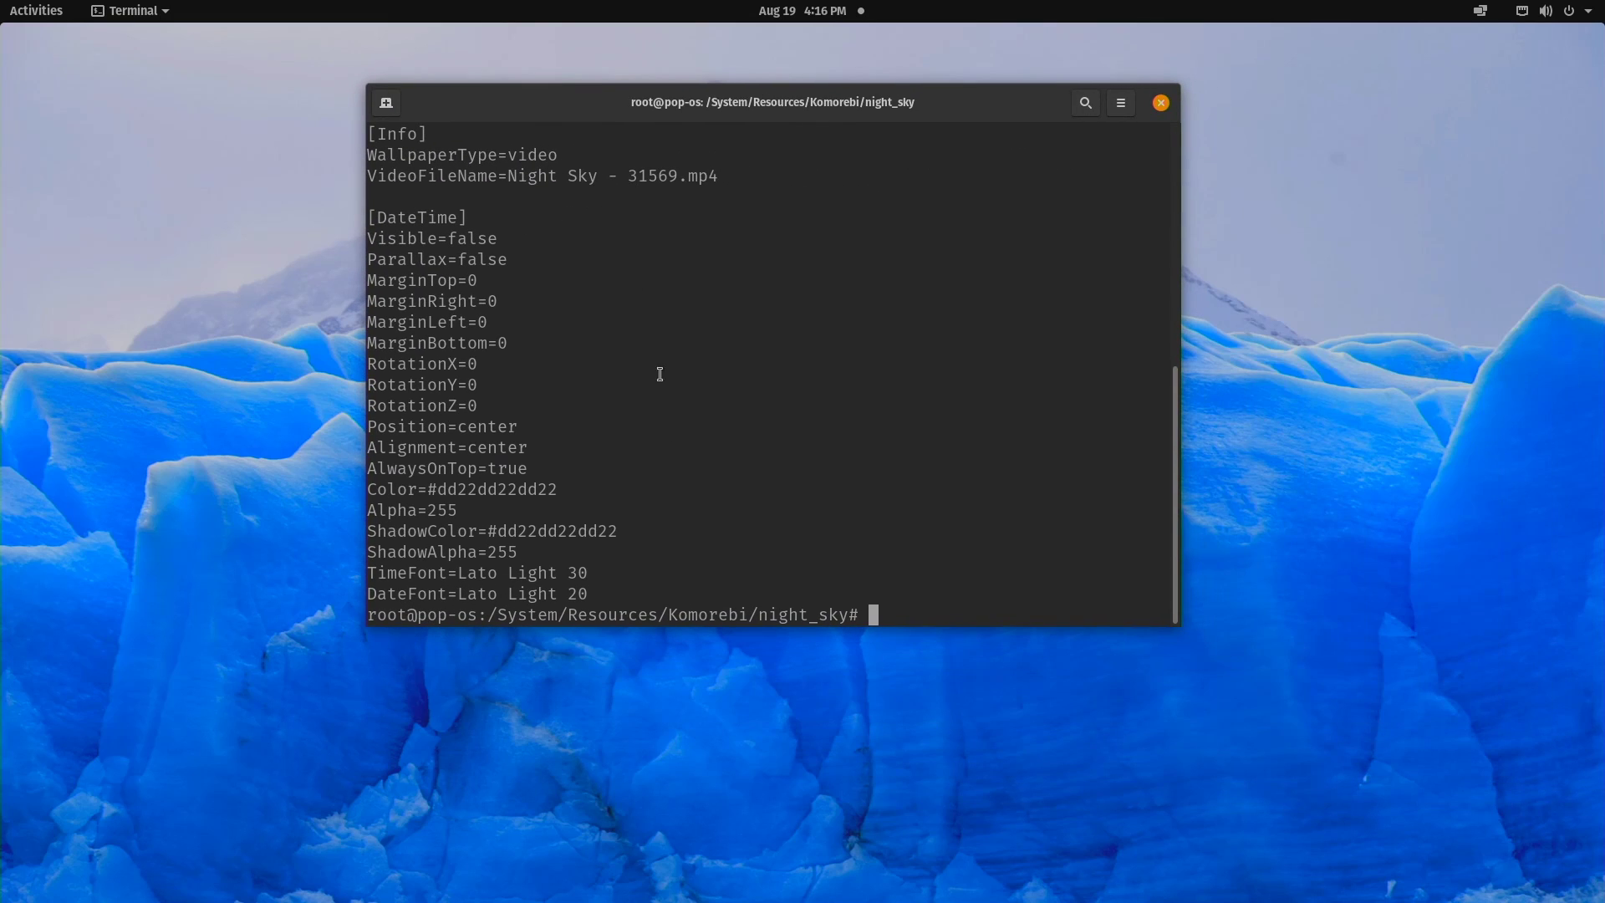
mouse_move(570, 579)
mouse_down()
mouse_move(597, 578)
mouse_move(576, 594)
mouse_move(588, 594)
mouse_up()
drag(558, 105, 573, 192)
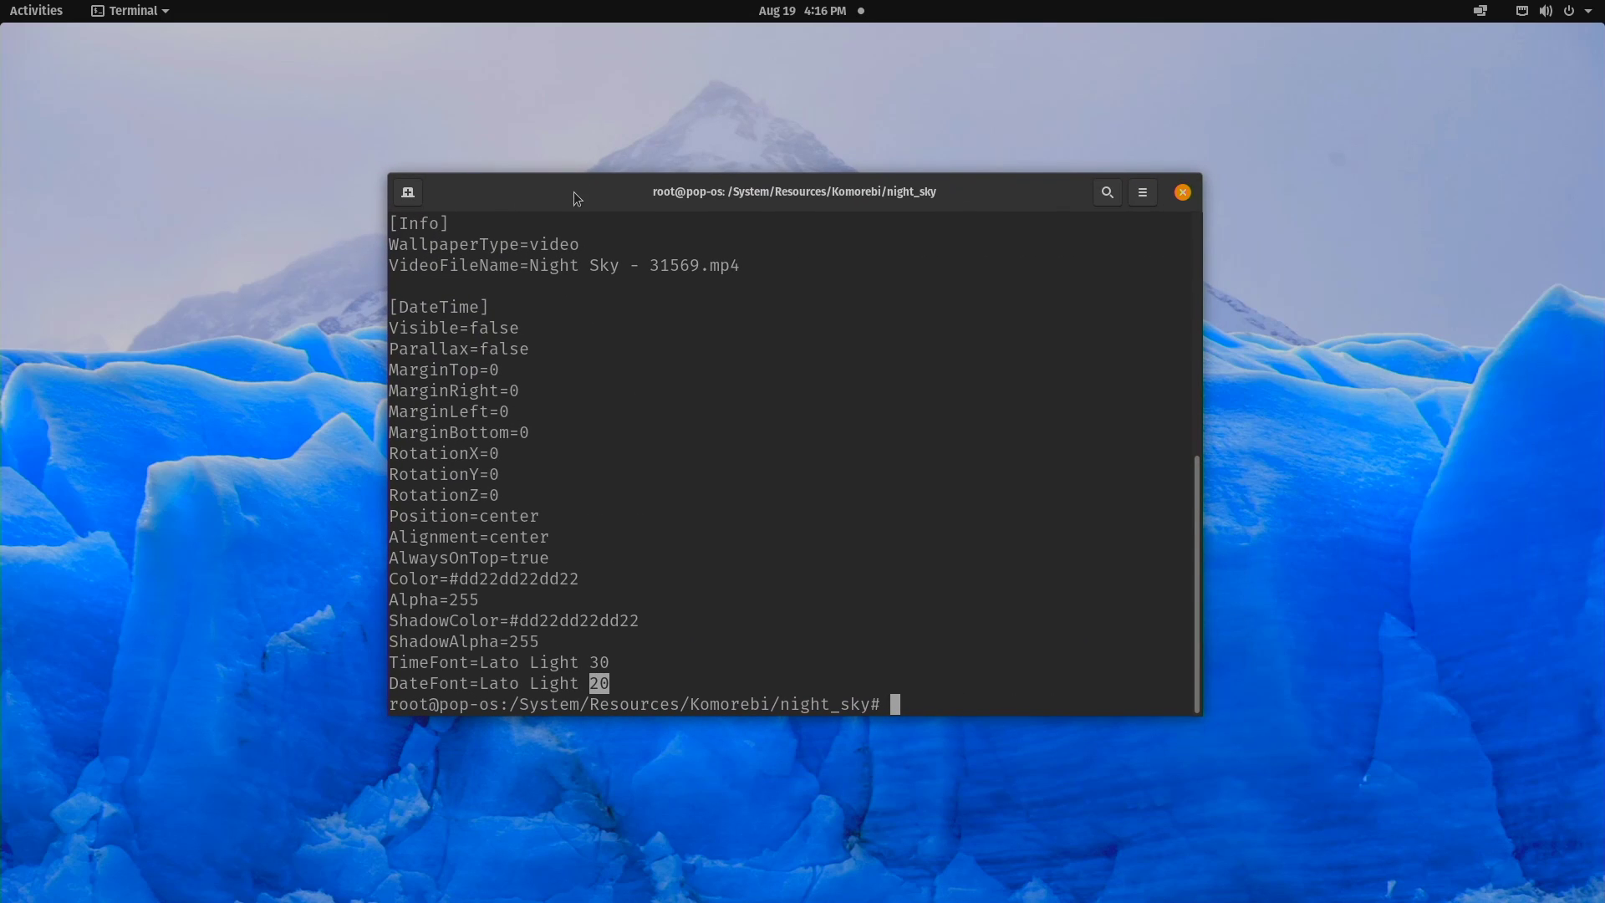
click(1000, 614)
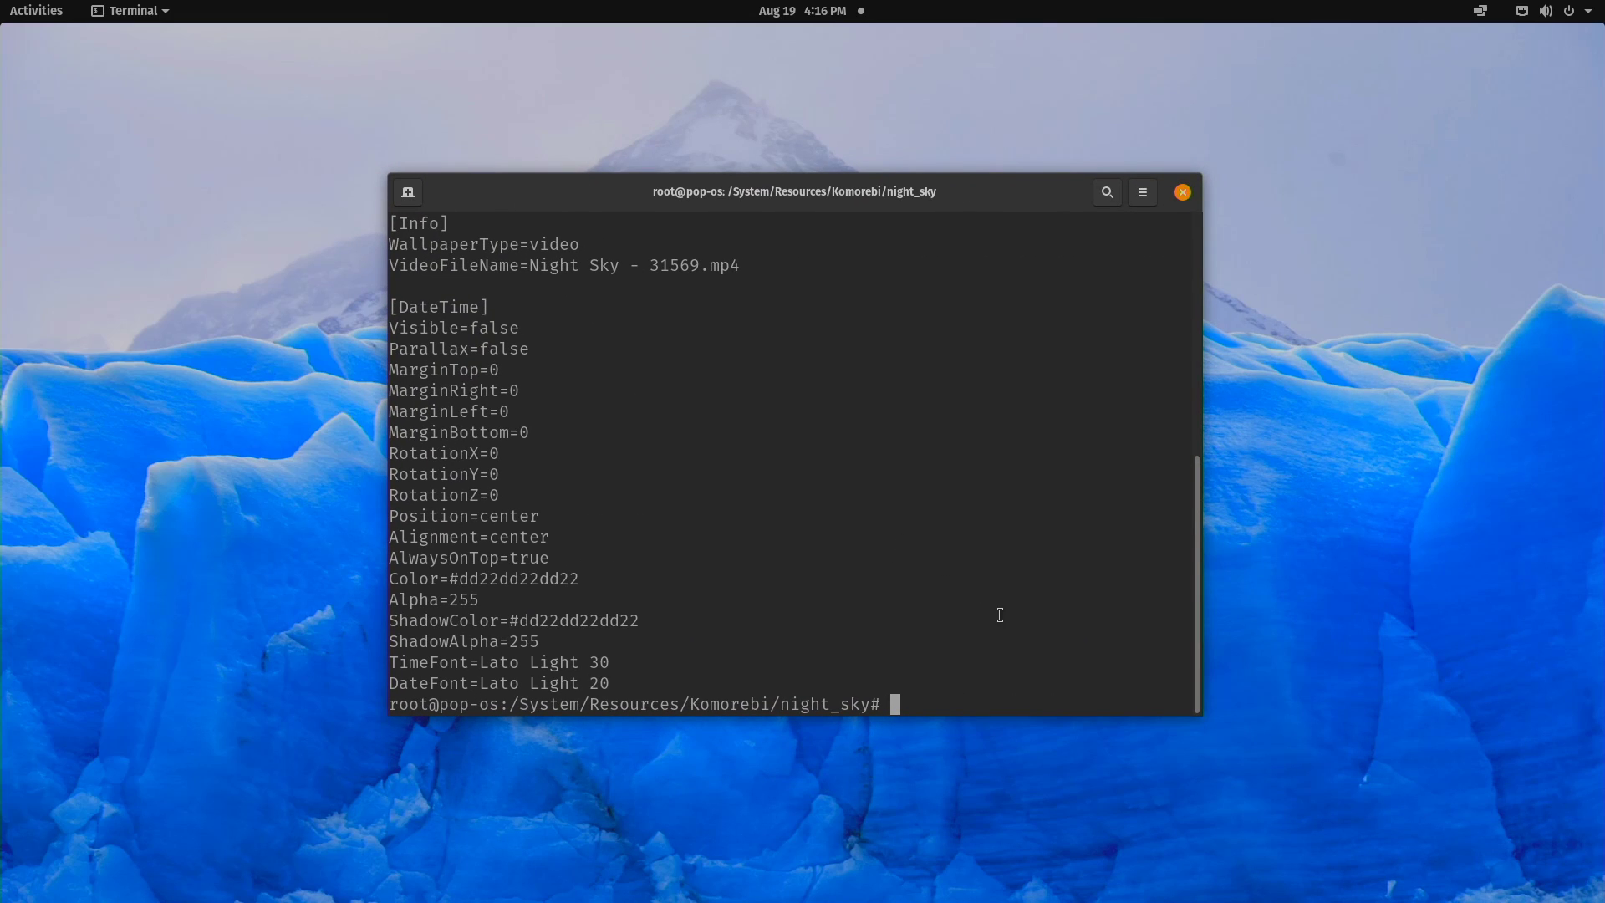